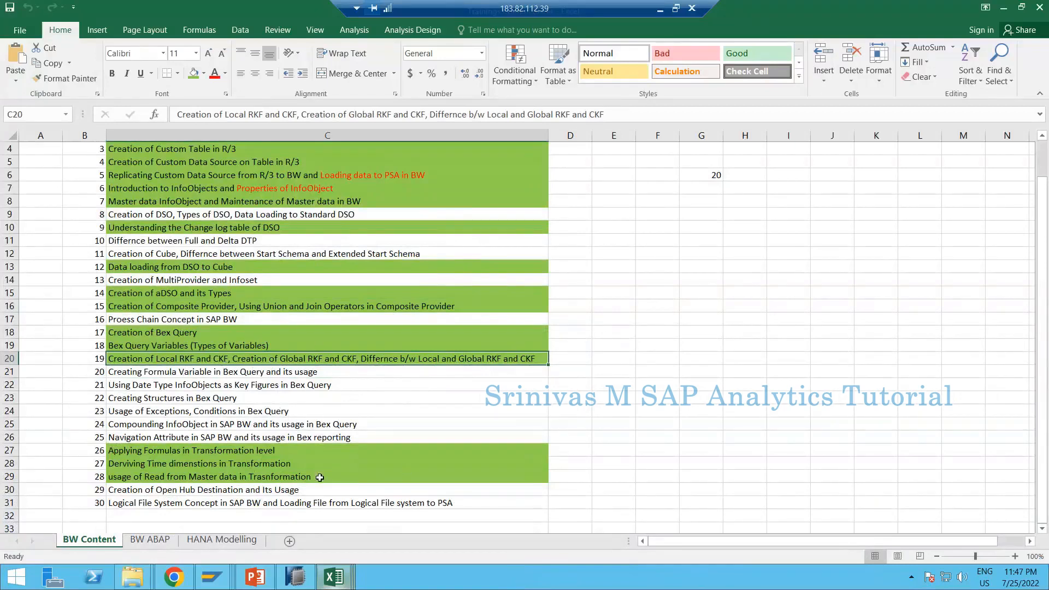
- Enter the topic "Currency Conversion at Report Level" in cell C32, below the last entry of the BW Content list
click(185, 519)
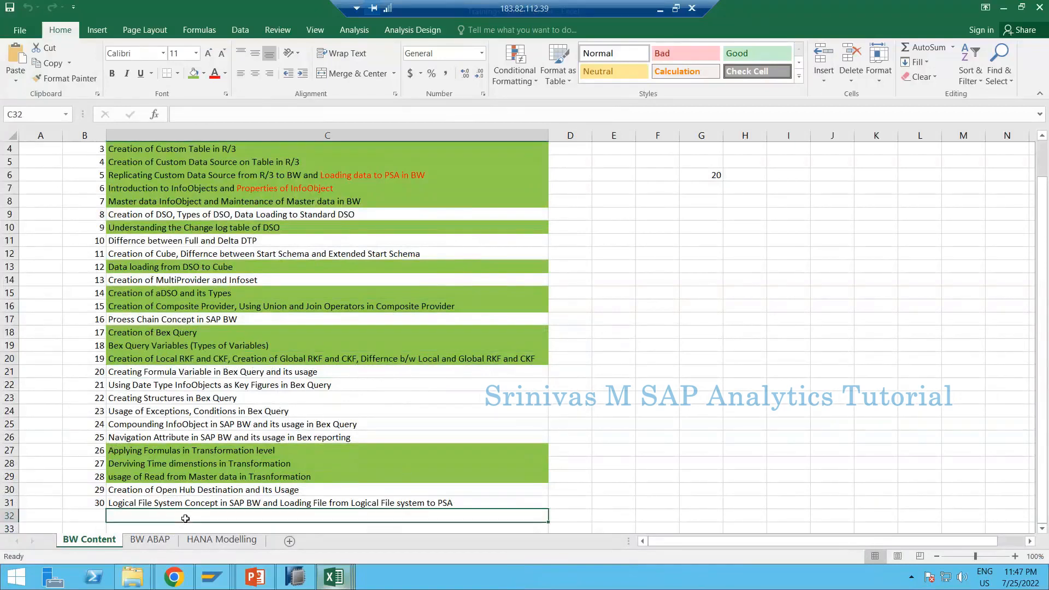
text(C)
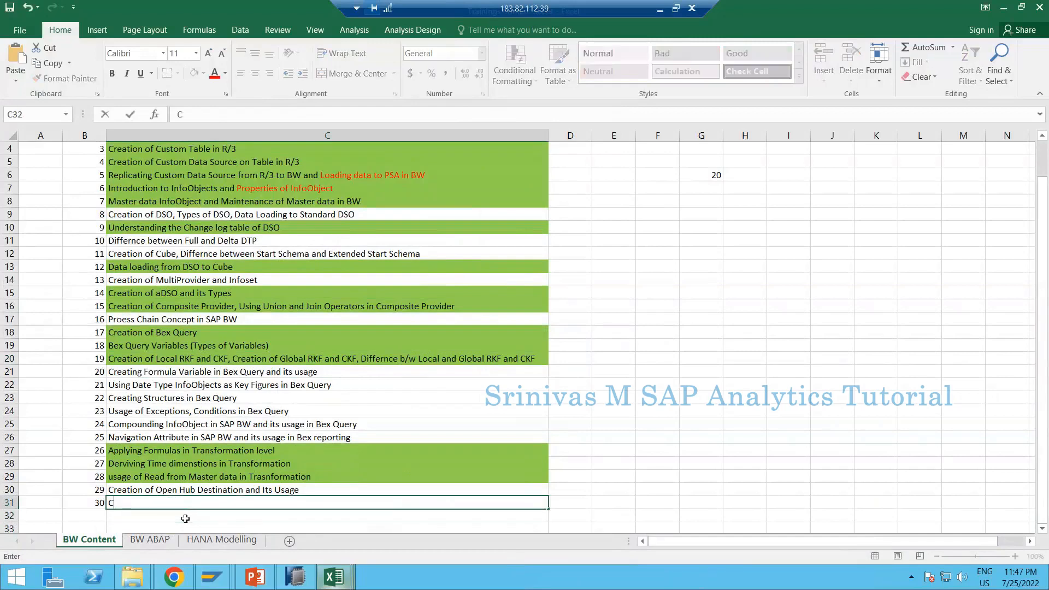
key(Escape)
key(Down)
text(Cu)
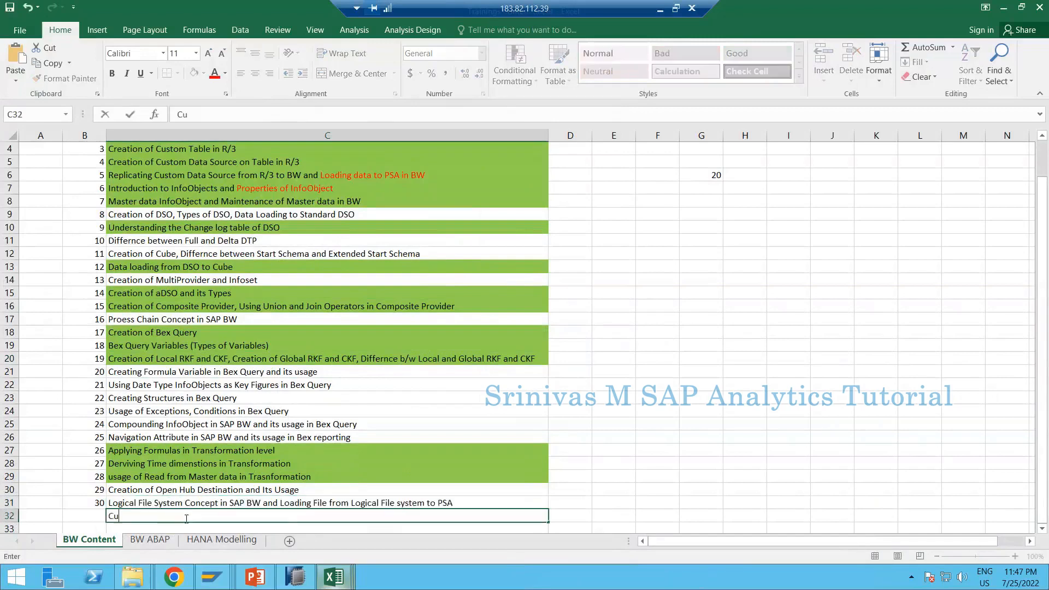
text(rrency Conver)
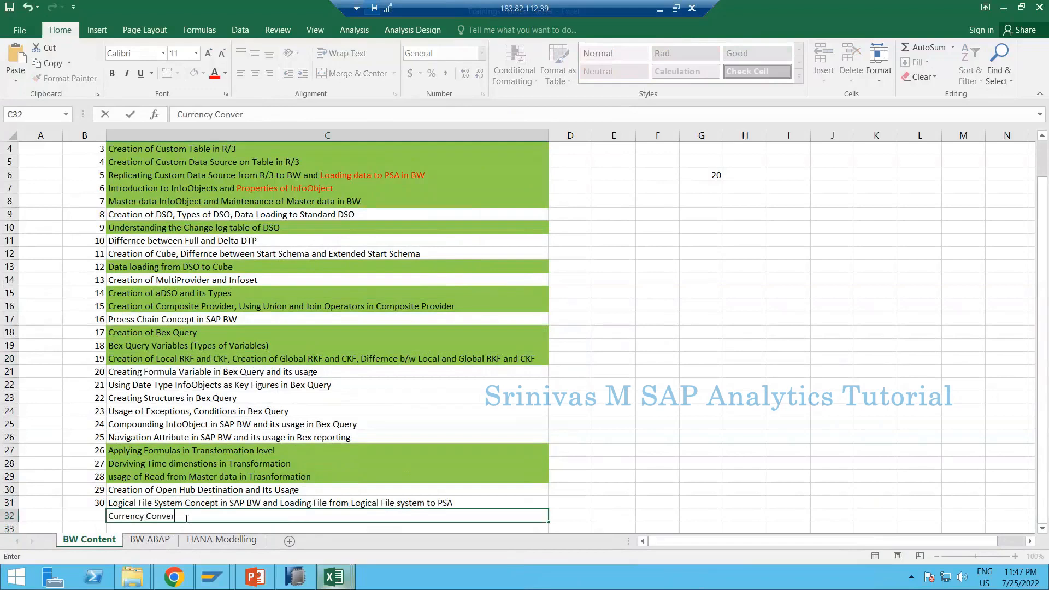
text(sion at Report Level)
key(Return)
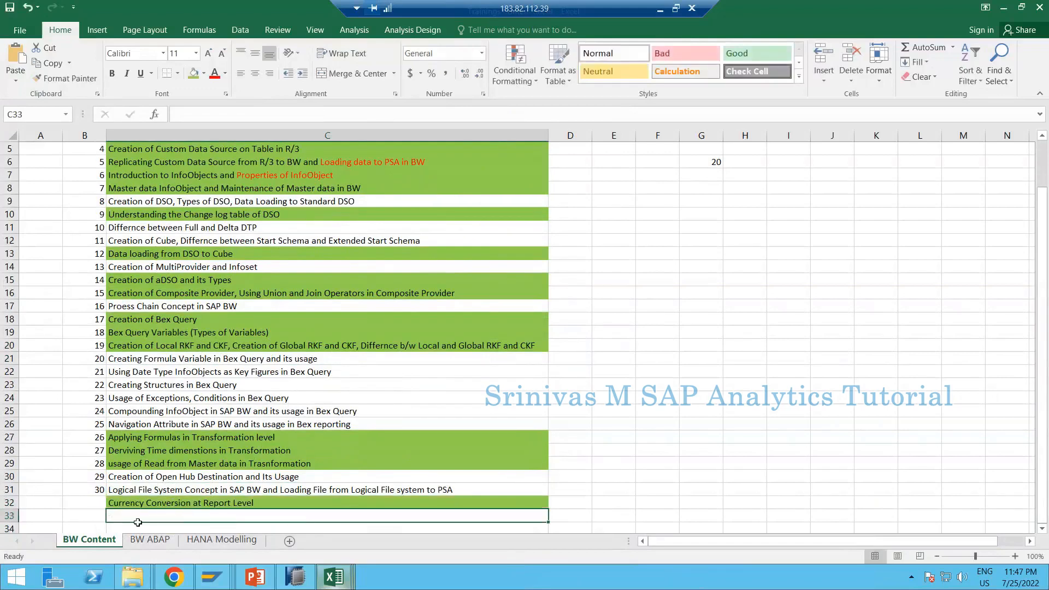
- Remove the green fill from the Currency Conversion topic in C32 and number its row 31 in cell B32
click(150, 505)
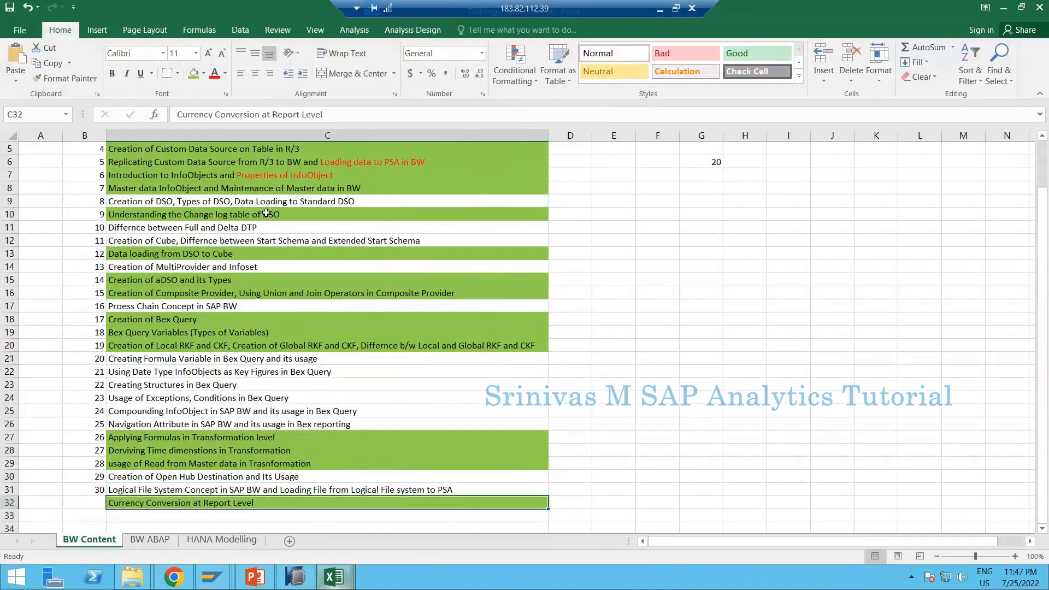
click(203, 73)
click(225, 189)
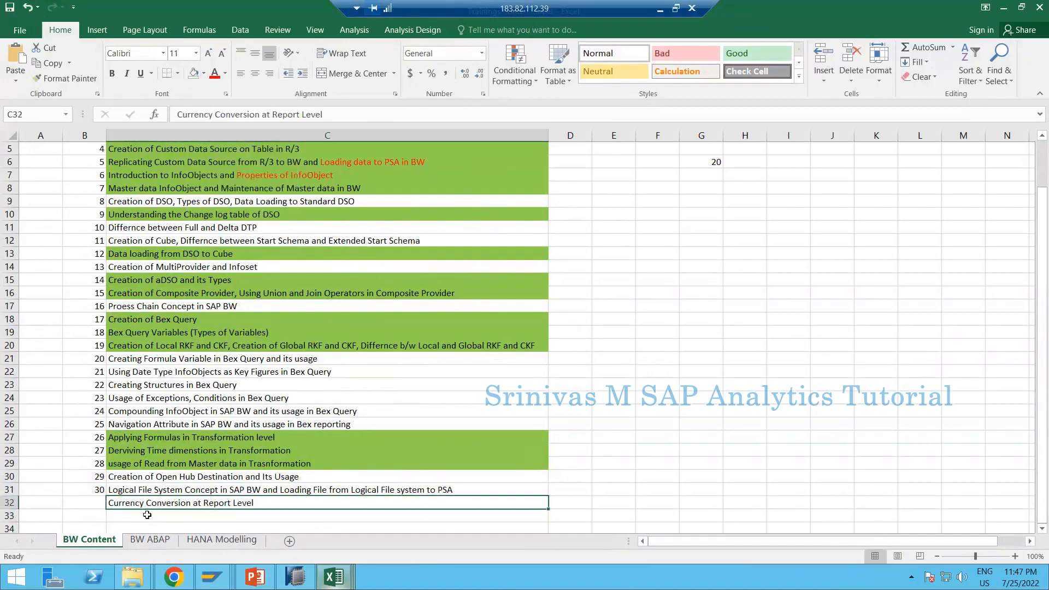
click(100, 502)
text(31)
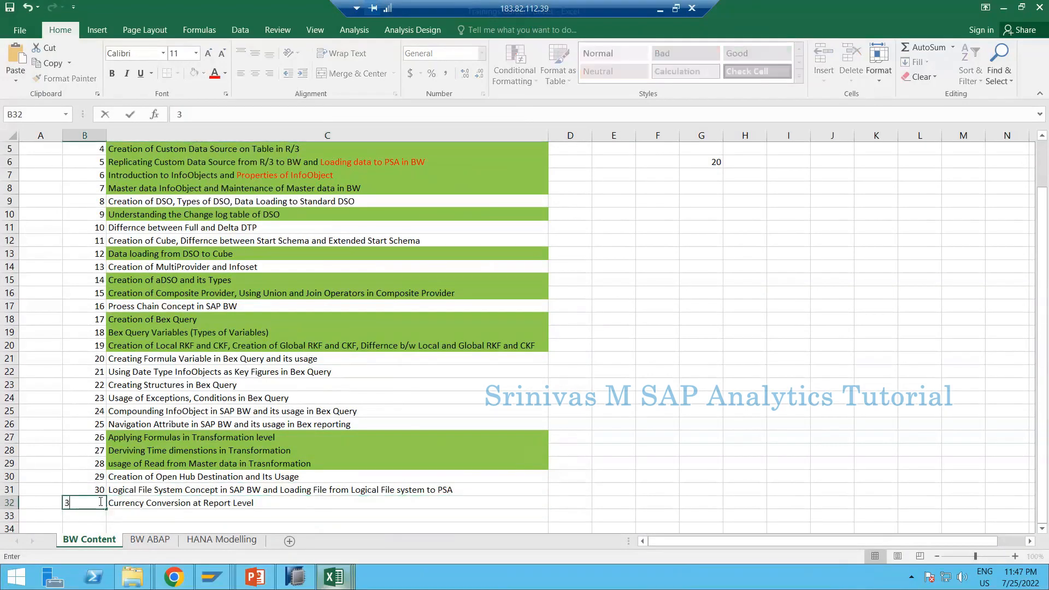
key(Return)
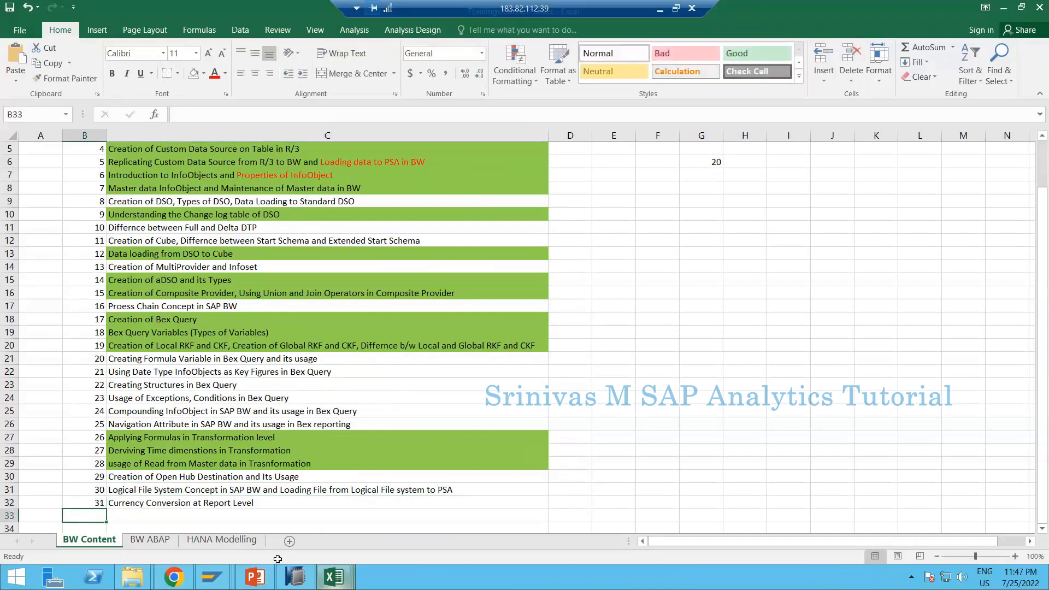
- Switch to the SAP data browser for table /BIC/AEXMPL_SLS2 and examine its key, company code and amount columns
click(309, 579)
mouse_move(212, 577)
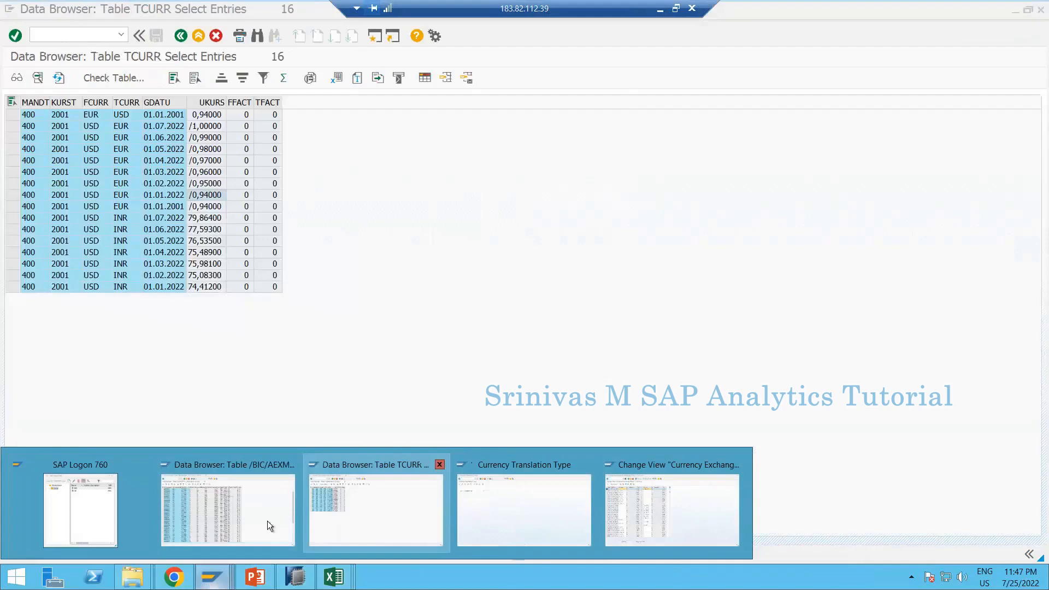
click(246, 517)
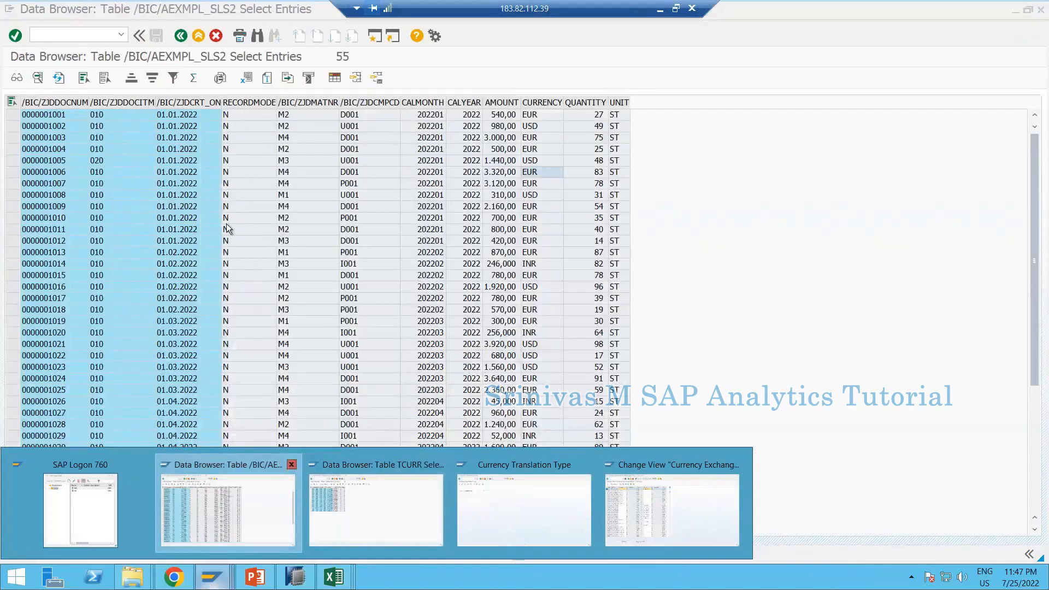
click(169, 160)
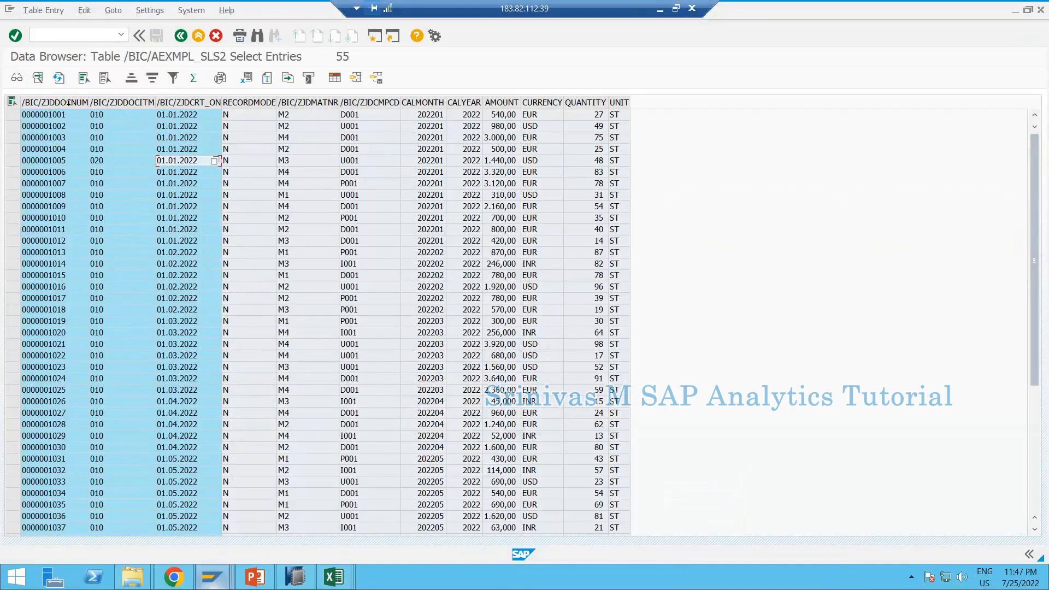
drag(69, 102, 196, 103)
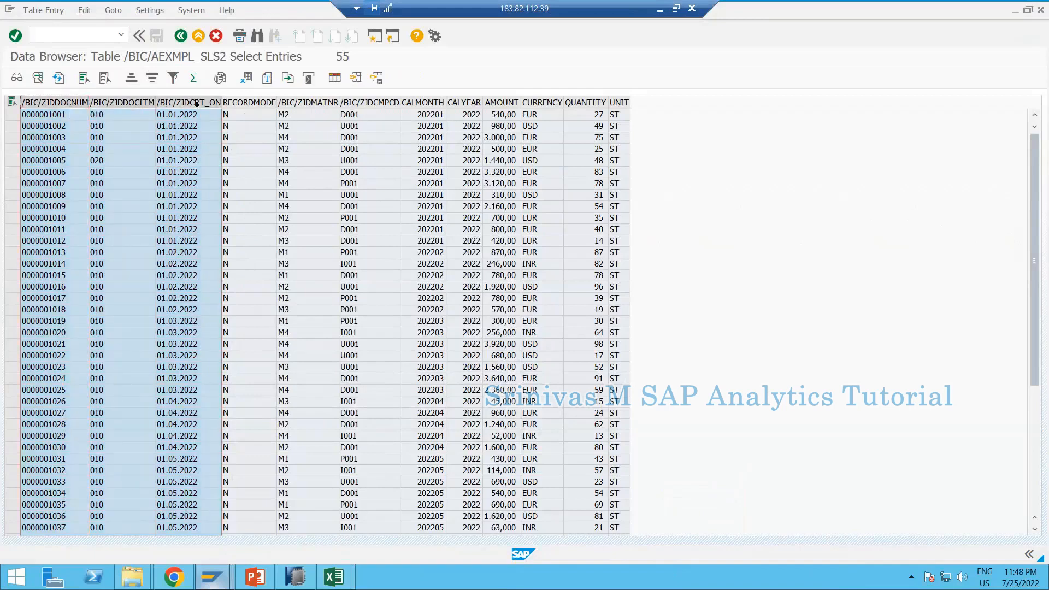
click(190, 172)
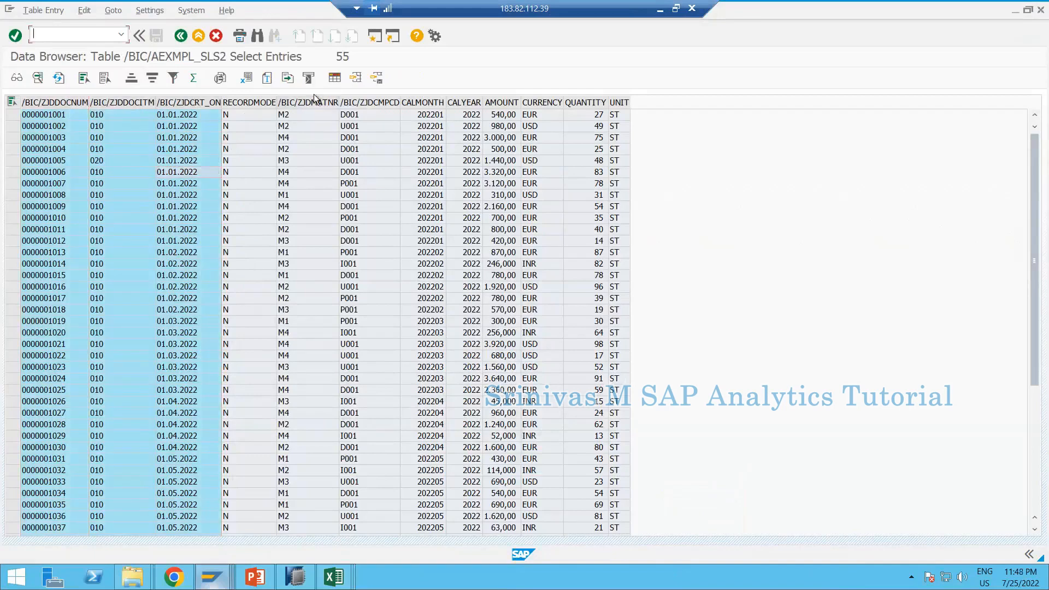
click(370, 103)
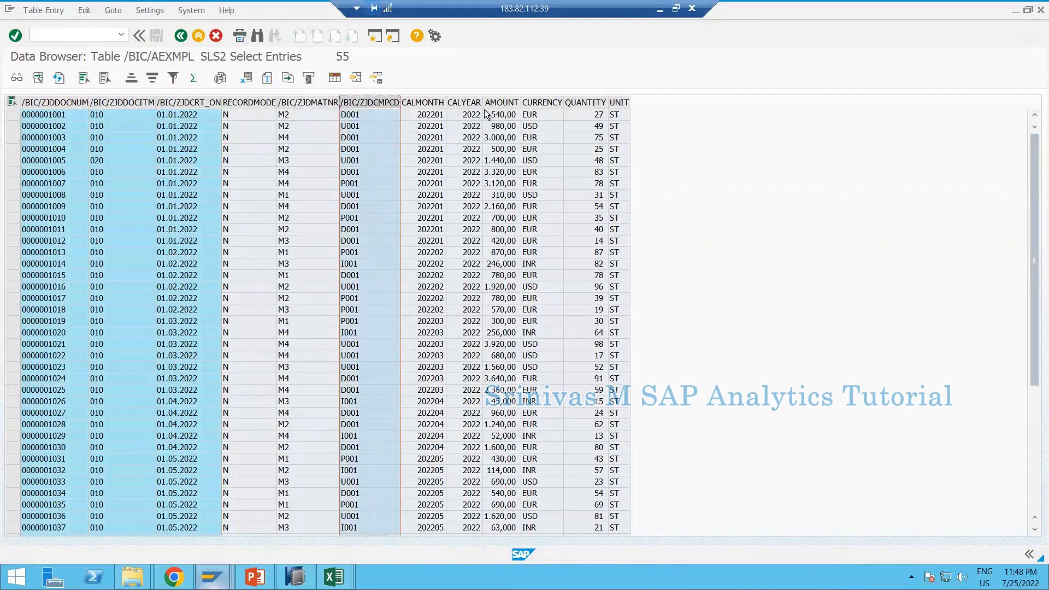
click(501, 103)
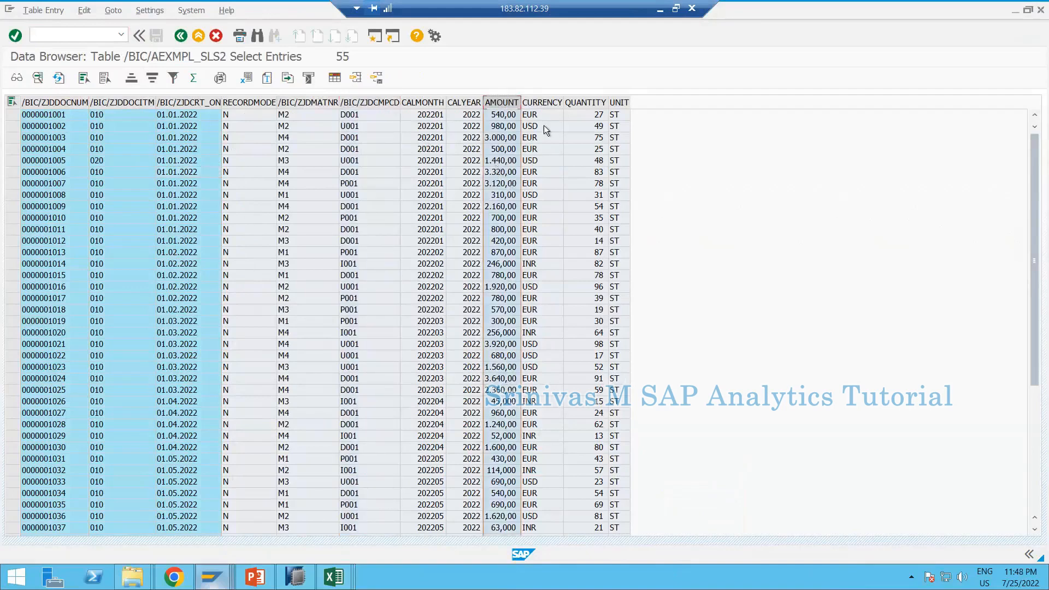
right_click(435, 156)
click(464, 220)
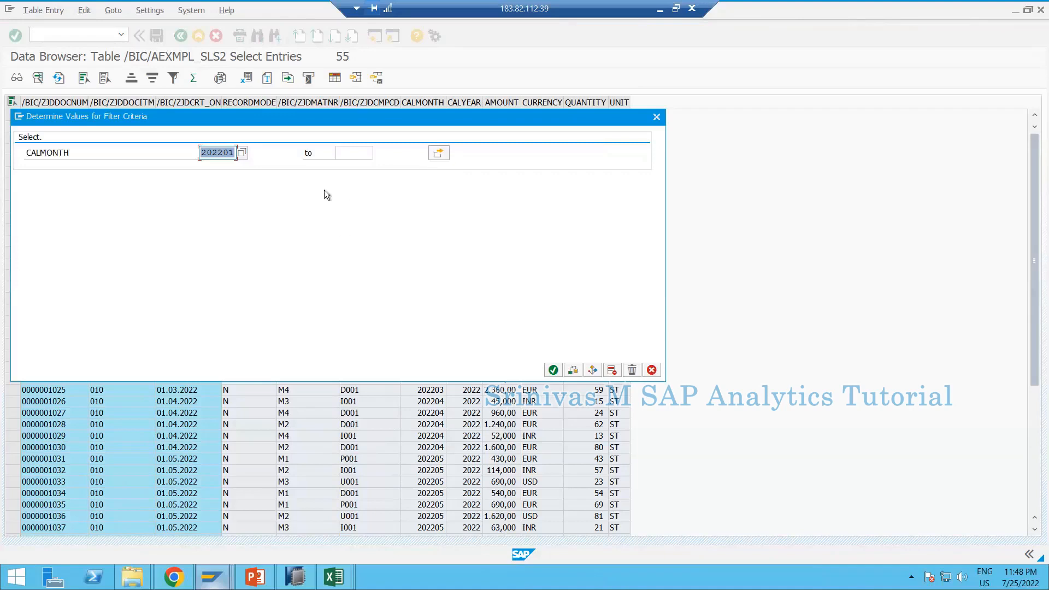
click(656, 116)
- Filter the table entries by CALMONTH 202201
click(278, 242)
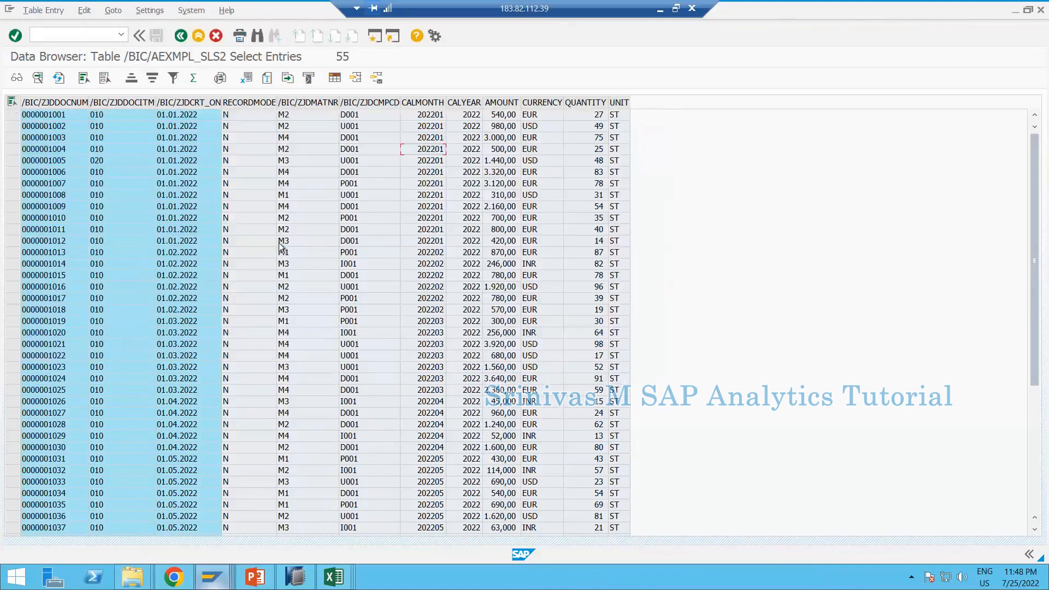
click(427, 195)
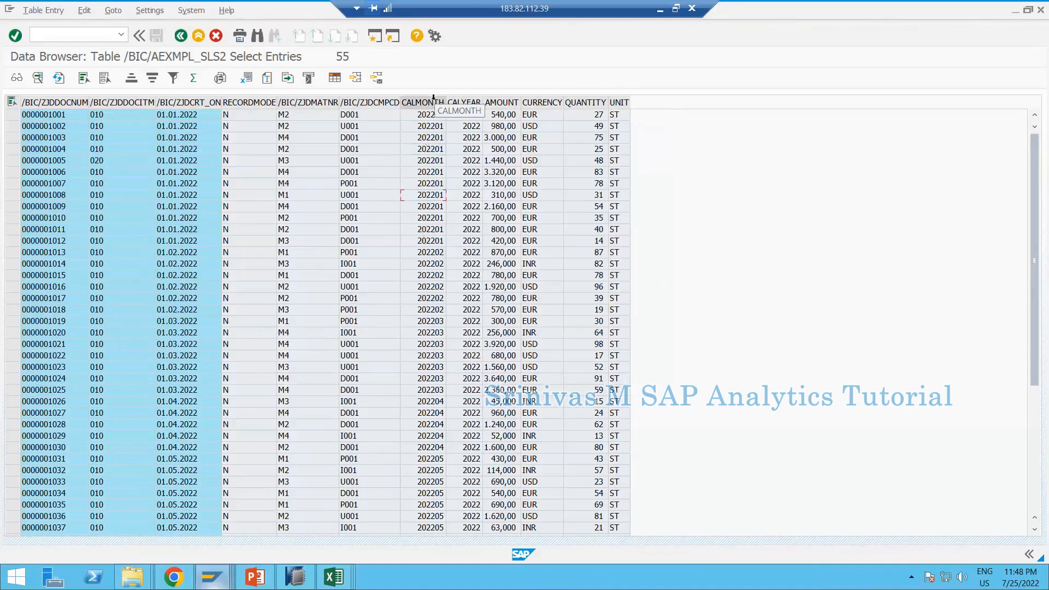
click(437, 160)
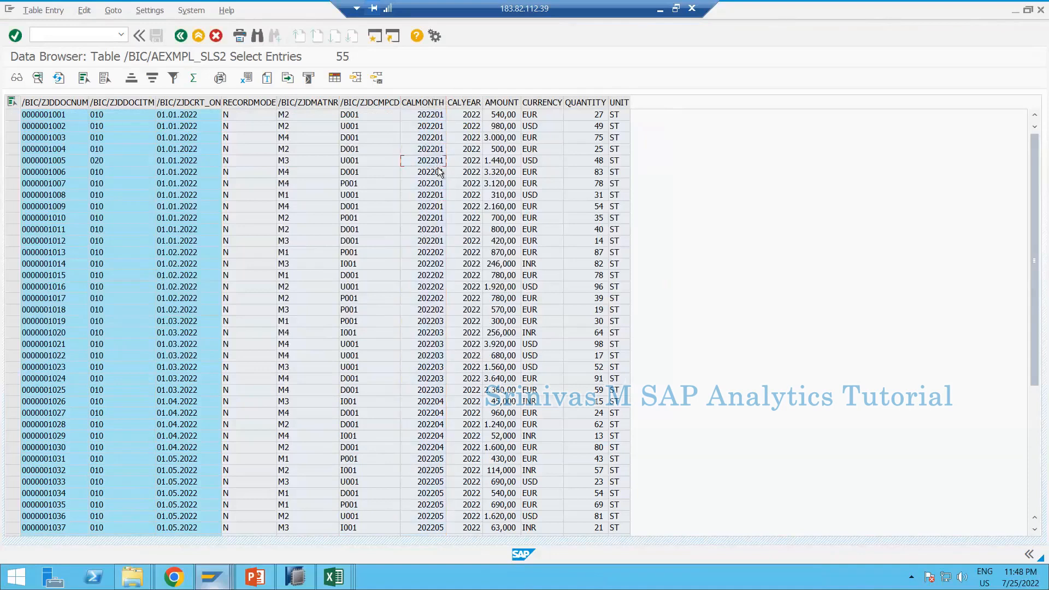
click(437, 102)
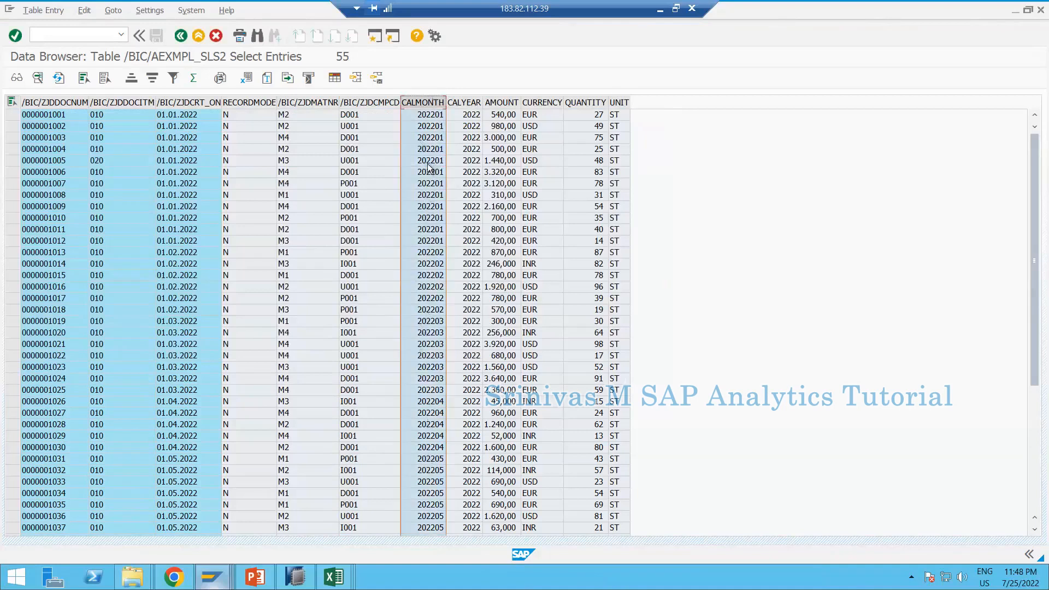
click(431, 161)
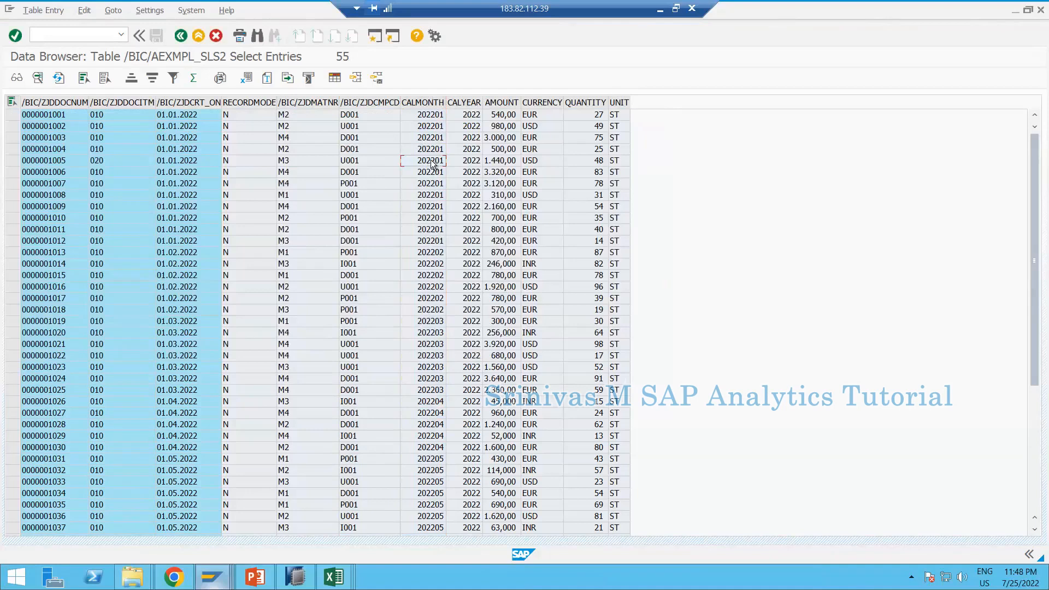
right_click(431, 162)
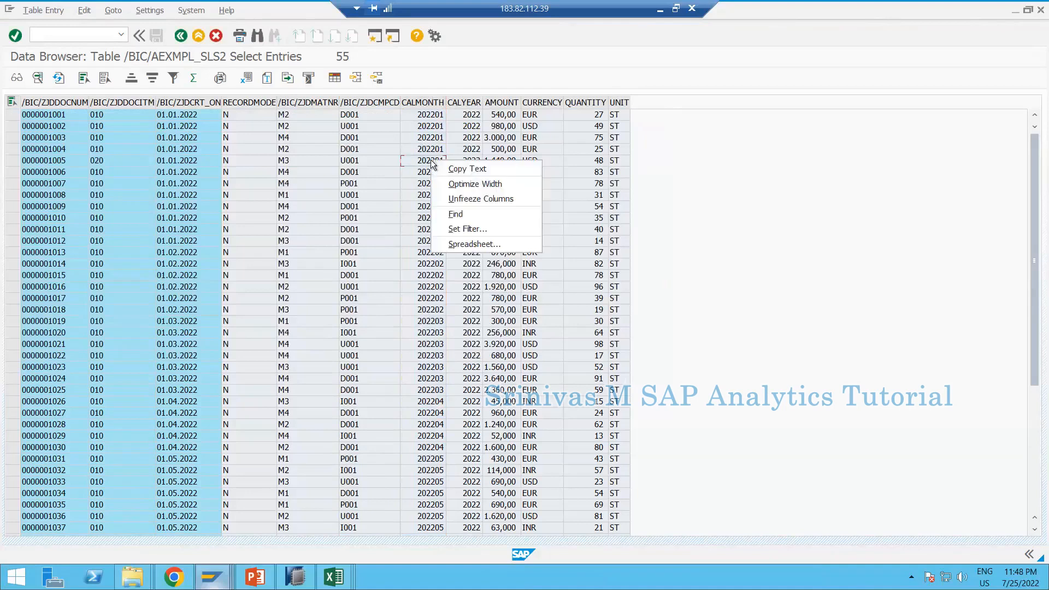
click(468, 229)
drag(388, 124, 447, 238)
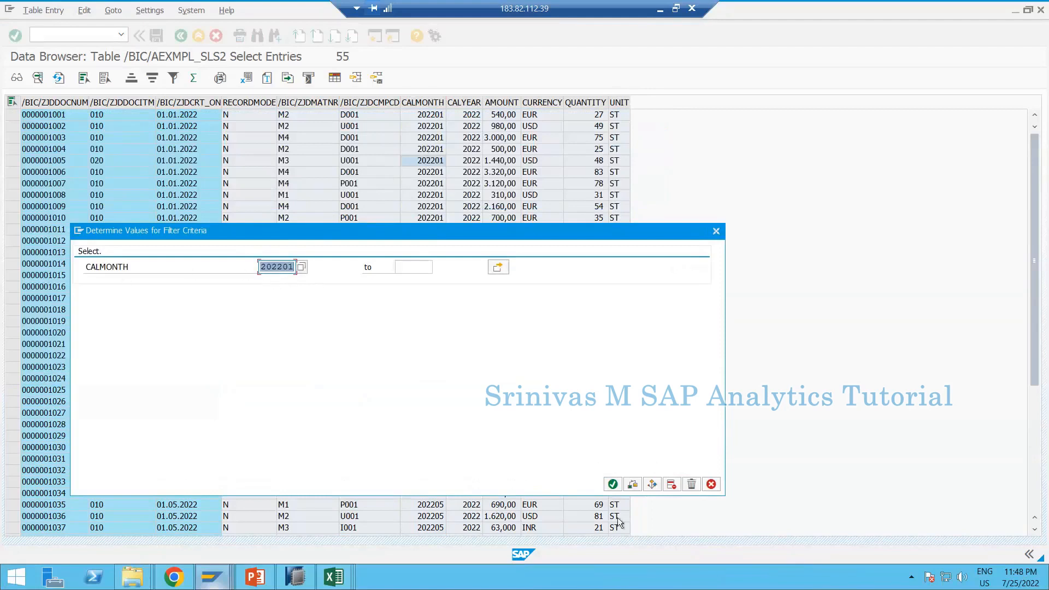
click(612, 484)
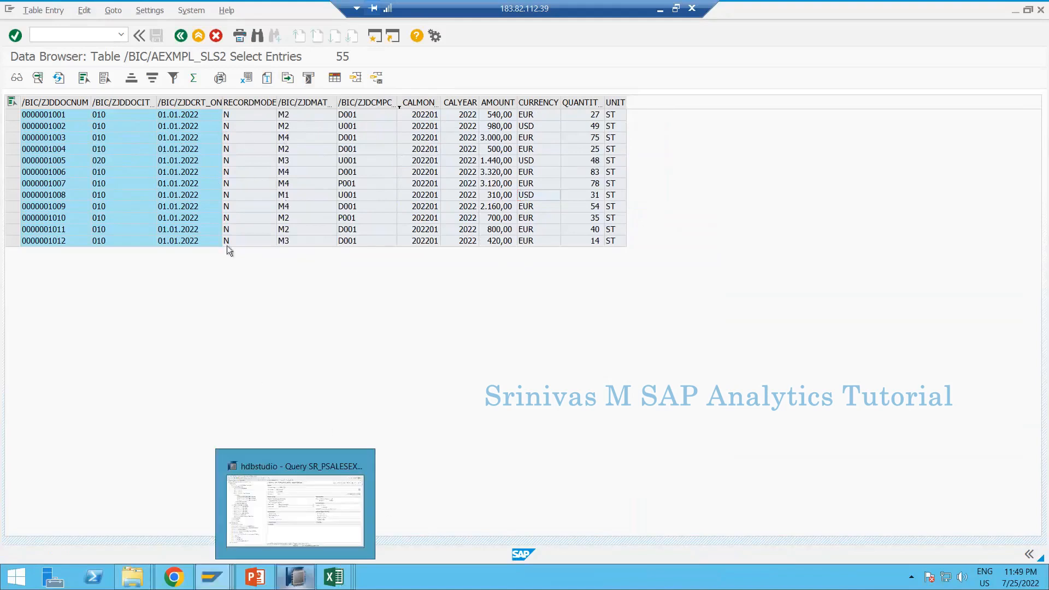
- Switch to SAP HANA Studio and inspect the rows and key figures in the sheet definition of query SR_PSALESEX_Q001
click(296, 577)
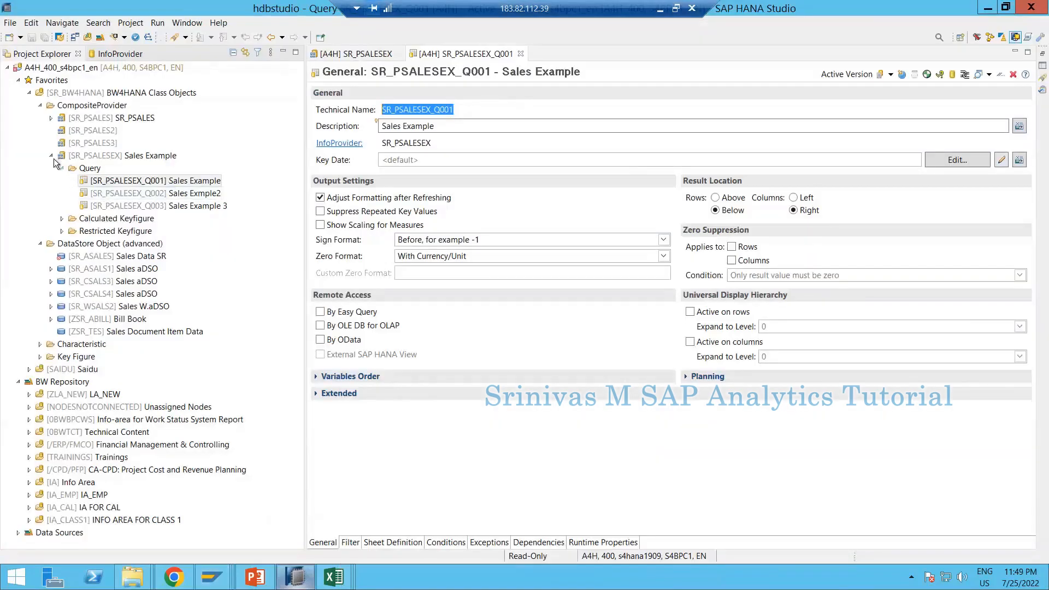
click(70, 157)
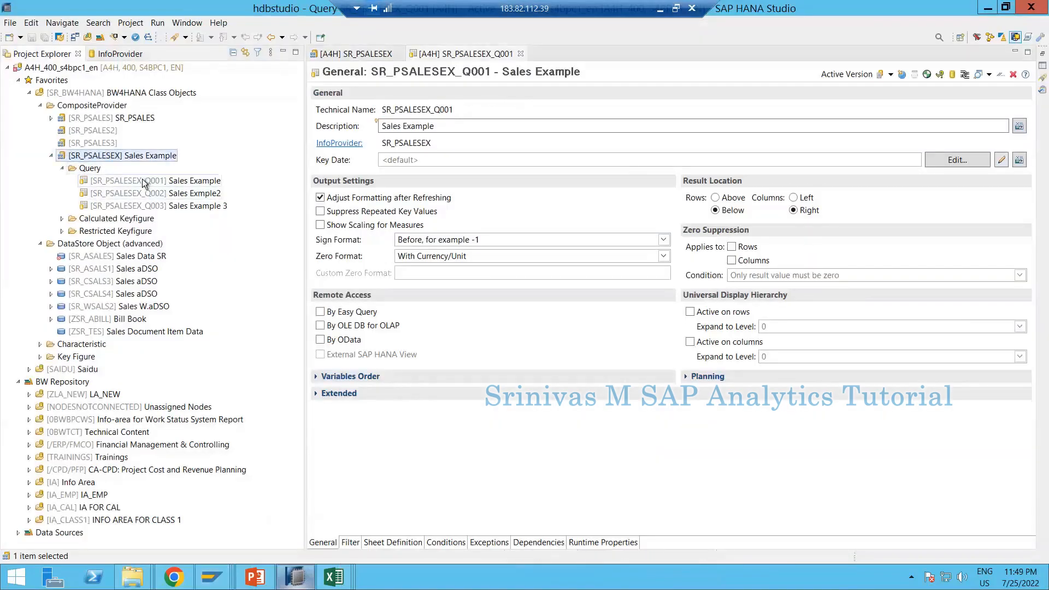
double_click(190, 185)
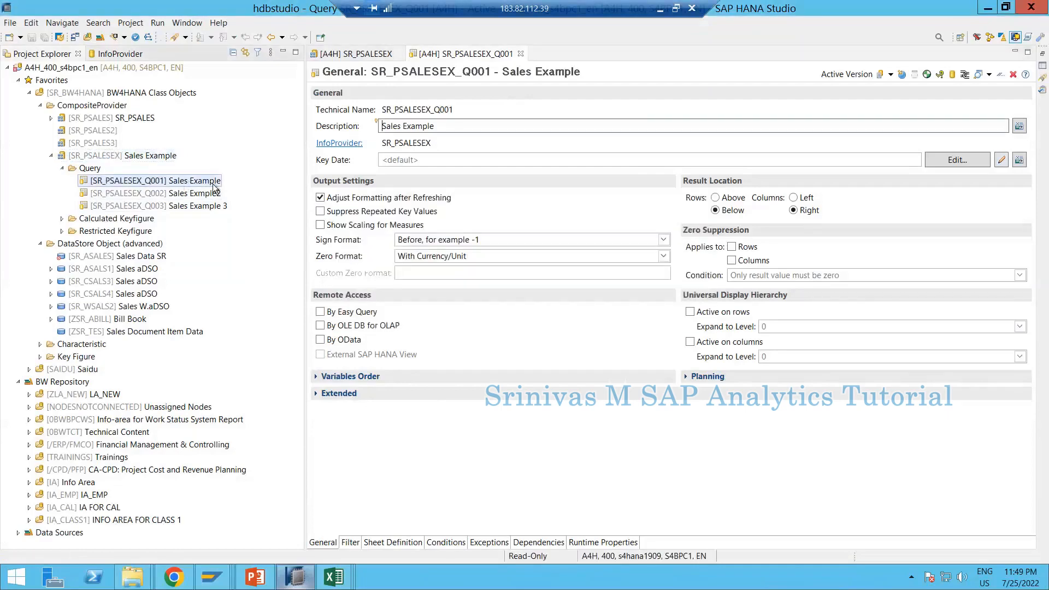
click(392, 542)
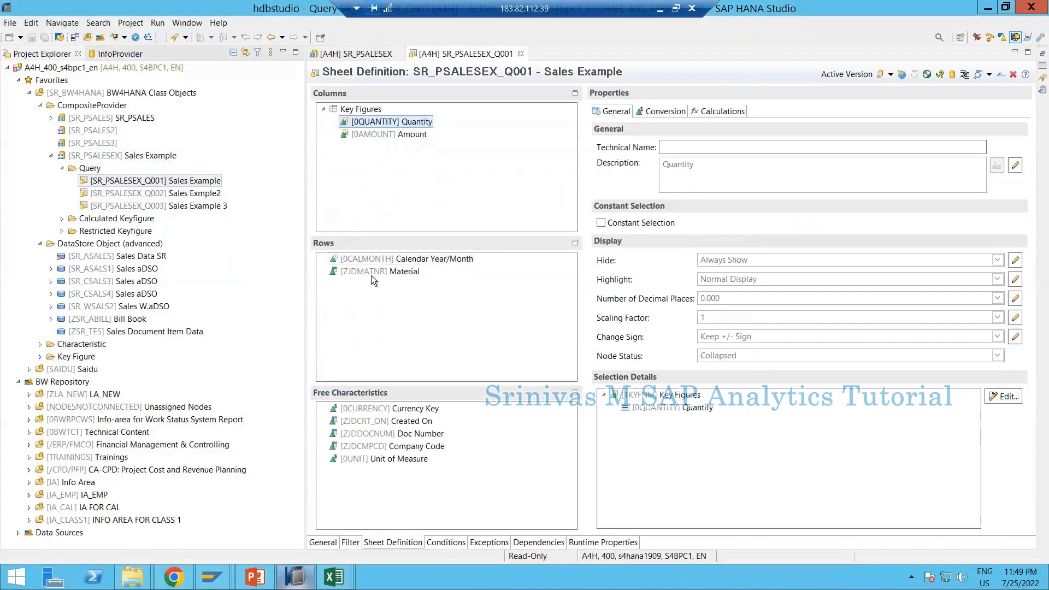
click(385, 271)
click(386, 260)
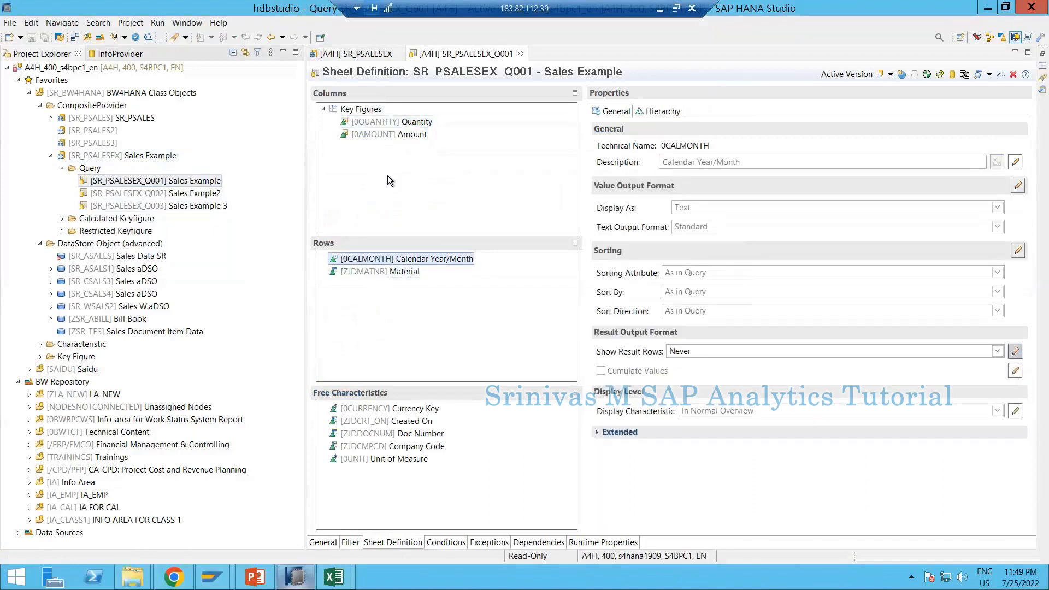
- Switch to the Book1 workbook in Excel and review the Sales Example query output on Sheet4
click(334, 577)
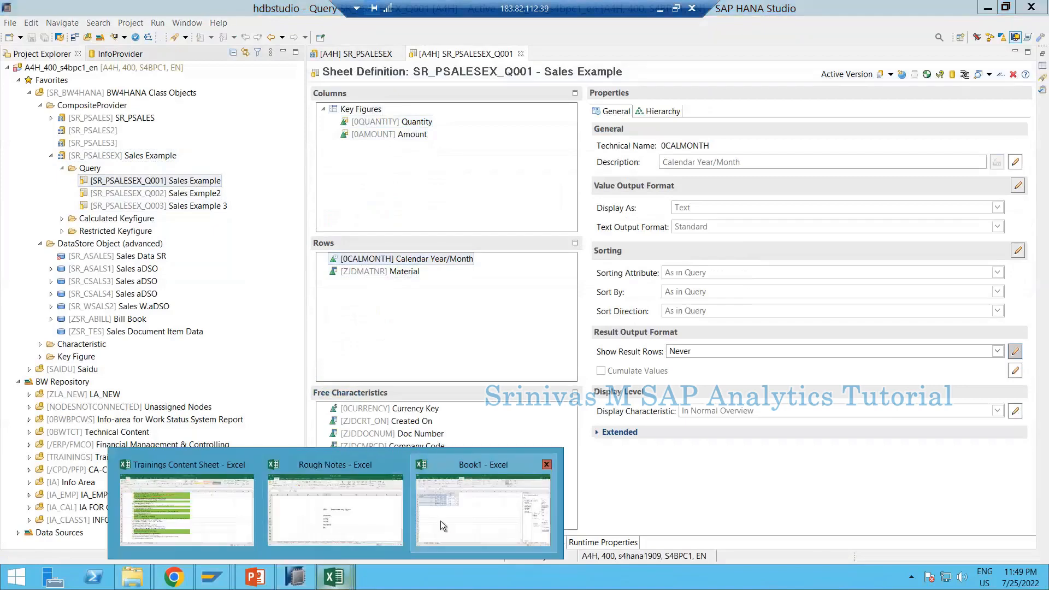
click(483, 511)
click(164, 202)
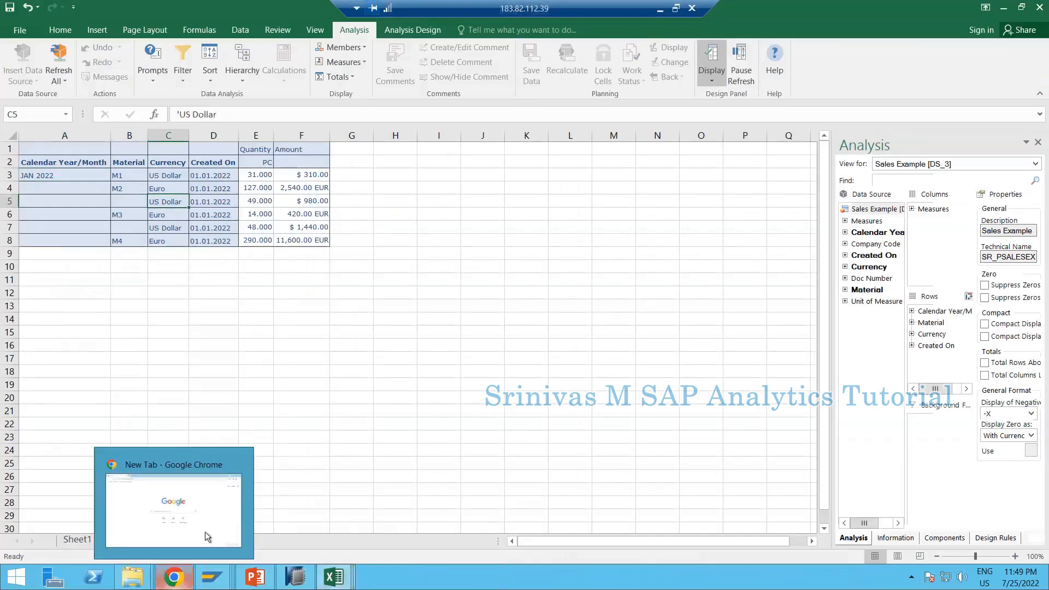
click(298, 438)
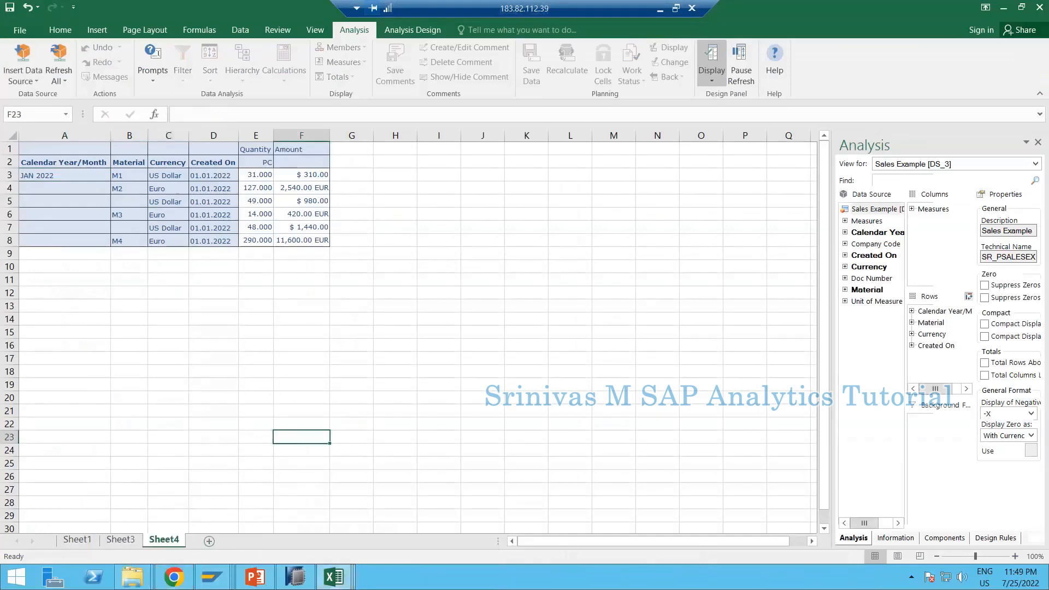
- Add a new worksheet and insert the Sales Example query SR_PSALESEX_Q001 as its analysis data source
click(209, 541)
click(22, 82)
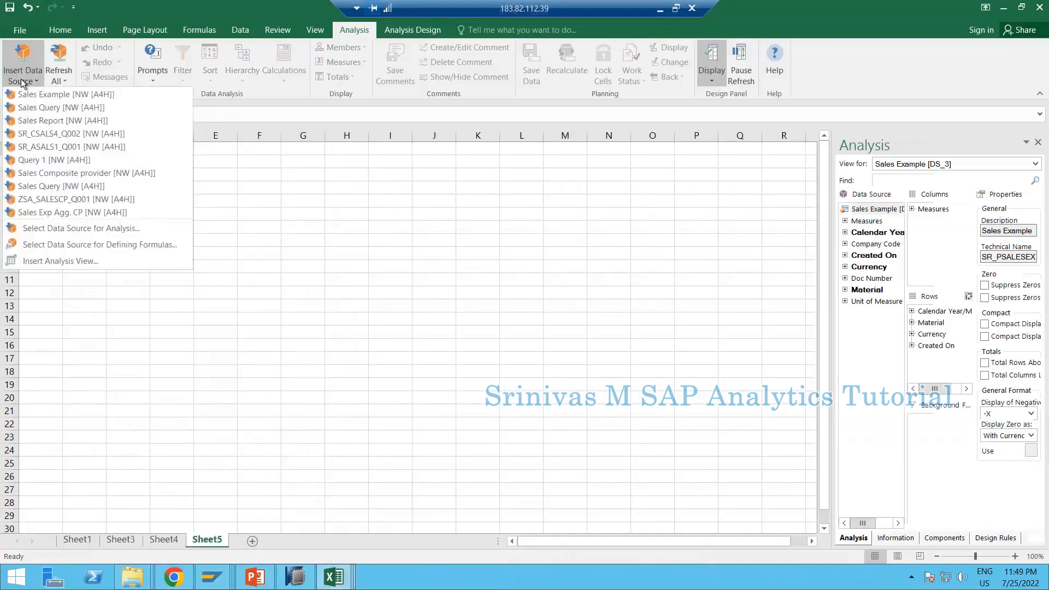
click(72, 231)
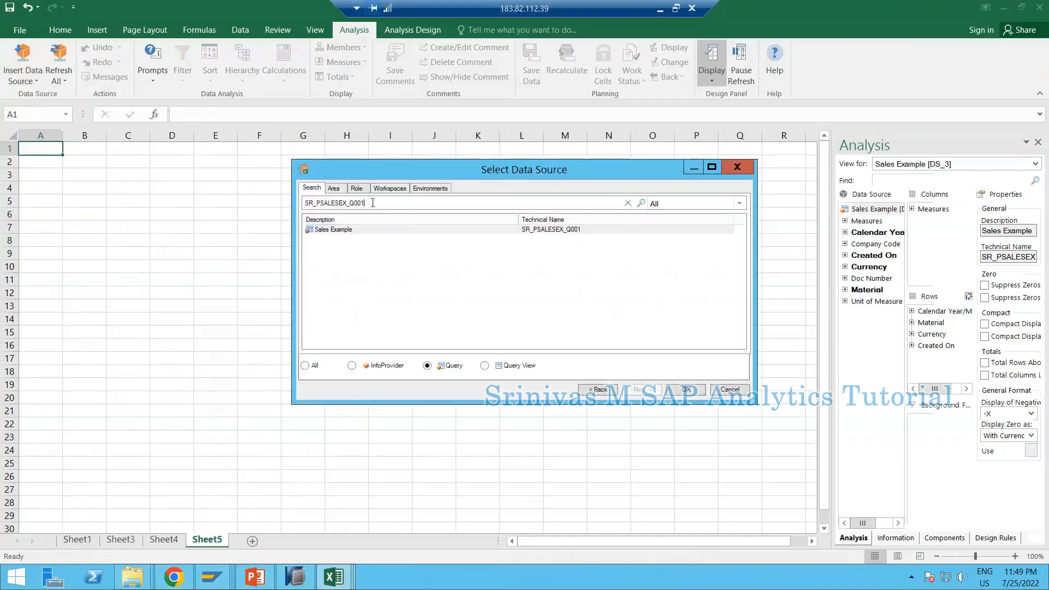
click(326, 232)
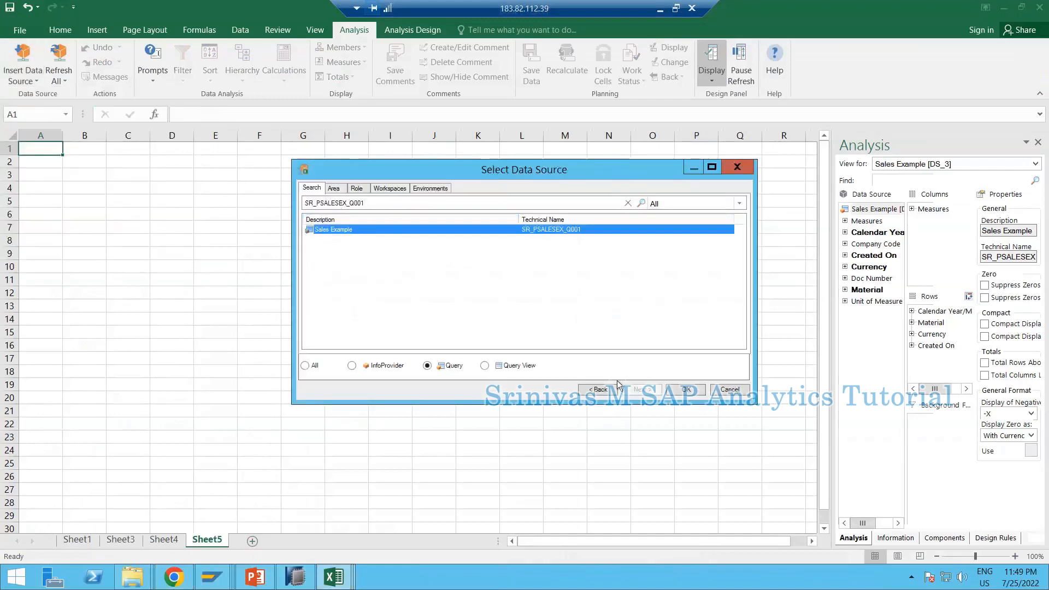
click(694, 388)
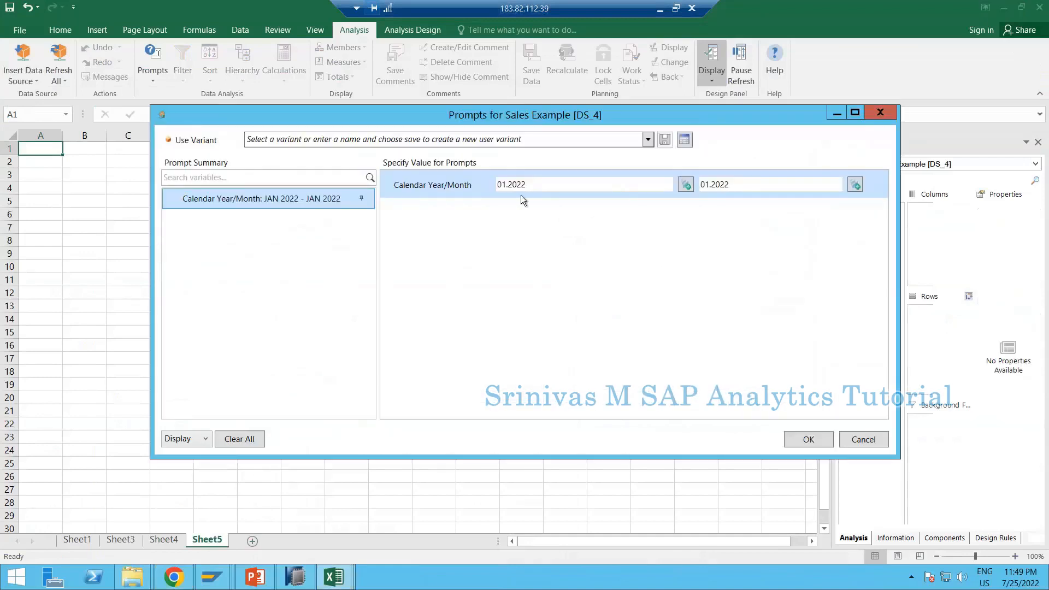
- Run the query with the Calendar Year/Month prompt range 01.2022 to 01.2022
click(537, 187)
click(451, 195)
click(807, 440)
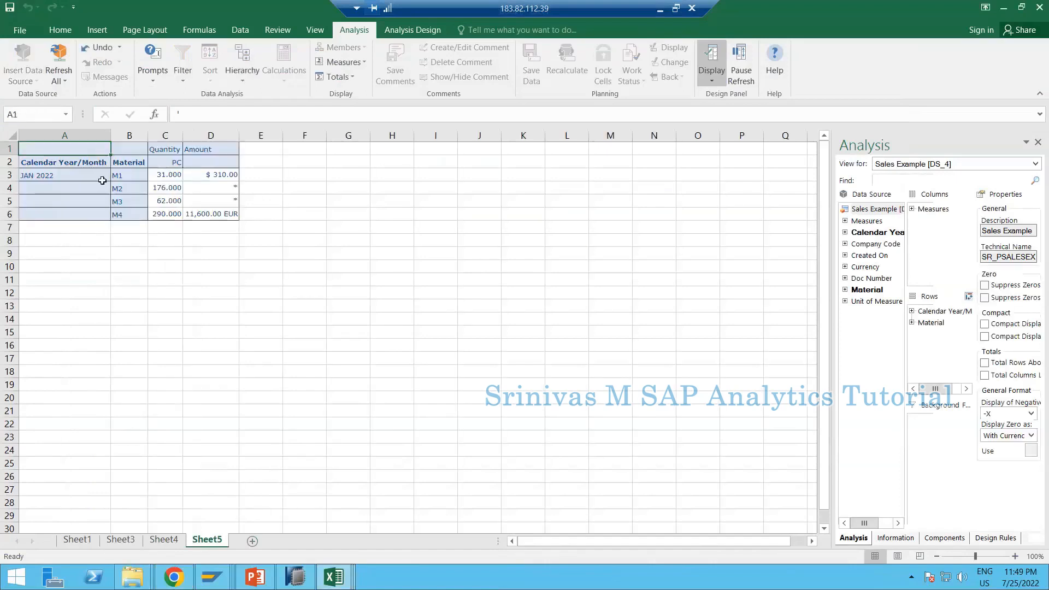
- Examine the Quantity and Amount columns of the new report, comparing the Amount cells of materials M1 and M2
click(43, 174)
drag(41, 144, 216, 214)
click(204, 270)
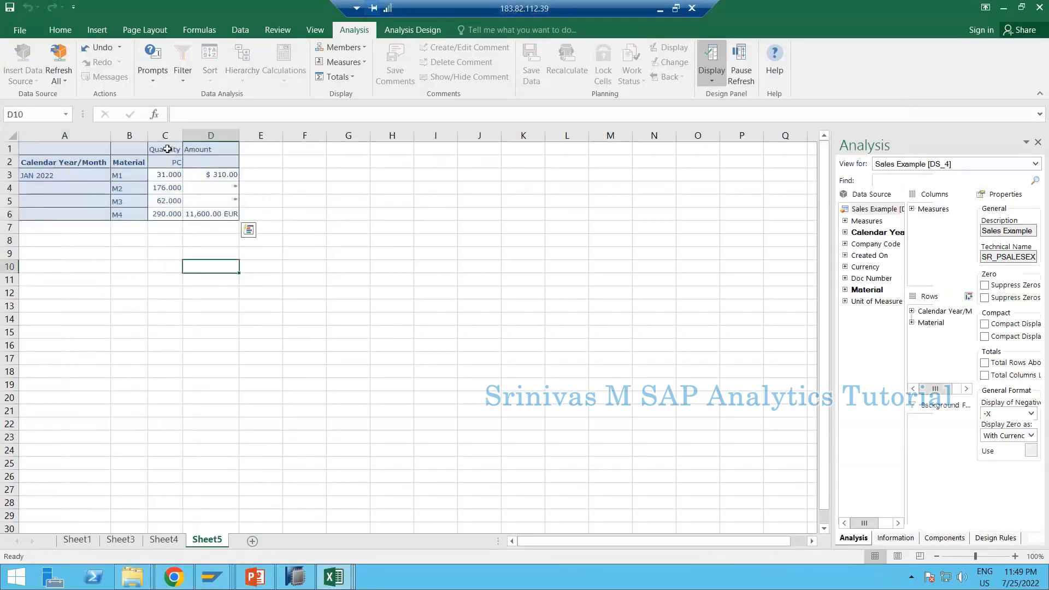
click(165, 135)
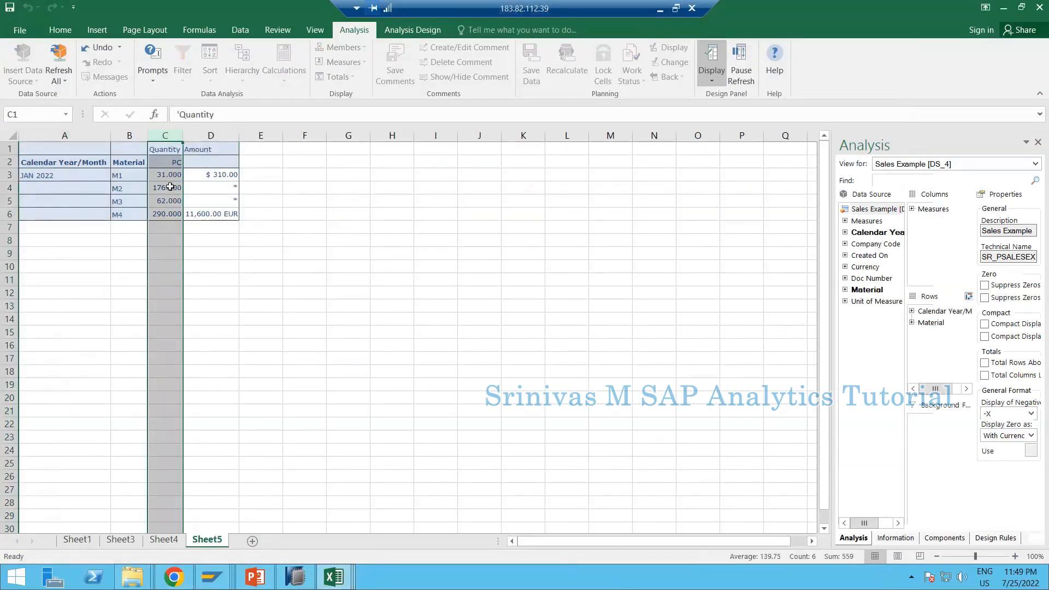
click(210, 133)
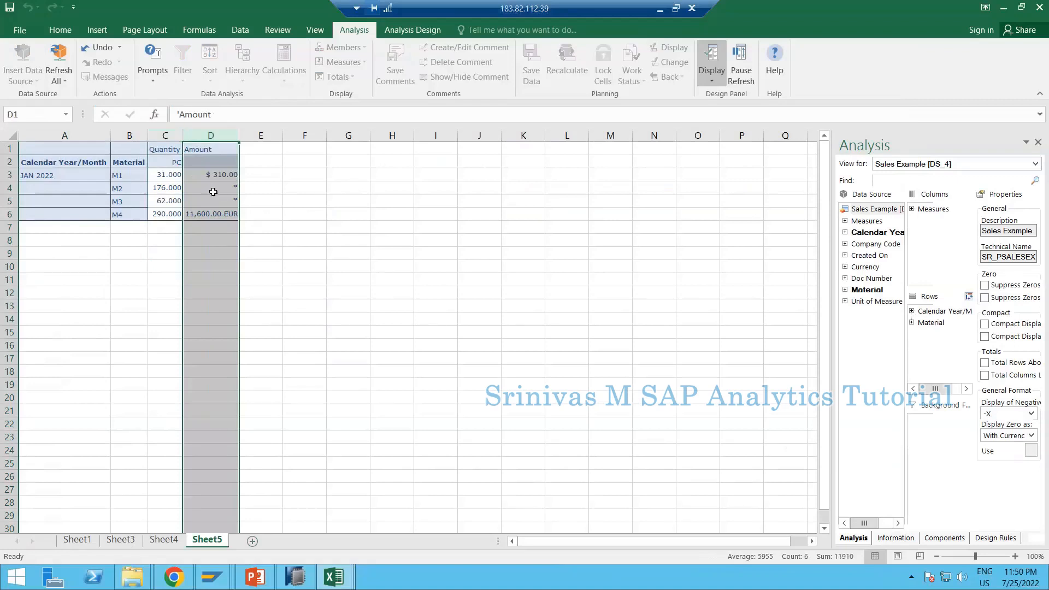
click(218, 189)
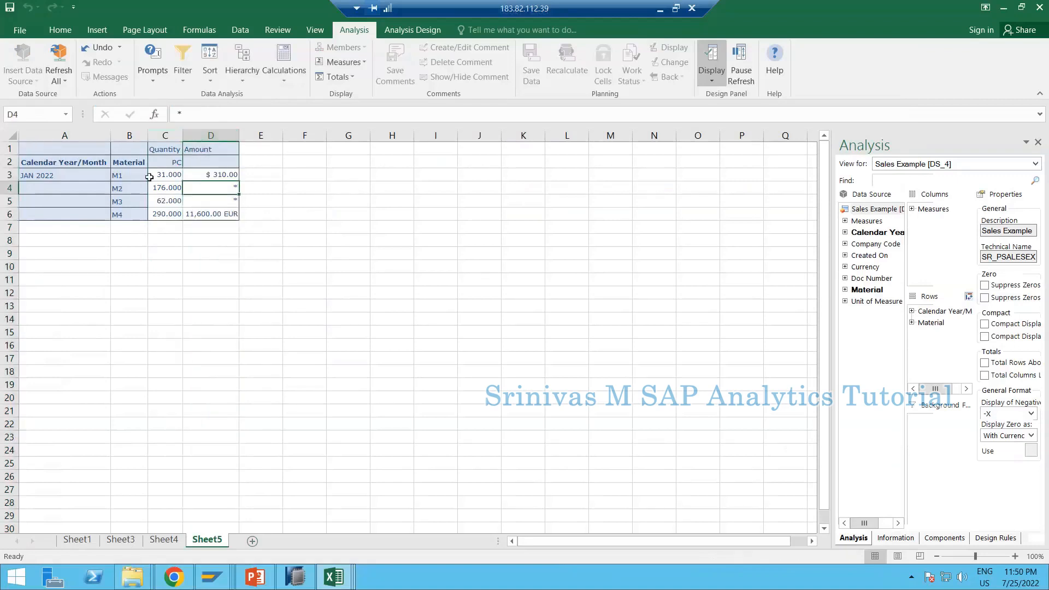
click(12, 188)
click(230, 186)
click(9, 176)
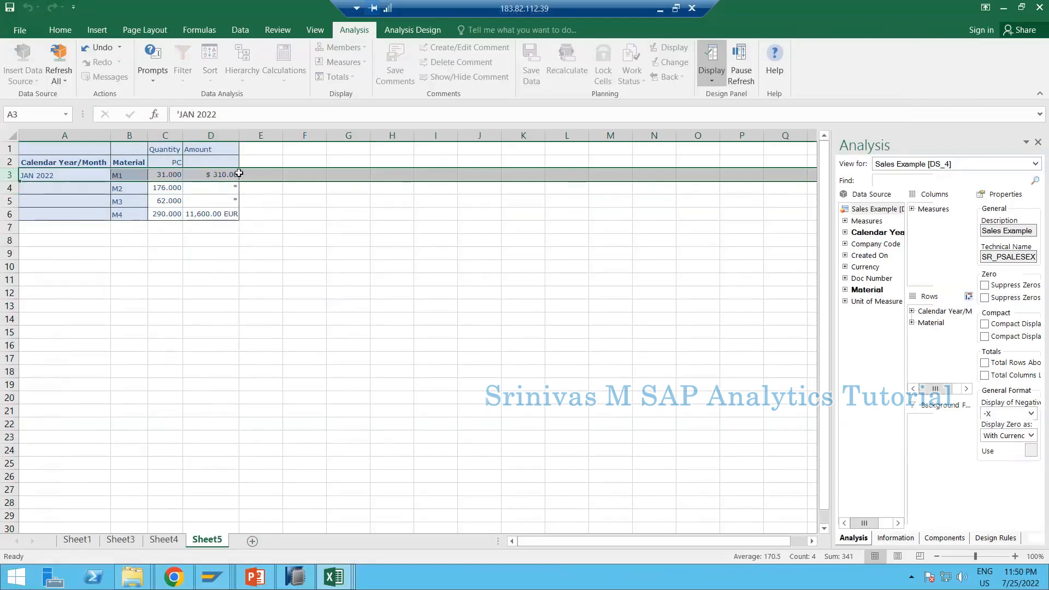
click(223, 188)
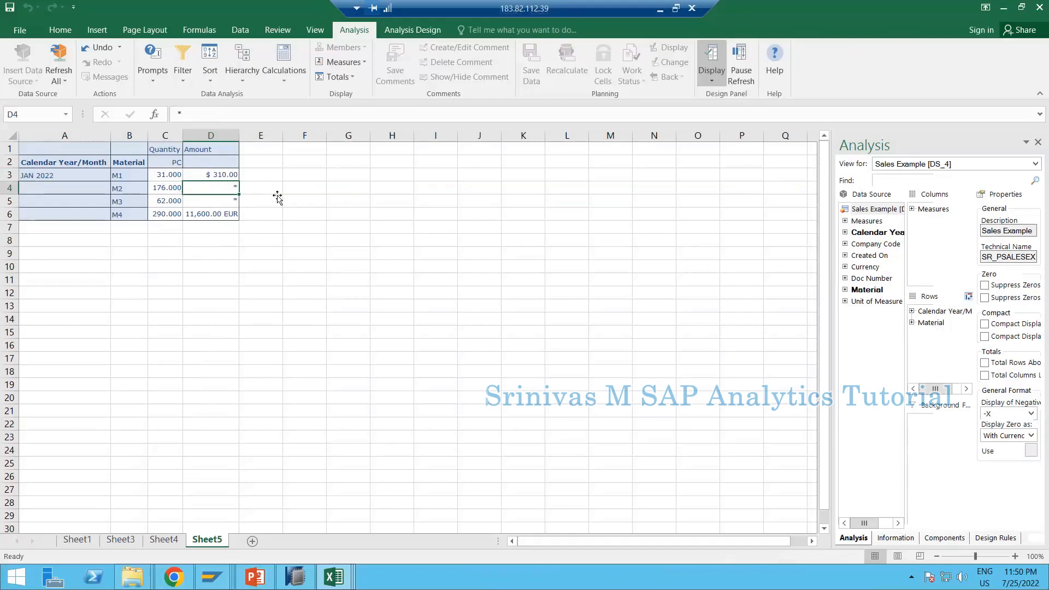
- Add the Currency characteristic to the report rows after Material and check the Euro and US Dollar amounts of M2
click(863, 268)
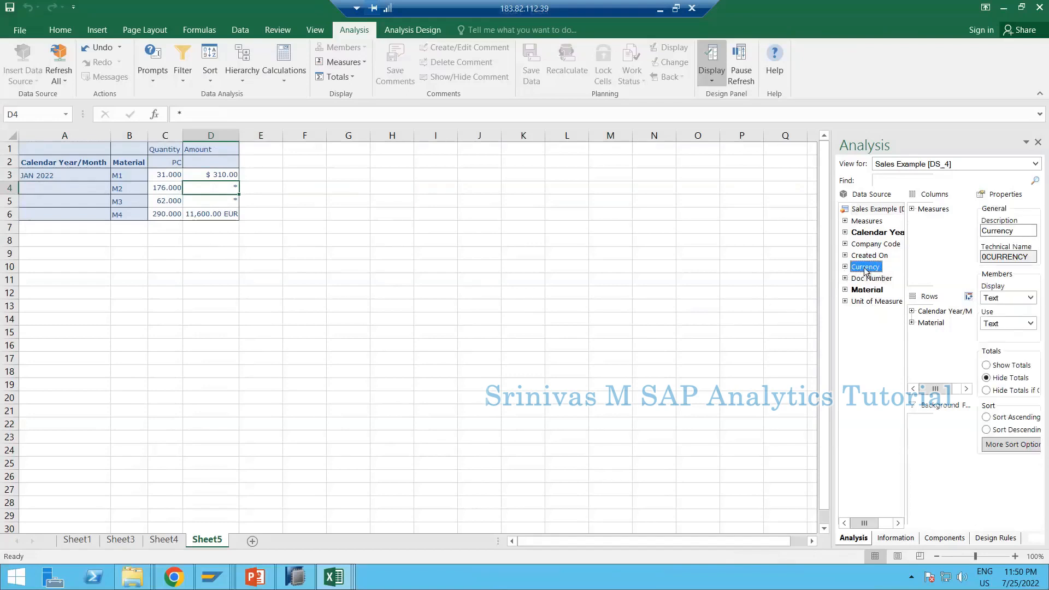
drag(865, 267, 944, 353)
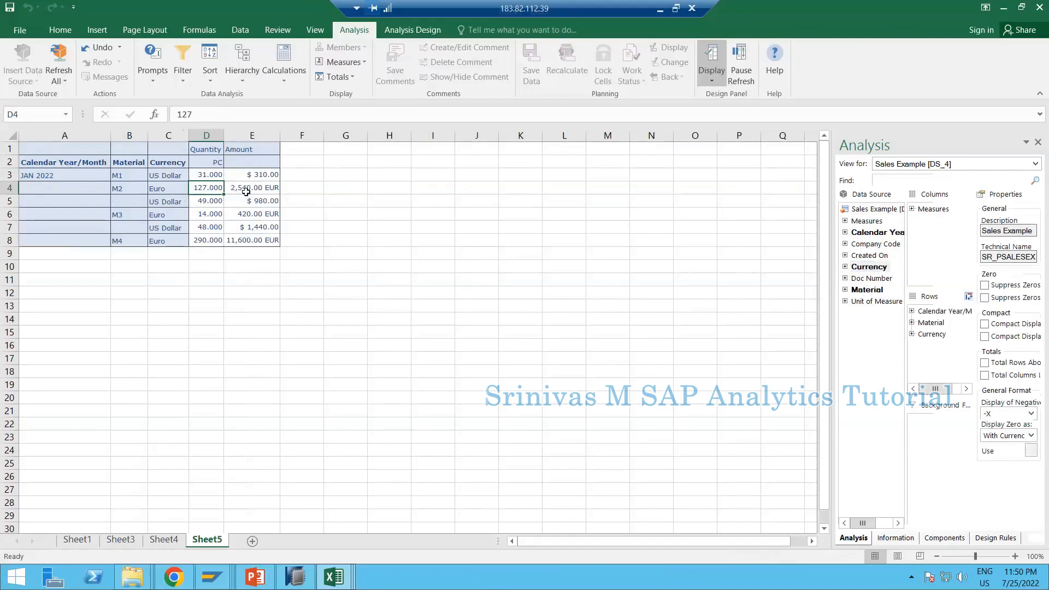
click(244, 186)
click(133, 188)
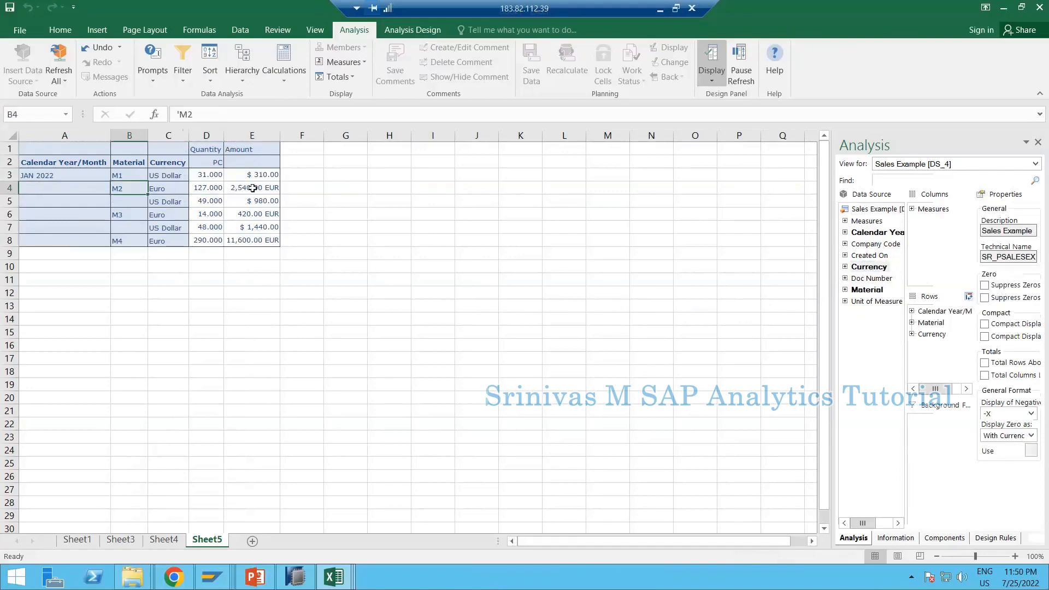
drag(253, 190, 256, 202)
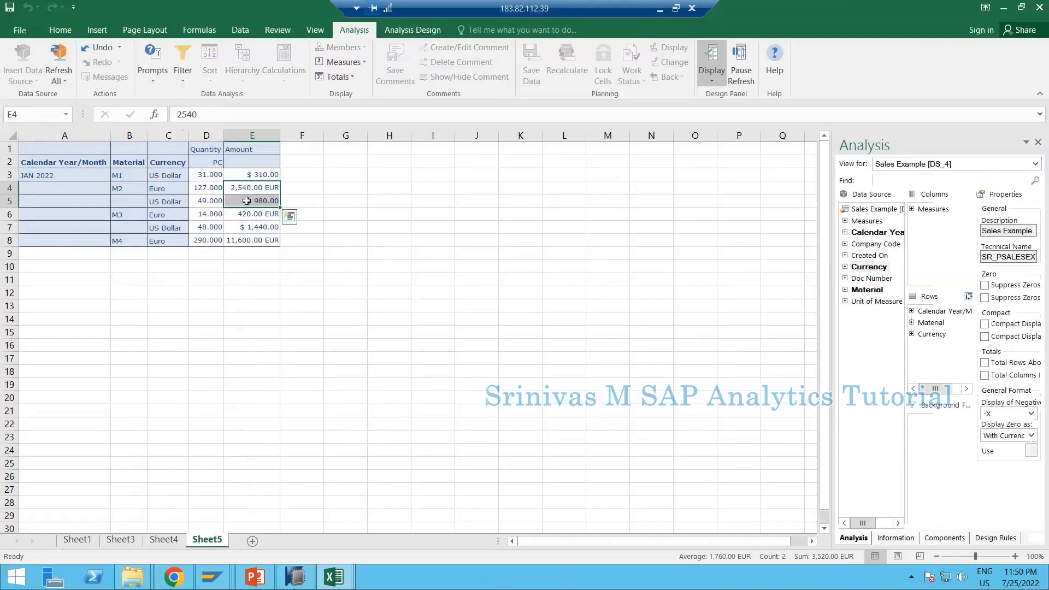
drag(252, 189, 254, 198)
click(257, 189)
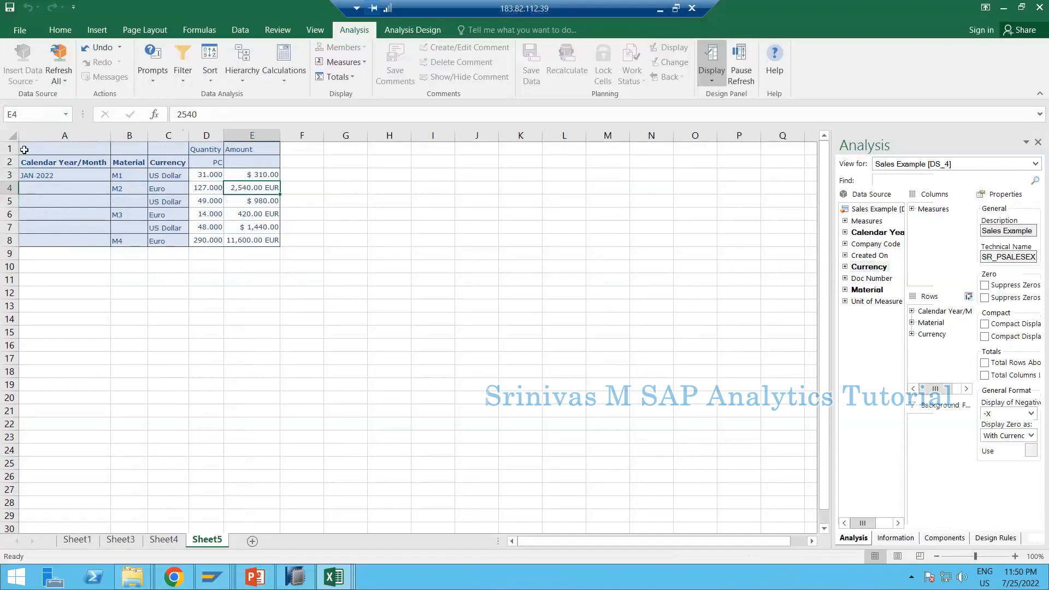
- Review the whole crosstab by currency, focusing on the mixed currencies in the Amount column
drag(34, 155, 251, 240)
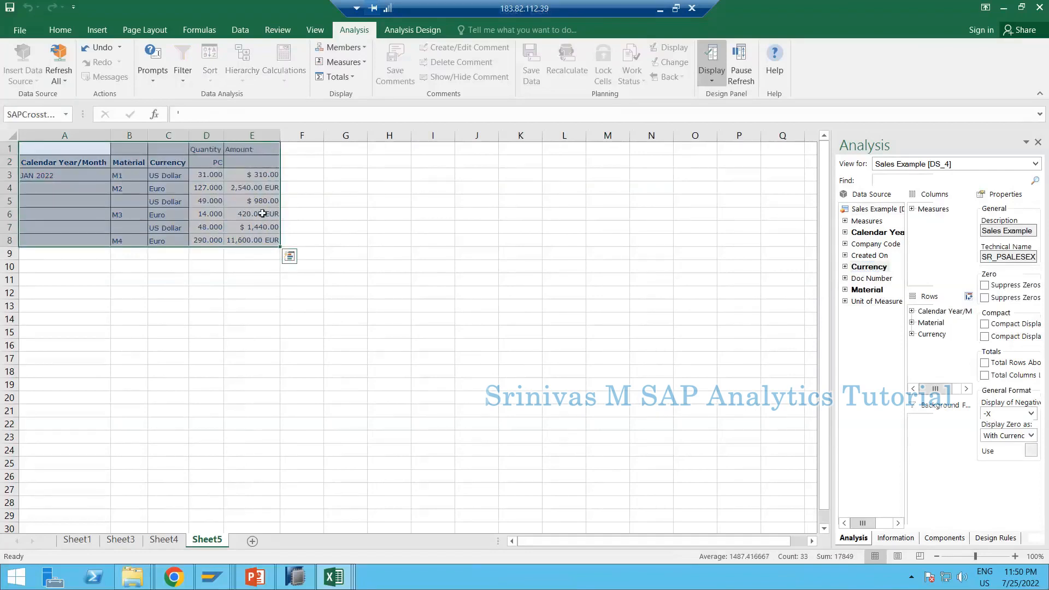
click(254, 137)
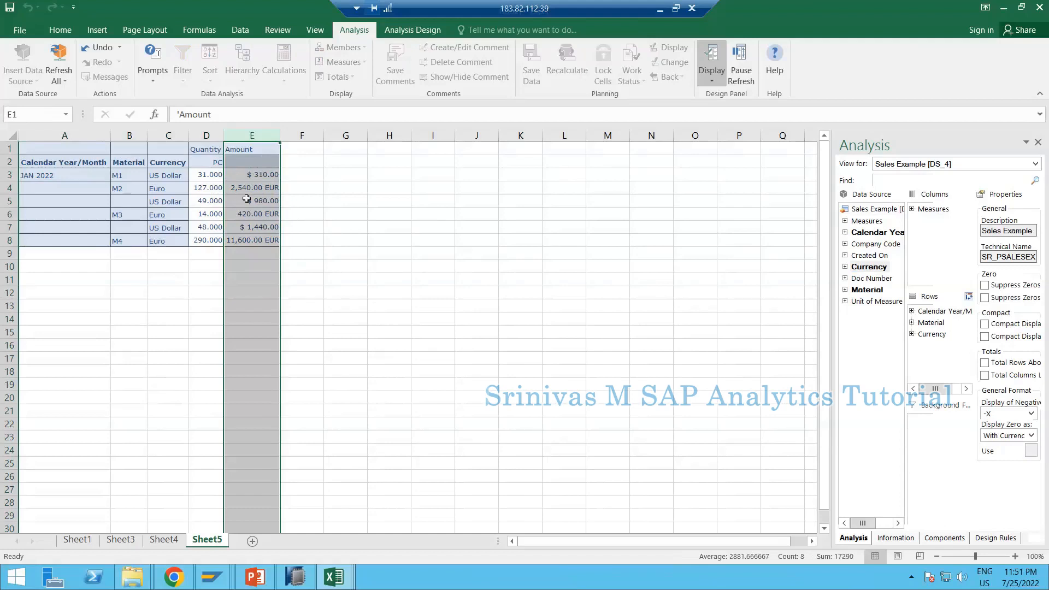
click(77, 177)
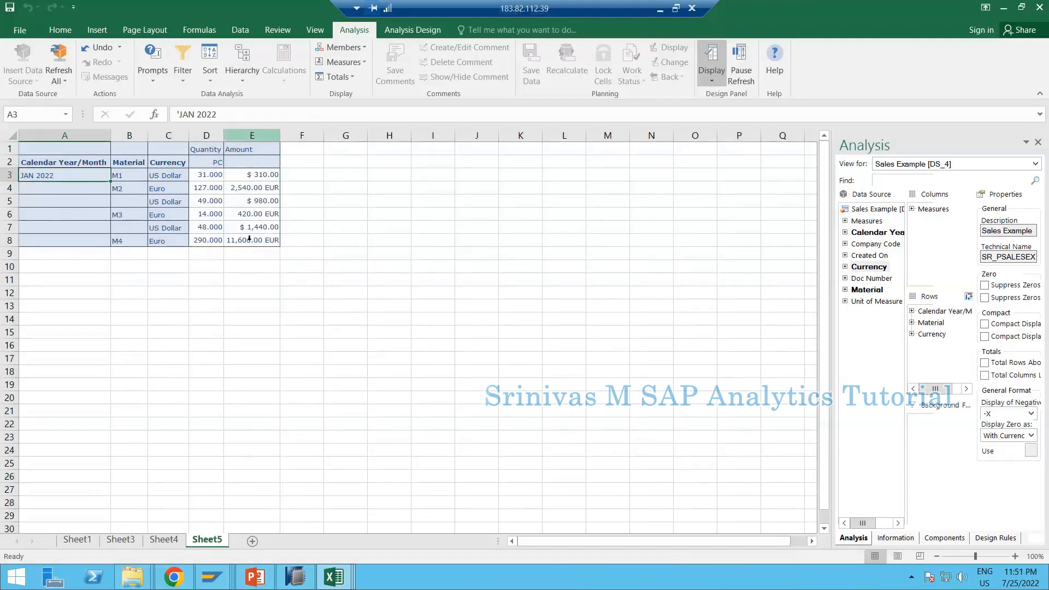
click(267, 133)
click(252, 252)
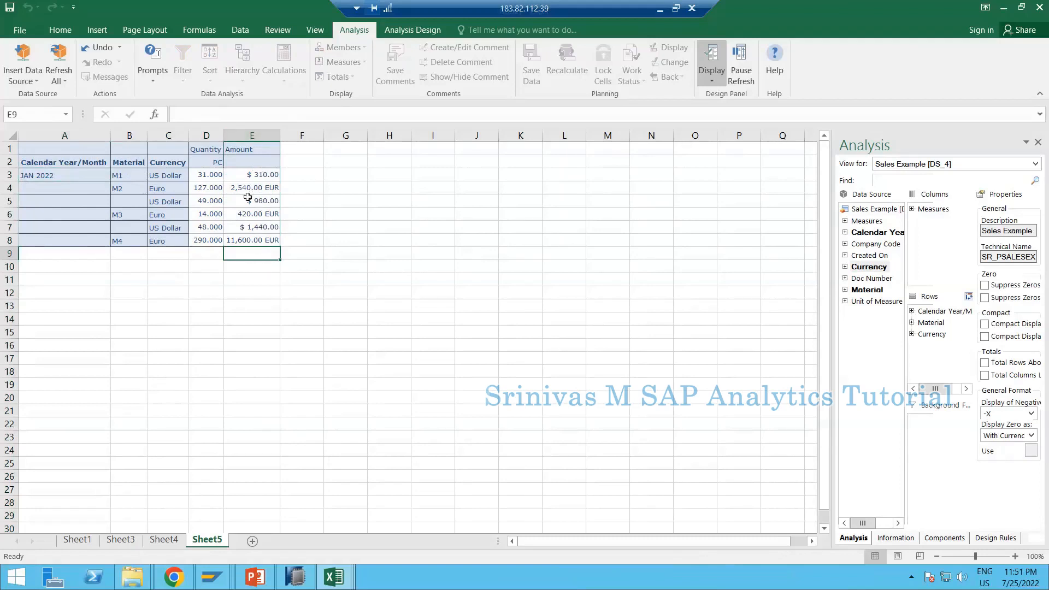
click(252, 135)
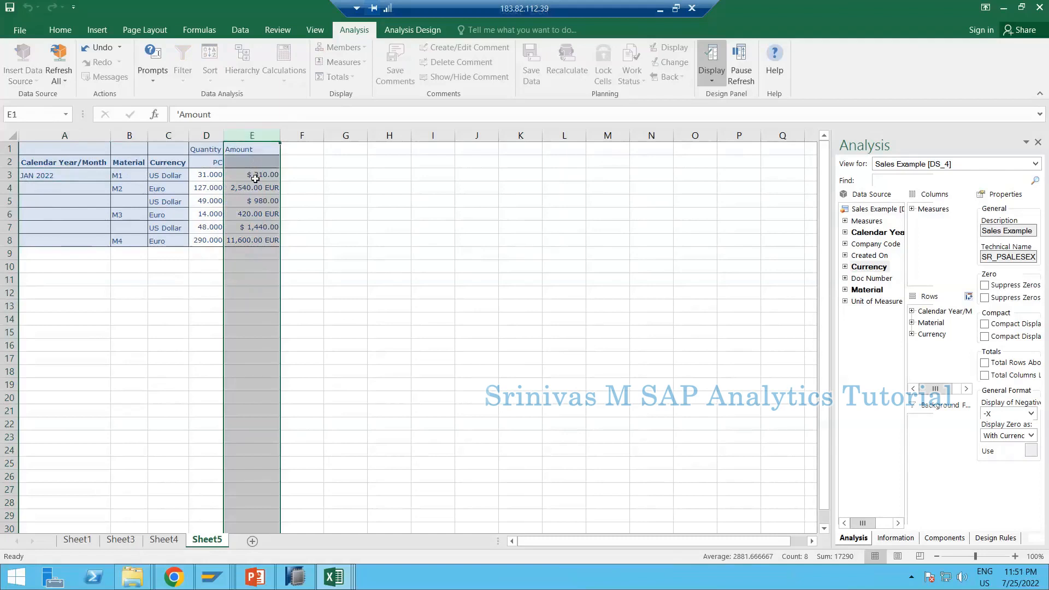
drag(255, 179, 255, 240)
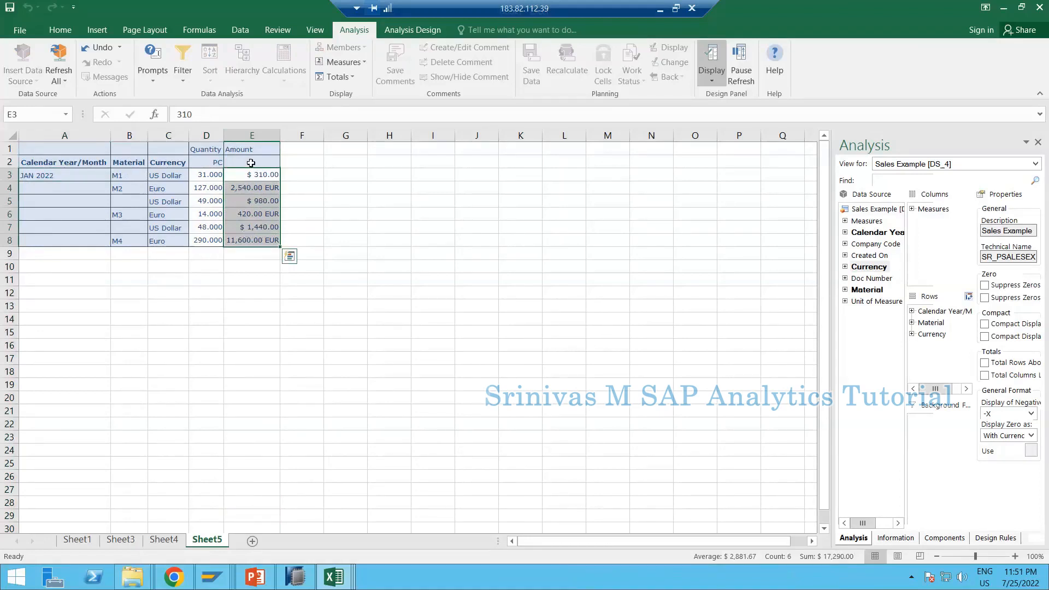
click(240, 149)
click(248, 168)
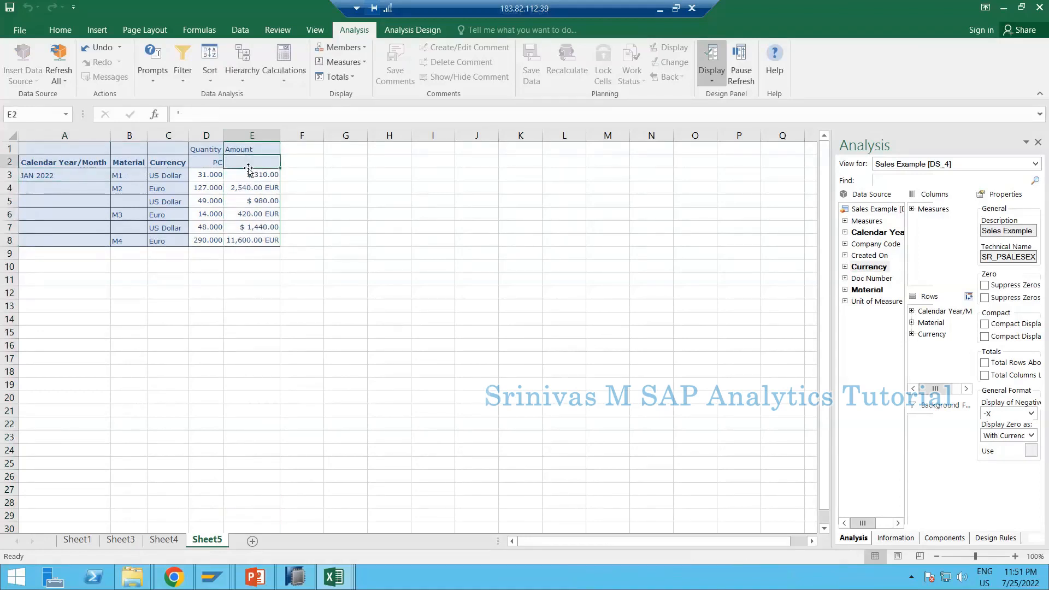
click(252, 137)
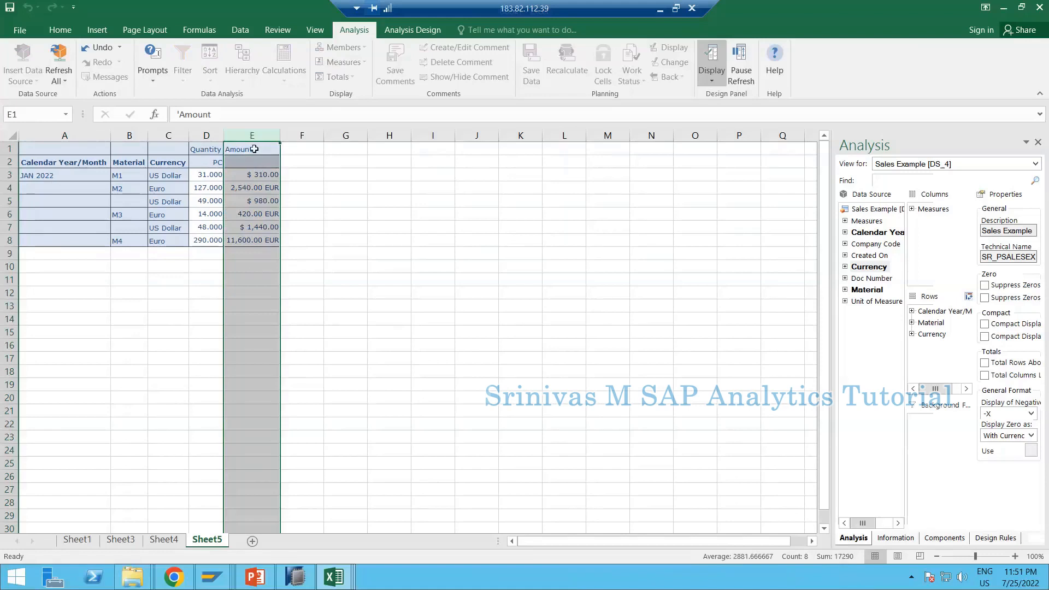
- Enter the heading "Amount in USD" in cell G1 and fit the width of column G to it
click(355, 144)
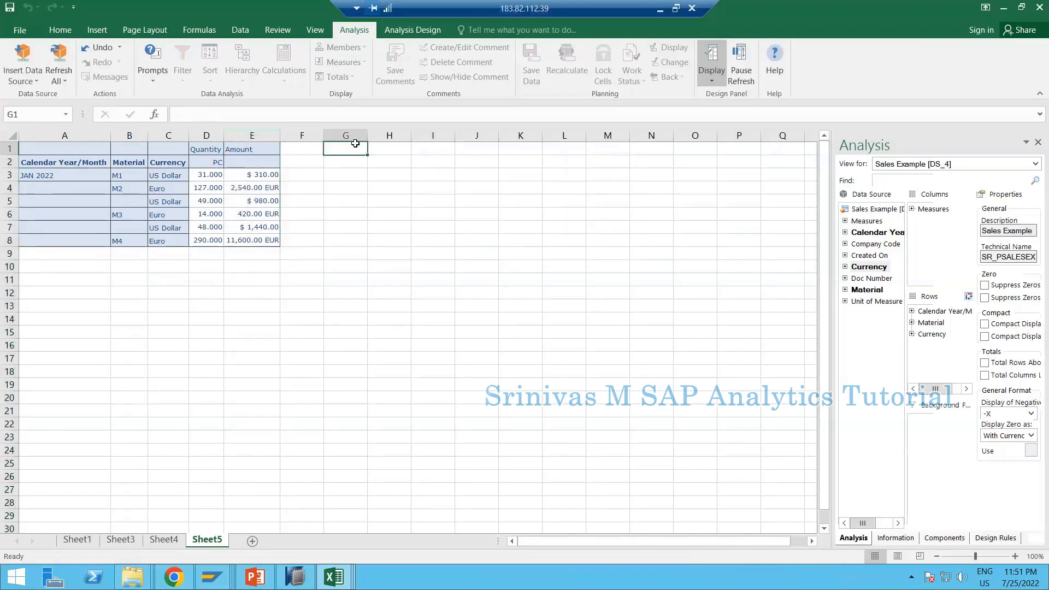
text(A)
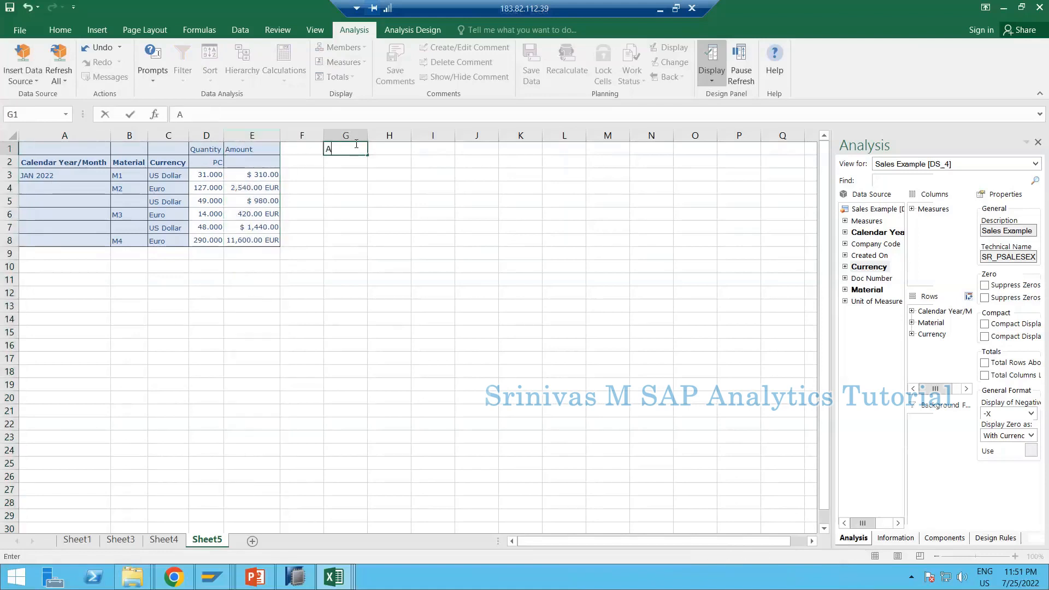
text(mount in USD)
key(Return)
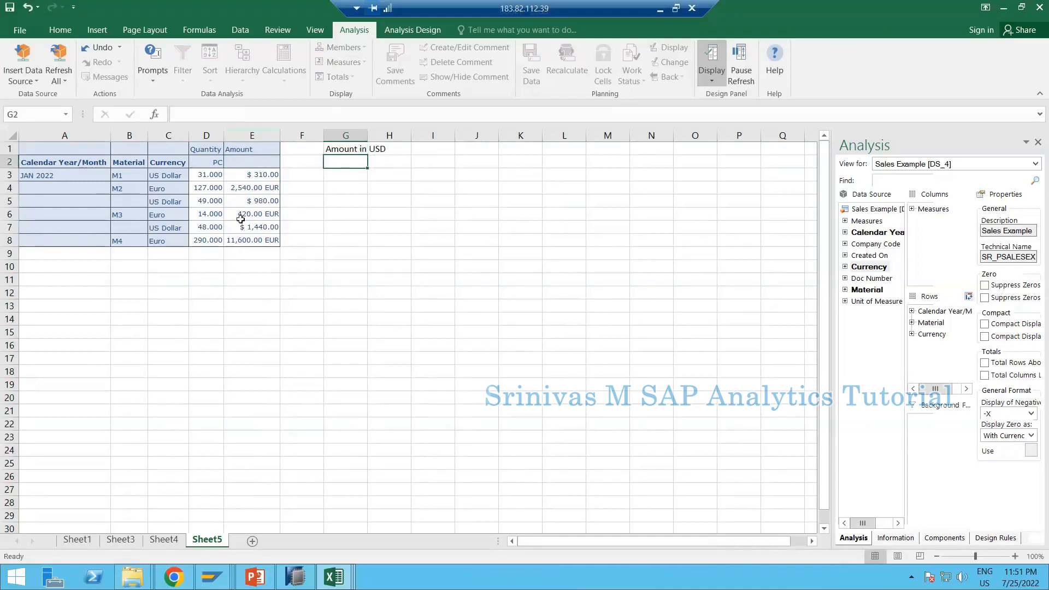
drag(240, 174, 240, 237)
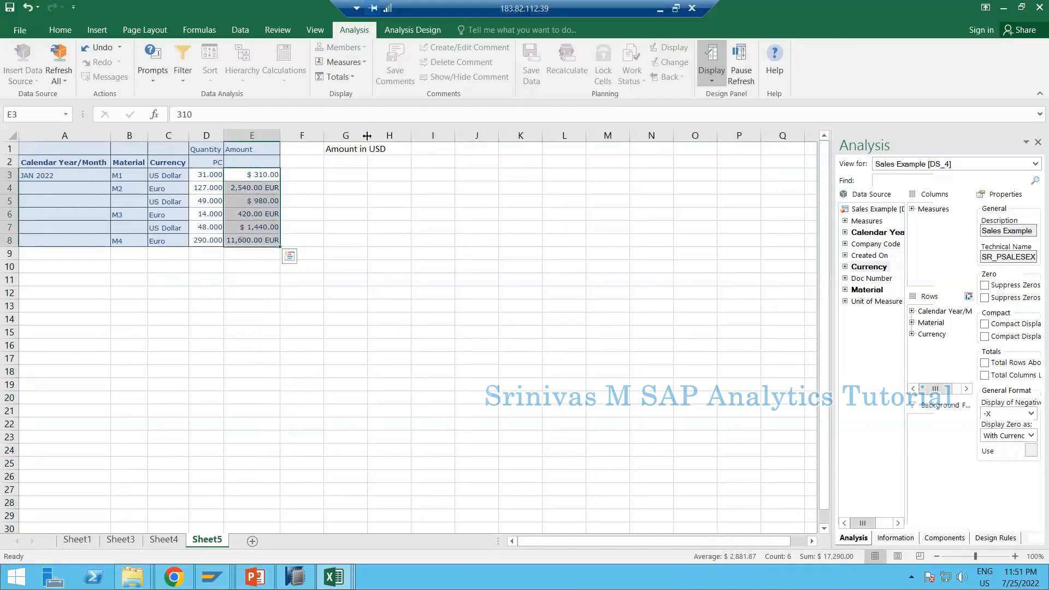
double_click(367, 135)
click(372, 151)
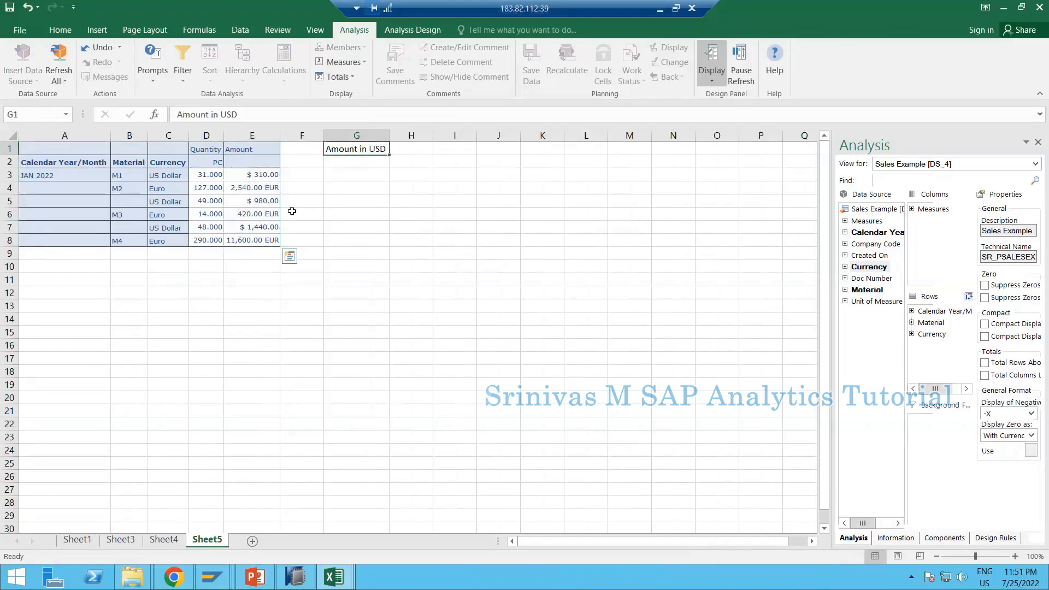
- Compare the report's Amount values with the /BIC/AEXMPL_SLS2 entries in the SAP data browser, and return to the M1 and M2 amounts in Excel
drag(256, 175, 256, 240)
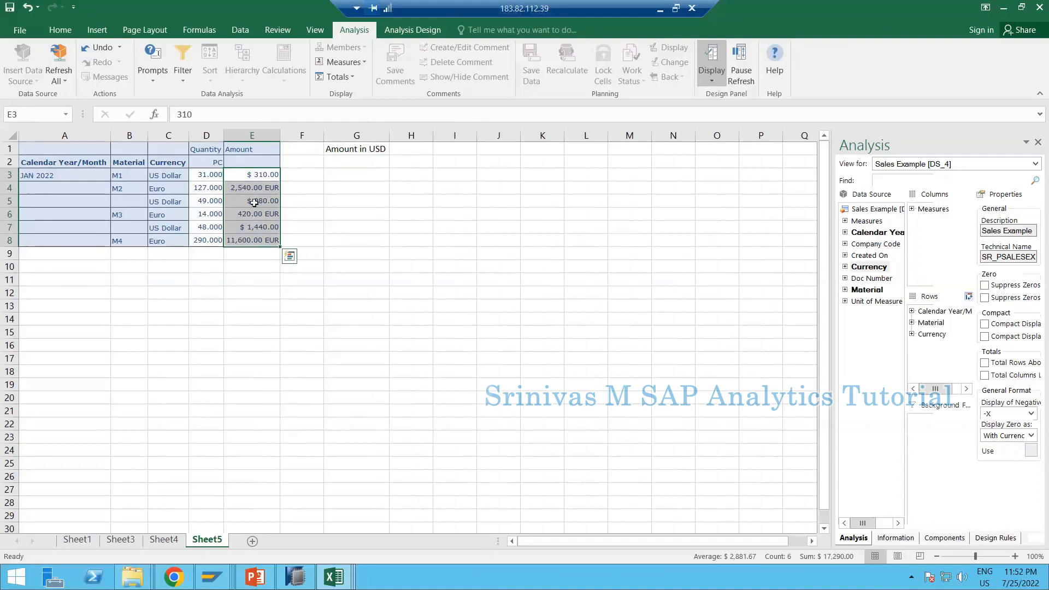
mouse_move(212, 570)
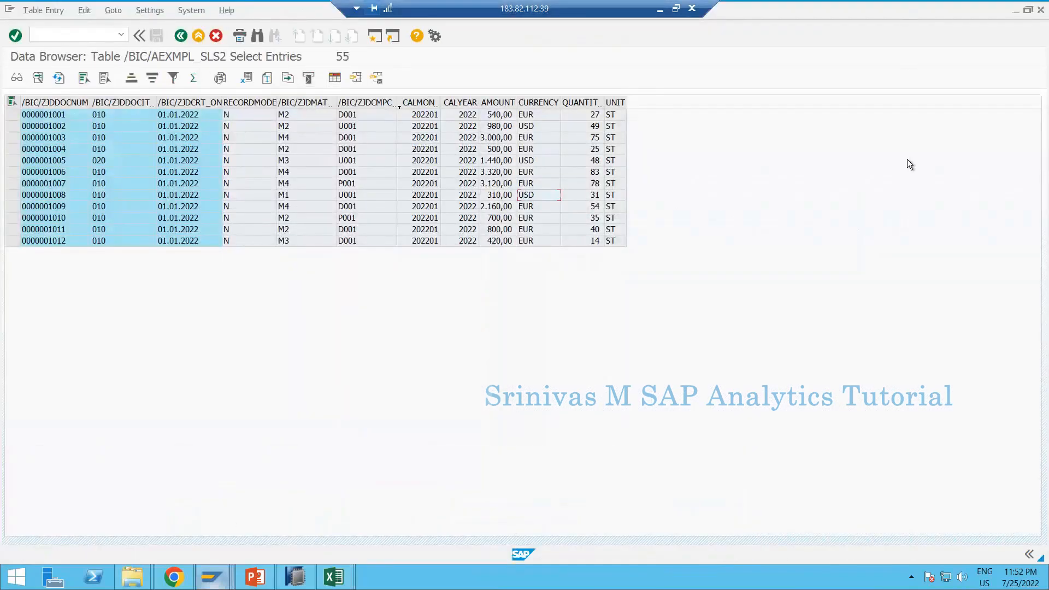
drag(907, 159, 838, 205)
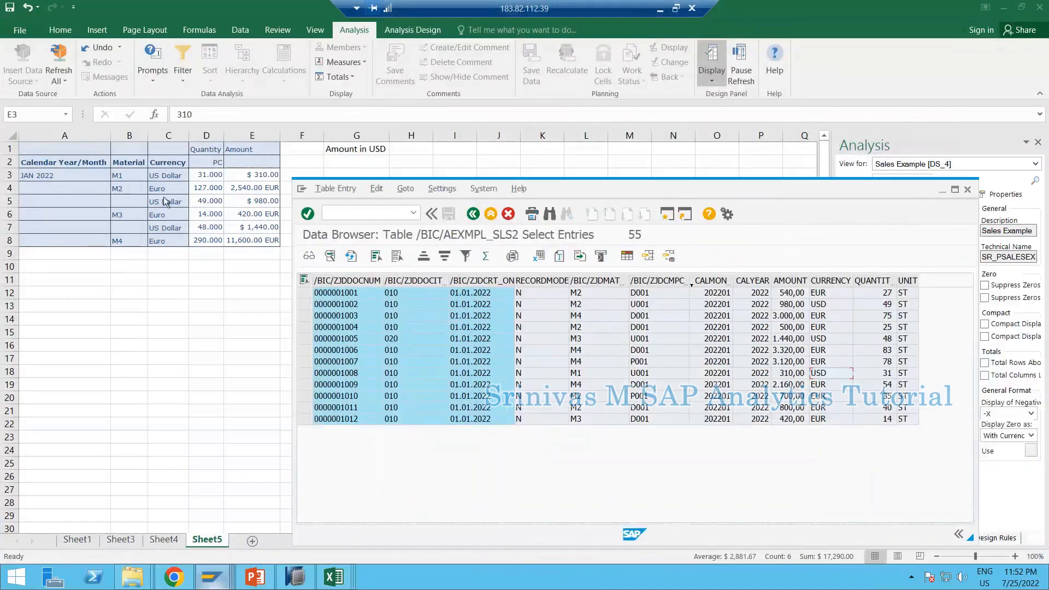
click(247, 214)
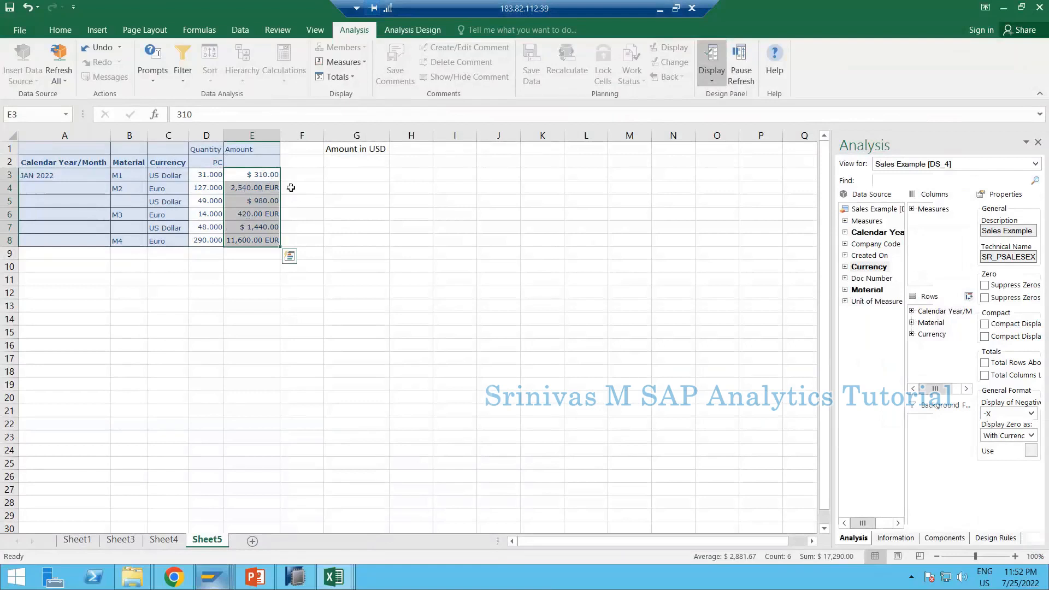
click(262, 189)
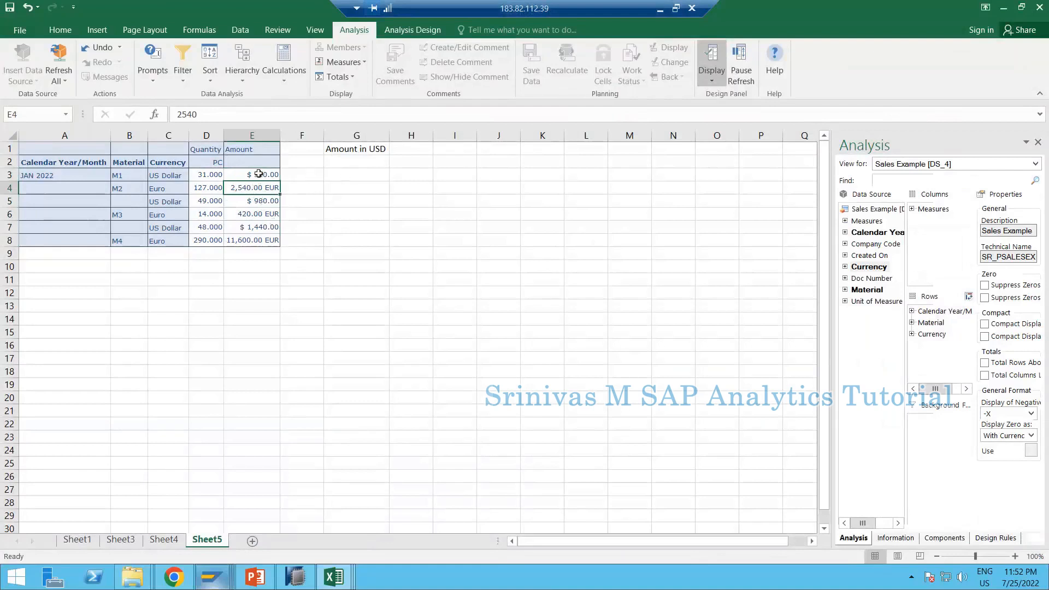
click(258, 174)
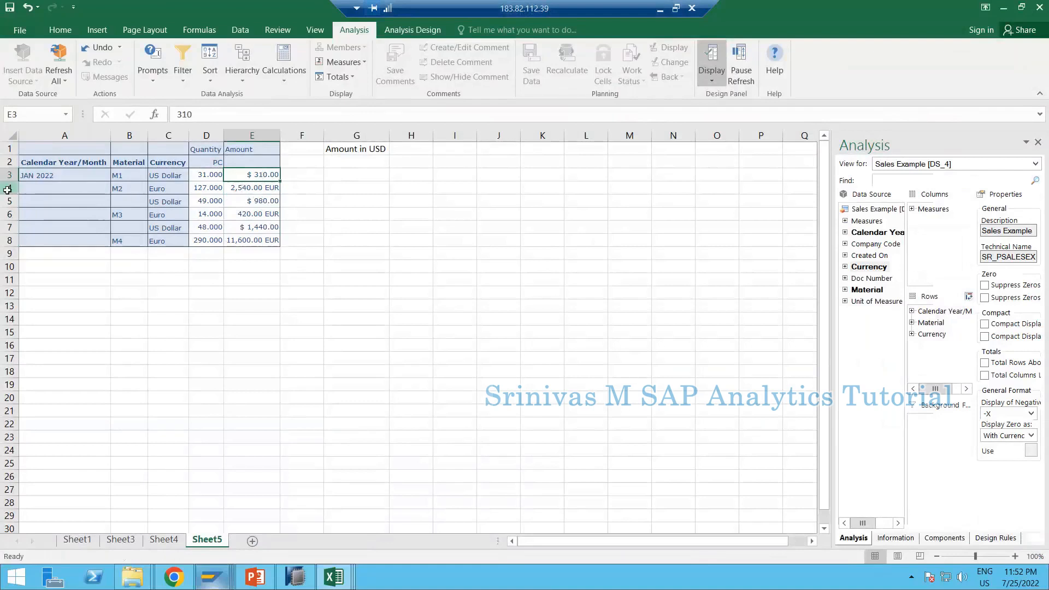
- Examine the Euro and US Dollar rows of material M2, their two amounts, and the whole Amount column
drag(7, 189, 8, 202)
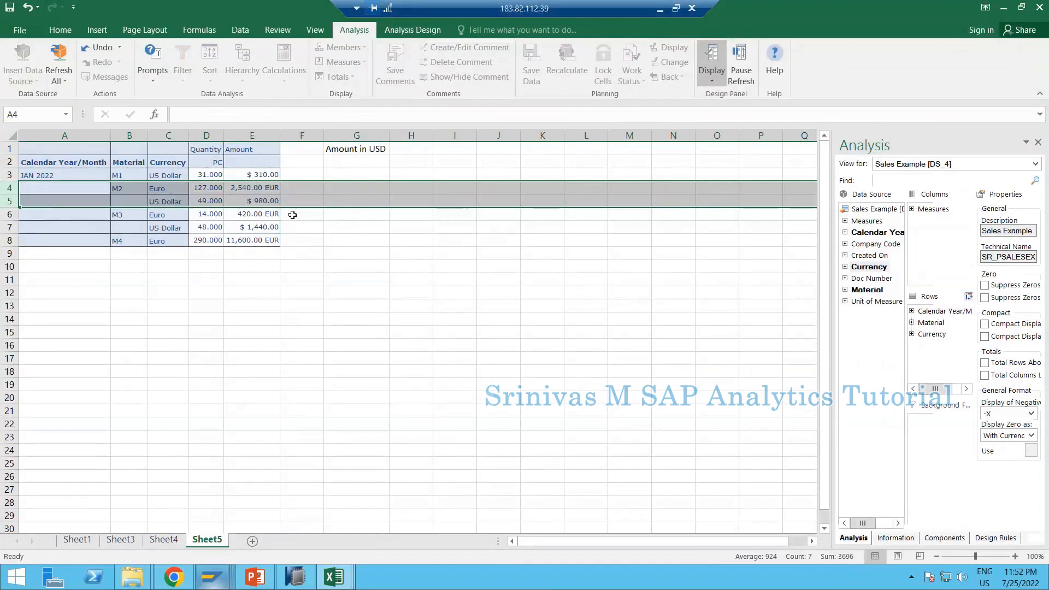
click(264, 192)
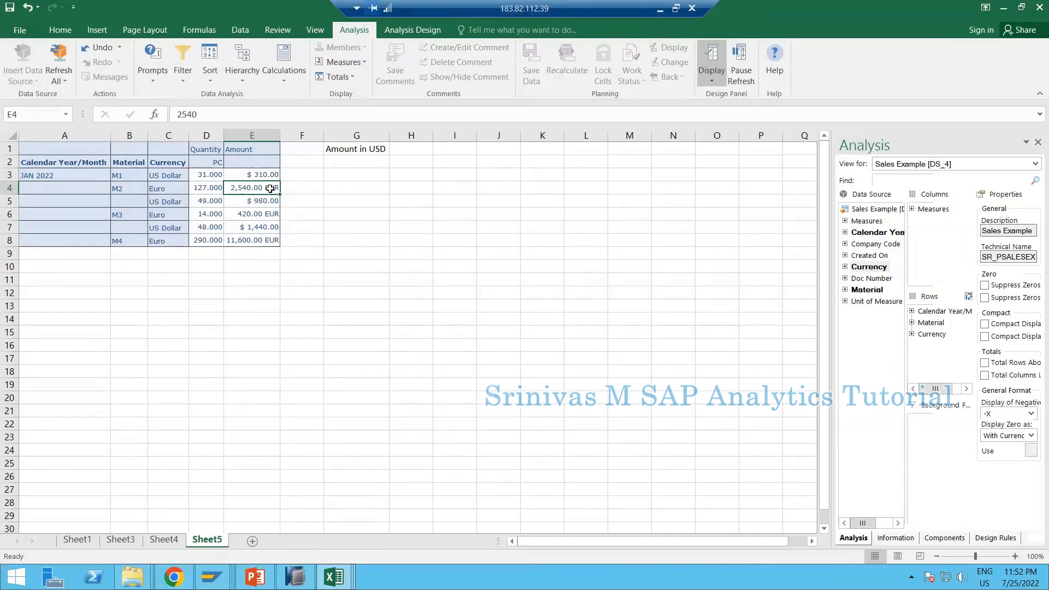
drag(267, 195, 267, 201)
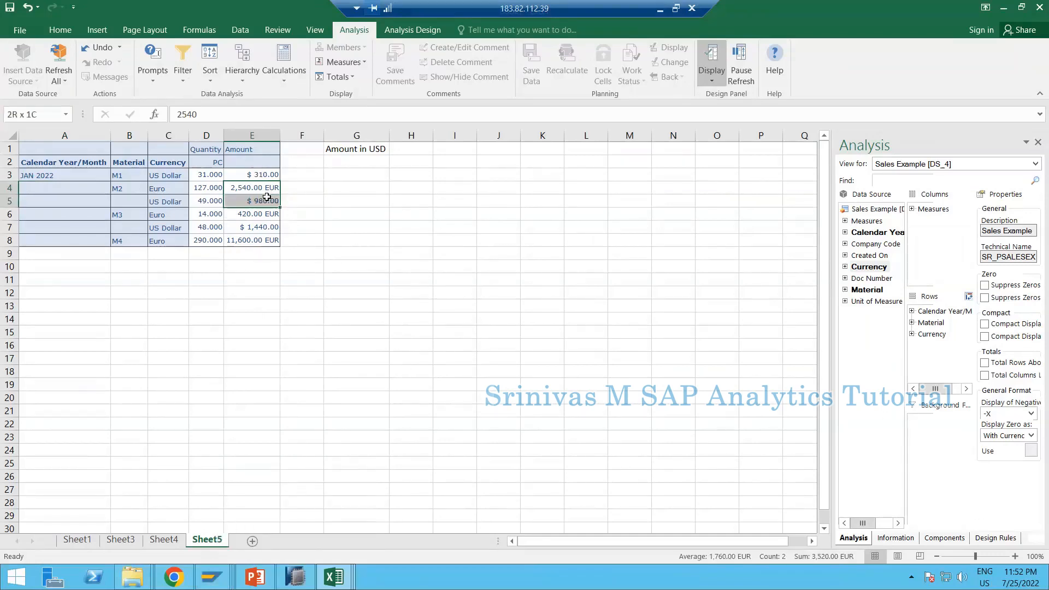
click(256, 135)
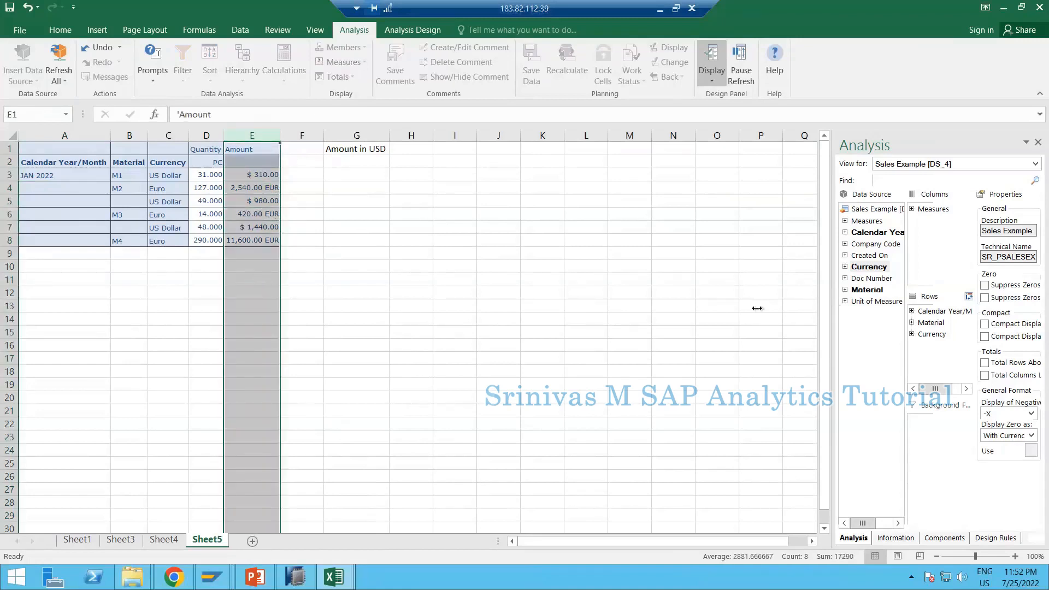
- Widen the Analysis design pane beside the worksheet and clear the selection of the Amount column
drag(756, 308, 316, 215)
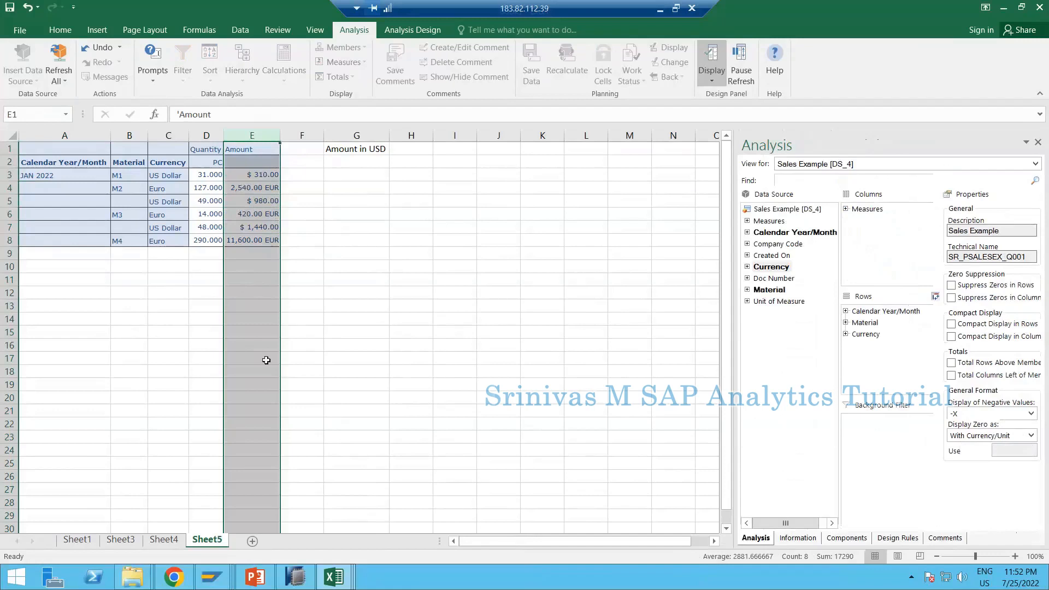
click(264, 358)
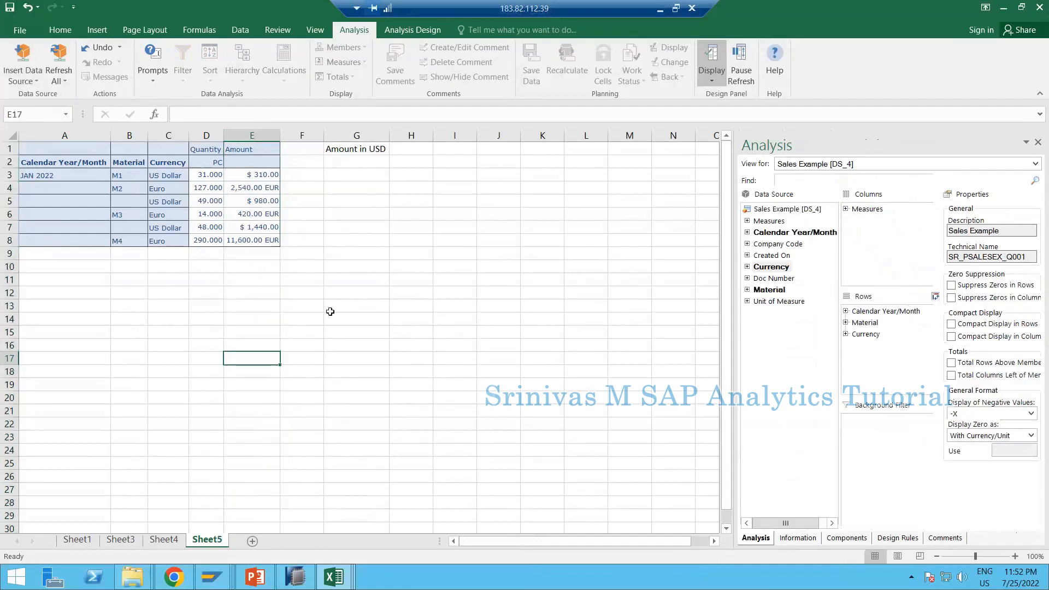
click(301, 292)
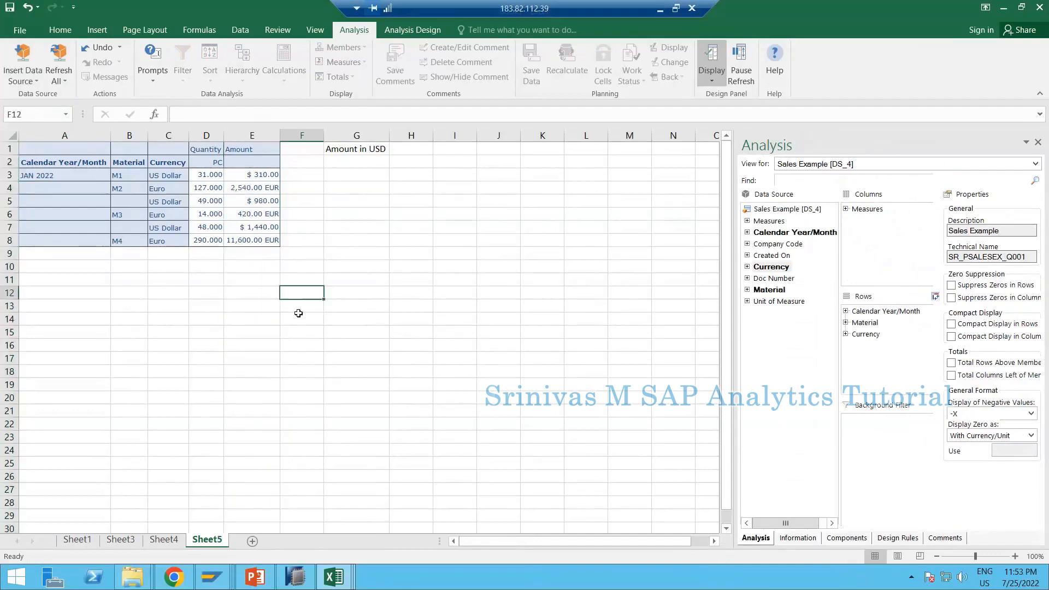
- Review the Quantity and Amount columns, then the whole report with the empty Amount in USD column, ending at the Euro amount of M2
click(249, 134)
drag(249, 134, 218, 131)
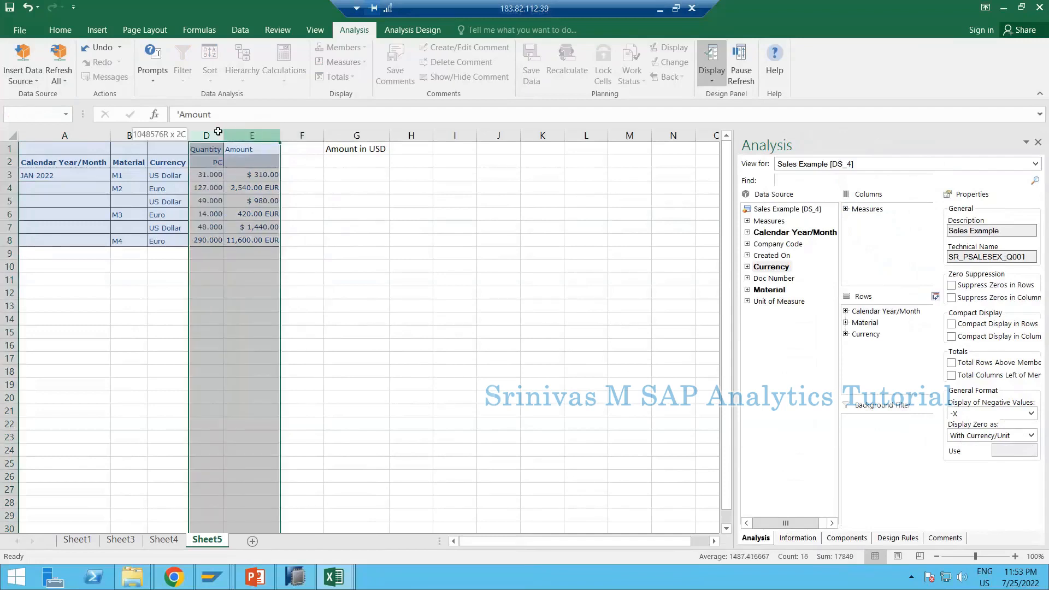
drag(285, 202, 286, 202)
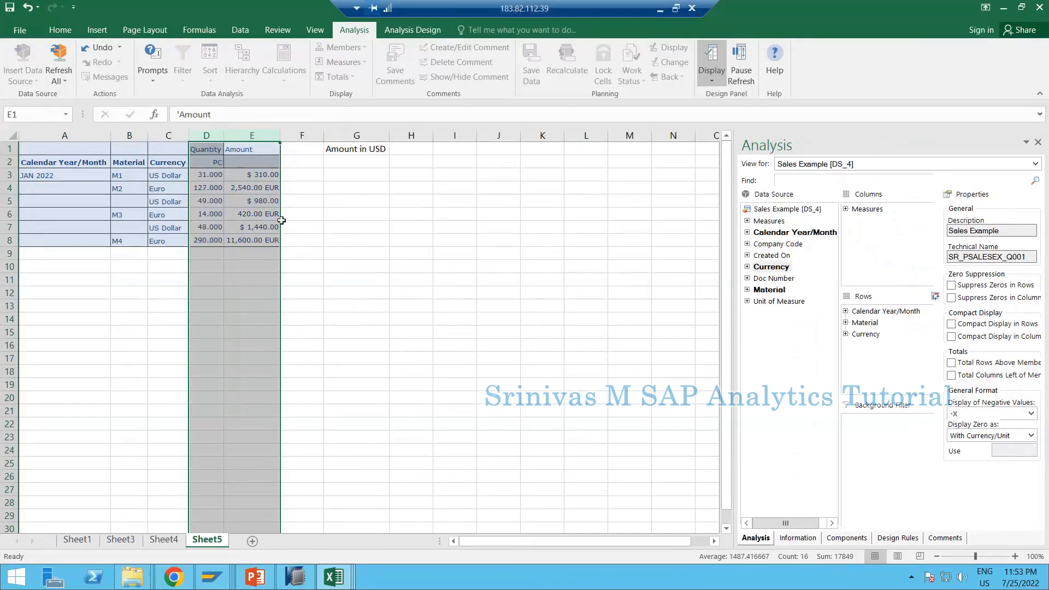
click(290, 200)
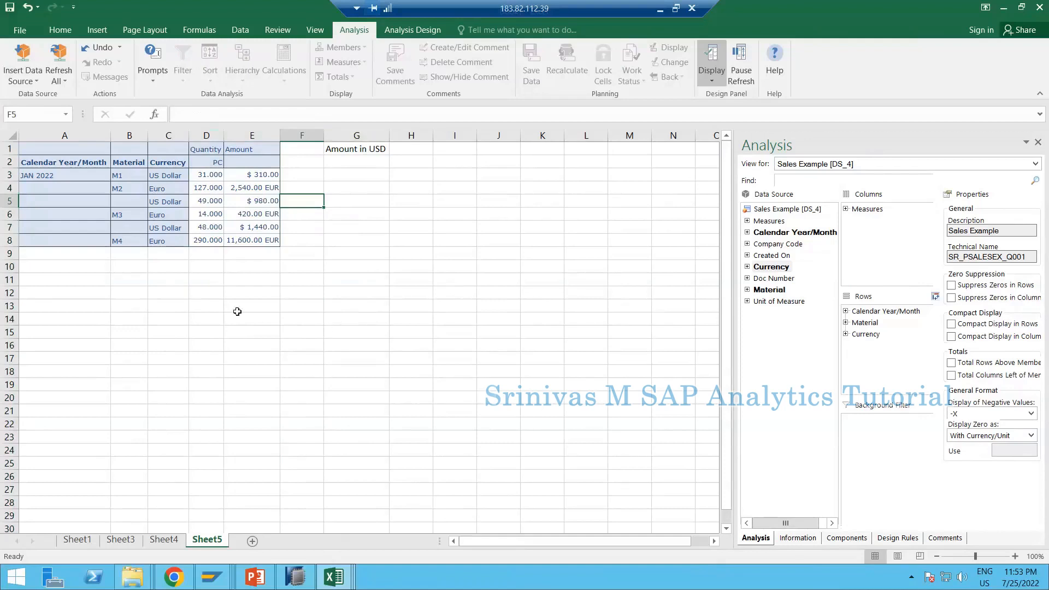
click(352, 175)
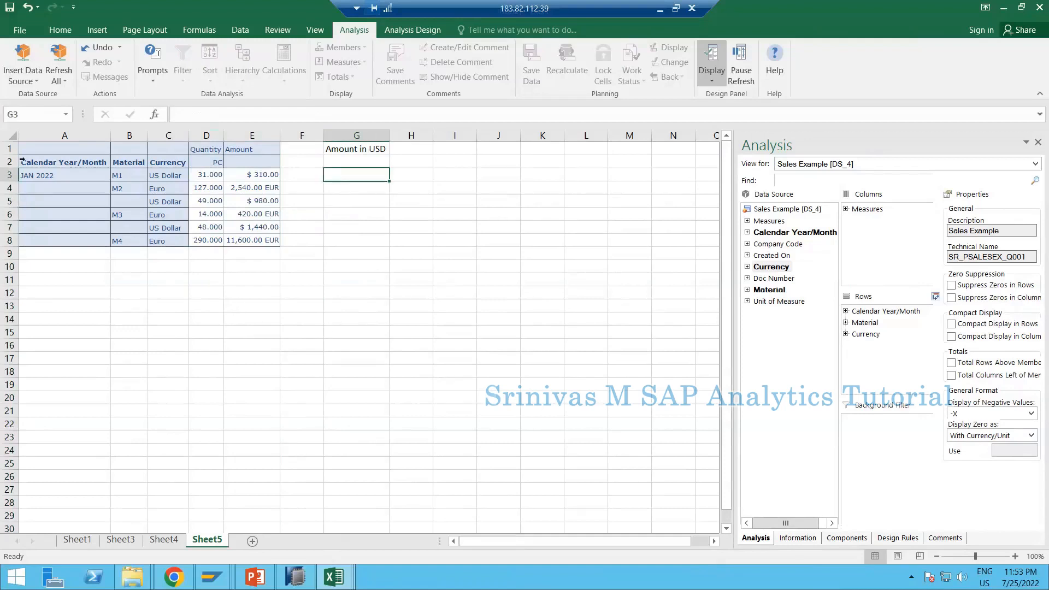
drag(59, 146, 362, 239)
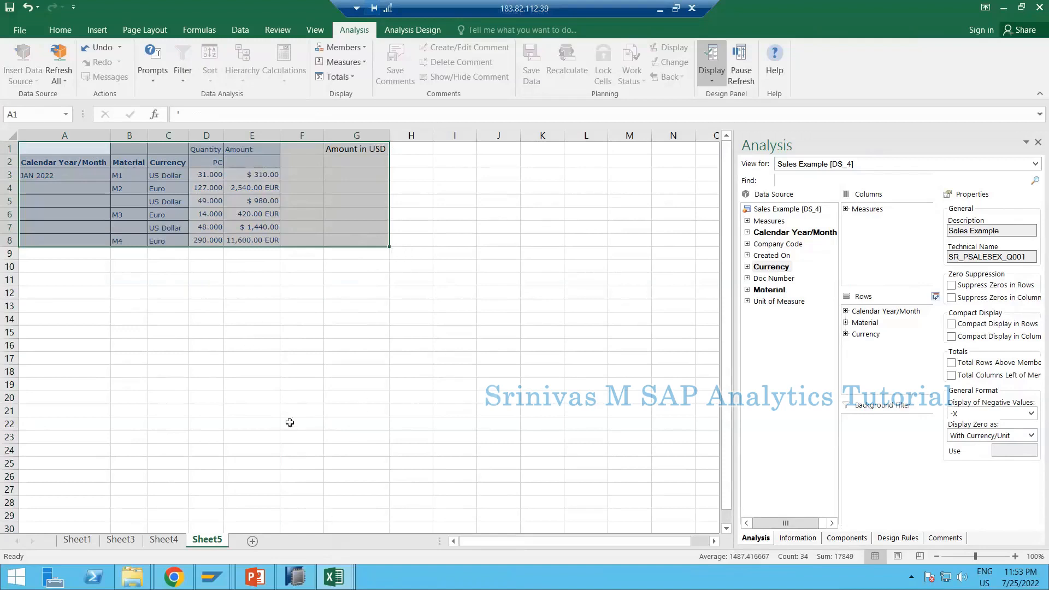
click(260, 186)
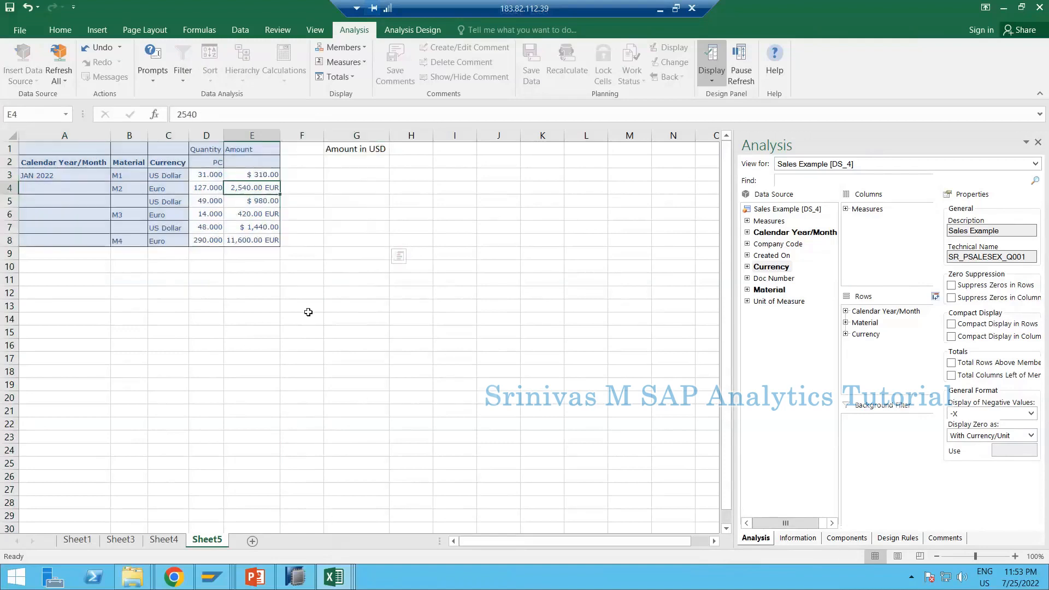
- Start an exchange-rate note on the sheet with "Jan 1st" in cell I12 and "1 EUR" in cell J12
click(443, 290)
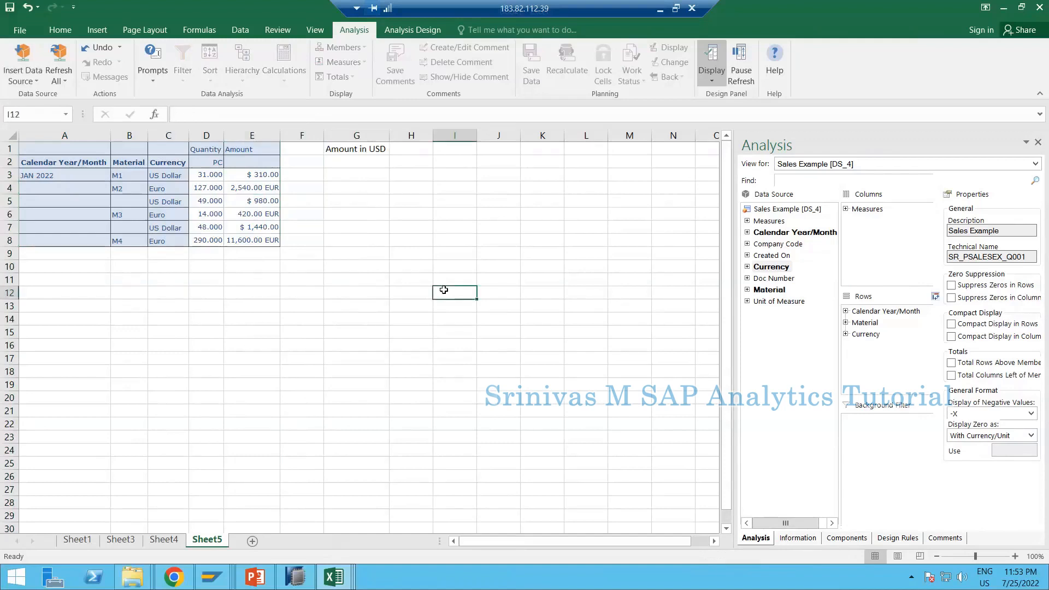
text(Jan)
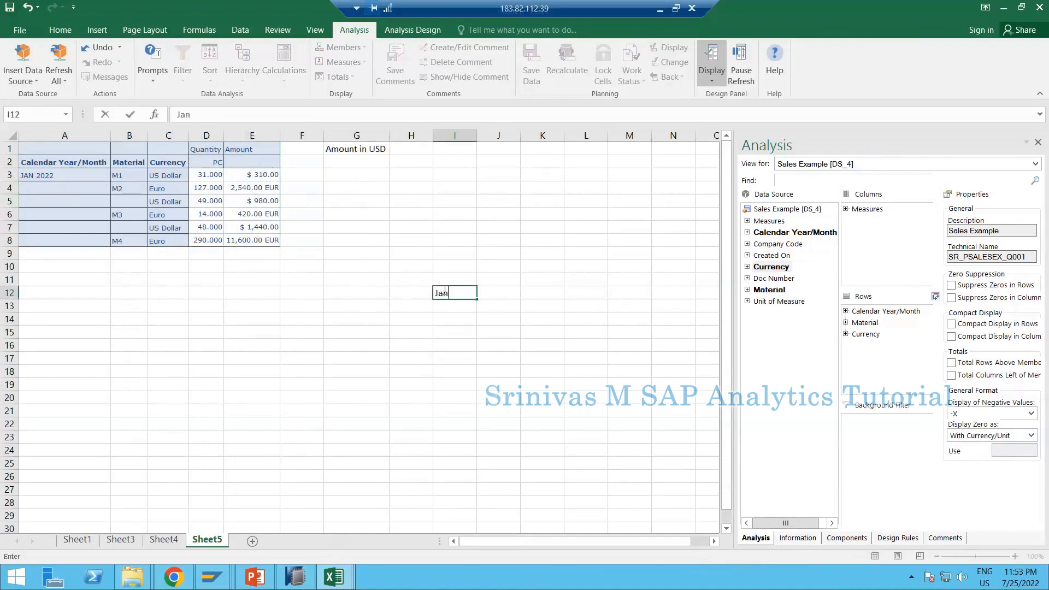
text( 1st)
key(Tab)
text(e EU)
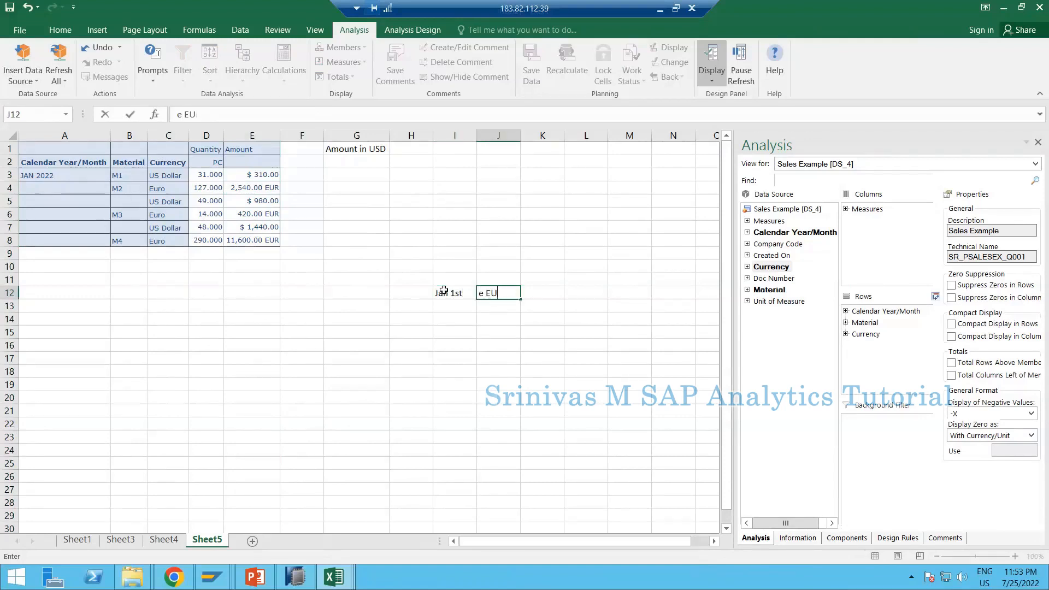
text(R1 EUR)
key(Tab)
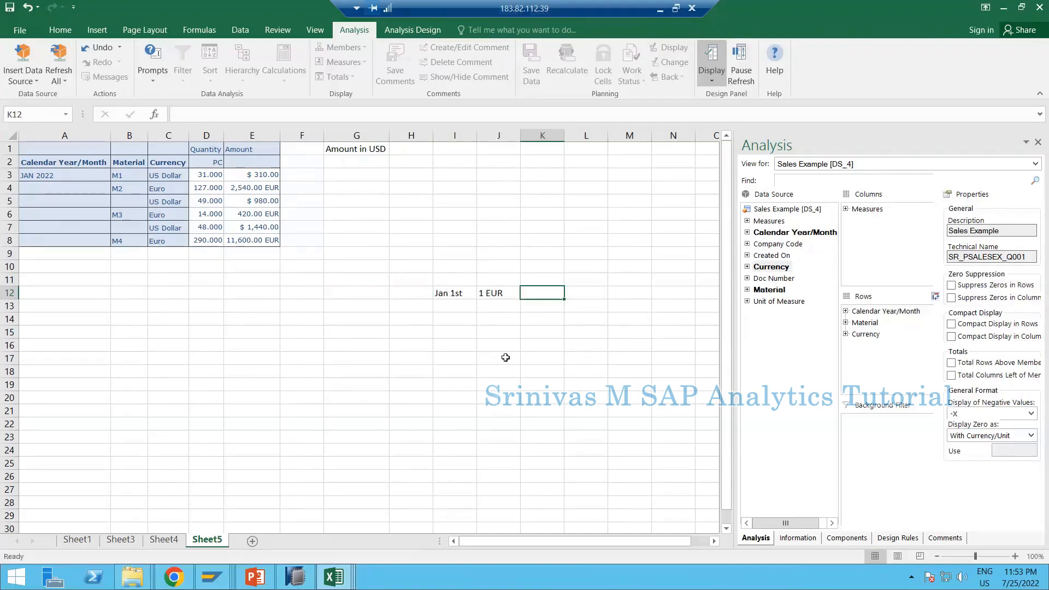
- Enter the heading "USD" in cell K11, one row above the 1 EUR entry
click(554, 275)
text(USD)
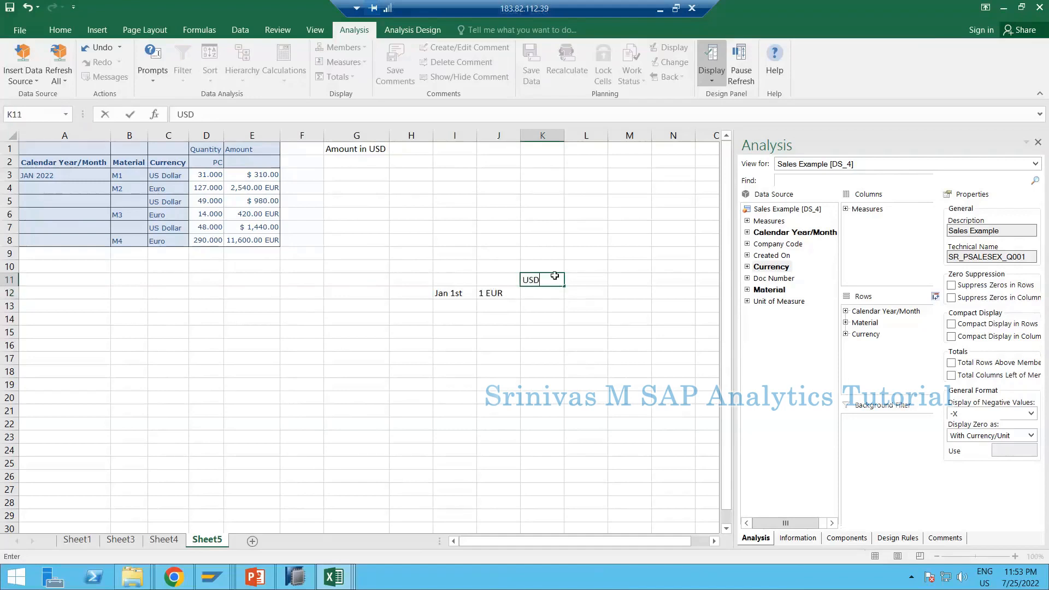
key(Return)
- Switch to Chrome and search Google for "eur to usd"
click(176, 577)
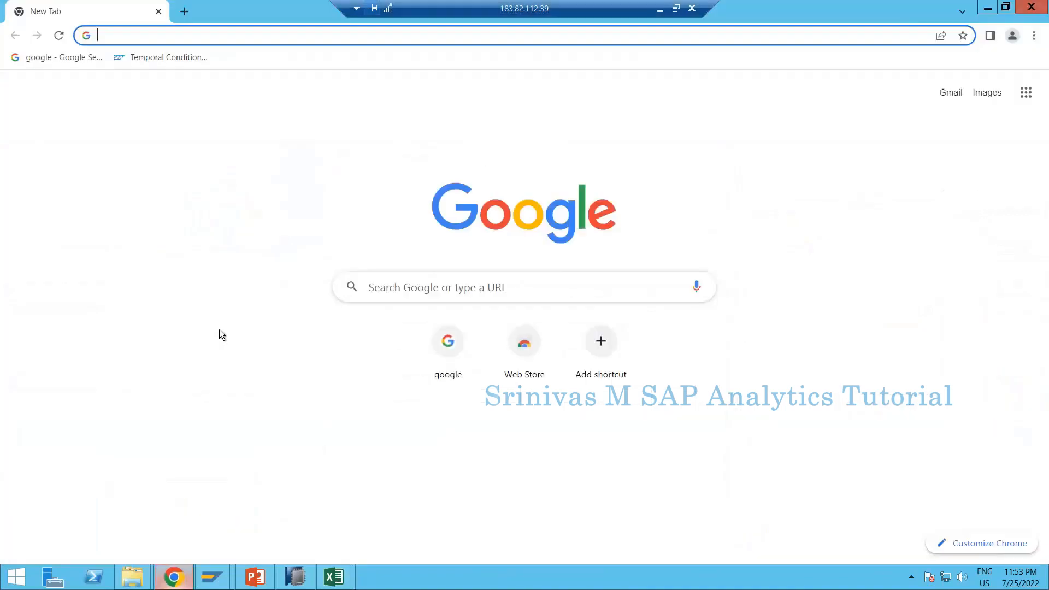
click(378, 290)
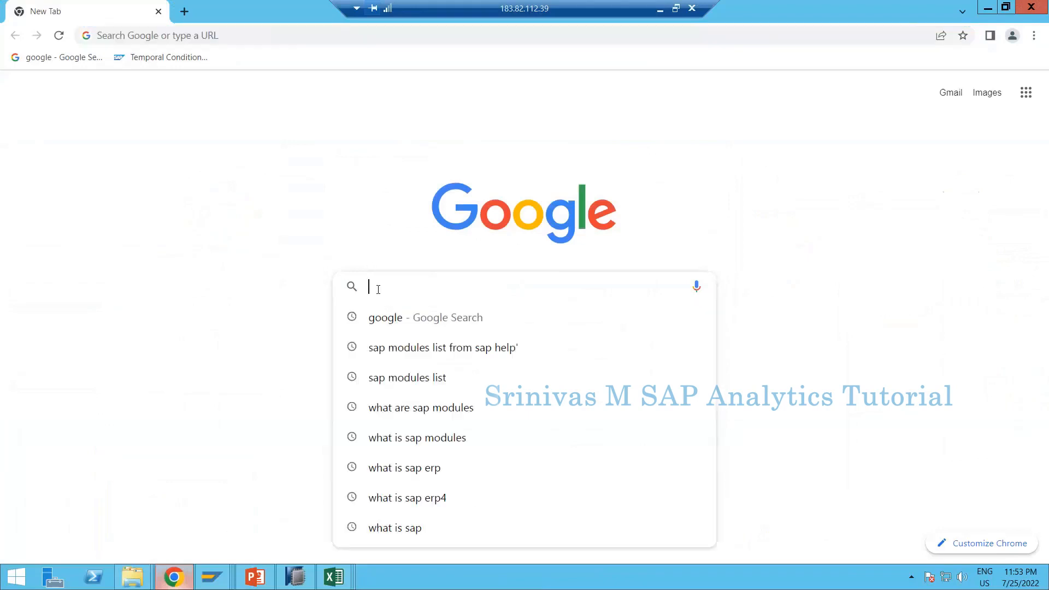
text(eur to usd)
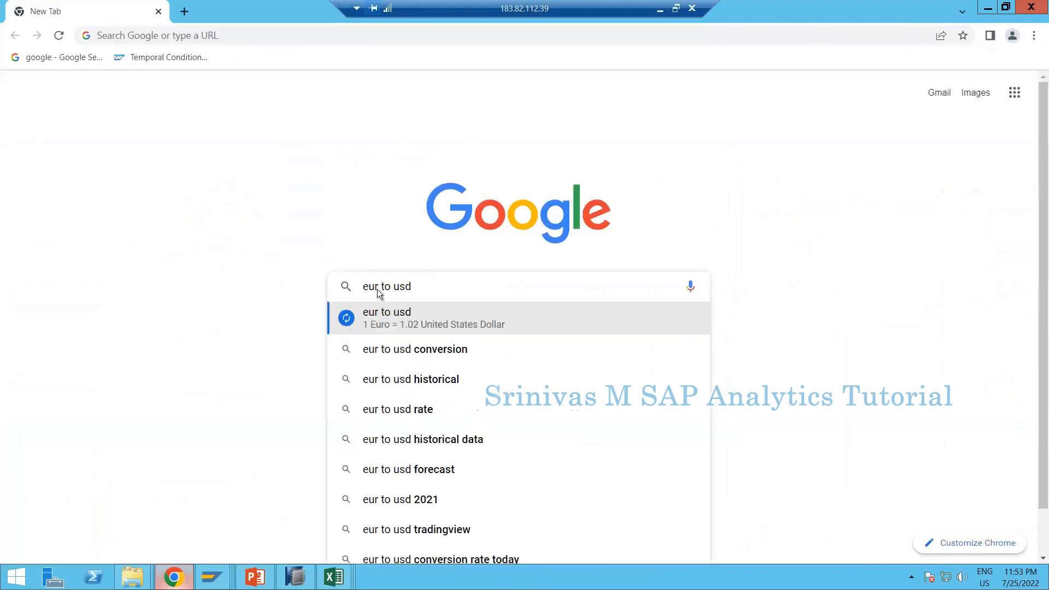
key(Return)
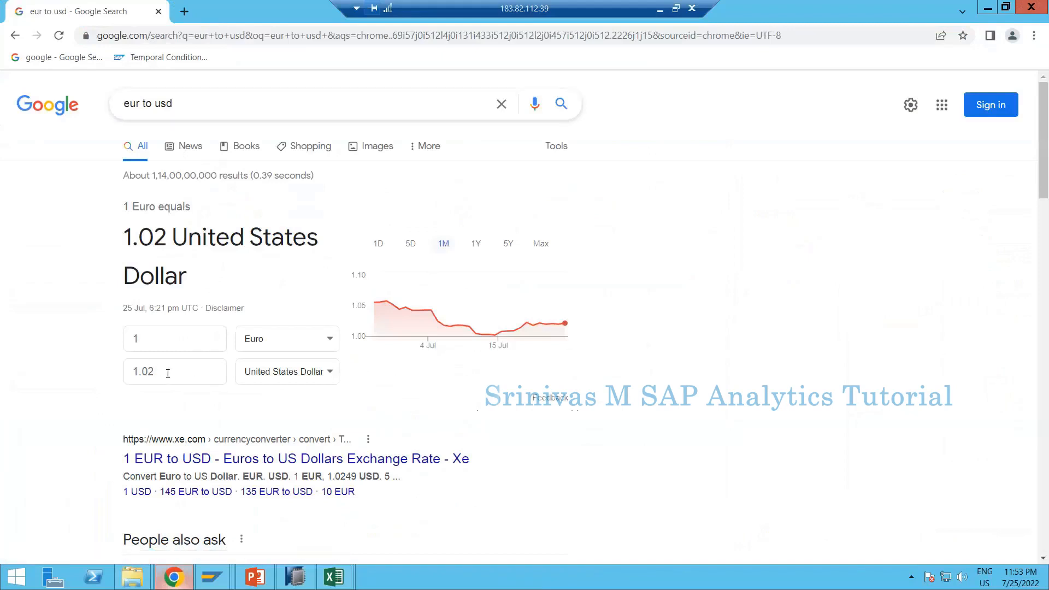
- Check the Euro and US Dollar values in Google's converter and view the exchange-rate chart for five days
double_click(145, 367)
click(180, 343)
click(134, 371)
click(411, 245)
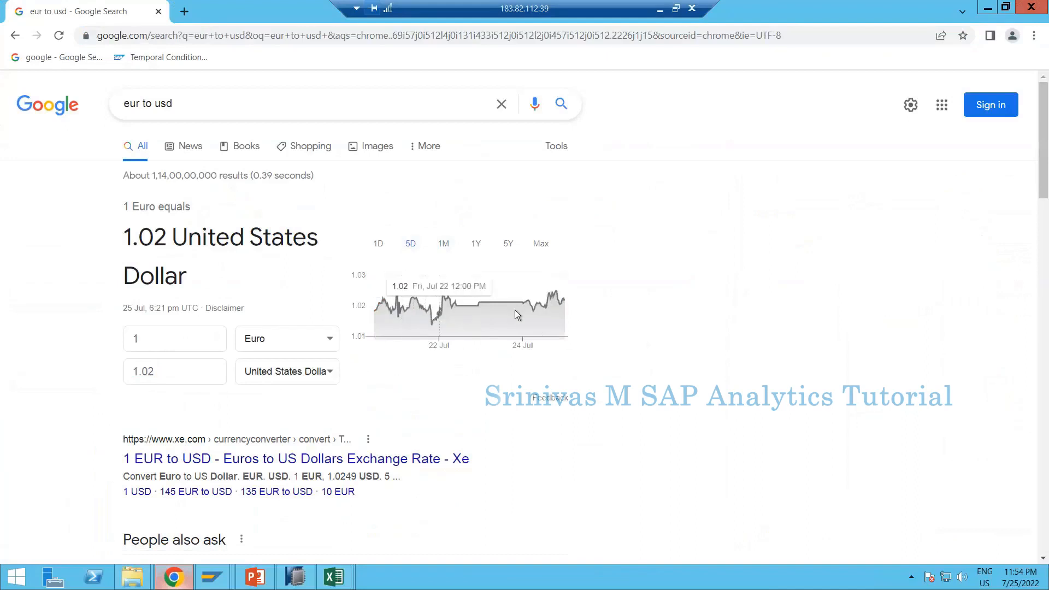
click(333, 577)
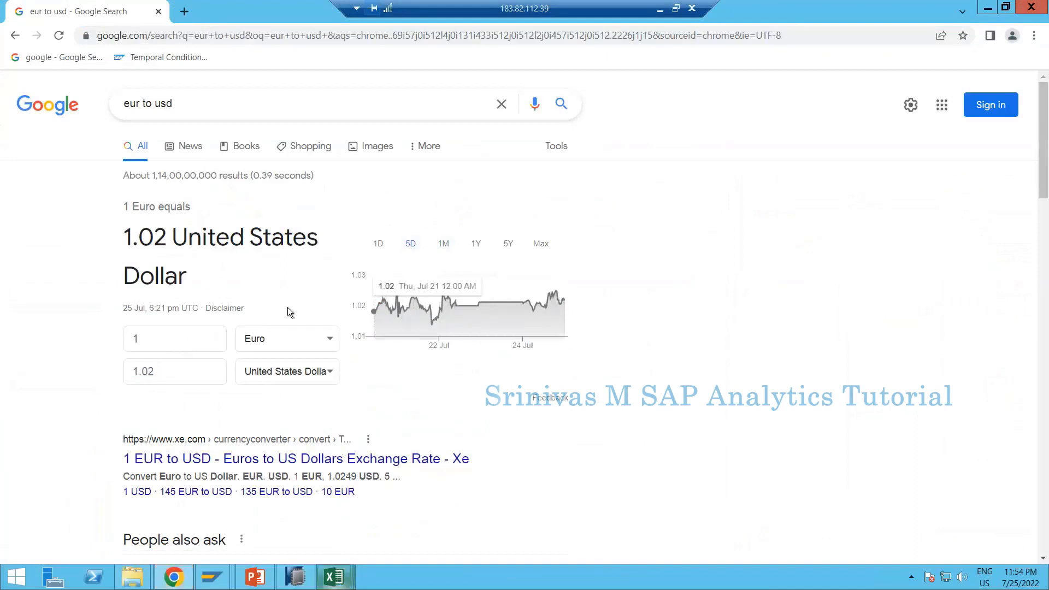
- Open the Xe result "1 EUR to USD - Euros to US Dollars Exchange Rate" in a new tab and go to it
right_click(222, 461)
click(284, 350)
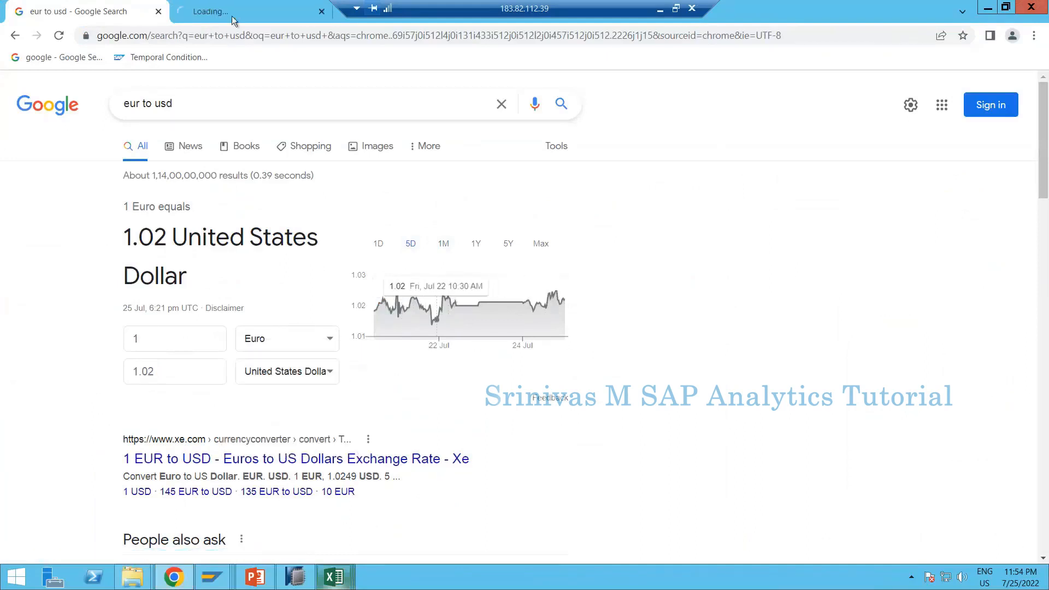
click(233, 16)
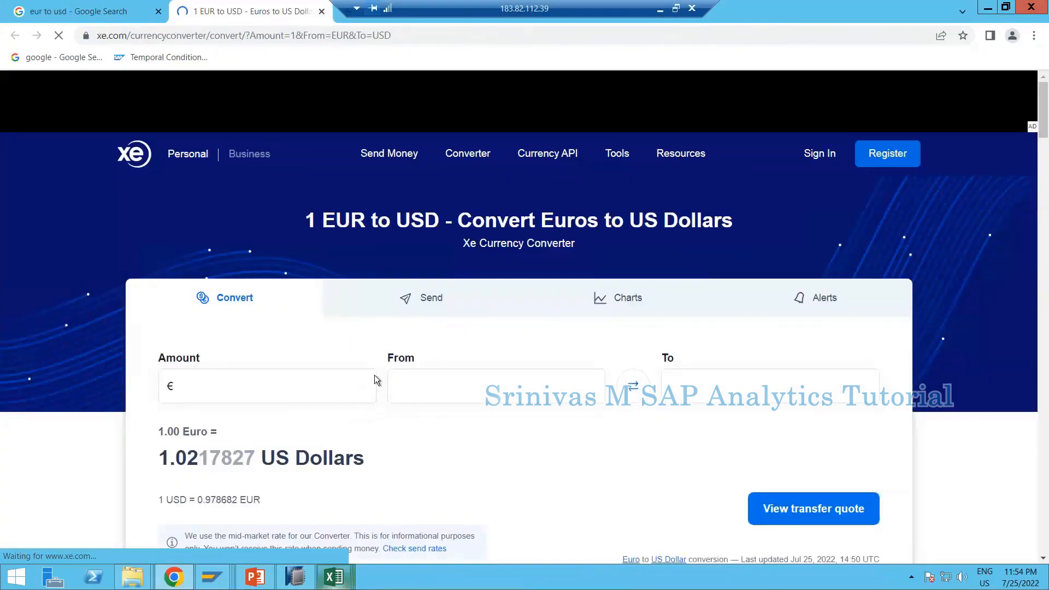
- Go to Xe's currency charts and display the EUR to USD chart
scroll(607, 217, down, 2)
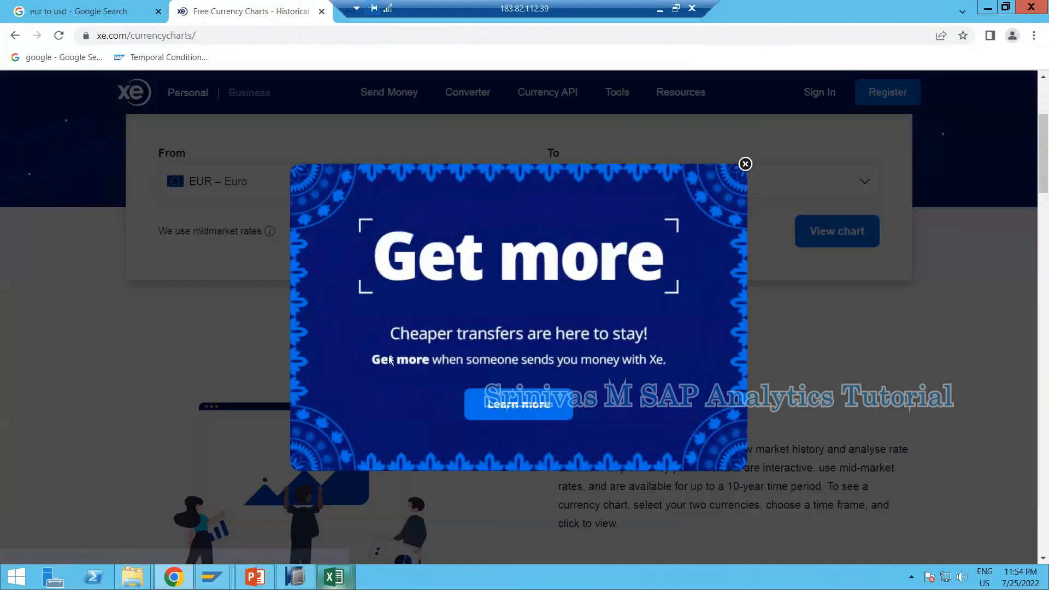
scroll(394, 392, down, 6)
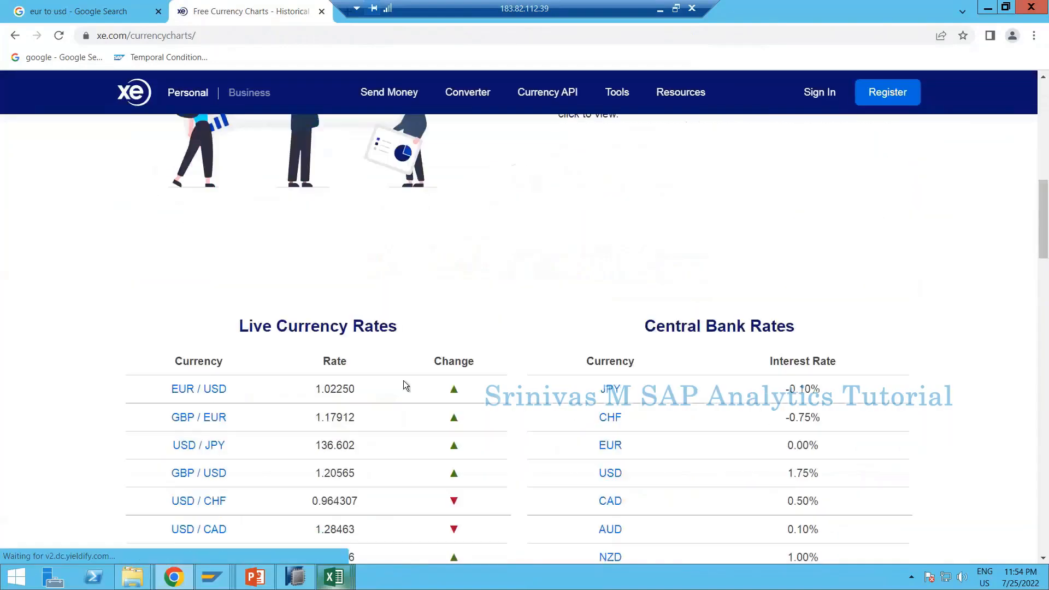
scroll(547, 267, up, 8)
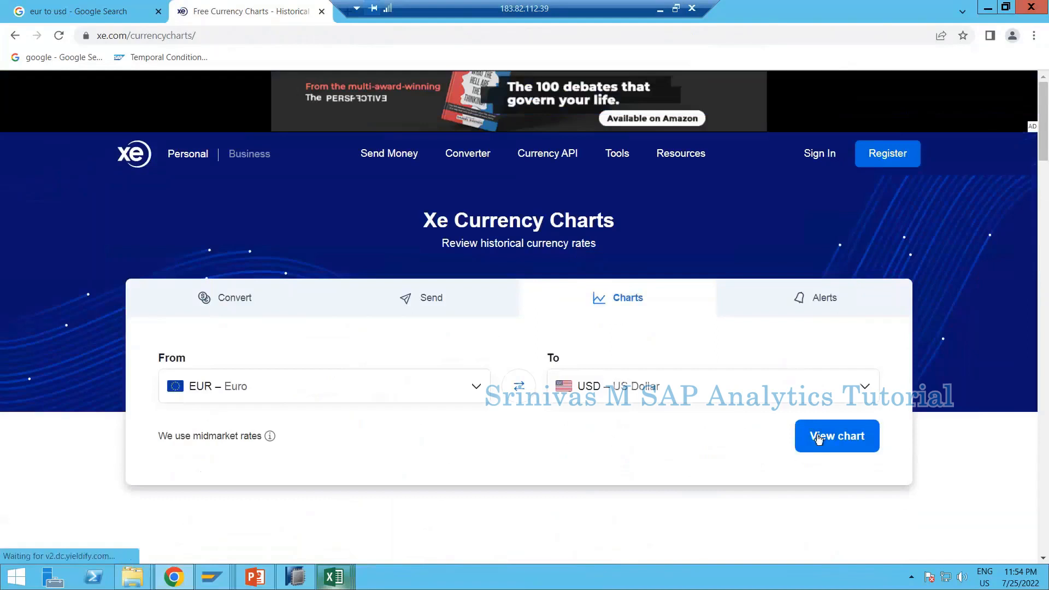
click(818, 437)
scroll(424, 467, down, 5)
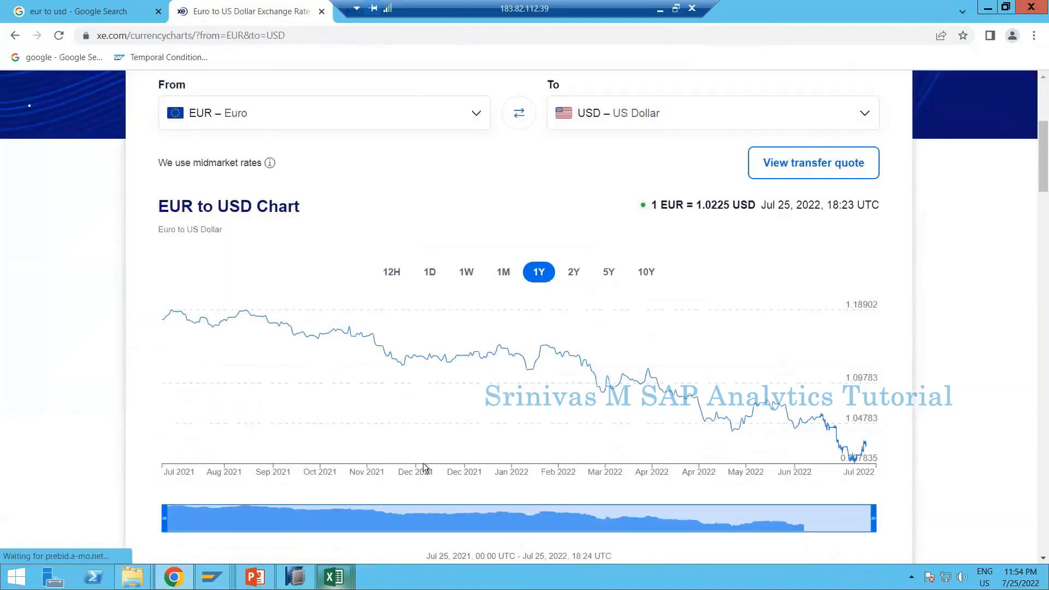
- Examine how the EUR to USD rate varies over one day and over one month in the Xe chart
click(432, 279)
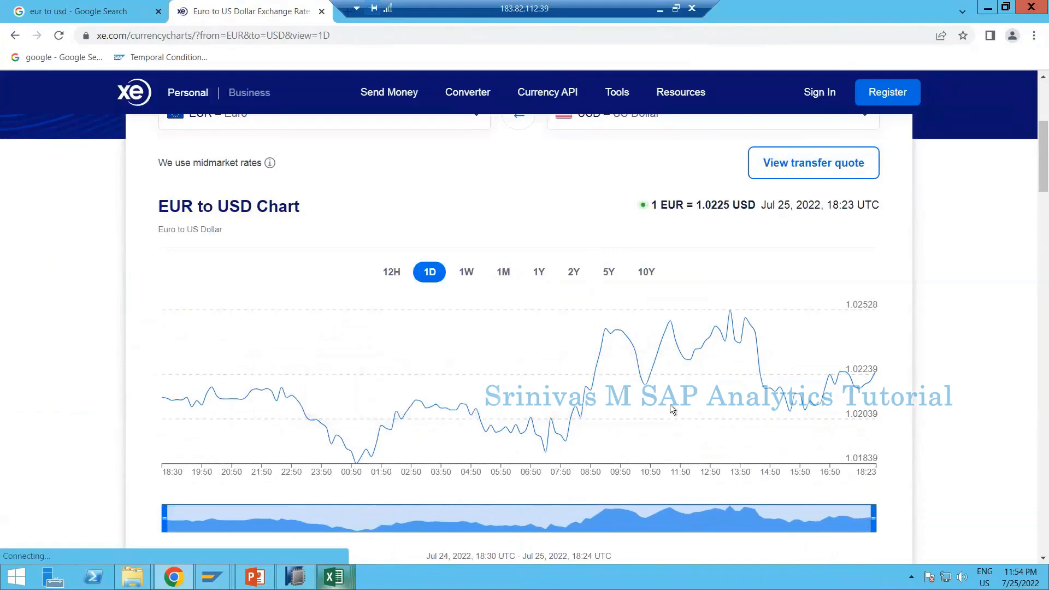
scroll(546, 398, down, 5)
scroll(549, 392, up, 4)
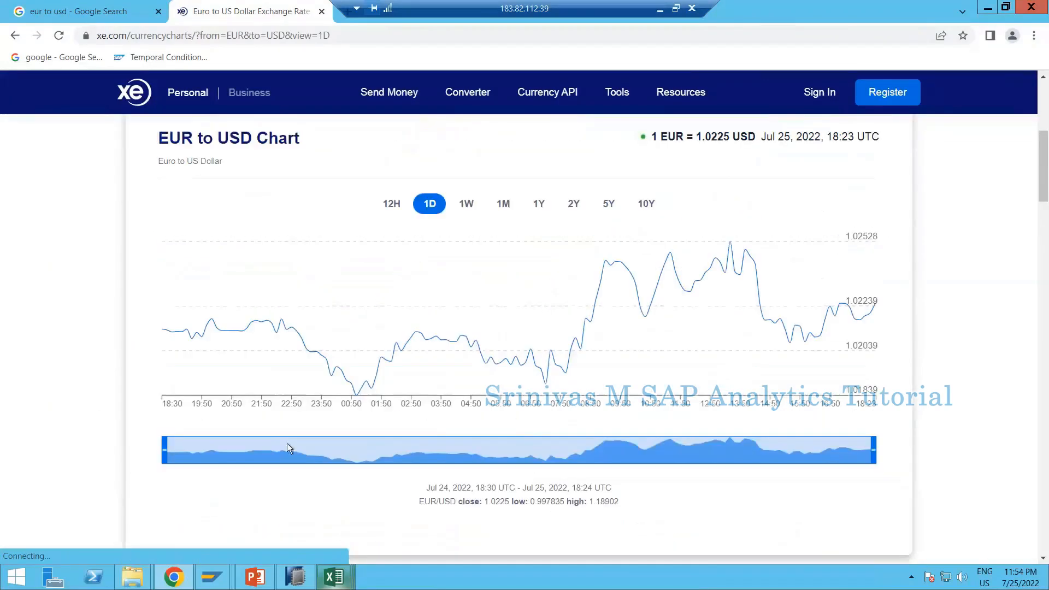
drag(267, 351, 218, 366)
scroll(821, 212, up, 3)
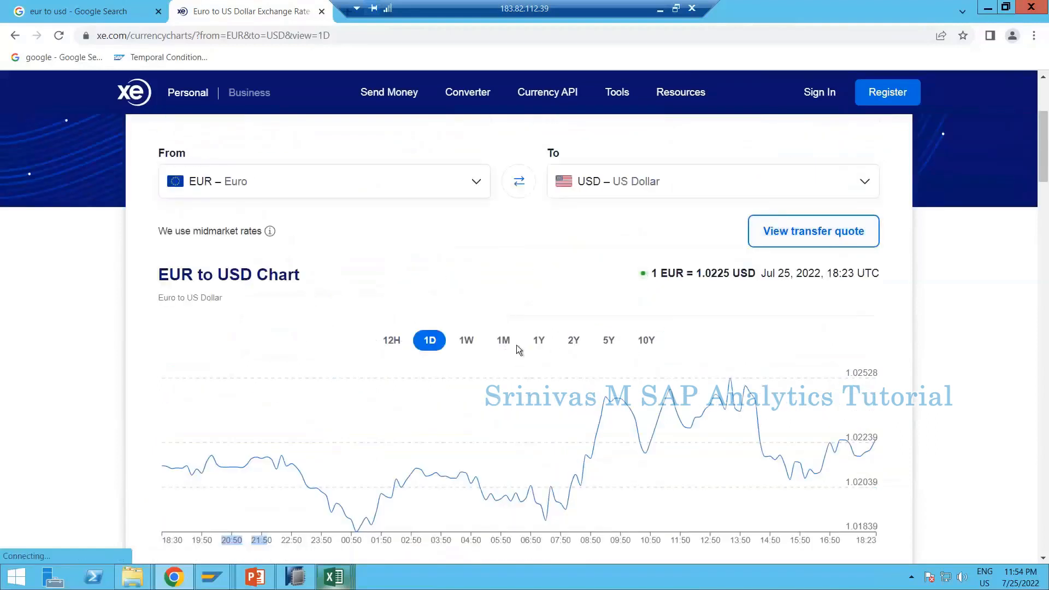
click(503, 341)
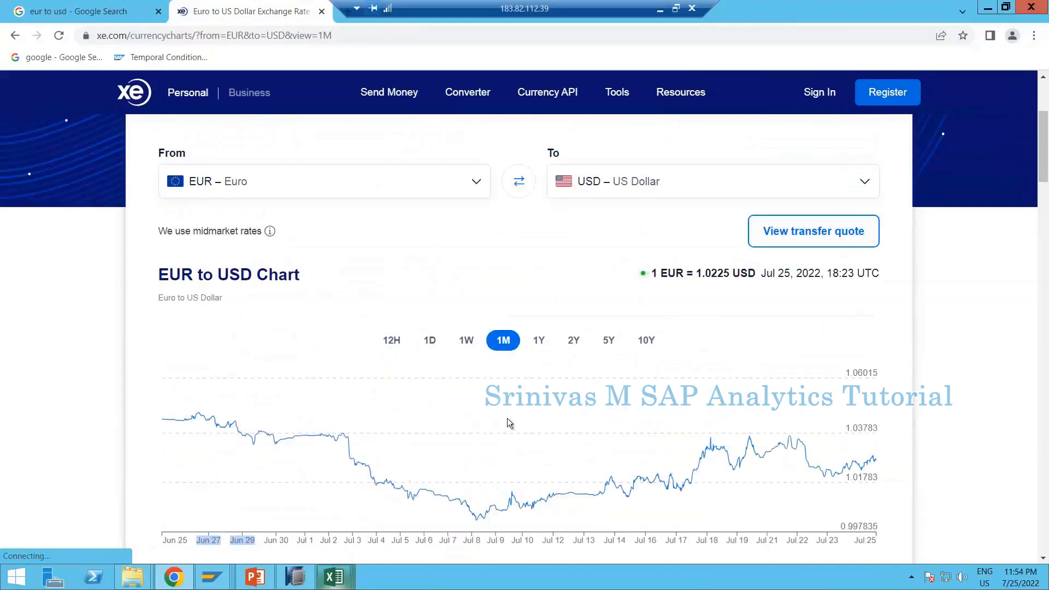
scroll(507, 421, down, 5)
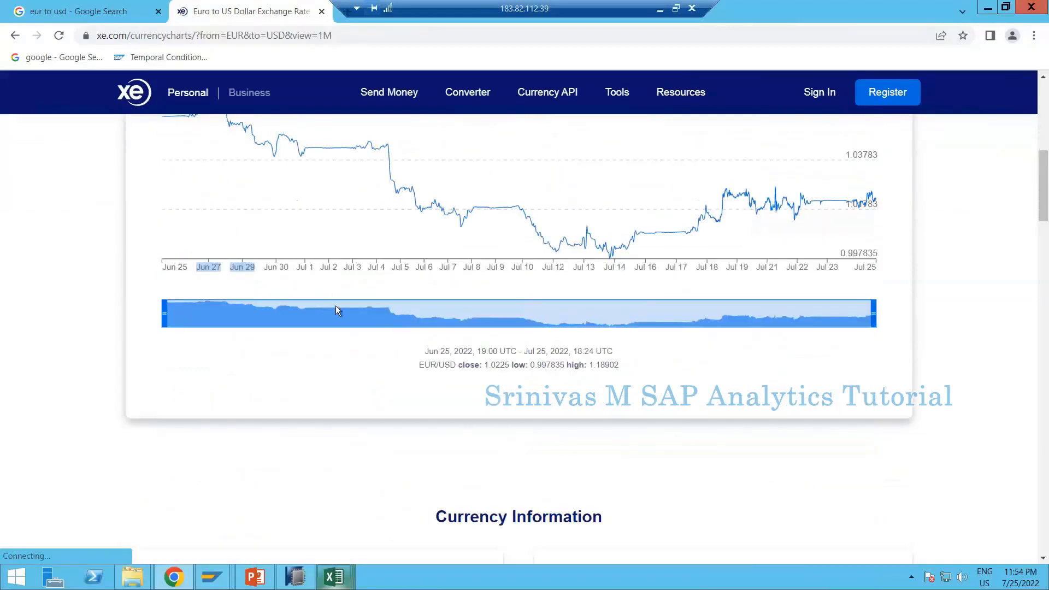
- Display the EUR to USD chart over one year on Xe
scroll(363, 300, up, 3)
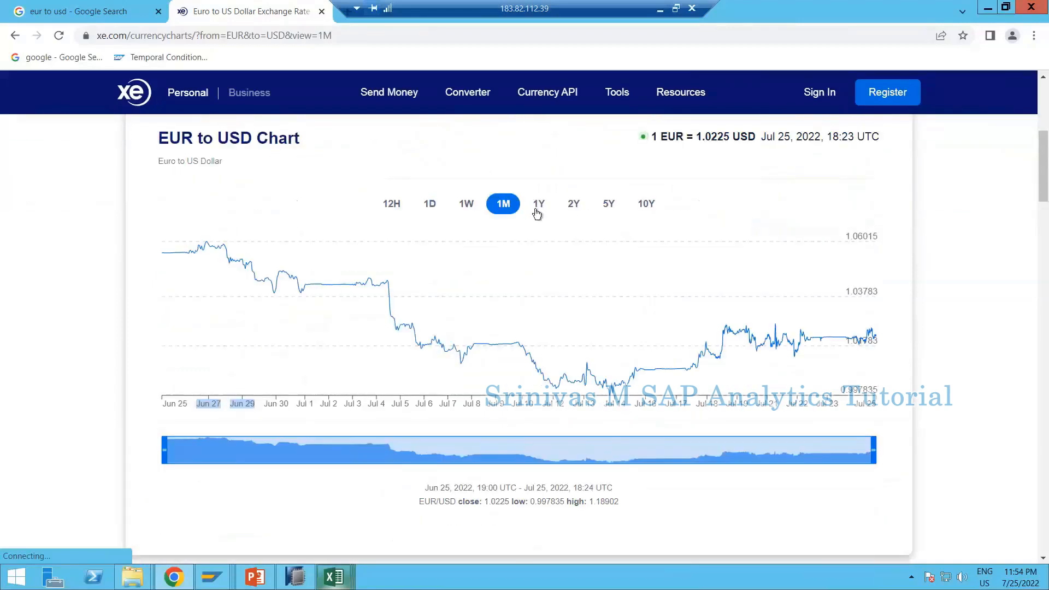
click(537, 207)
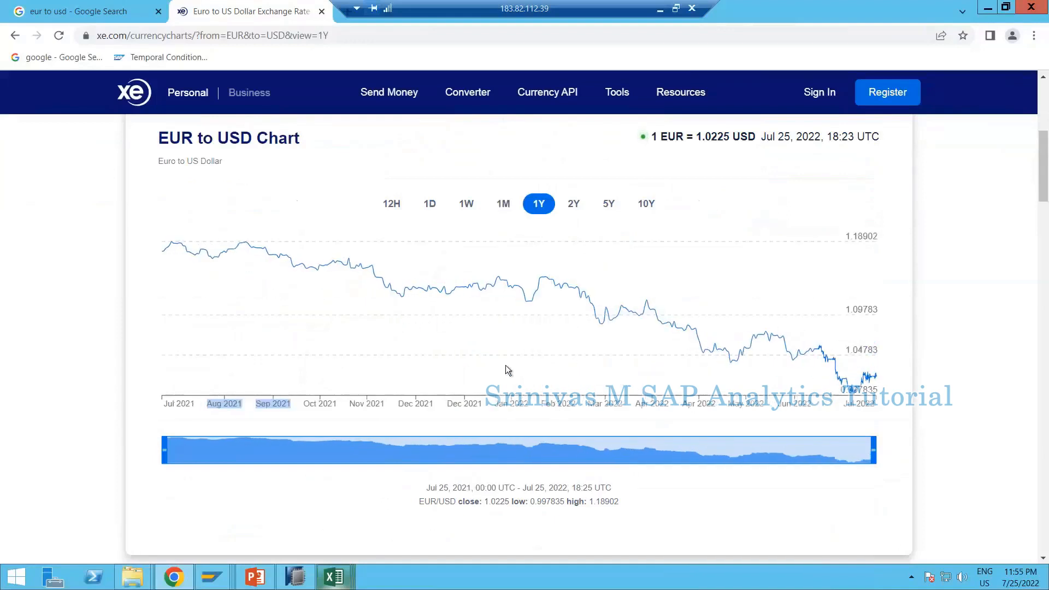
mouse_move(503, 362)
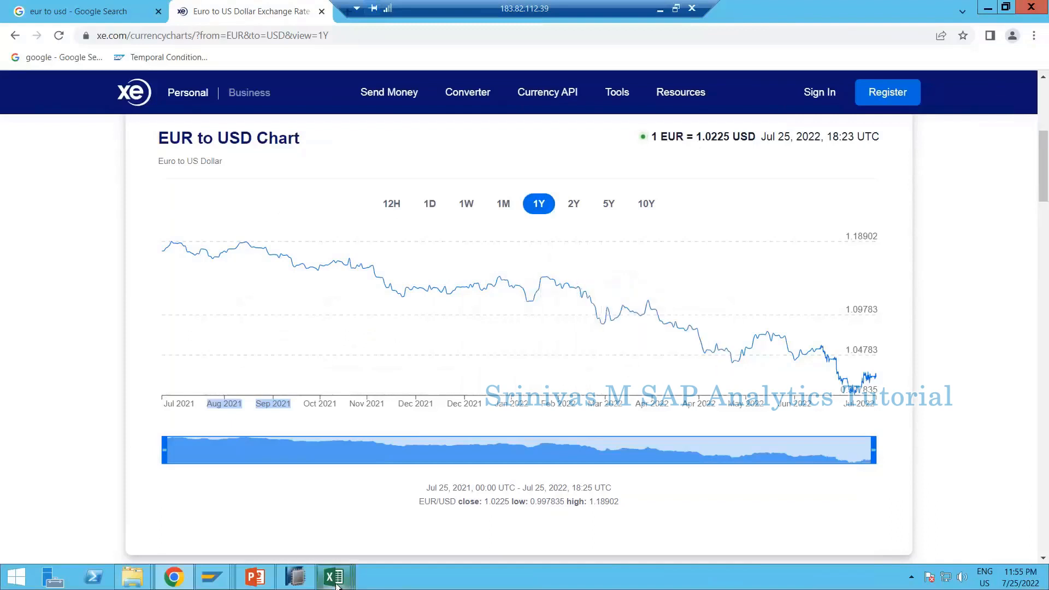
- Switch to Excel and enter M1 in cell L12 of Sheet5, in the Jan 1st row
click(482, 509)
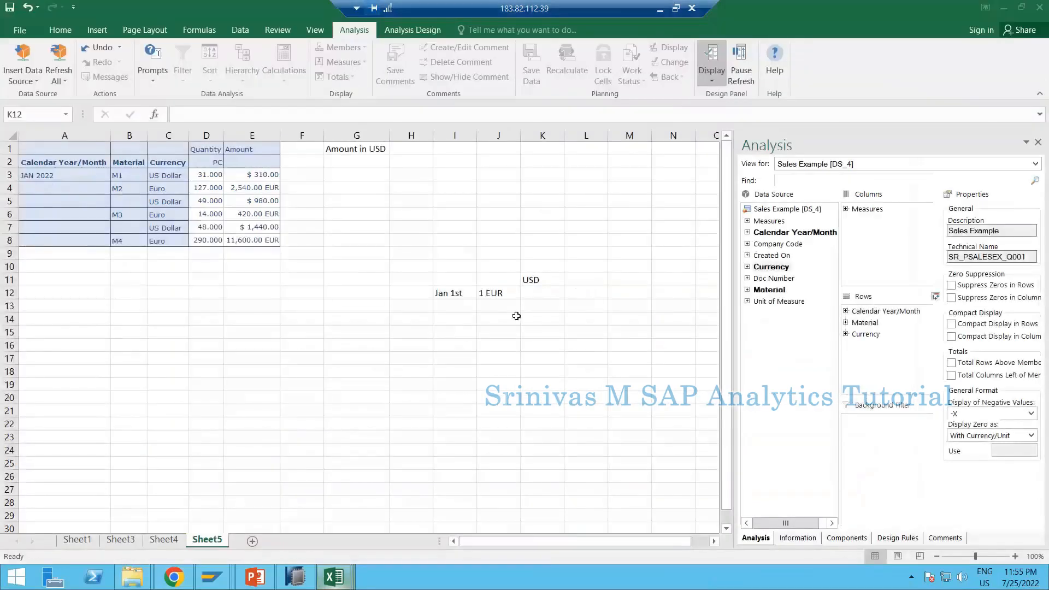
click(503, 292)
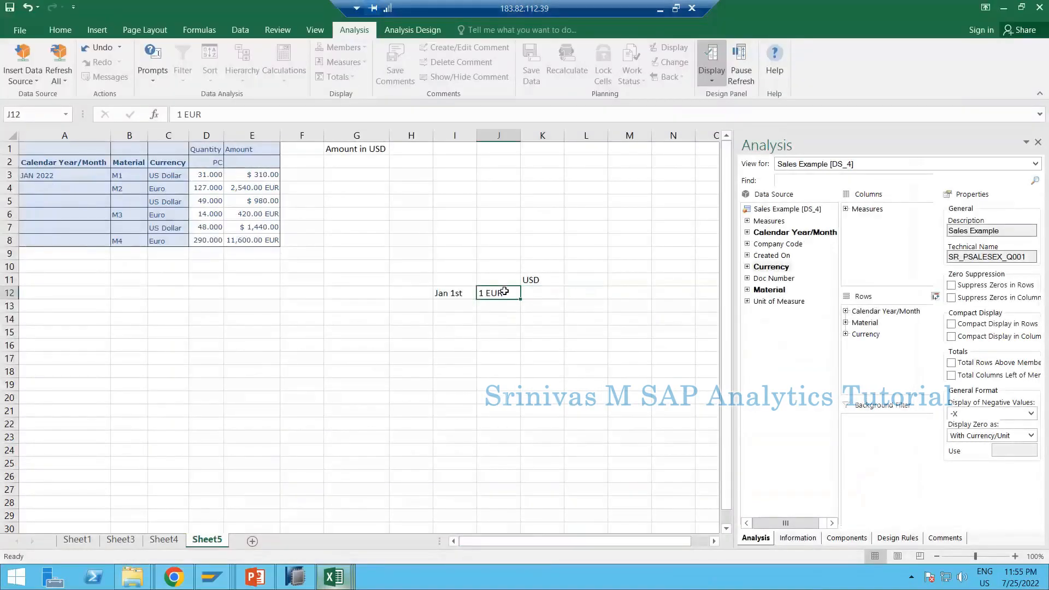
click(496, 380)
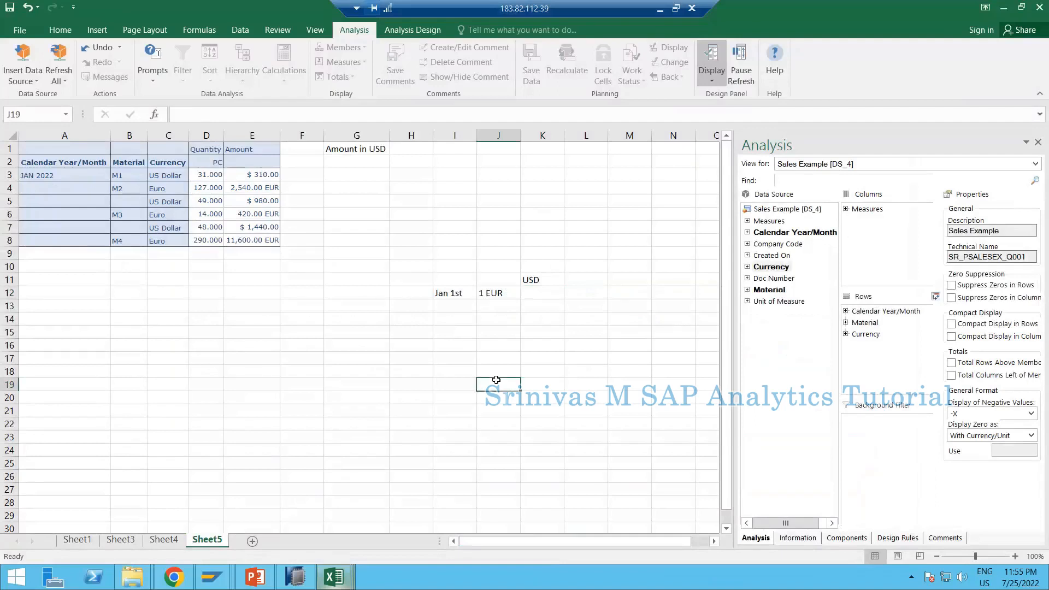
key(Up)
key(Up)
key(Up)
key(Up)
key(Up)
key(Up)
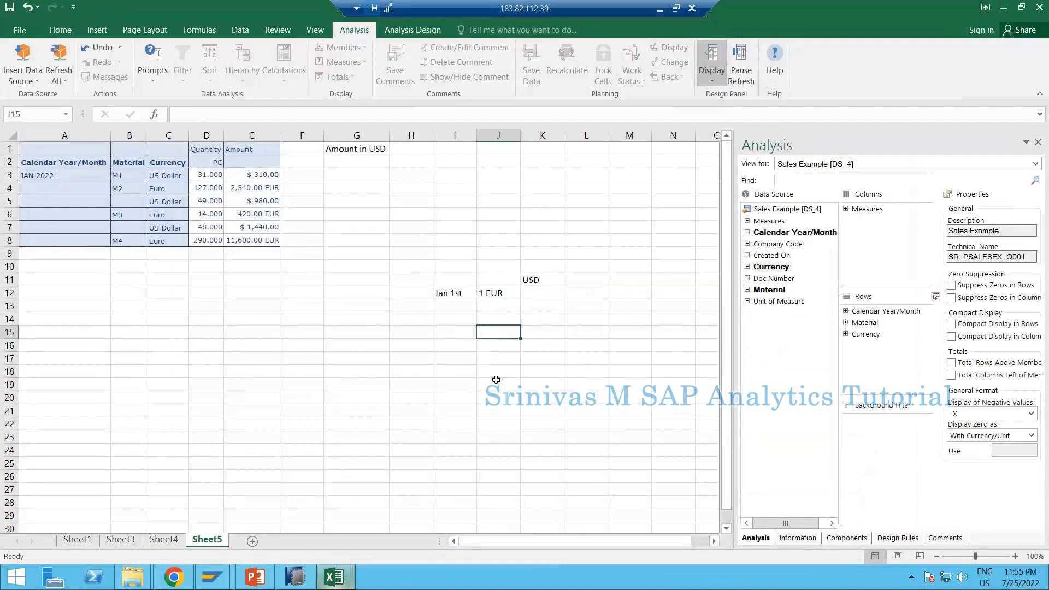
key(Right)
key(Right)
key(Up)
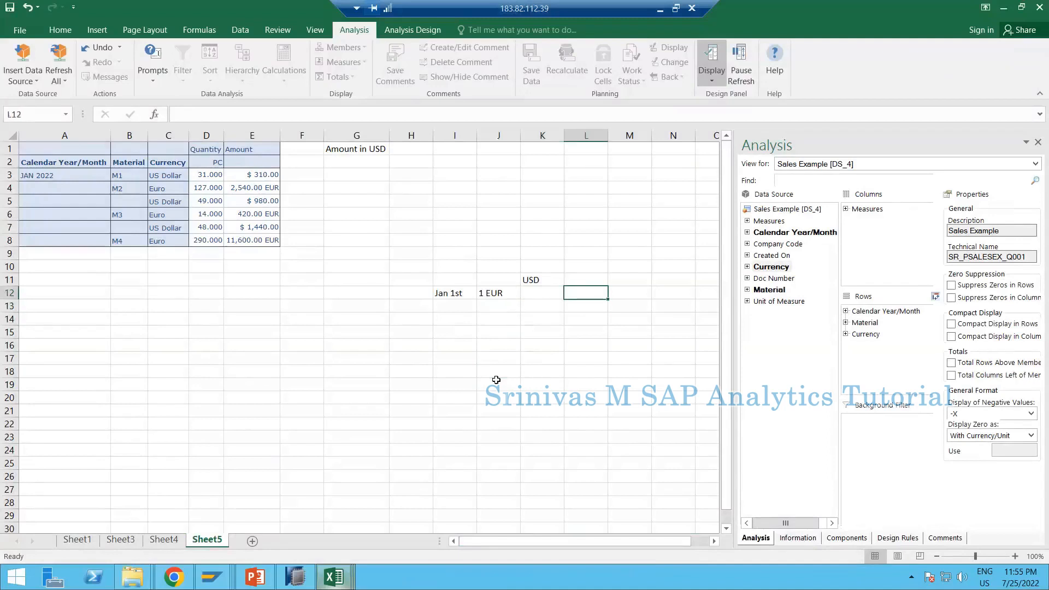
text(M1)
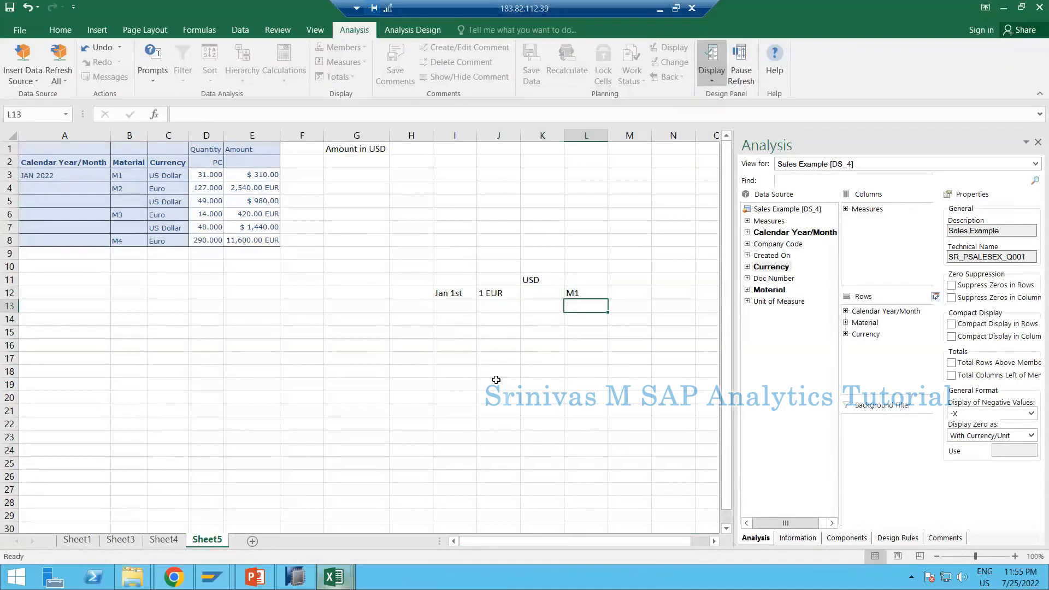
- Look up the early January 2022 rate in Xe's one-year chart and enter 1.13 in cell K12 under USD
key(Left)
key(Left)
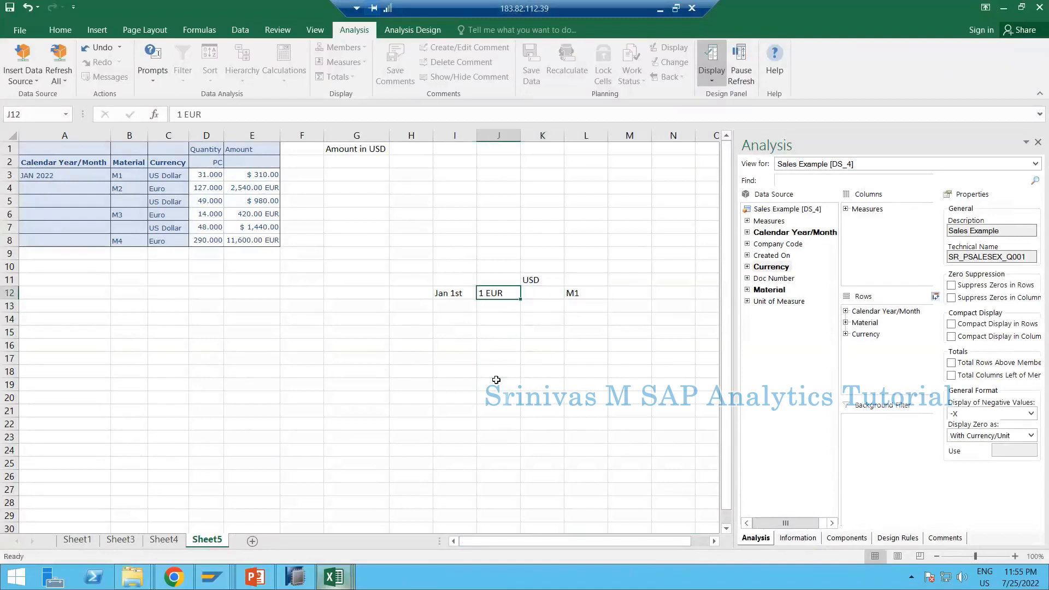
key(Right)
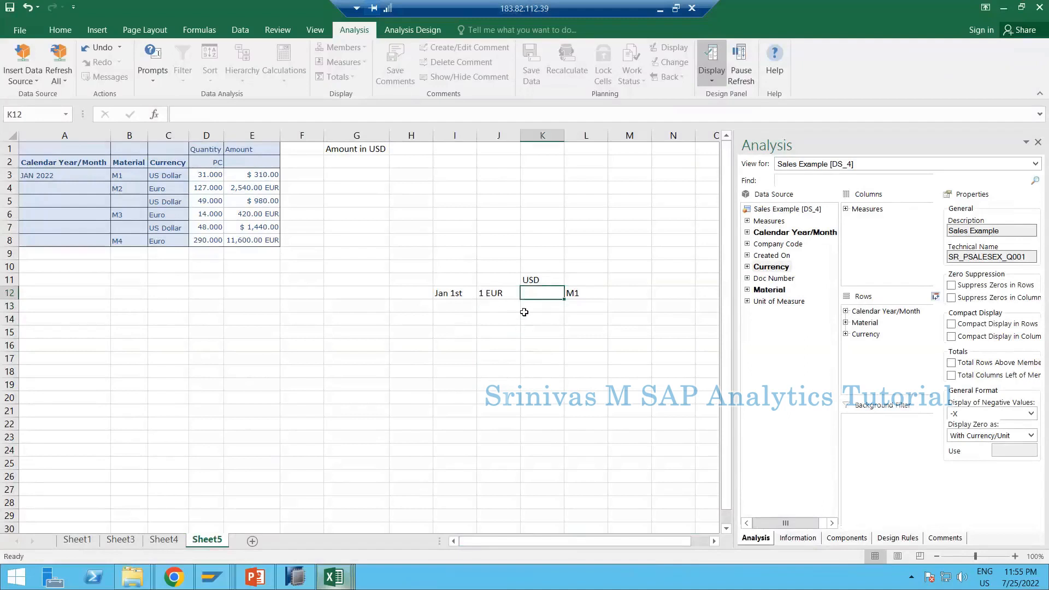
key(alt+Tab)
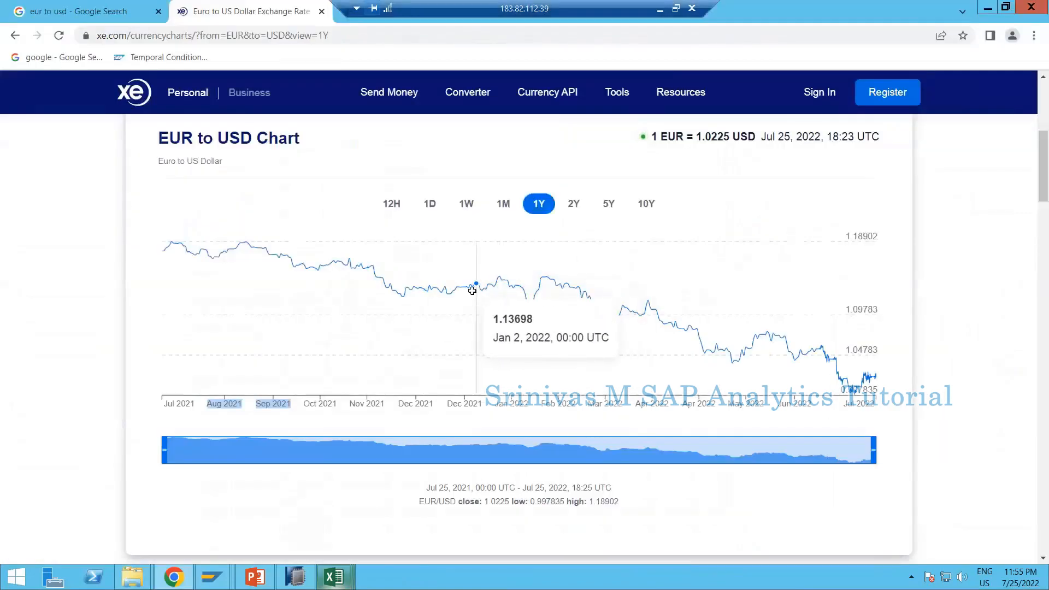
key(alt+Tab)
text(1.)
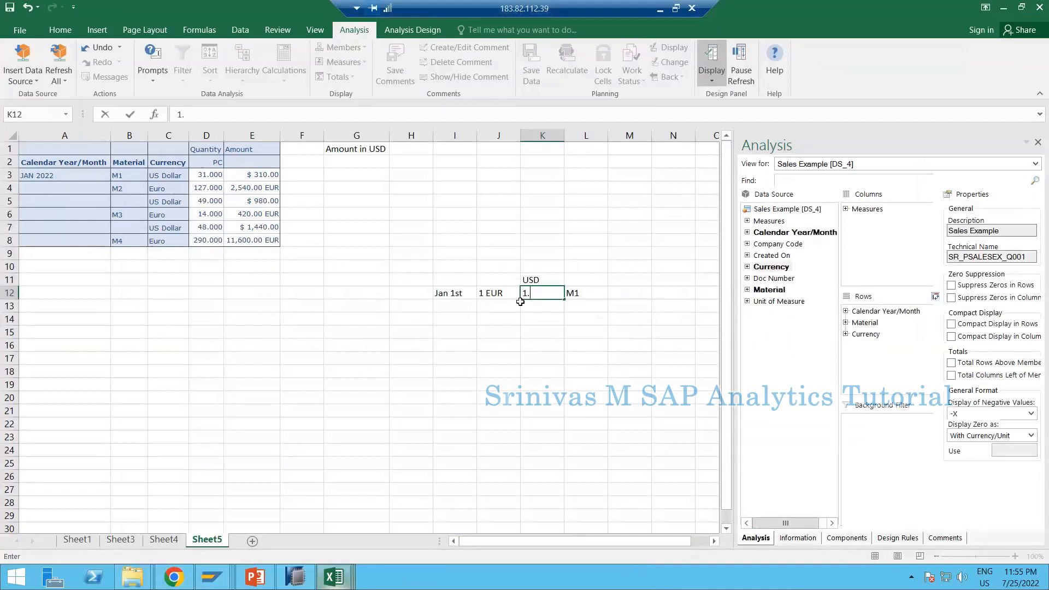
text(13)
key(Return)
click(545, 292)
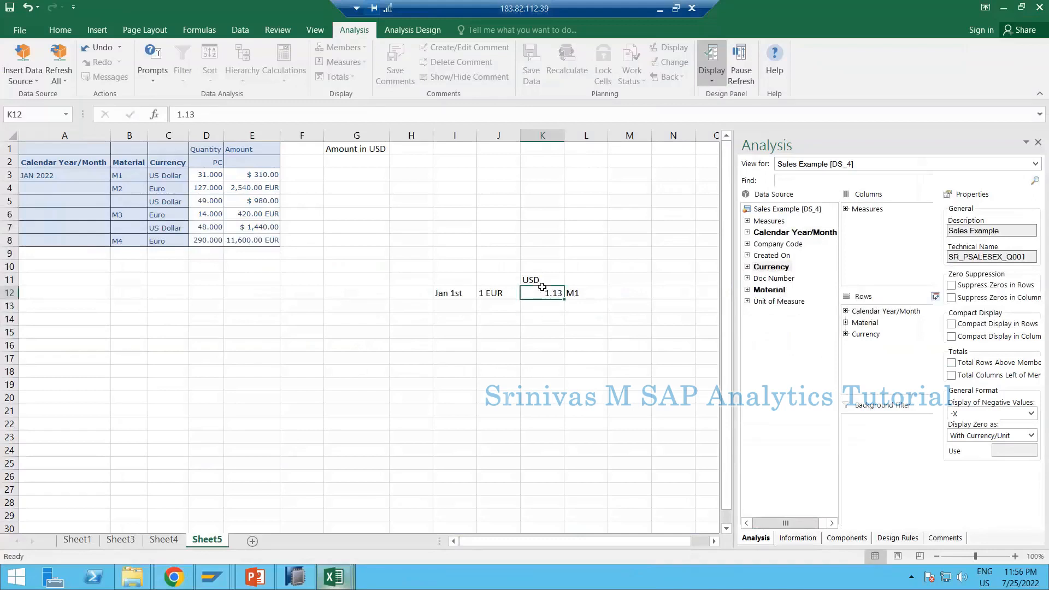
click(552, 279)
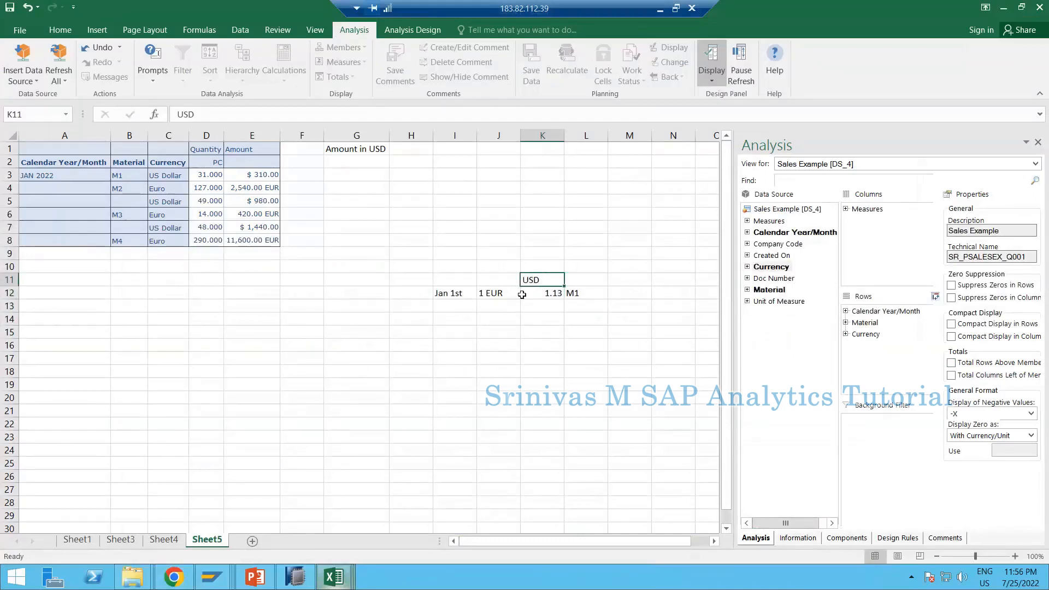
- Look up the July 25, 2022 rate in the Xe chart and enter 1.02 in cell K15 of the Excel sheet
key(alt+Tab)
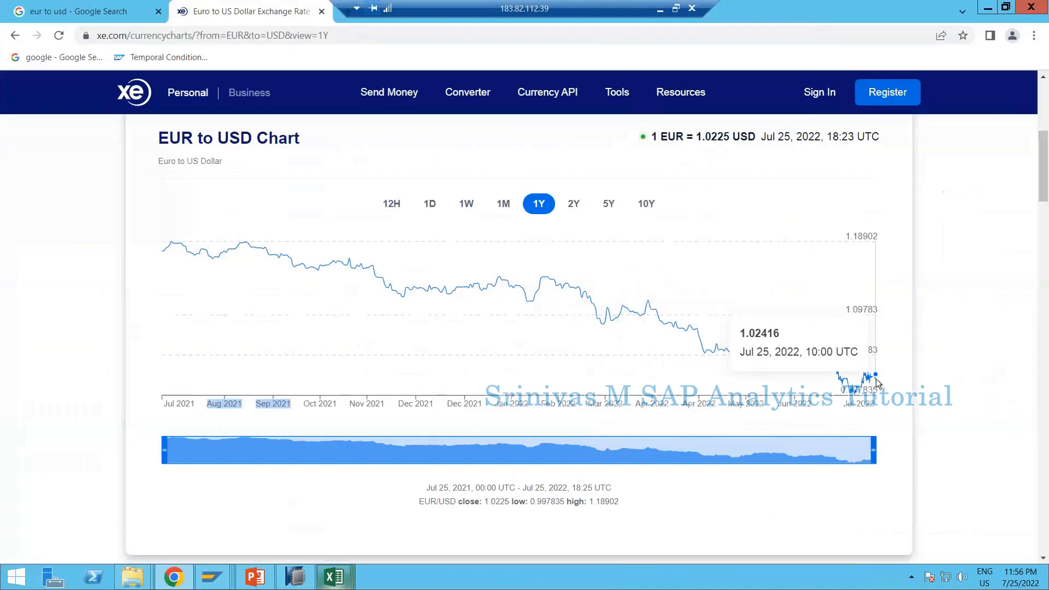
key(alt+Tab)
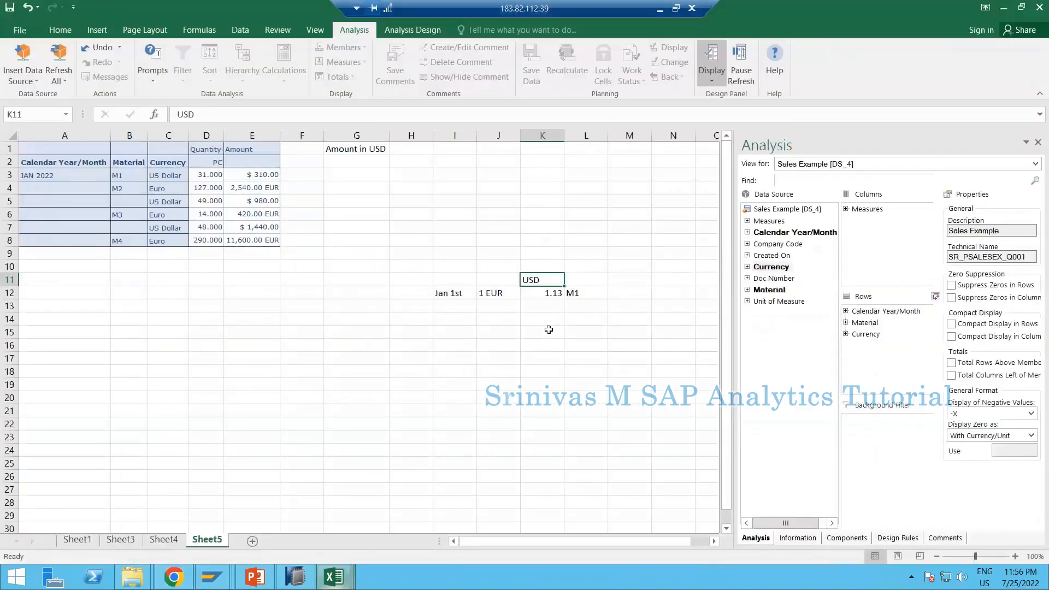
click(550, 330)
text(1)
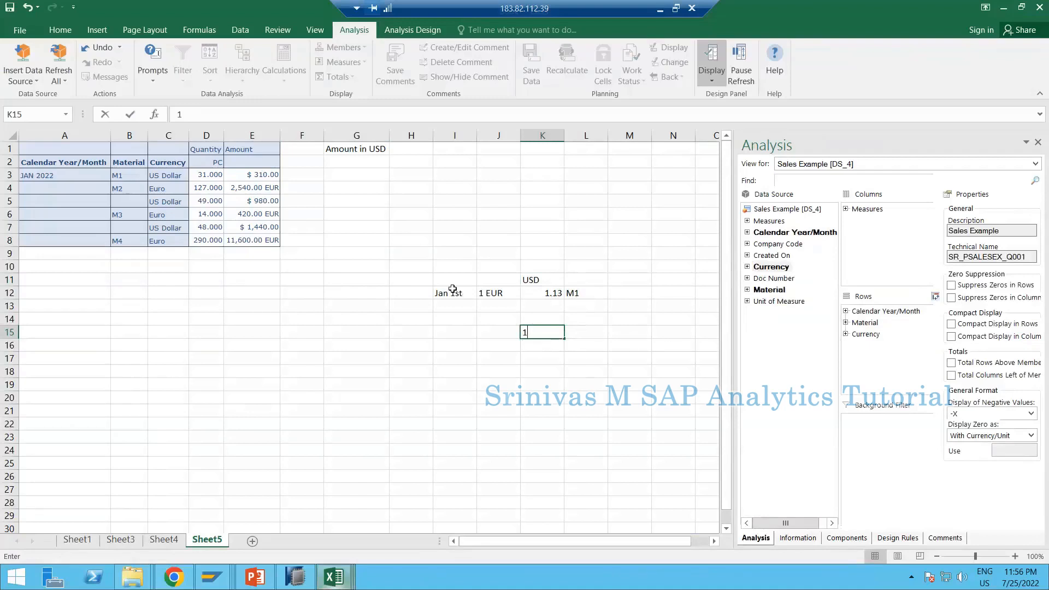
text(.02)
key(Right)
key(Up)
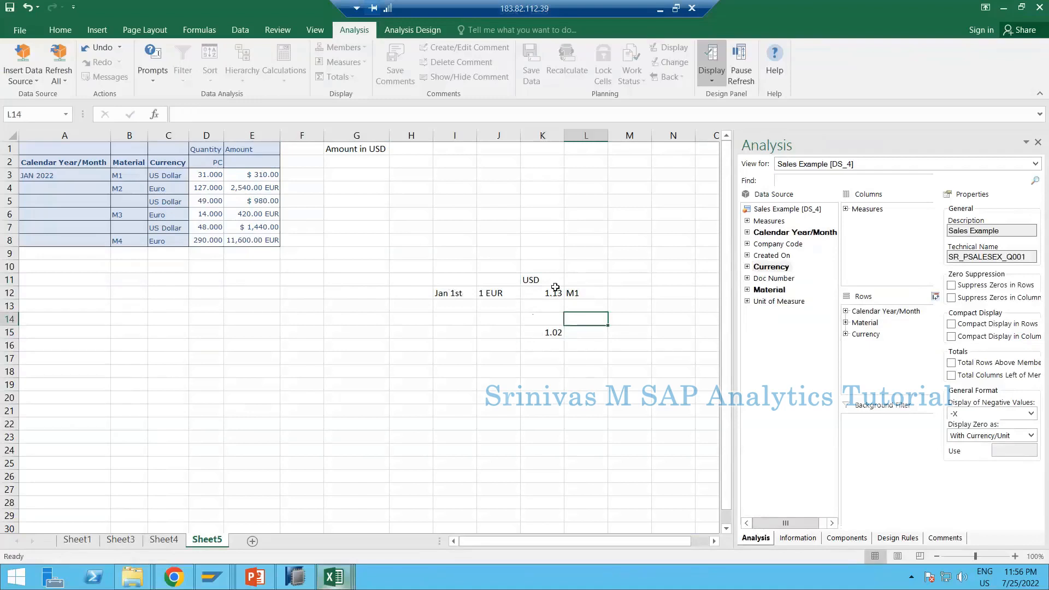
- Enter EUR in cell J15 beside the July rate and compare that rate with the Jan 1st one in row 12
drag(448, 294, 587, 294)
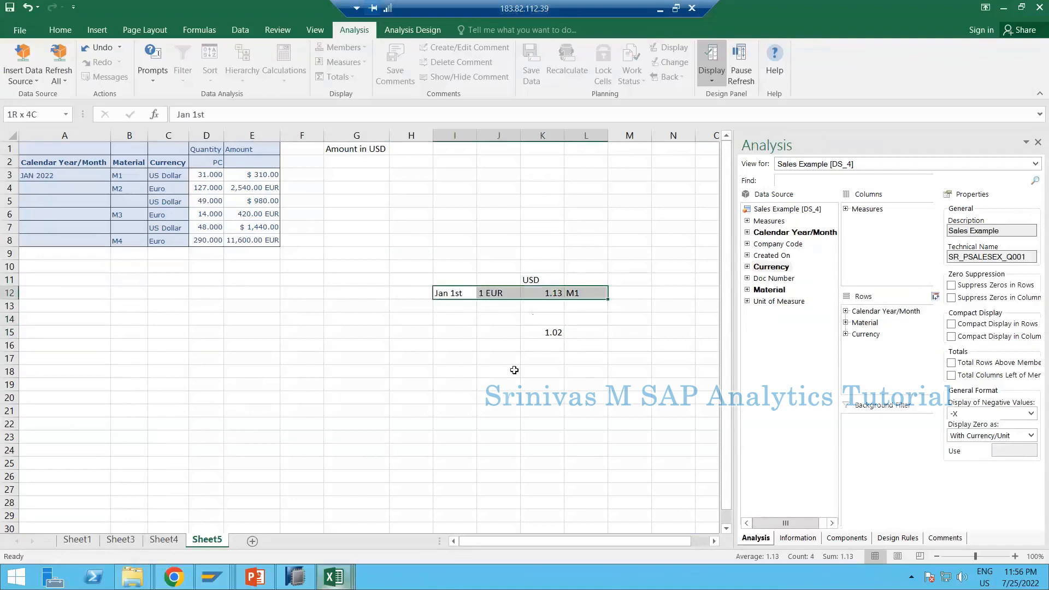
click(501, 333)
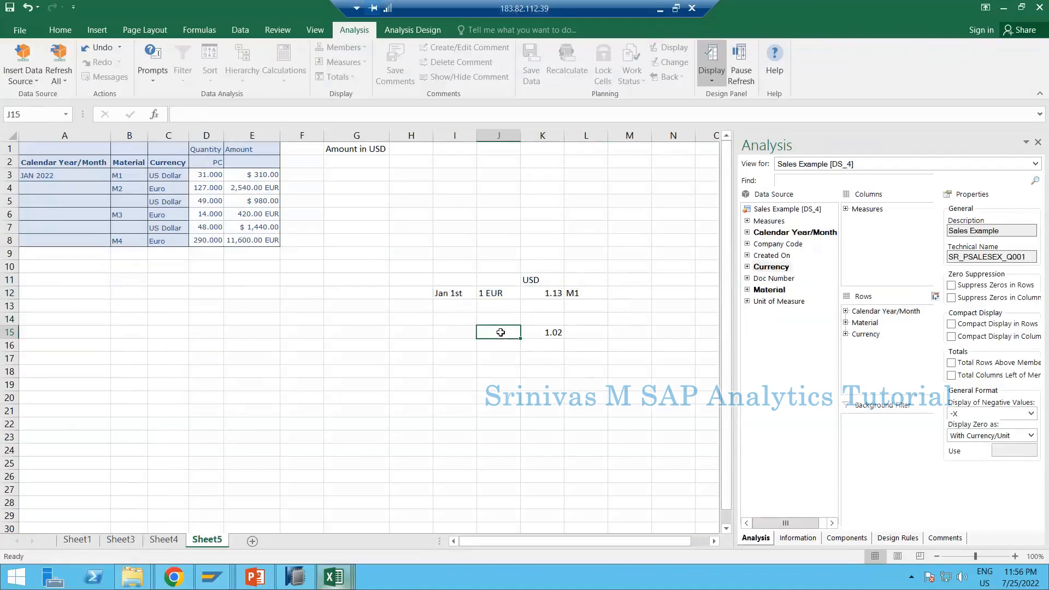
text(EUR)
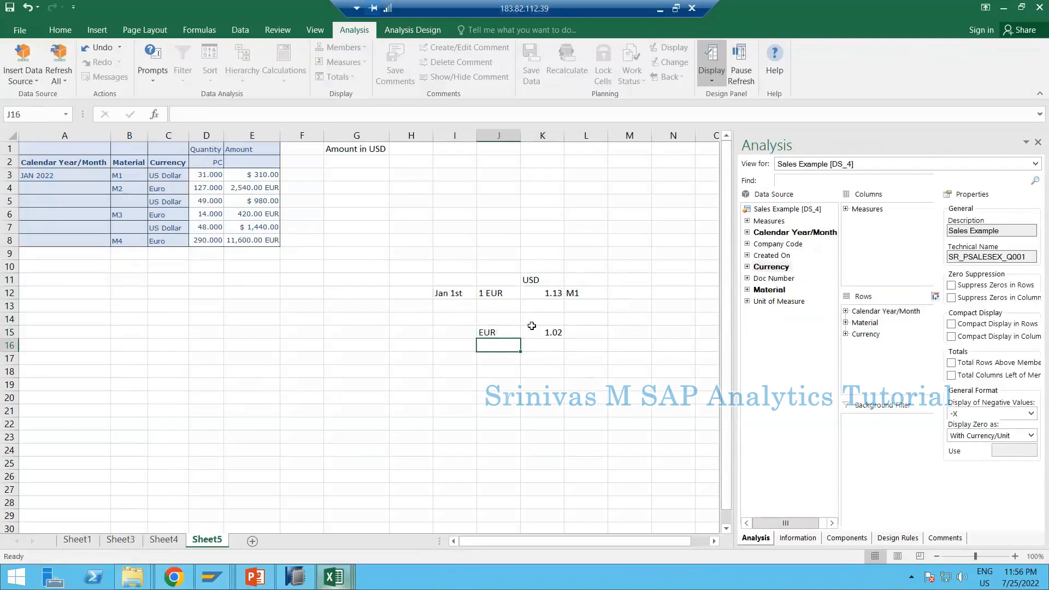
click(535, 331)
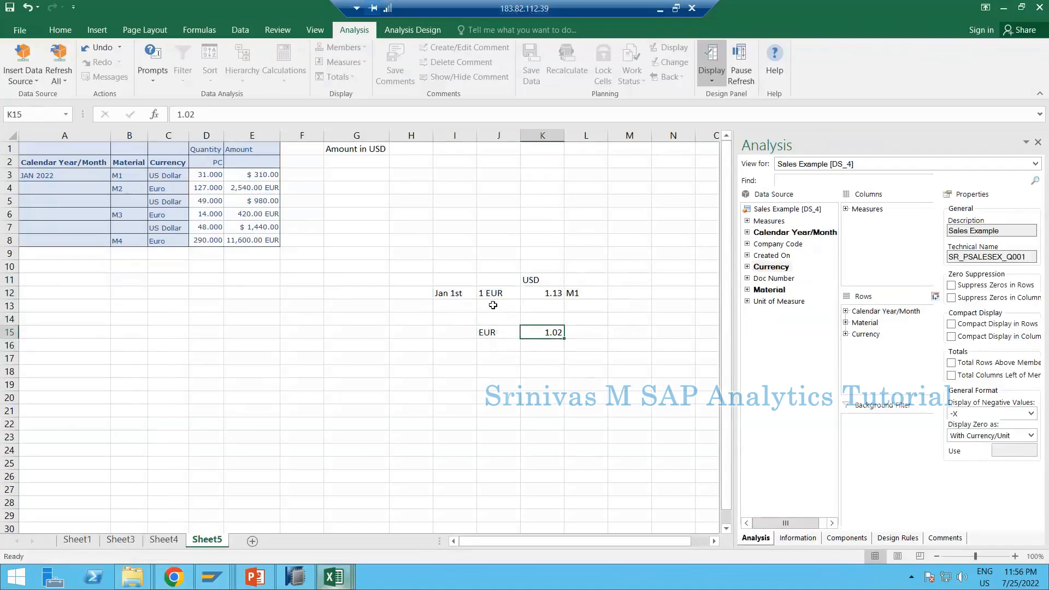
drag(442, 293, 540, 296)
click(540, 296)
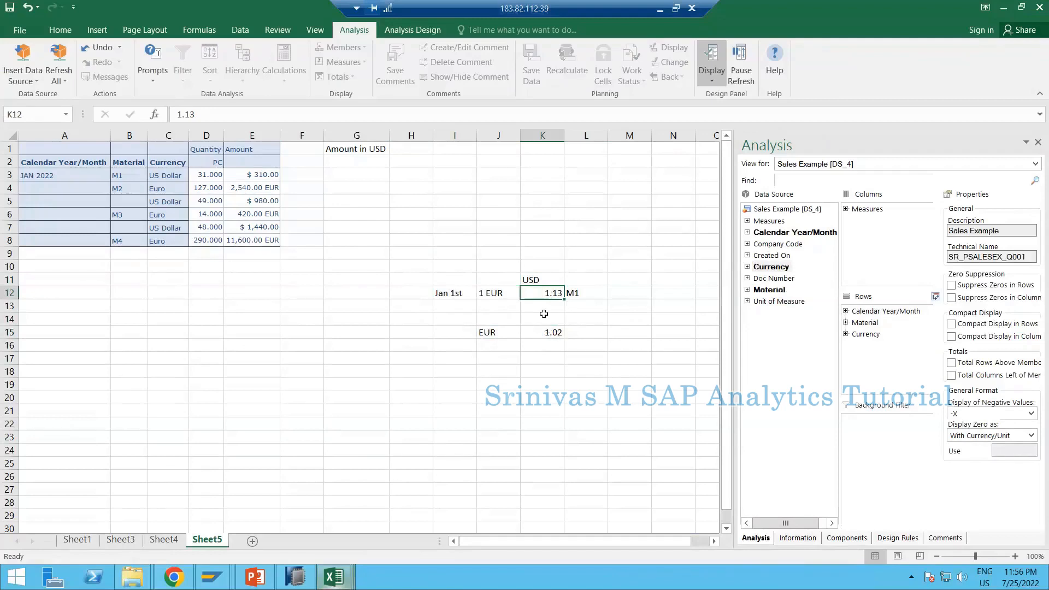
click(542, 333)
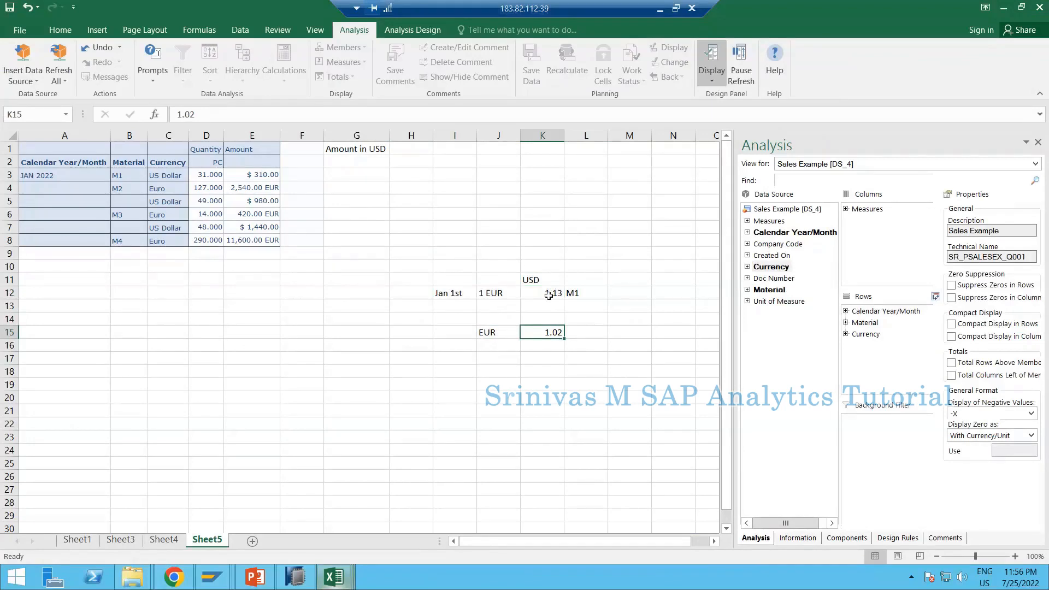
click(548, 295)
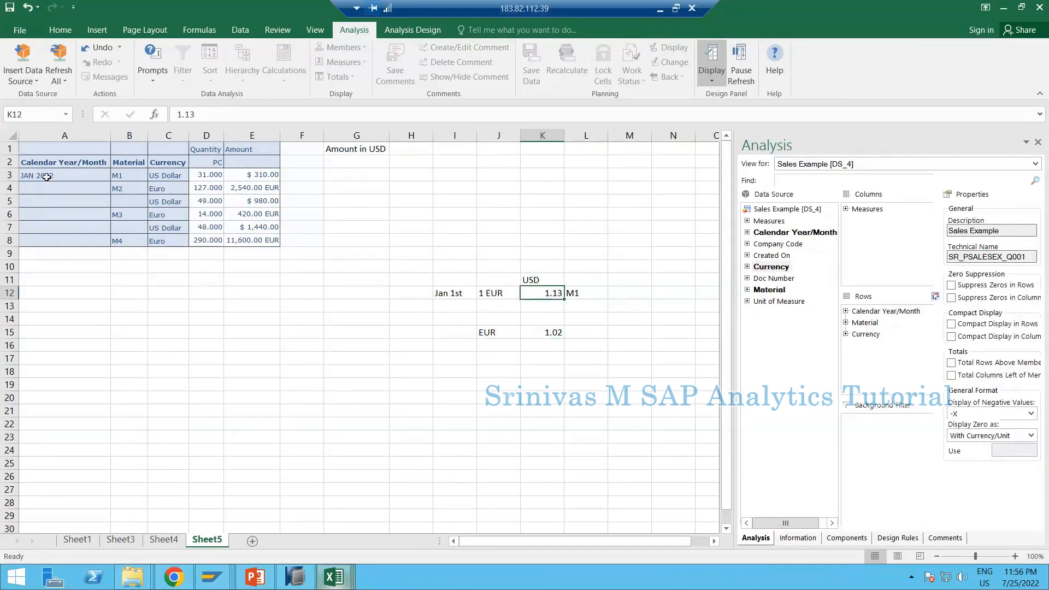
- Examine the JAN 2022 sales rows, especially the M2 Euro amount, in relation to the Amount in USD column
drag(47, 176, 257, 243)
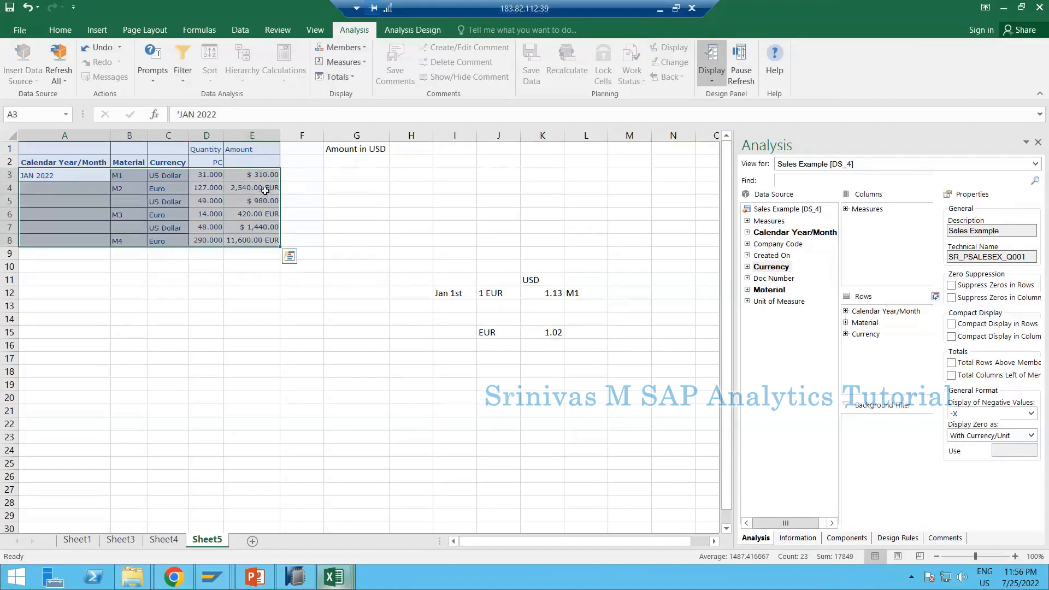
click(241, 188)
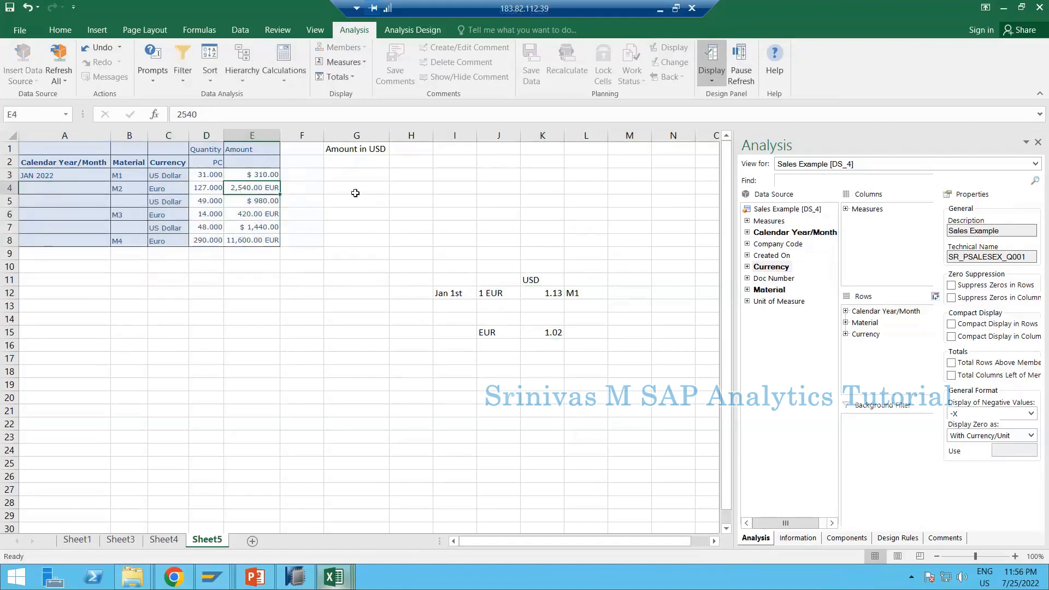
click(355, 192)
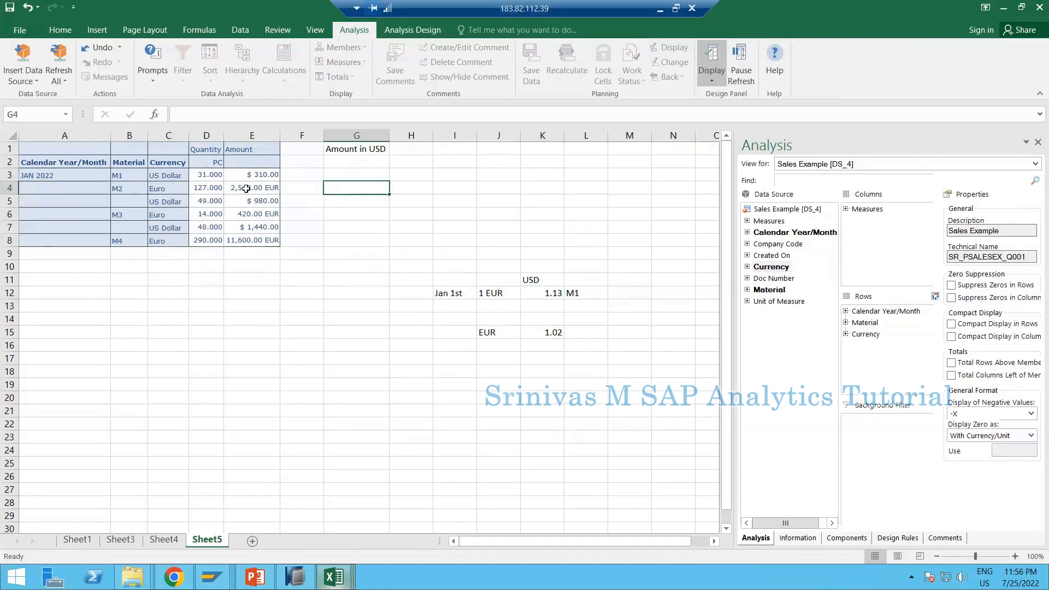
click(267, 189)
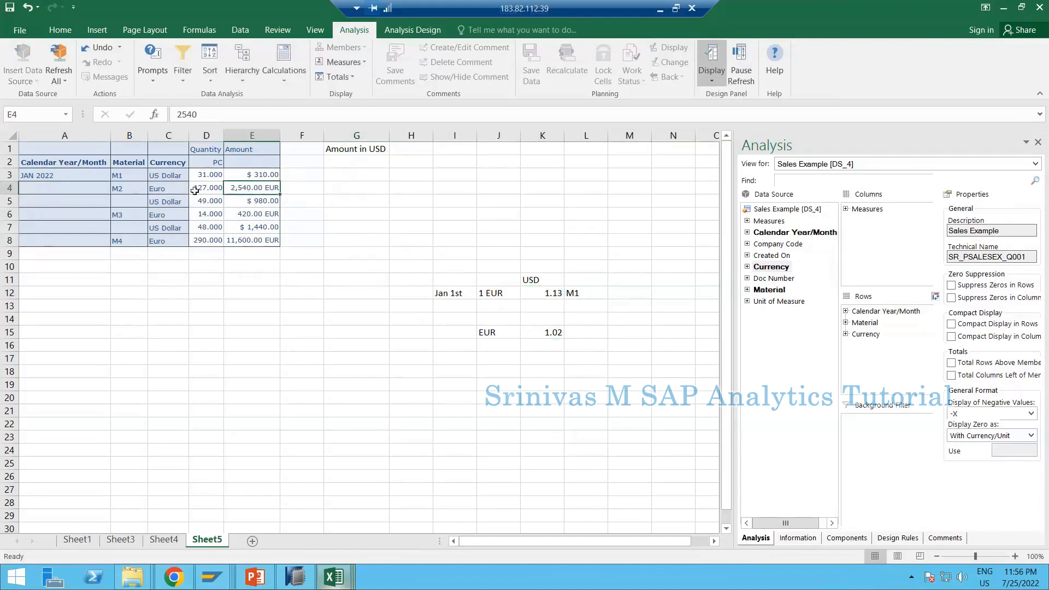
drag(200, 189, 176, 189)
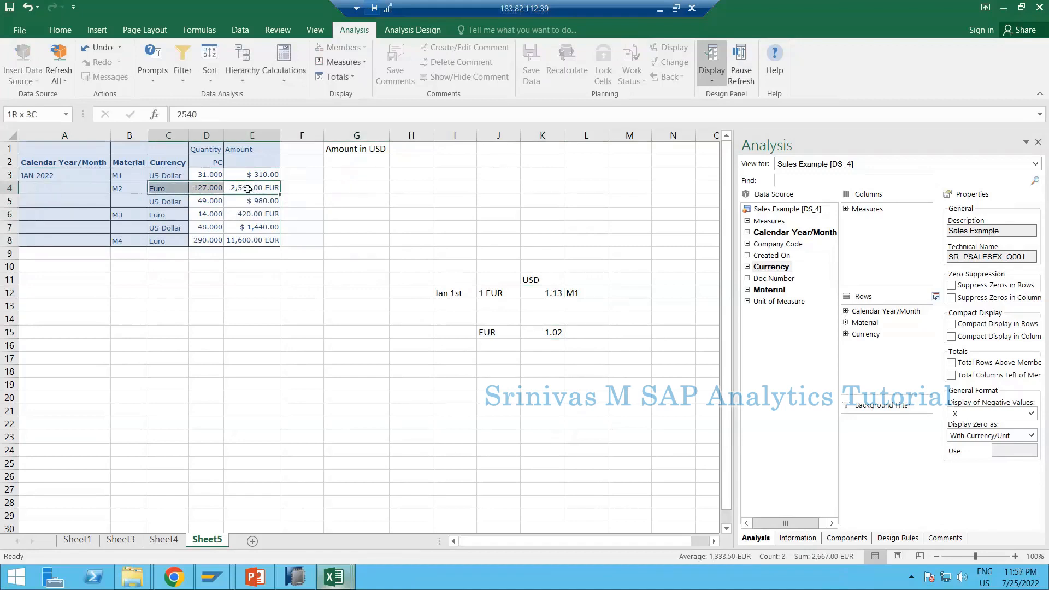
drag(247, 189, 149, 193)
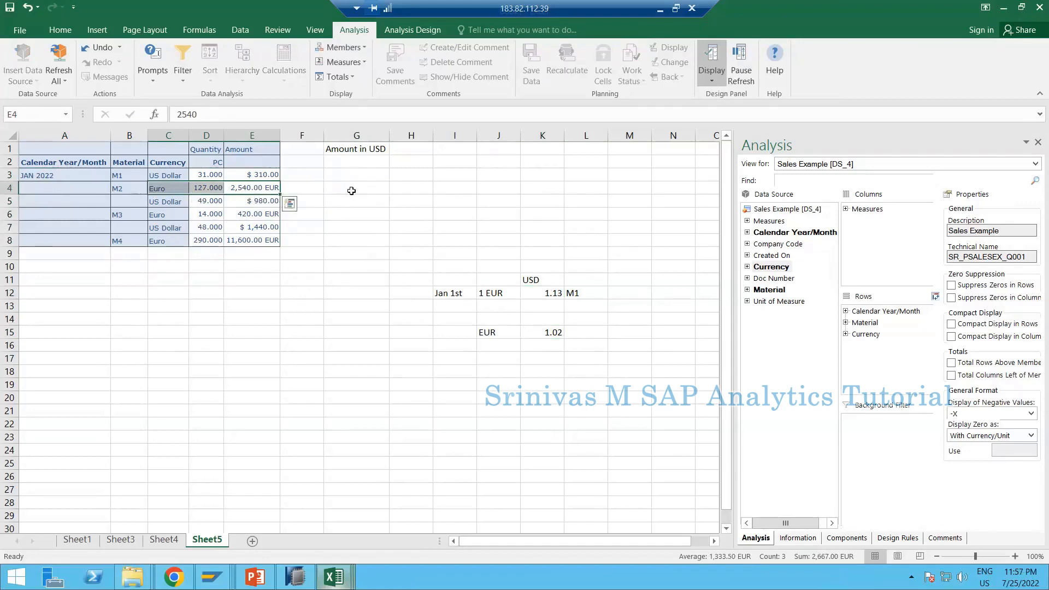
click(335, 191)
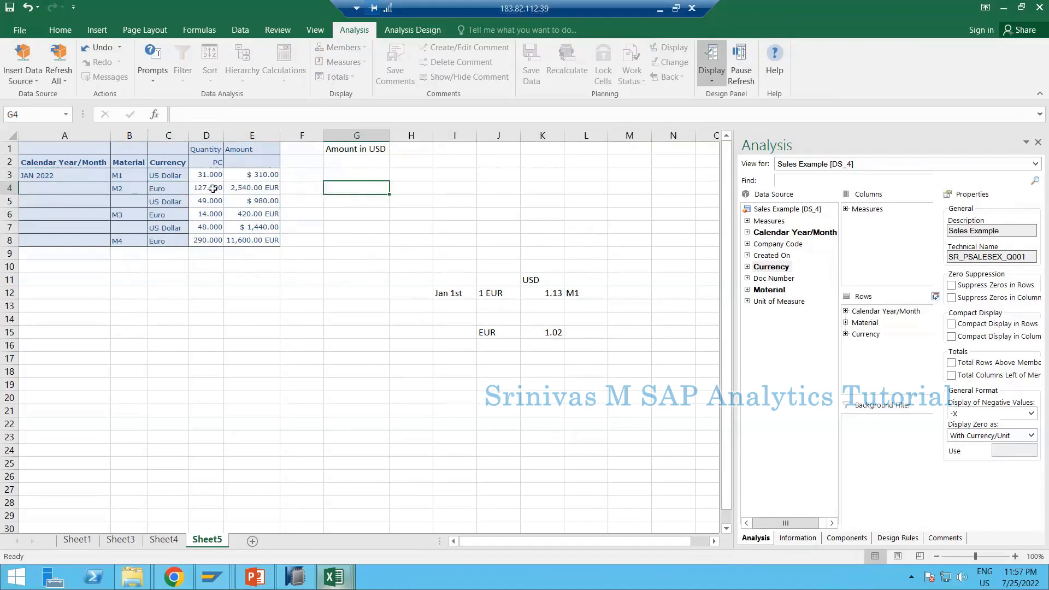
click(244, 190)
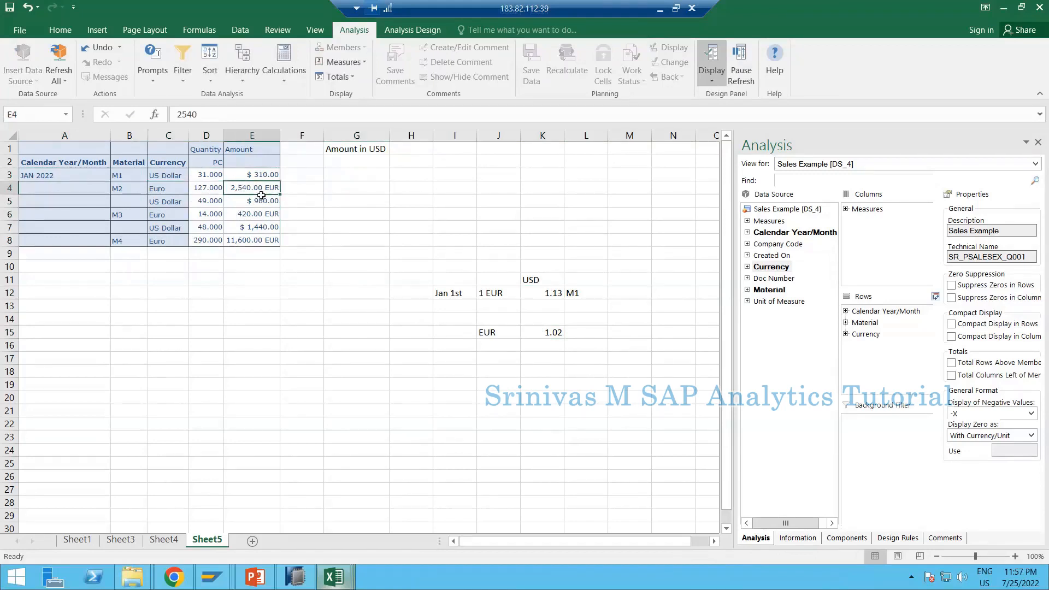
click(298, 393)
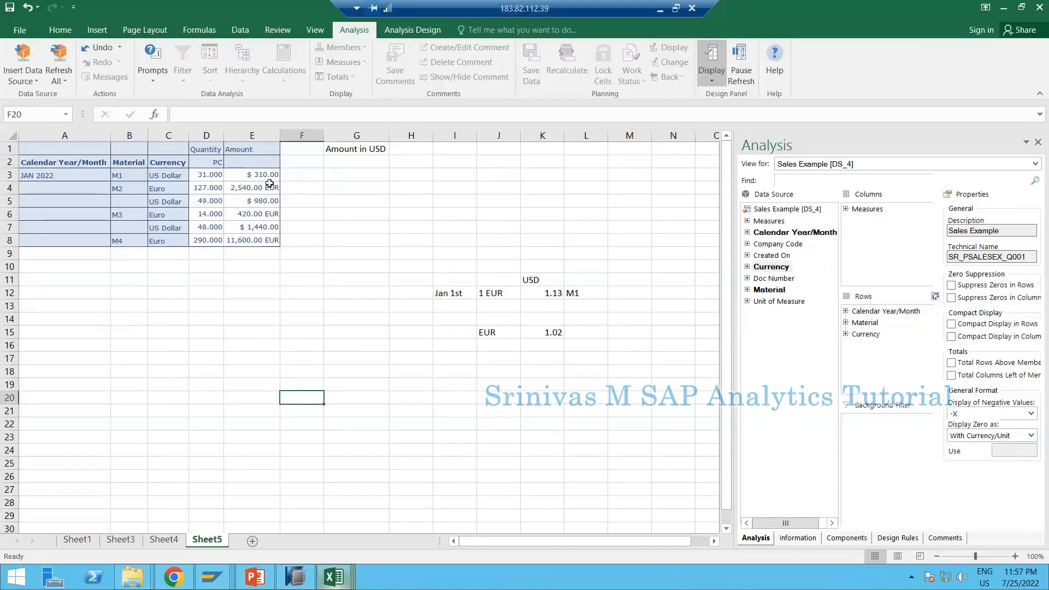
- Examine the M2 Euro amount of JAN 2022 against the empty Amount in USD cell and the July rate in K15
click(247, 186)
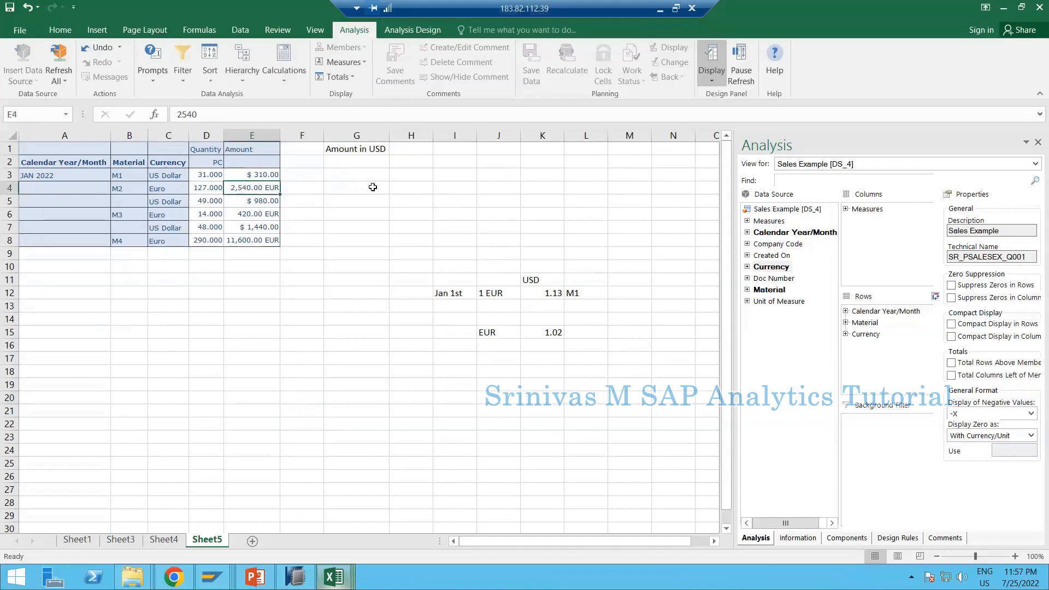
click(353, 190)
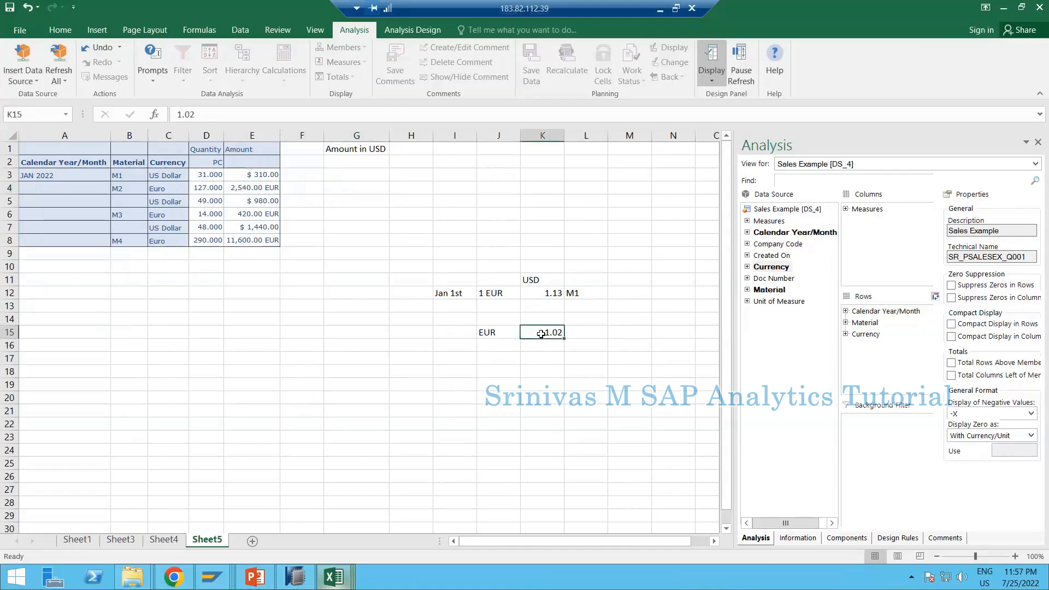
click(368, 192)
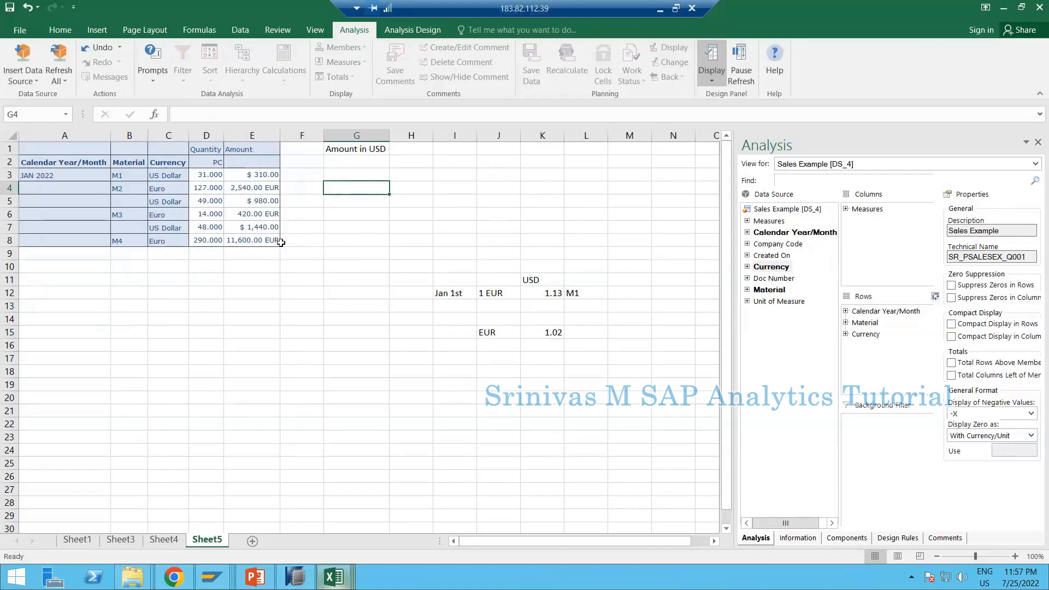
click(258, 190)
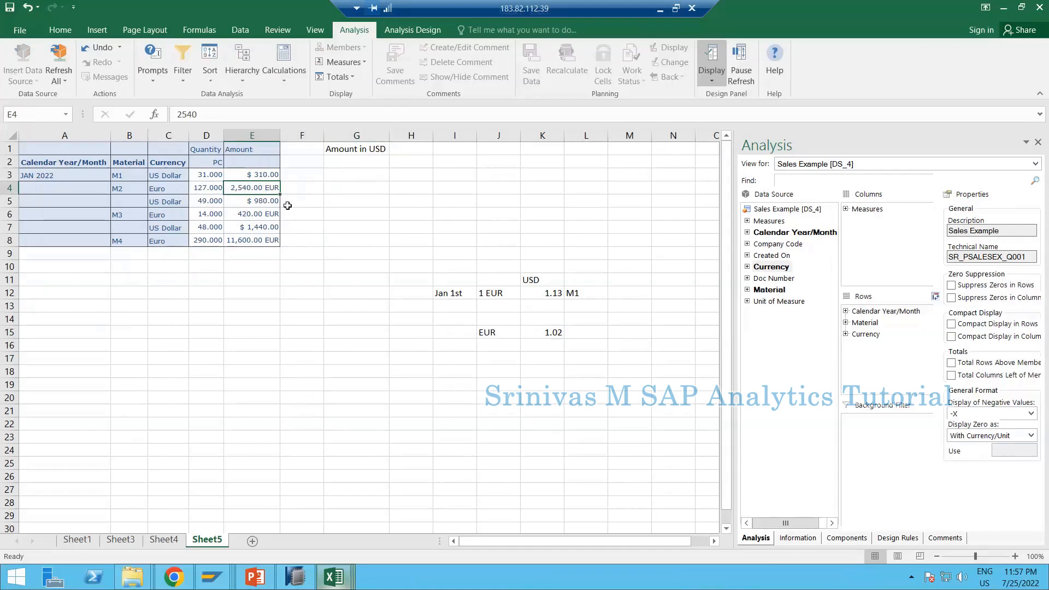
click(326, 187)
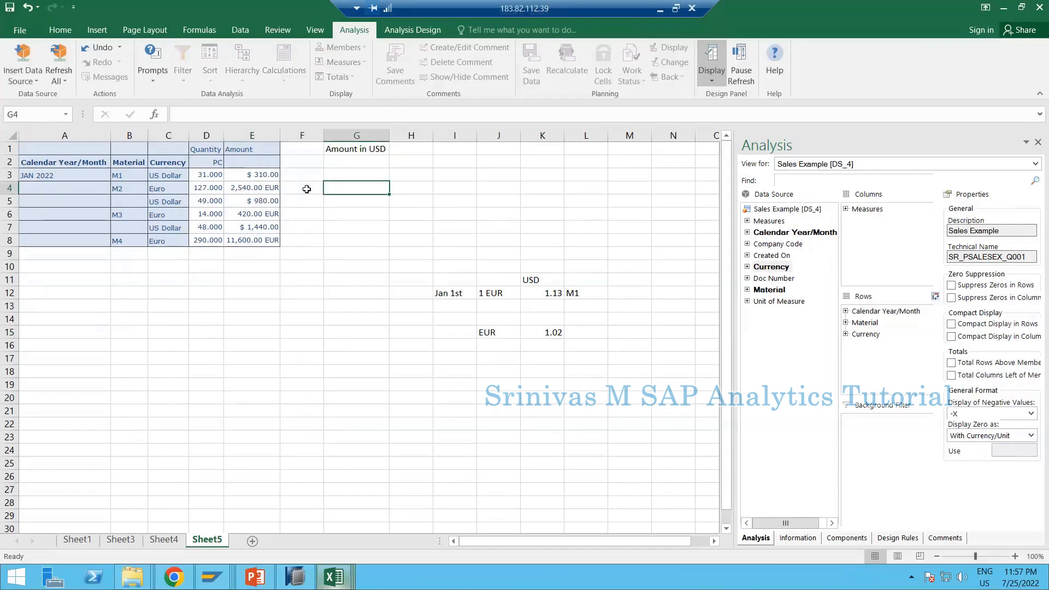
click(251, 188)
click(88, 190)
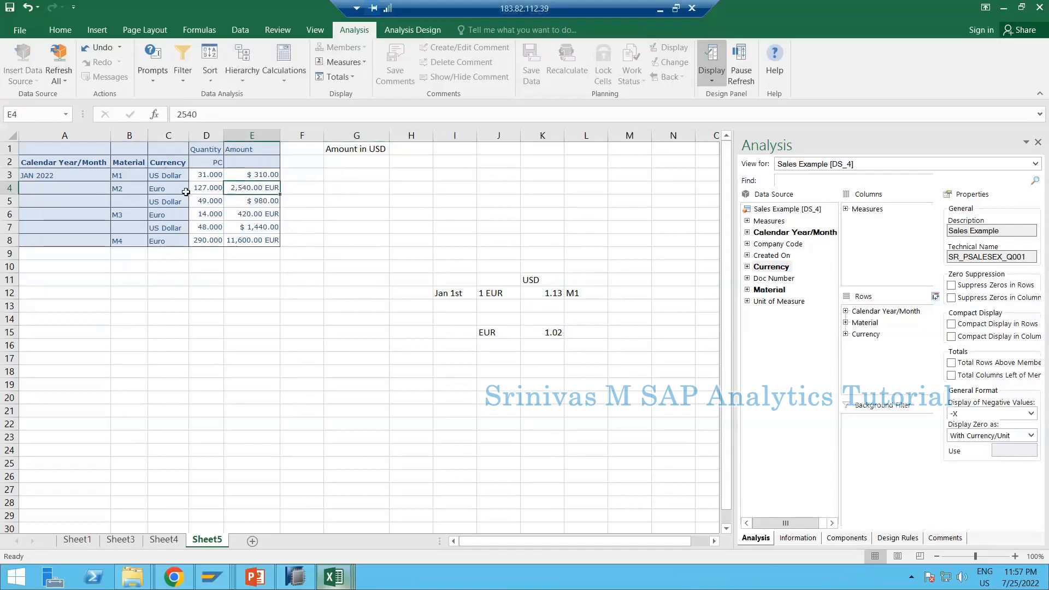
drag(149, 187, 279, 187)
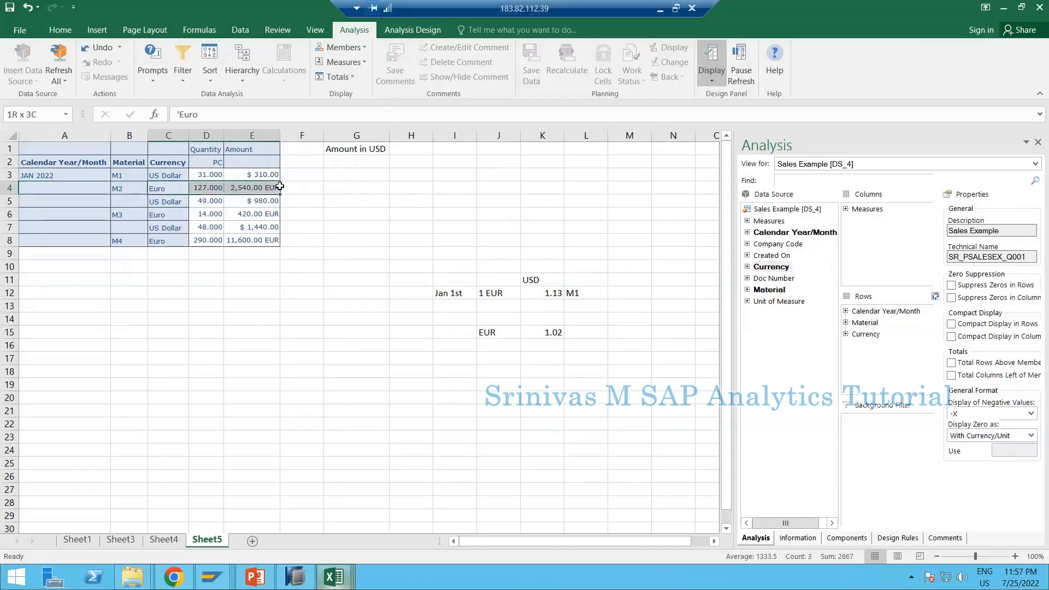
- Clear the Amount in USD column G and add Created On to the report rows below Currency
click(337, 132)
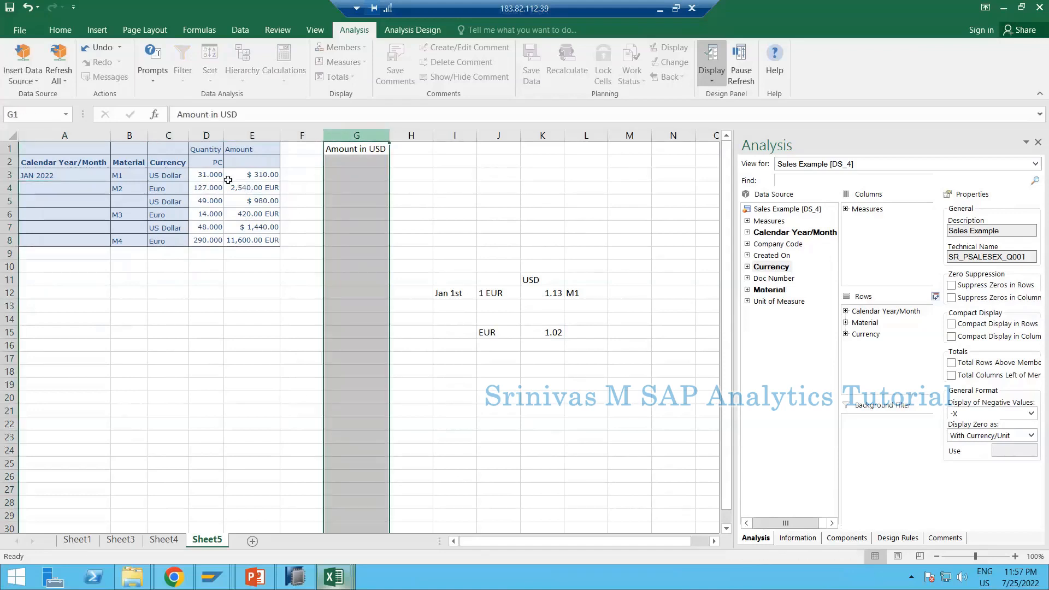
key(Delete)
click(251, 174)
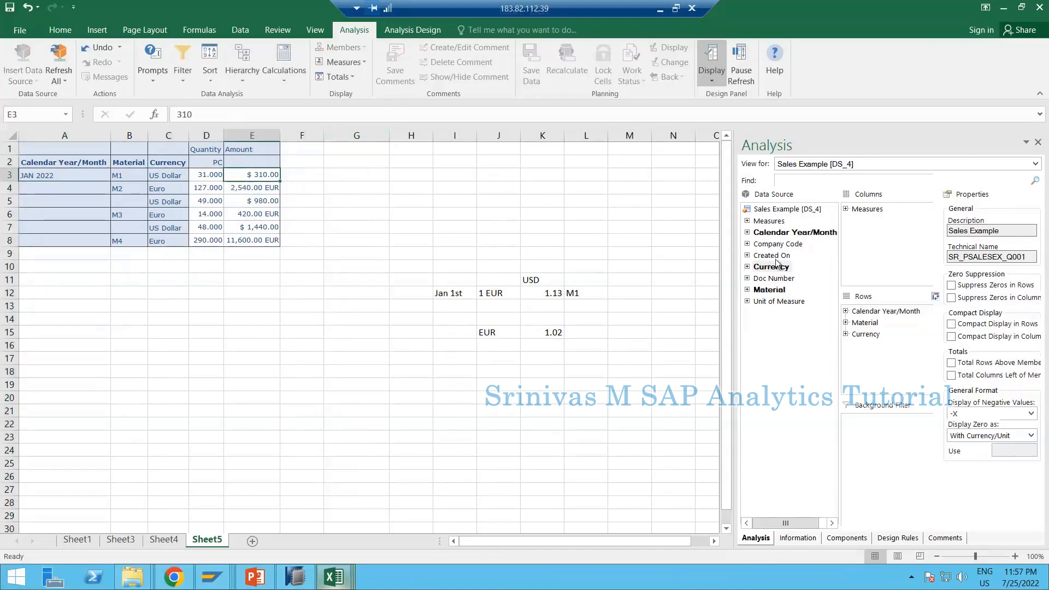
drag(771, 255, 868, 345)
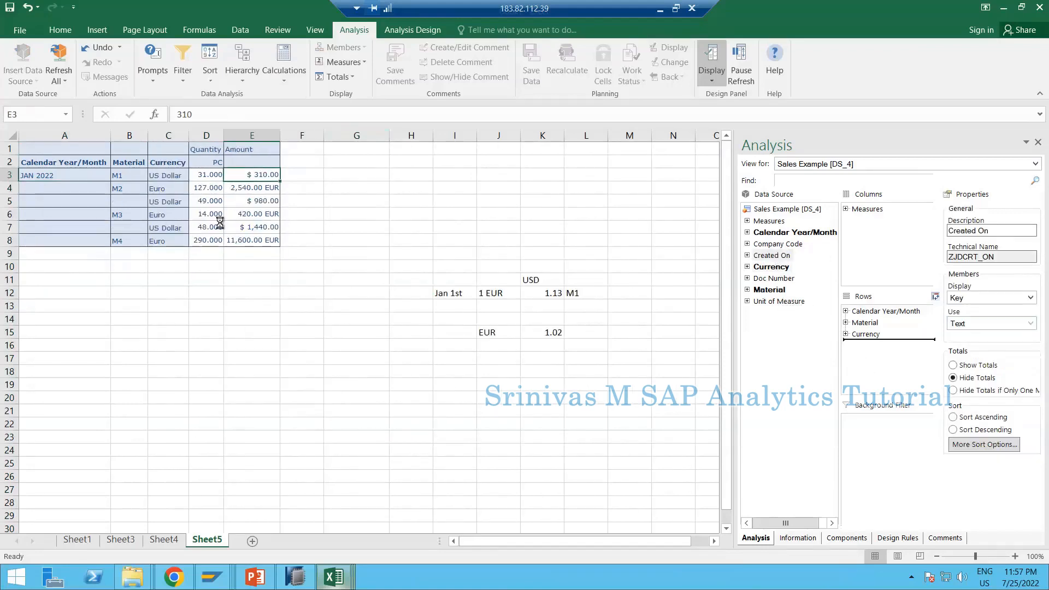
- Examine the M2 Euro row's Created On date together with its amount and the empty cells meant for converted values
click(211, 190)
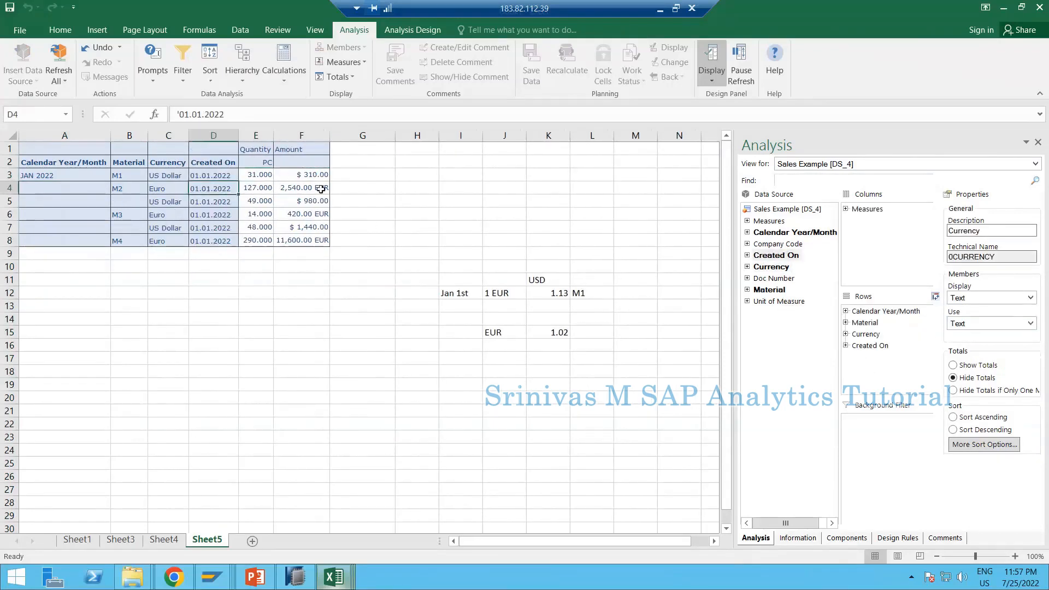
click(295, 189)
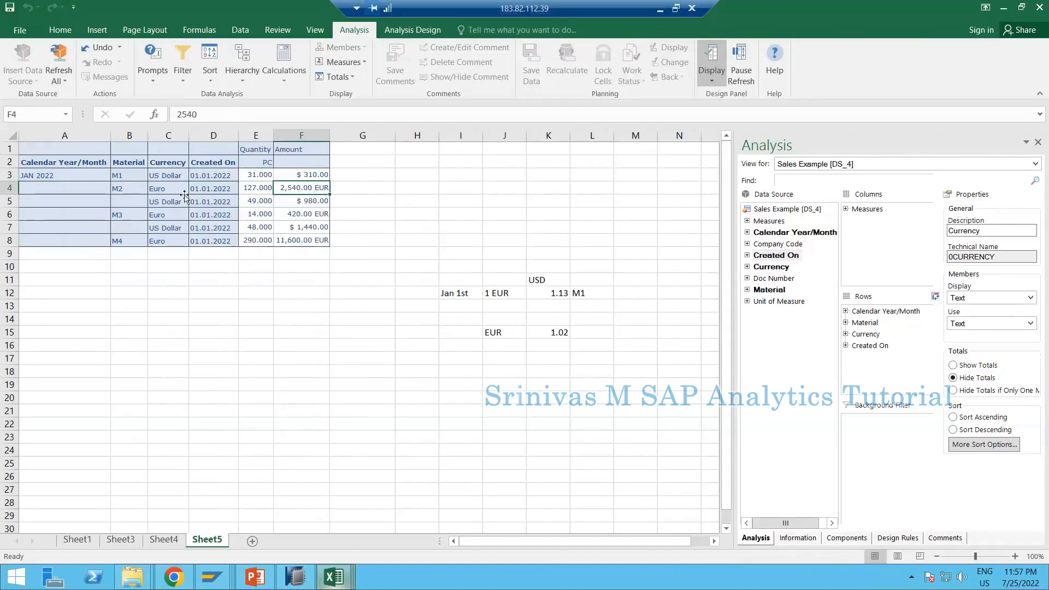
click(225, 188)
click(300, 190)
click(414, 188)
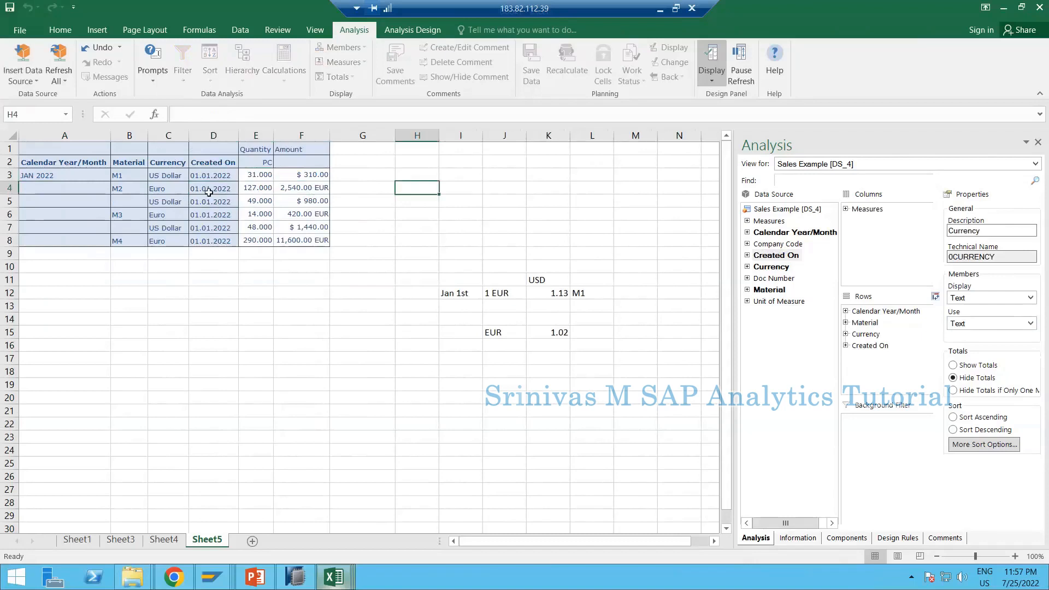
click(210, 189)
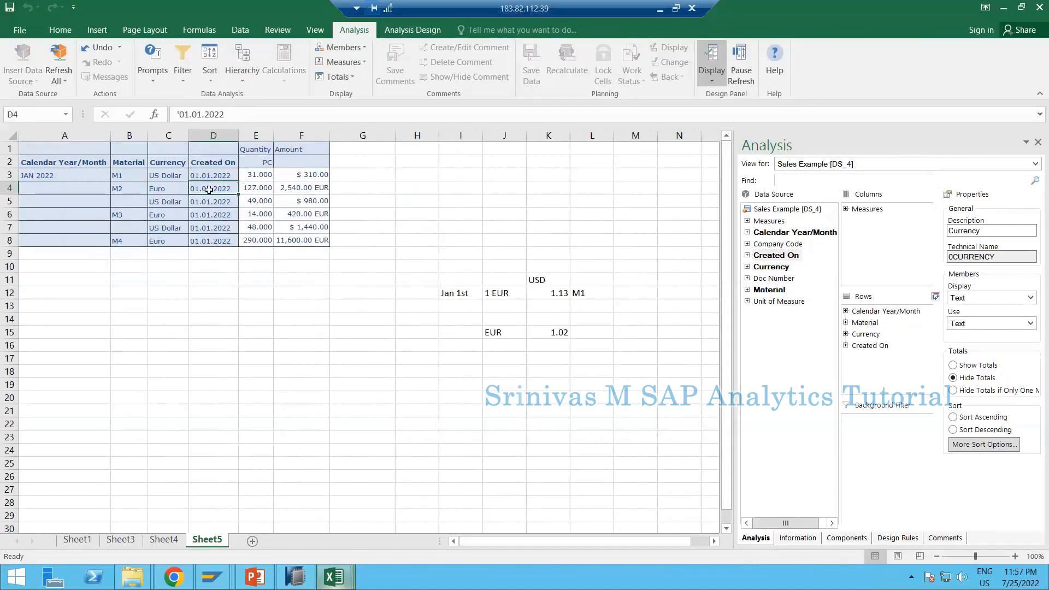
click(313, 190)
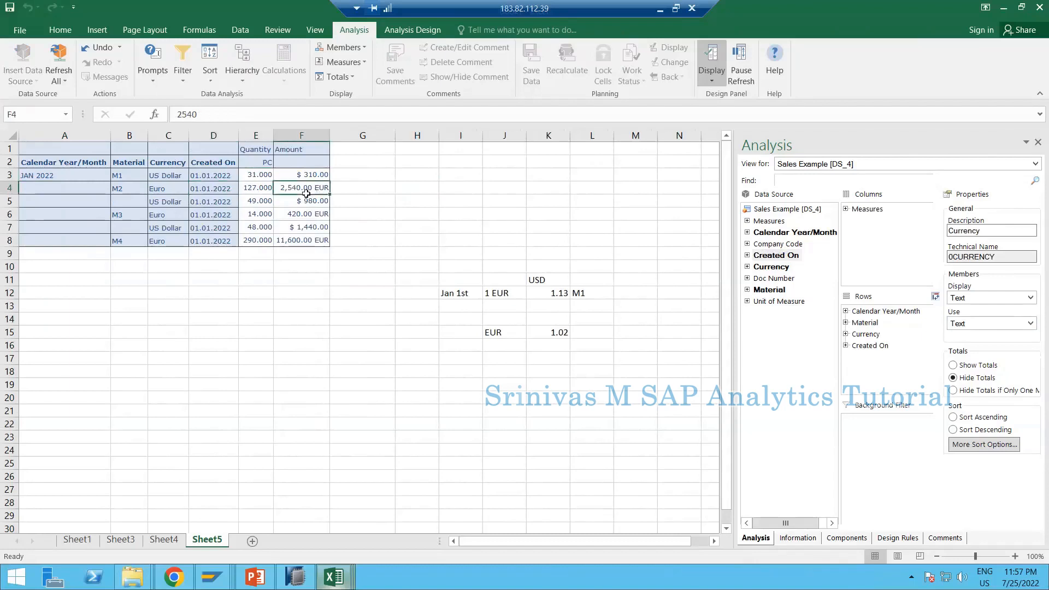
click(458, 192)
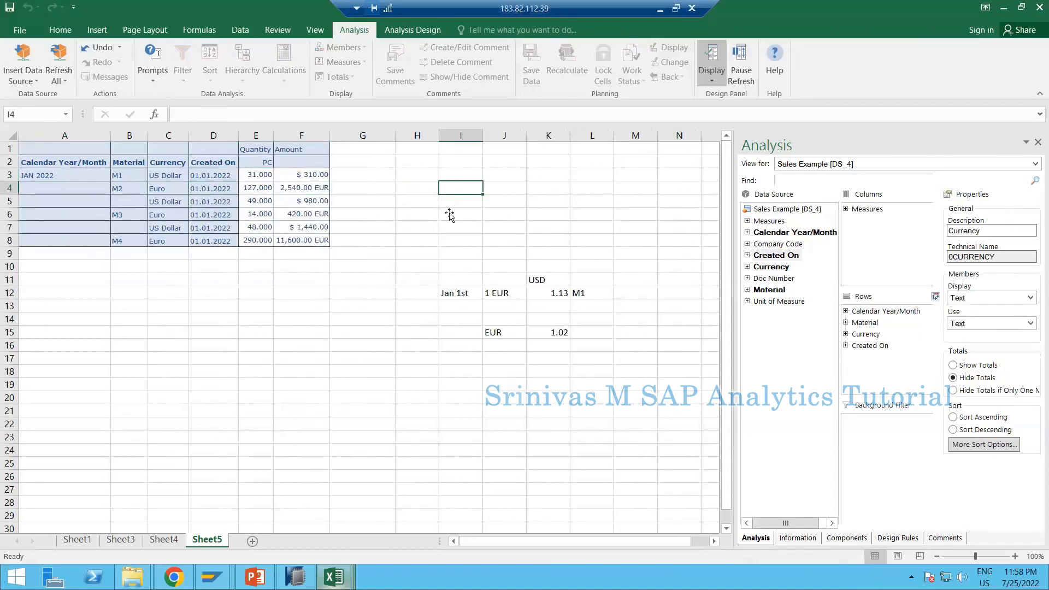
drag(458, 174, 465, 236)
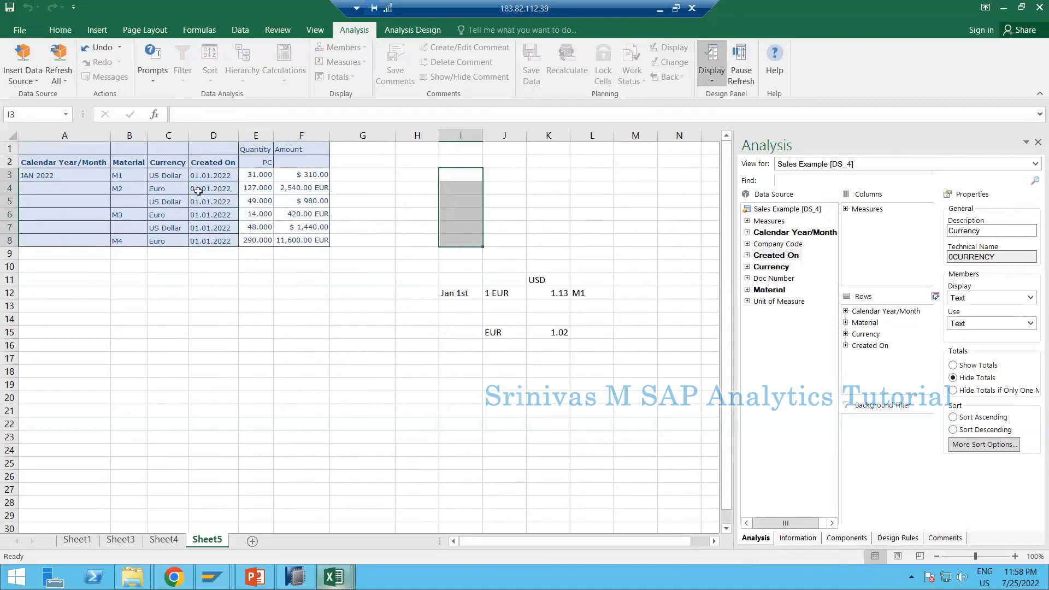
click(311, 189)
click(207, 190)
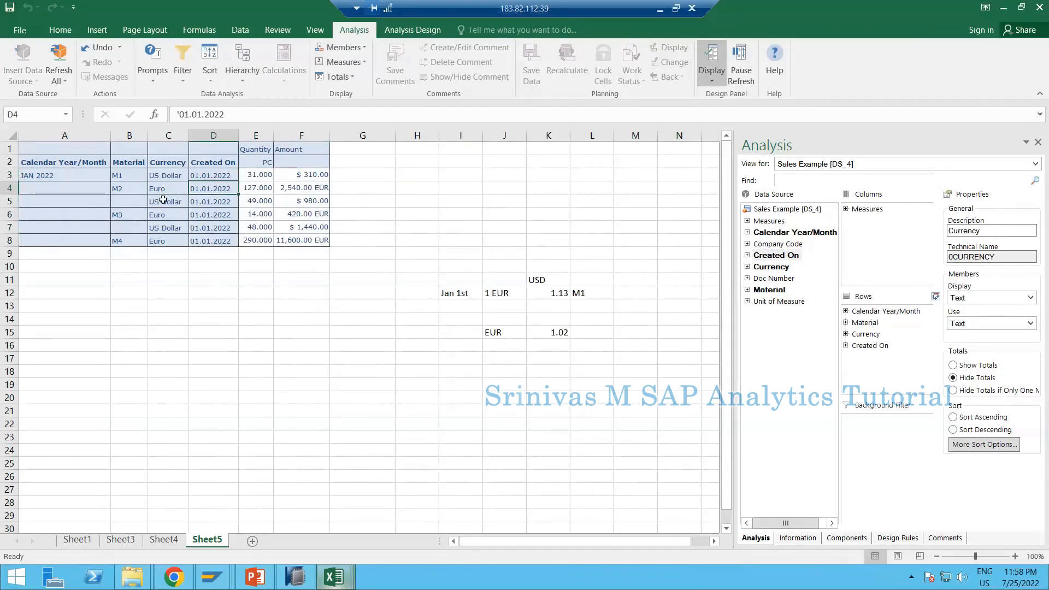
click(10, 188)
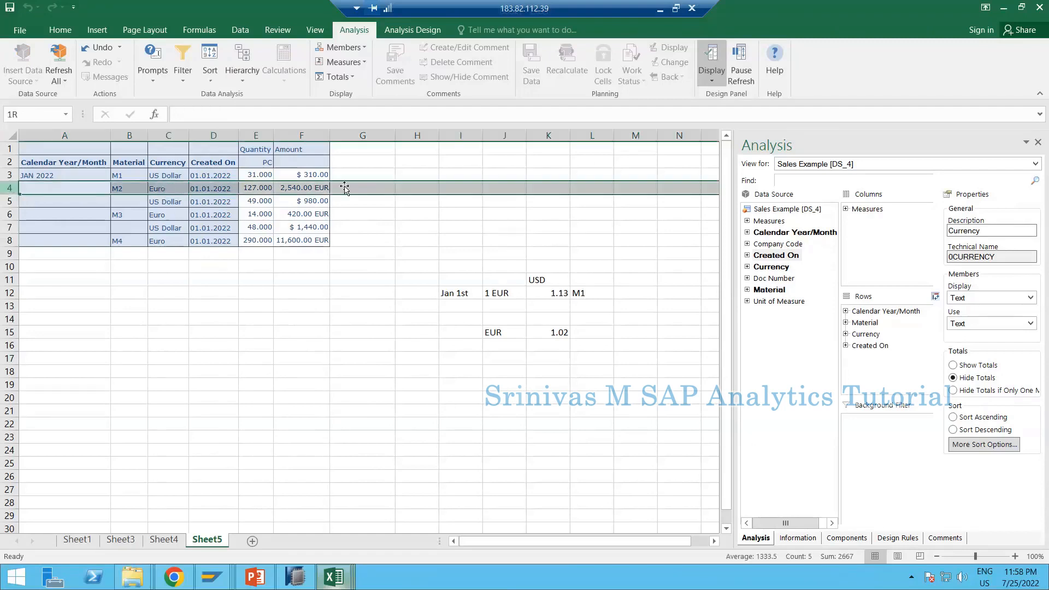
click(307, 187)
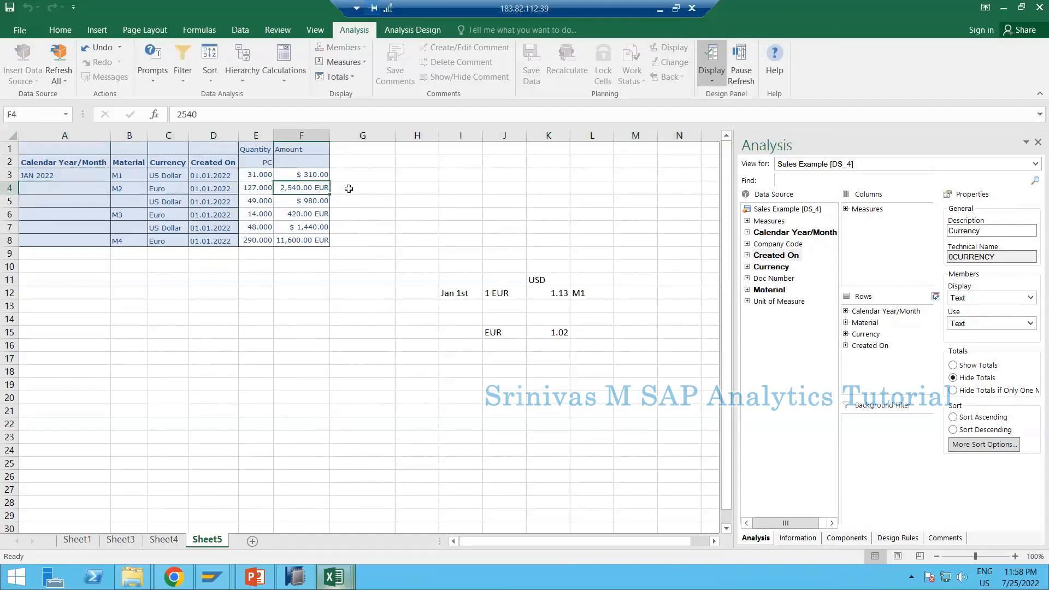
- Clear the exchange rate notes from columns H through L of Sheet5
drag(414, 135, 580, 144)
key(Delete)
click(301, 226)
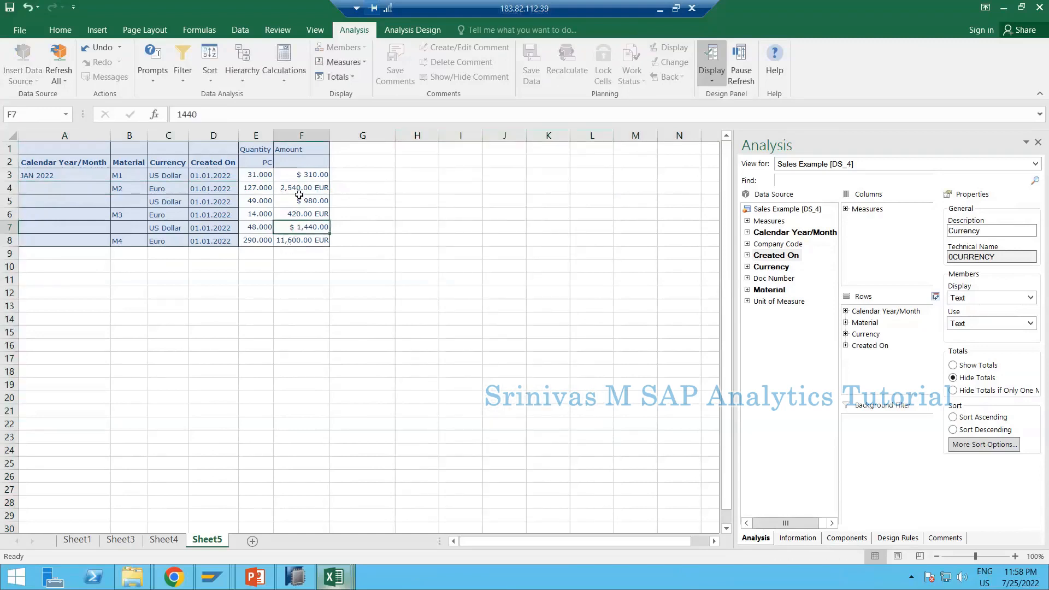
- Check the M2 Euro row's Created On date and amount, and switch to the Currency Exchange Rates view in SAP GUI
click(213, 191)
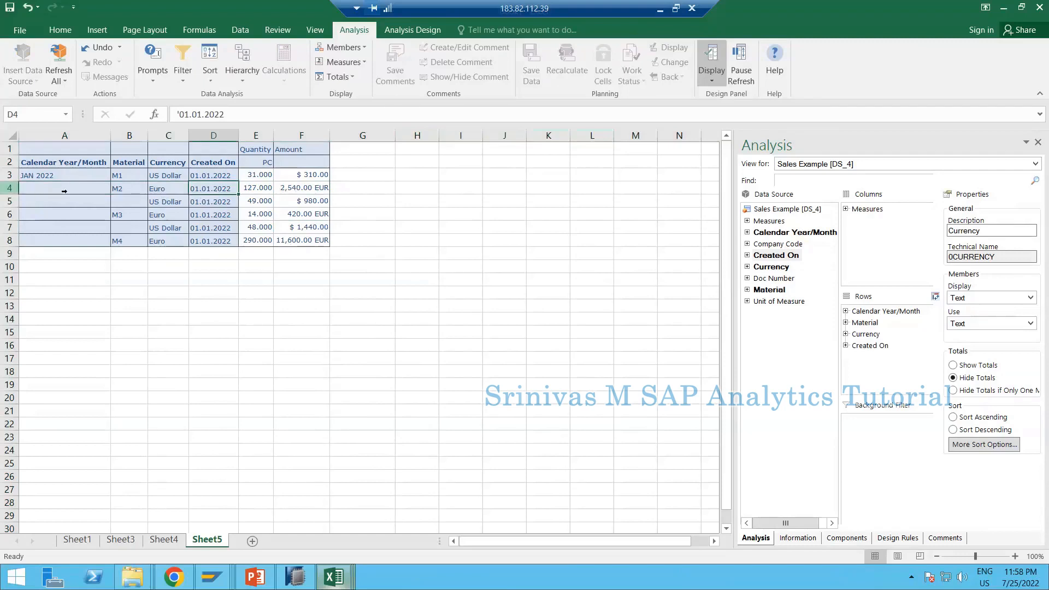
click(285, 187)
click(215, 187)
mouse_move(217, 575)
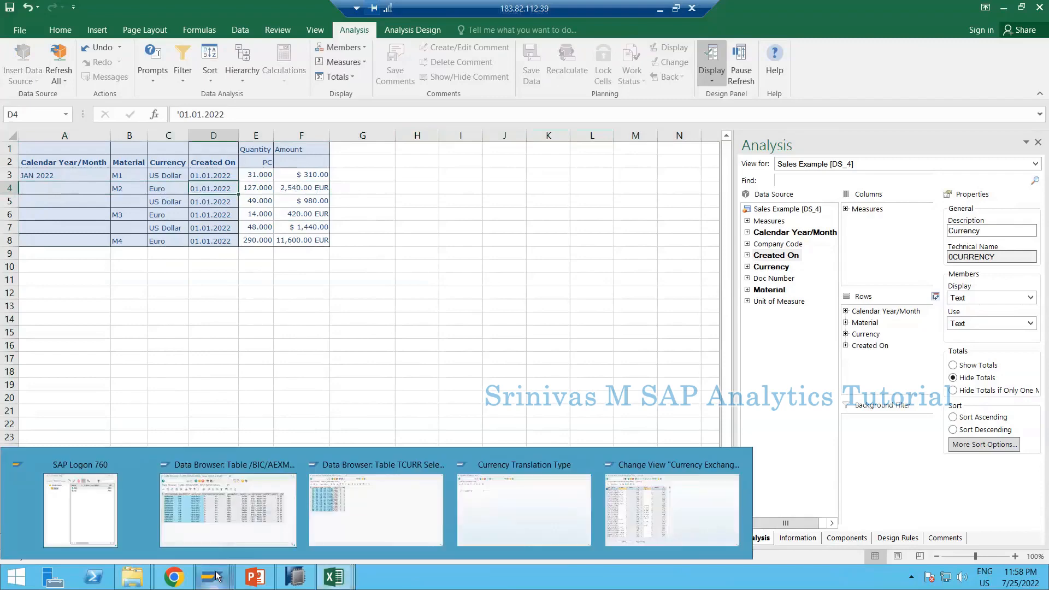
click(672, 511)
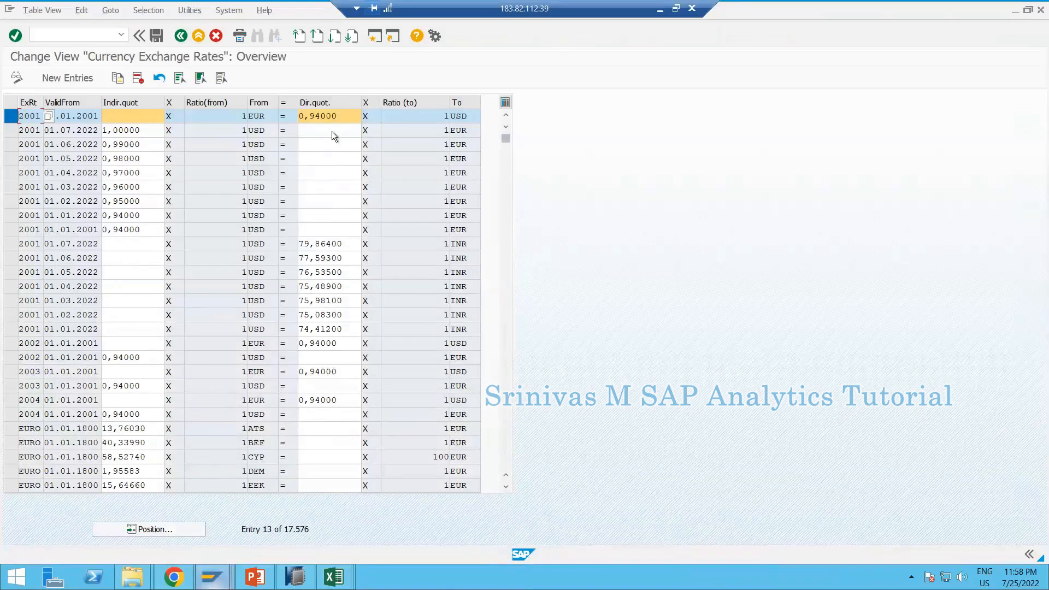
- Review the exchange rate types, valid-from dates and direct quotations maintained for EUR, USD and INR
scroll(352, 295, up, 2)
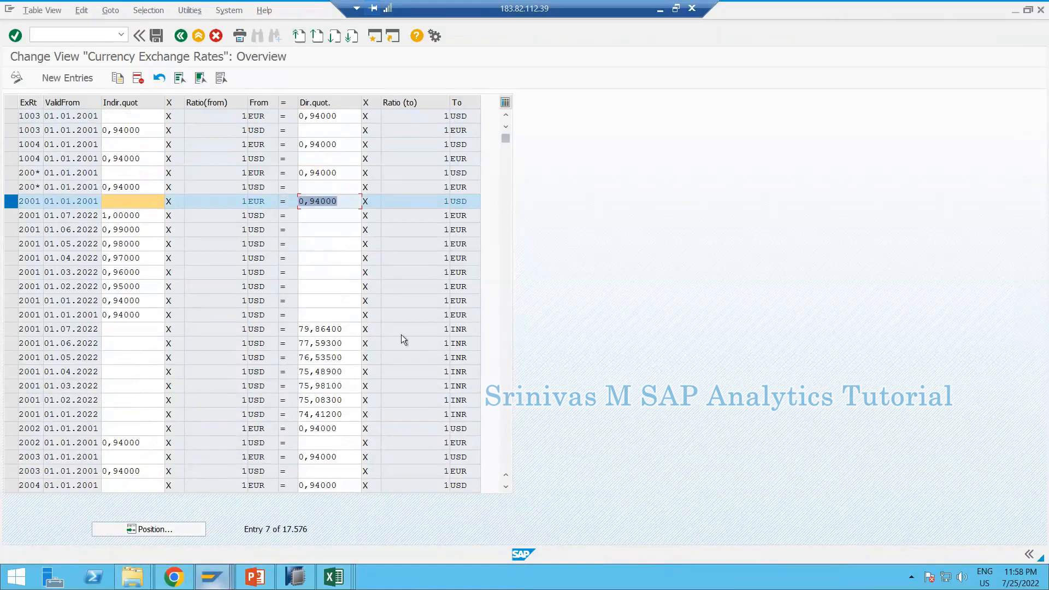
click(334, 146)
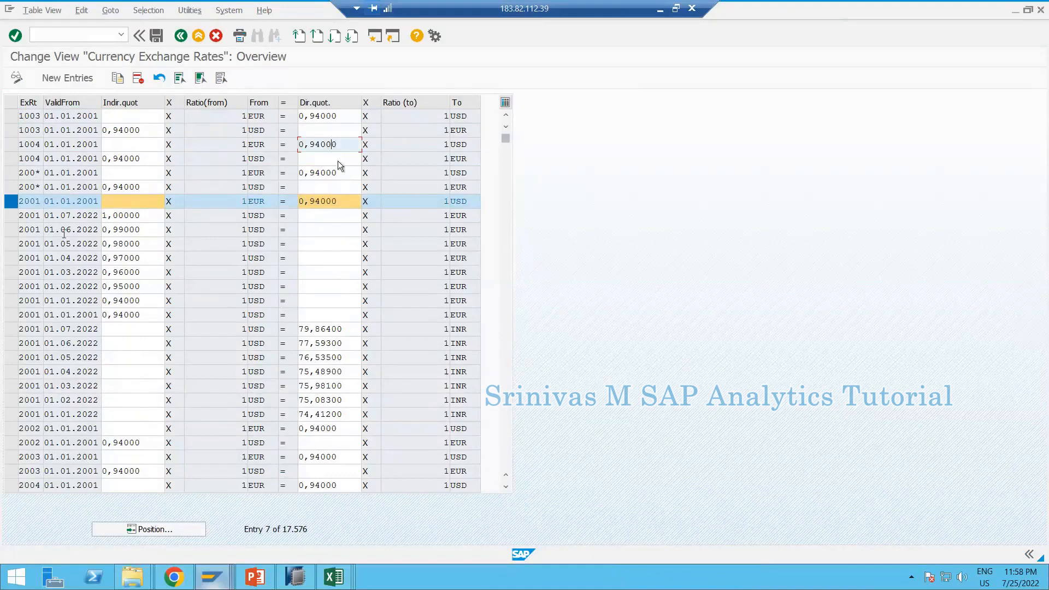
click(64, 232)
click(341, 326)
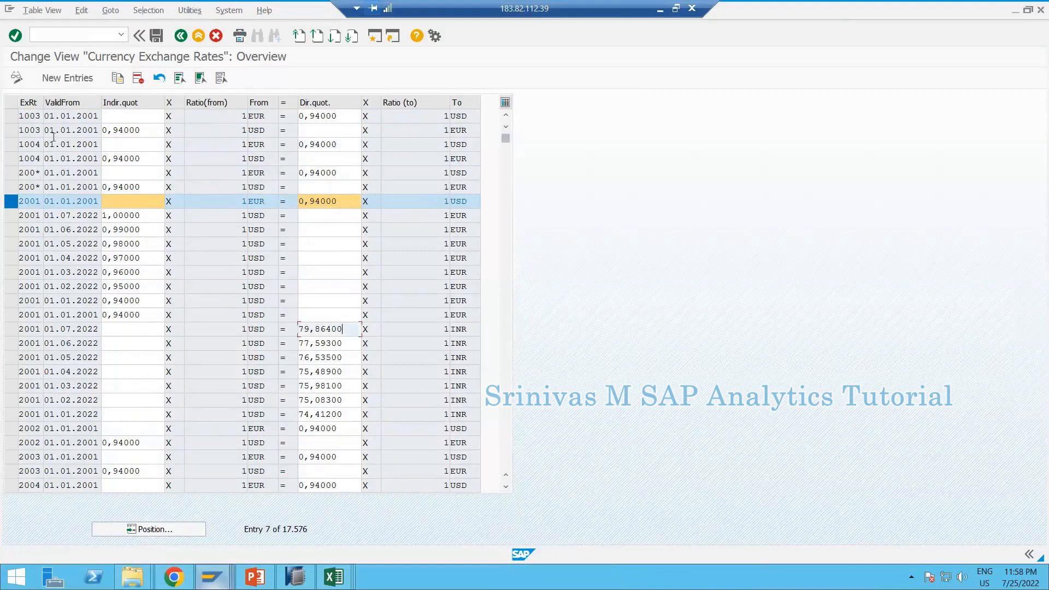
- Reopen the exchange rates from the C FI Maintain table TCURR favourite and show the session's system details with the transaction code
click(177, 38)
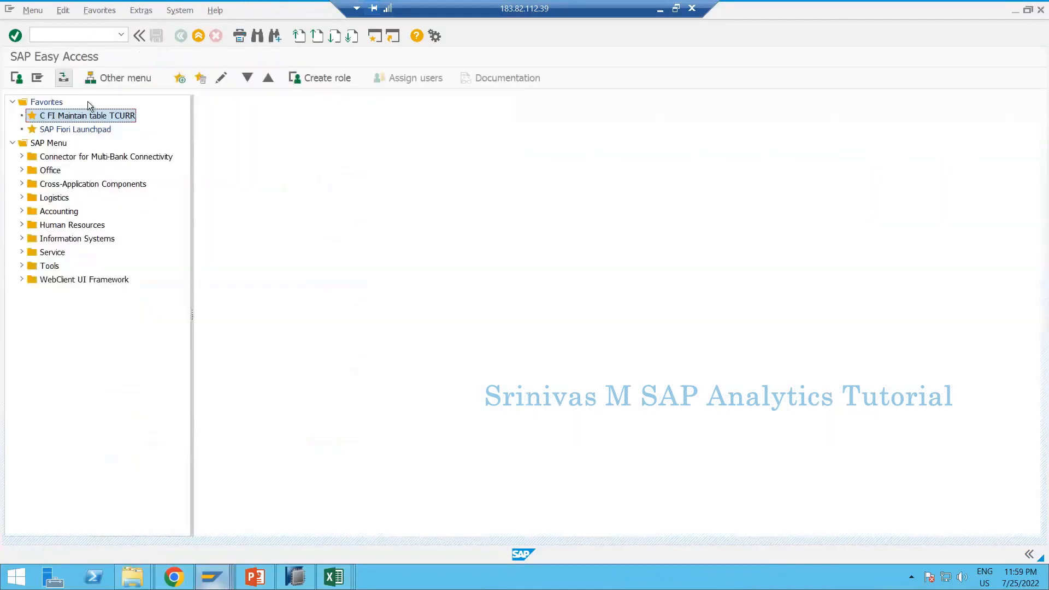
double_click(74, 117)
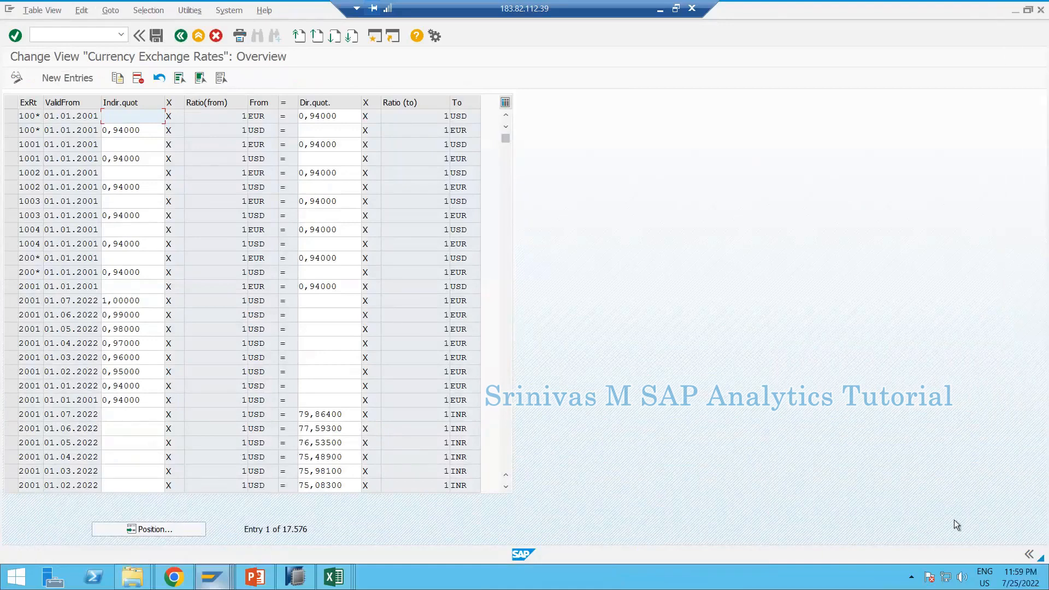
click(1028, 555)
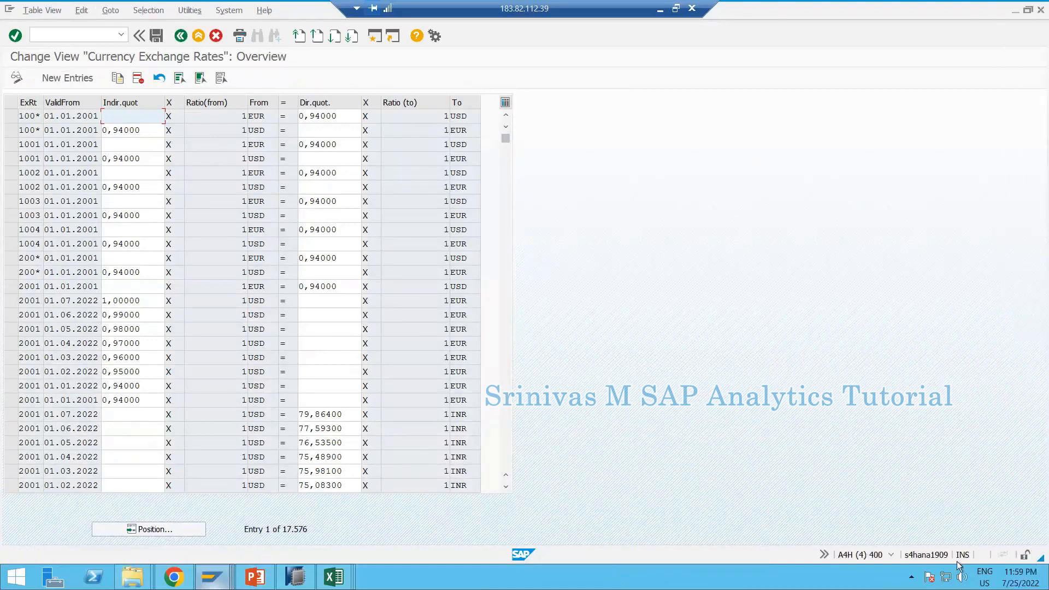
click(891, 553)
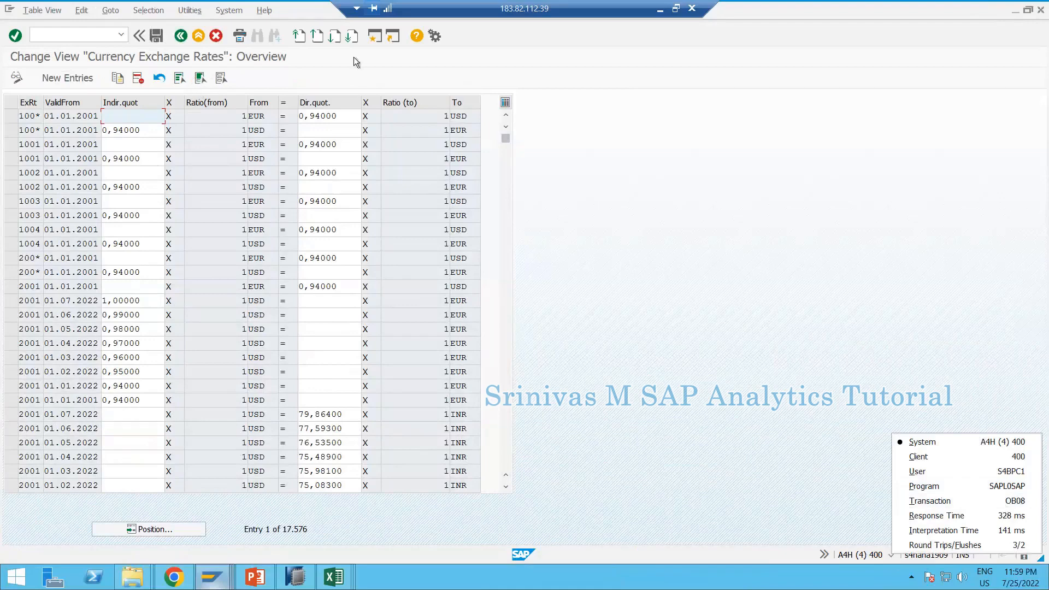
click(114, 121)
- Compare the maintained rate entries and select the type 2001 USD to EUR entry valid from 01.01.2022
click(61, 260)
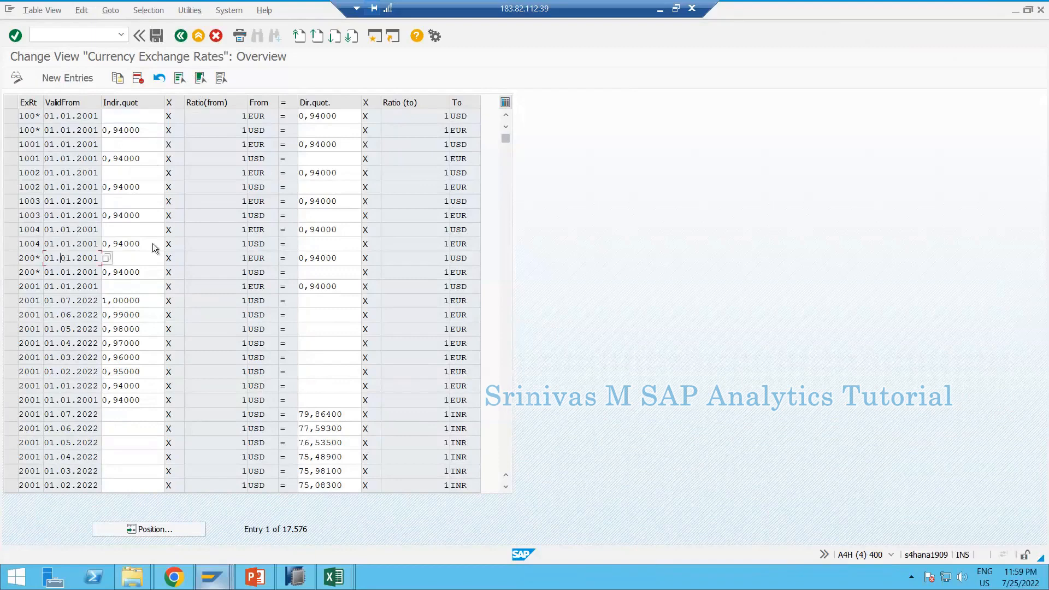
click(329, 189)
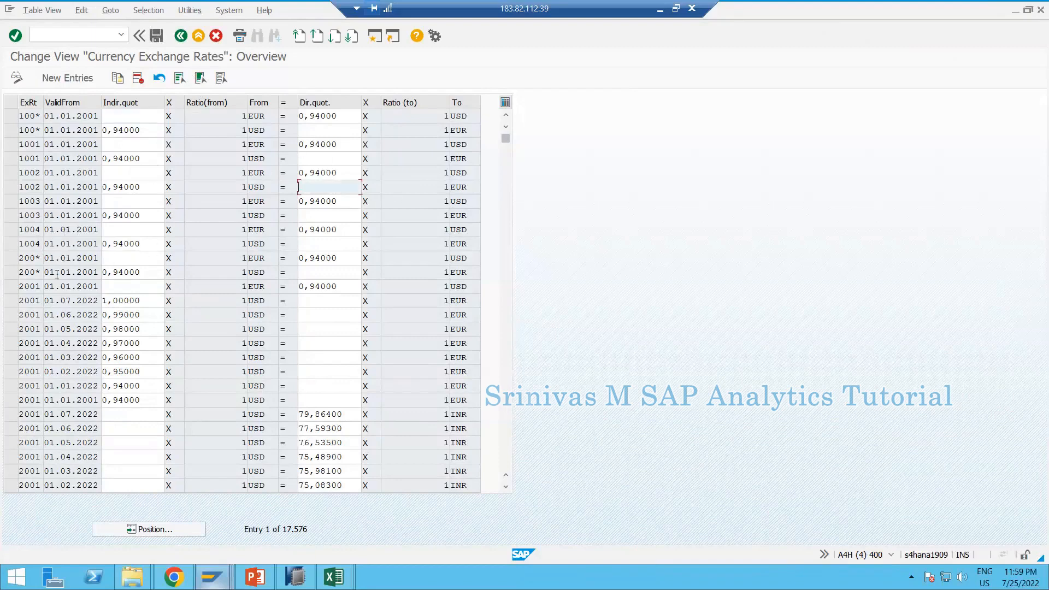
click(68, 389)
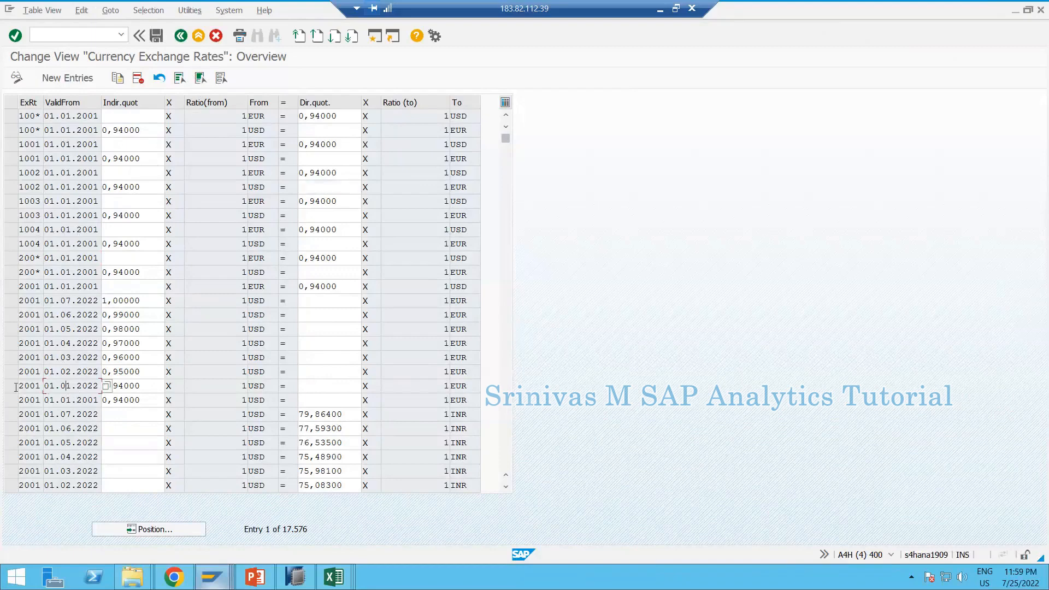
click(11, 386)
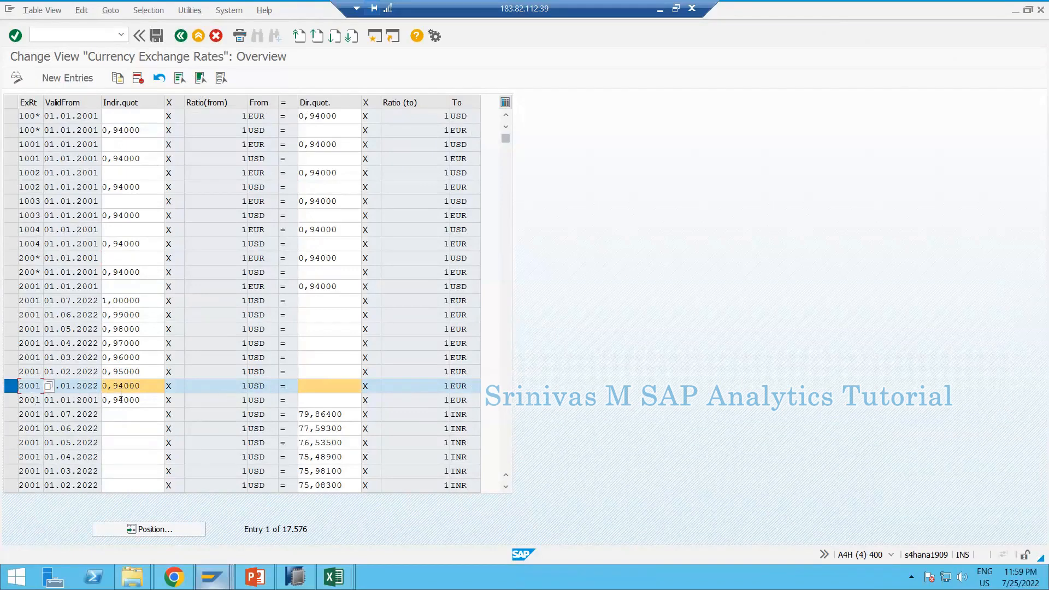
- Examine the indirect quotation, from-currency and to-currency of the type 2001 USD to EUR entry valid from 01.01.2022
key(Tab)
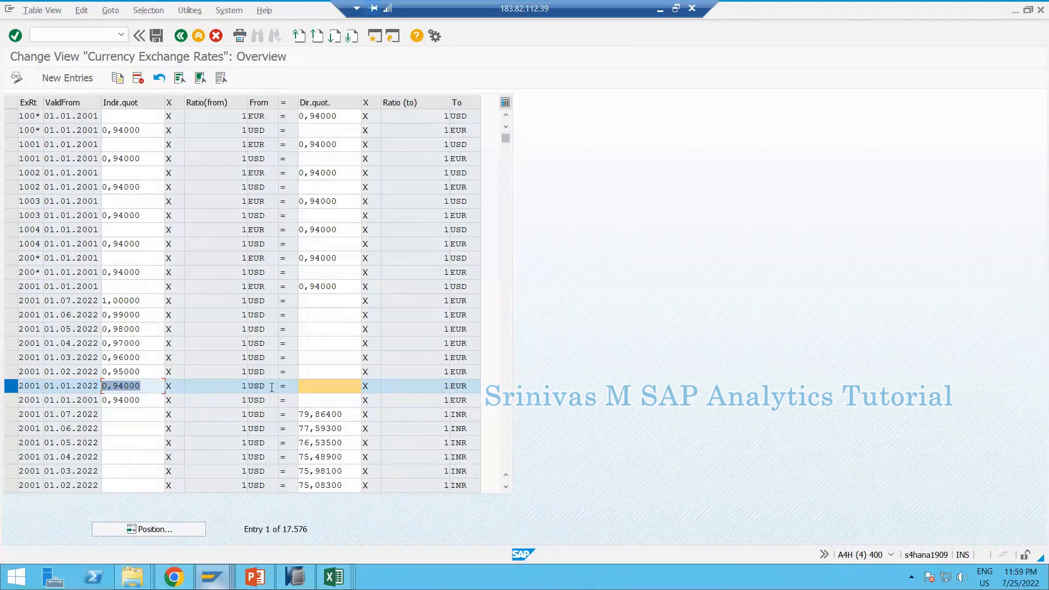
drag(271, 387, 250, 387)
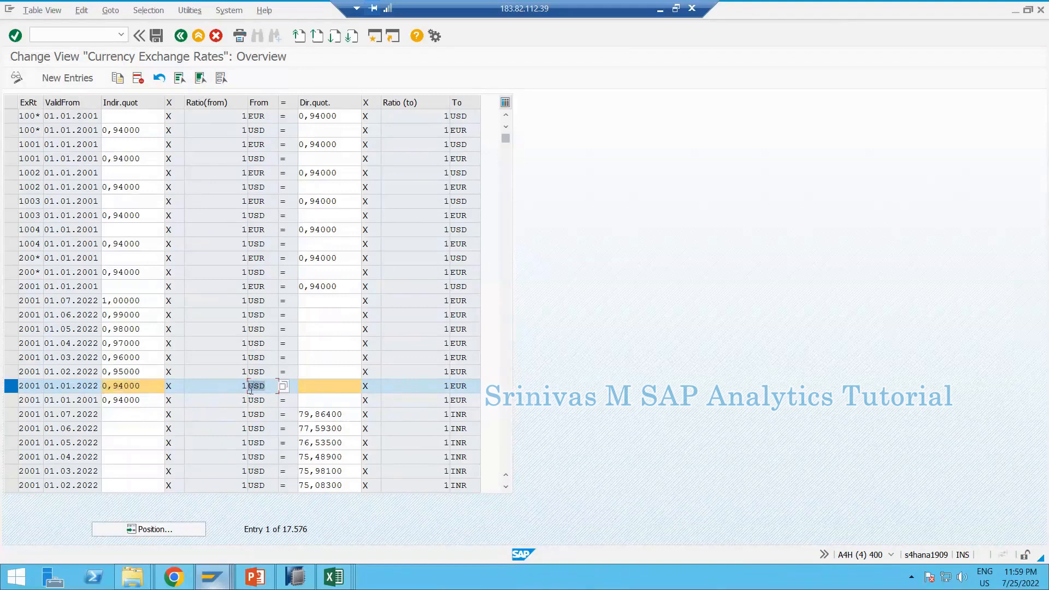
click(460, 390)
- Review the type 2001 USD to INR entry valid from 01.01.2022 and deselect the 01.01.2022 USD to EUR entry
scroll(71, 434, down, 2)
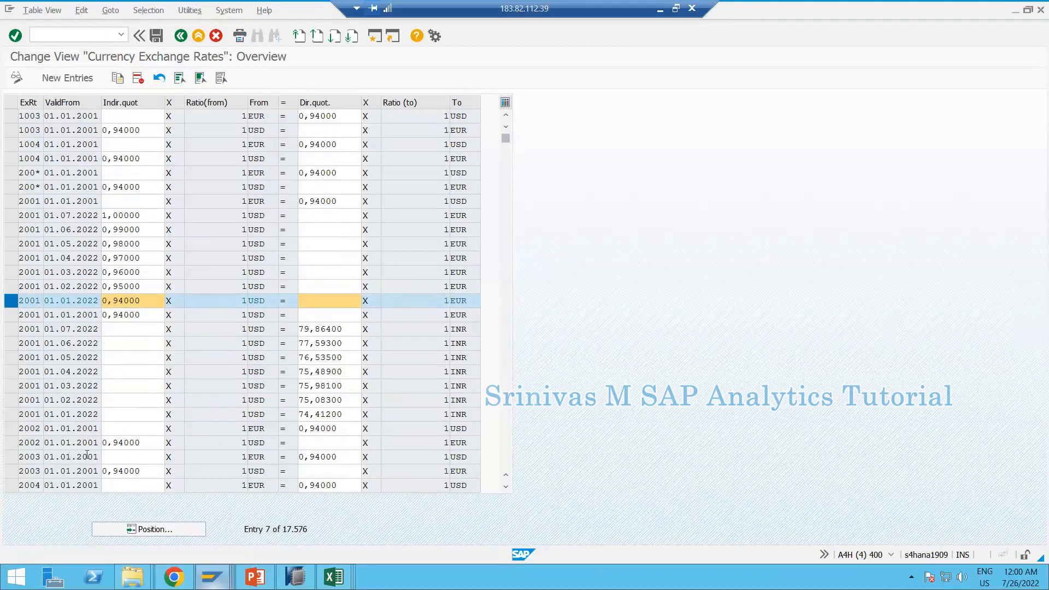
scroll(87, 415, down, 1)
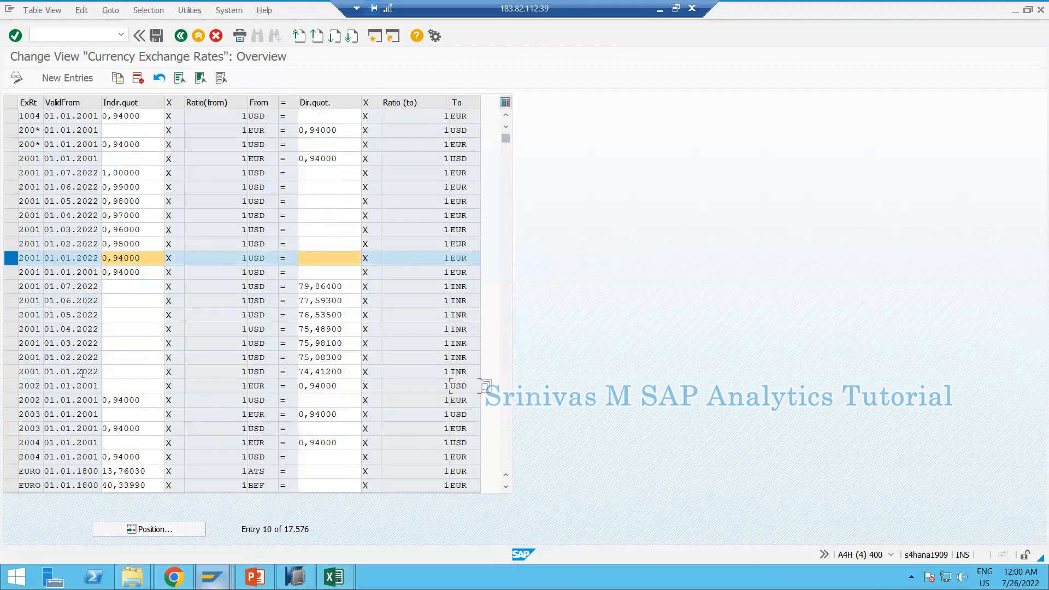
click(82, 373)
click(467, 373)
scroll(218, 437, down, 1)
scroll(273, 350, up, 2)
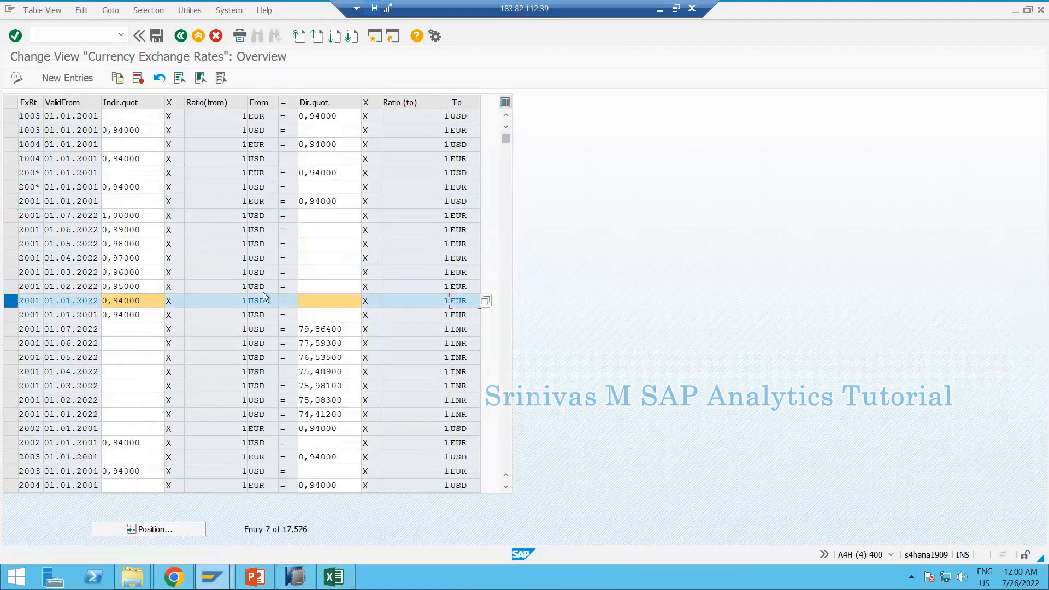
click(11, 301)
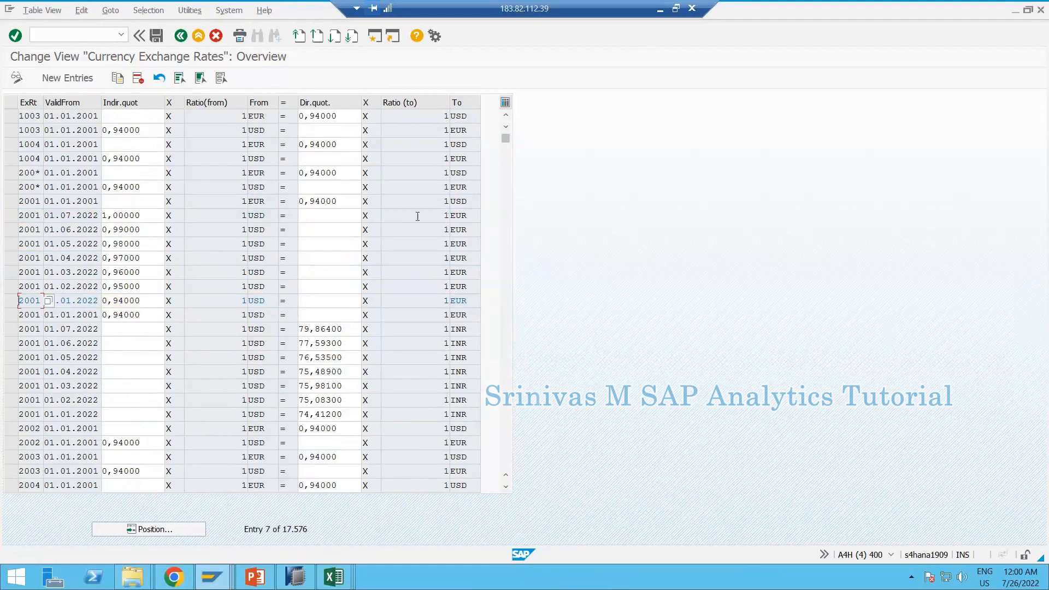
- Exit the exchange rates maintenance view and the Currency Translation Type session
click(199, 36)
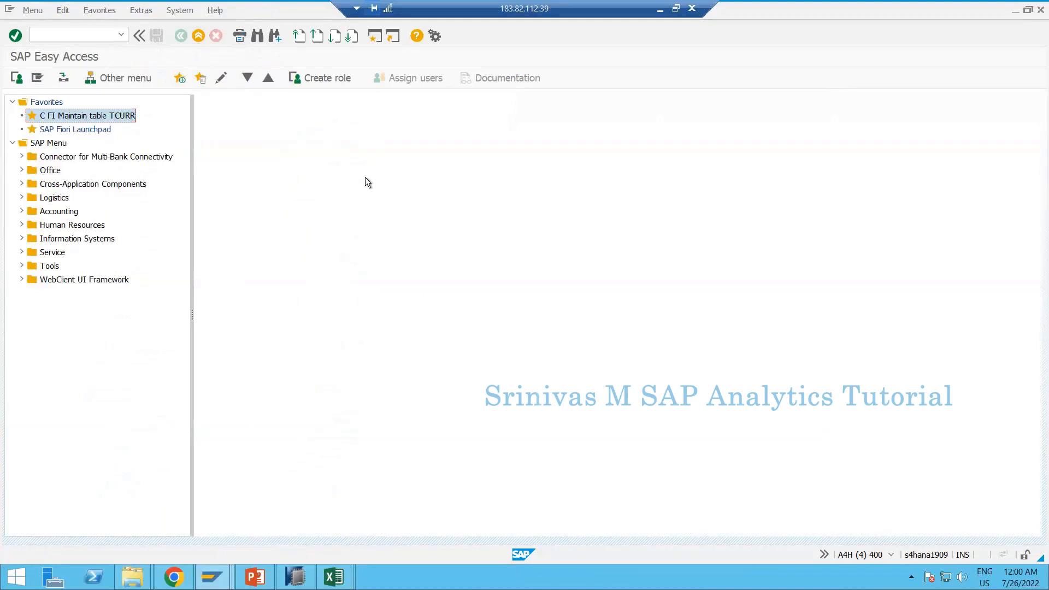
click(212, 576)
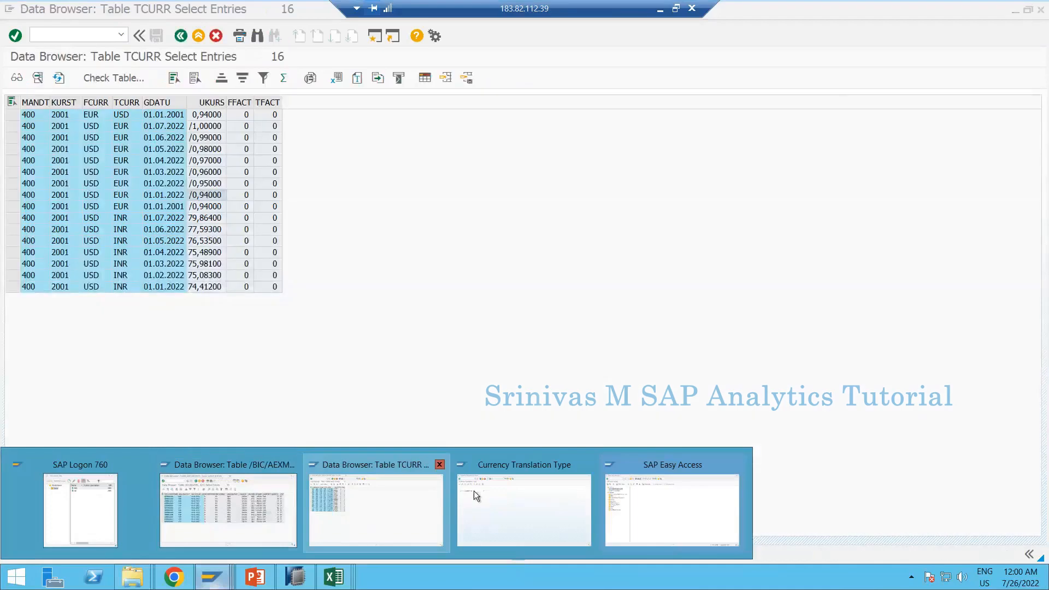
click(484, 511)
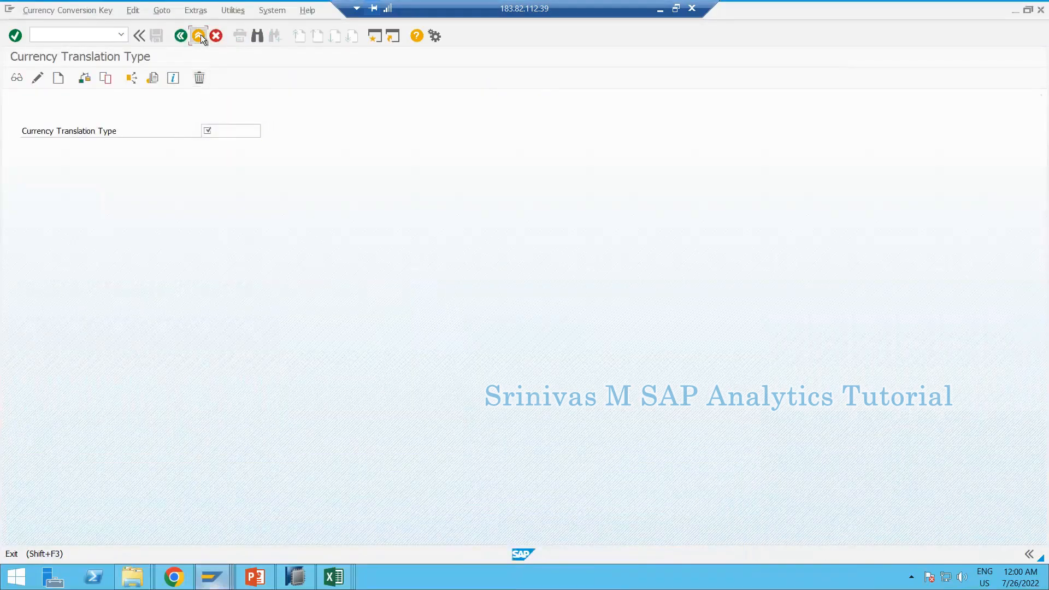
click(199, 35)
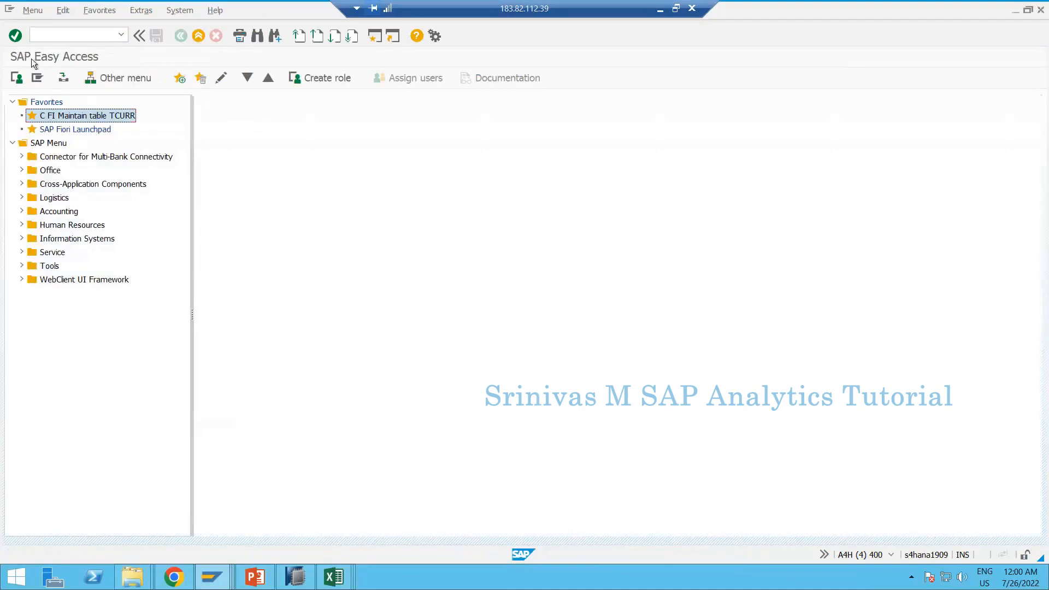
- Open the Data Warehousing Workbench modeling area and display its source systems
click(51, 31)
key(Return)
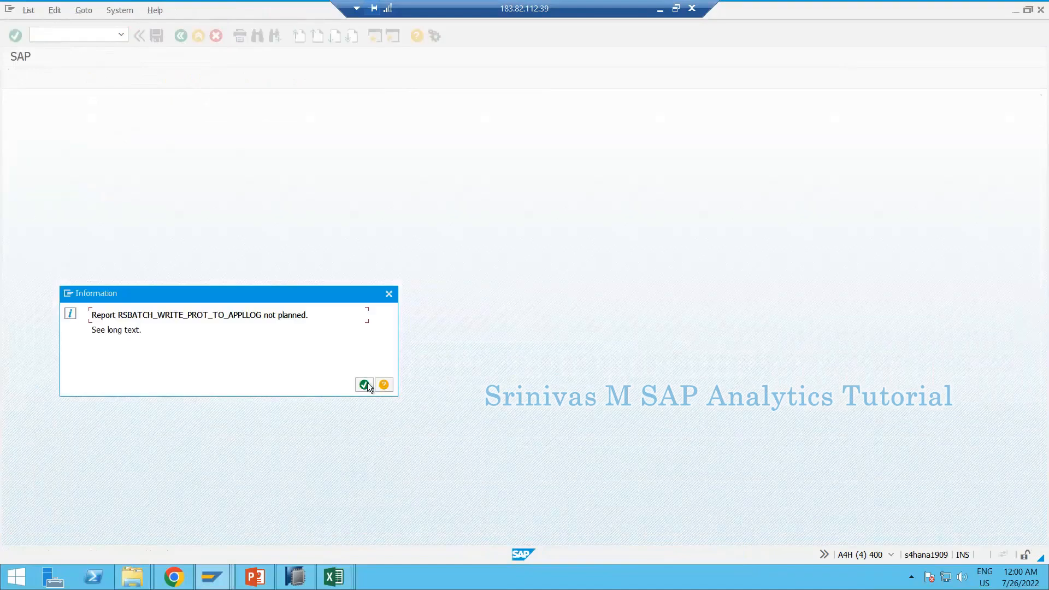
click(367, 387)
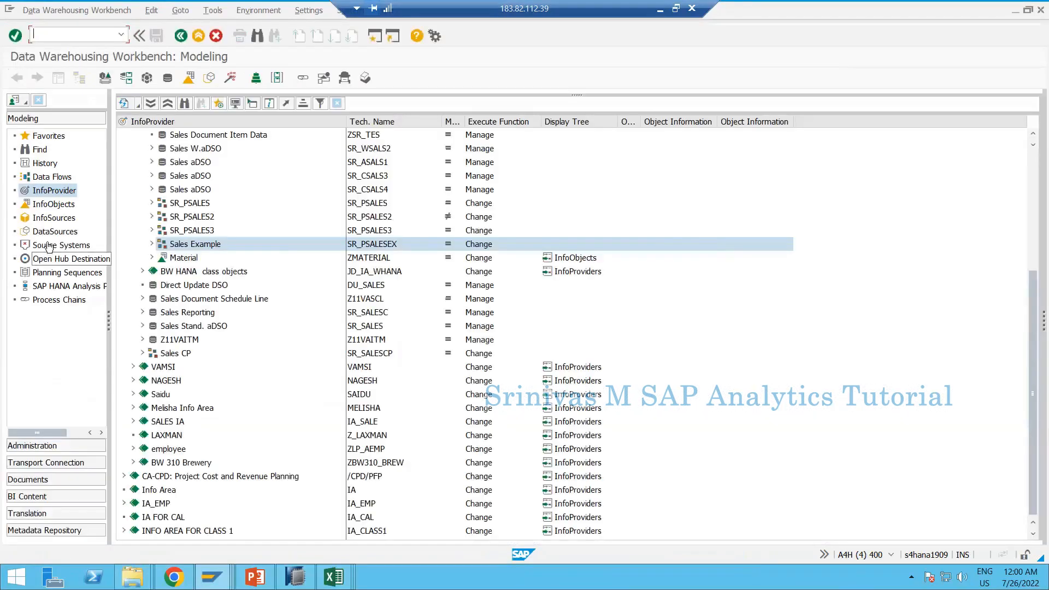
click(77, 246)
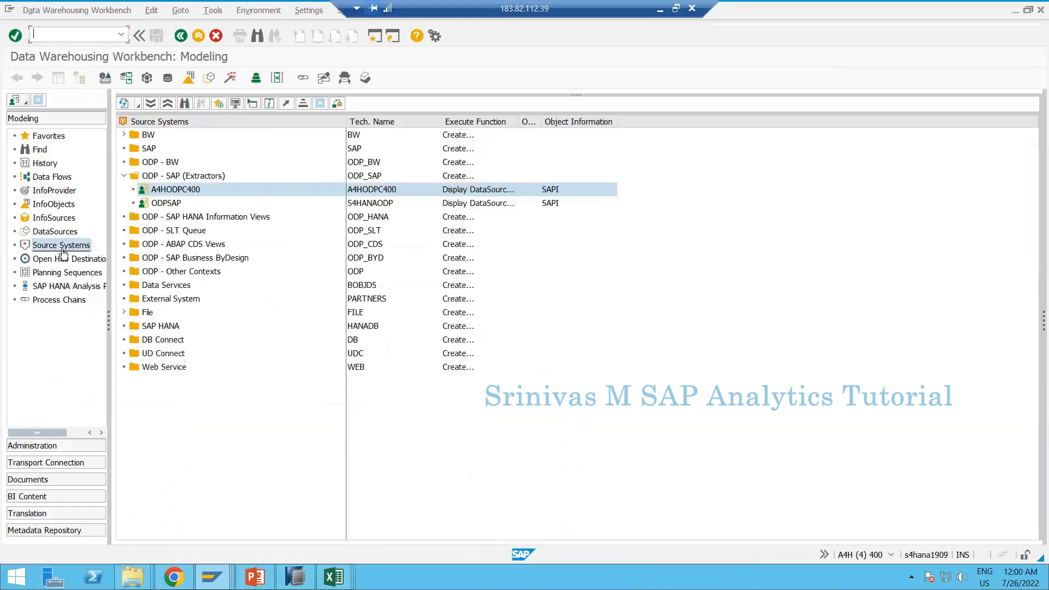
- Examine the exchange rate and global settings transfer options available for source system A4HODPC400, without running any
click(157, 189)
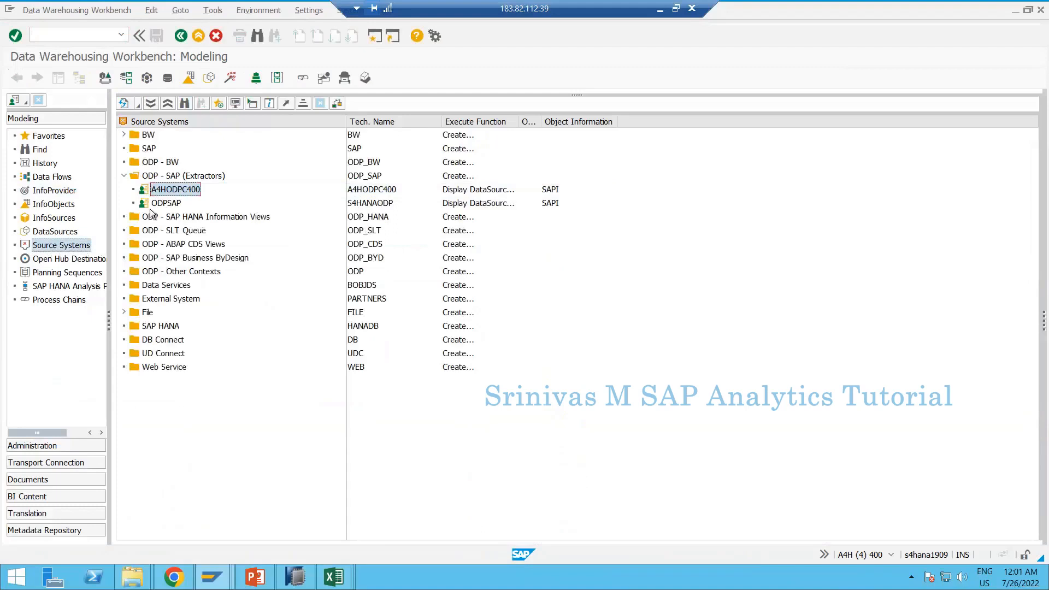
right_click(178, 190)
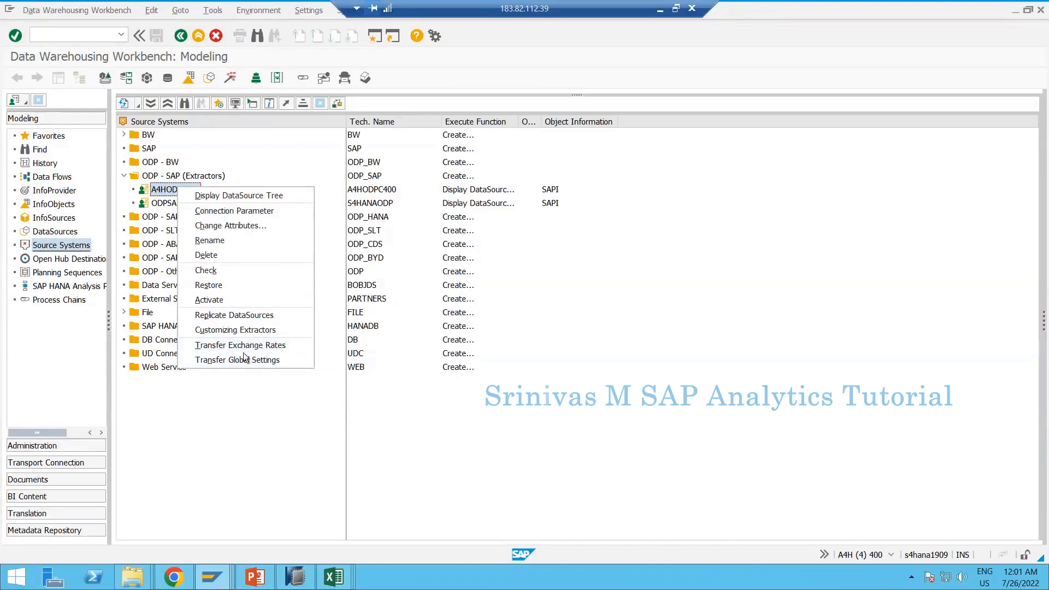
click(204, 421)
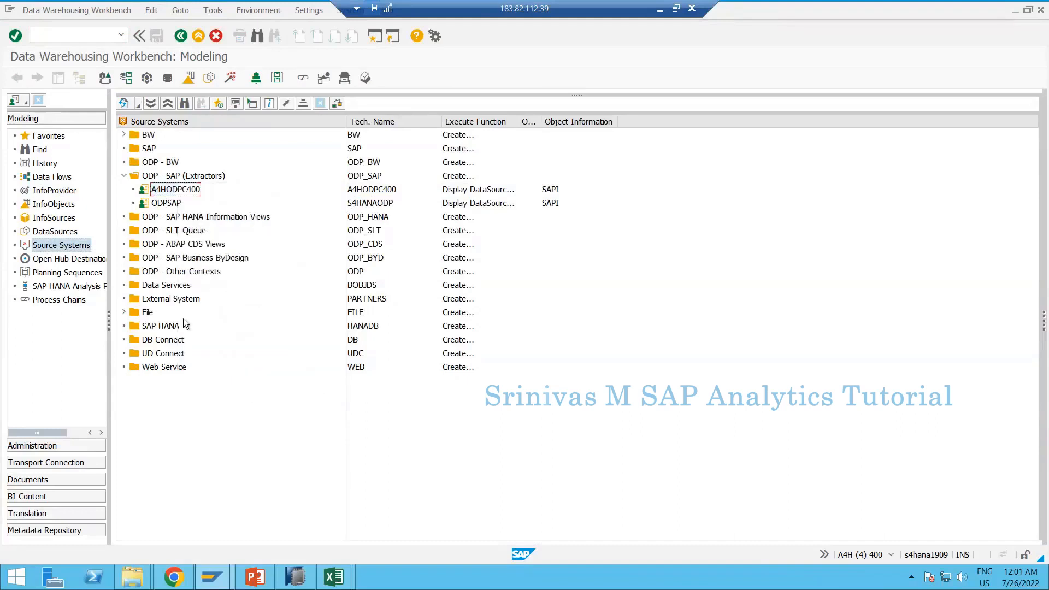
right_click(167, 192)
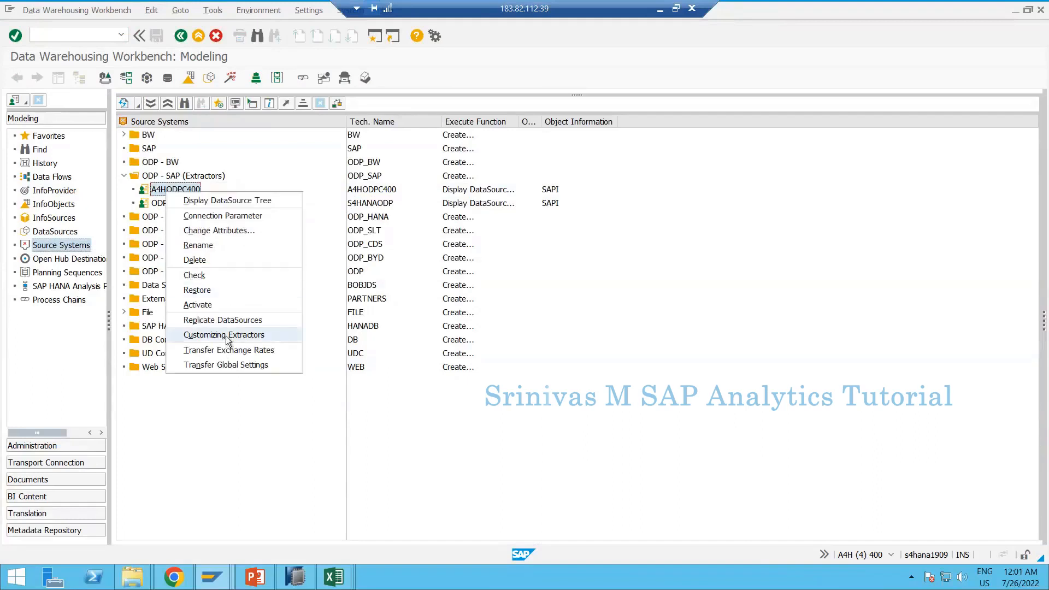
click(185, 467)
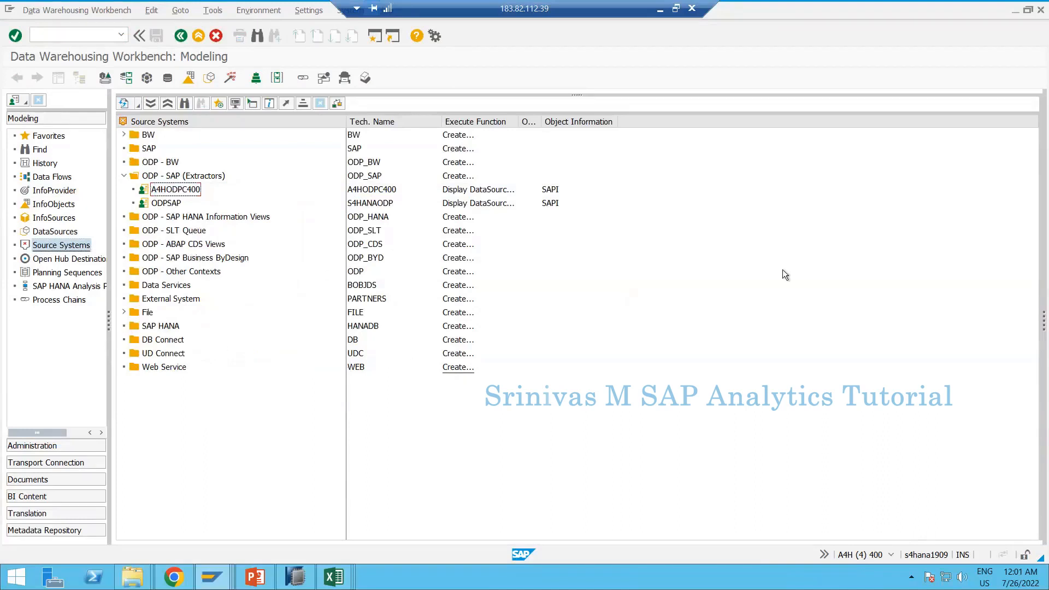
- Start the ABAP Dictionary with /nse11, display database table TCURR and highlight its short description
click(84, 41)
text(/nse11)
key(Return)
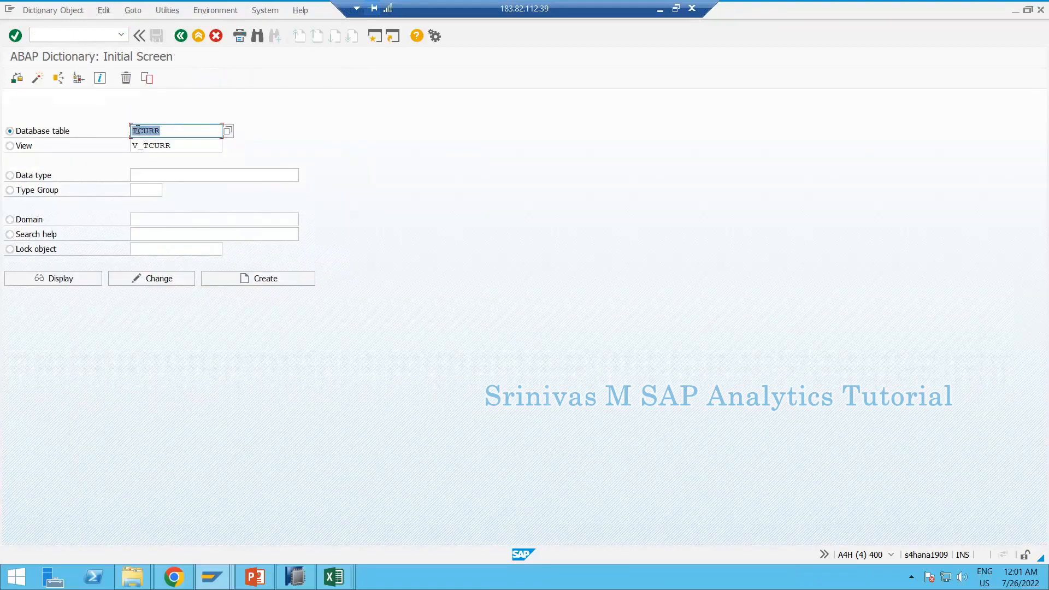
drag(138, 129, 150, 139)
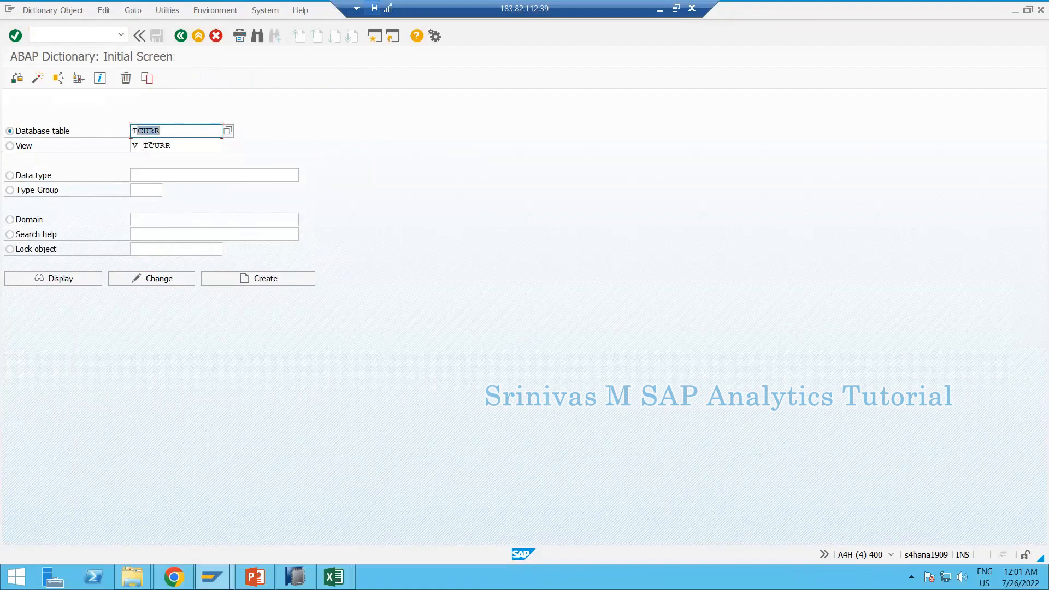
click(61, 279)
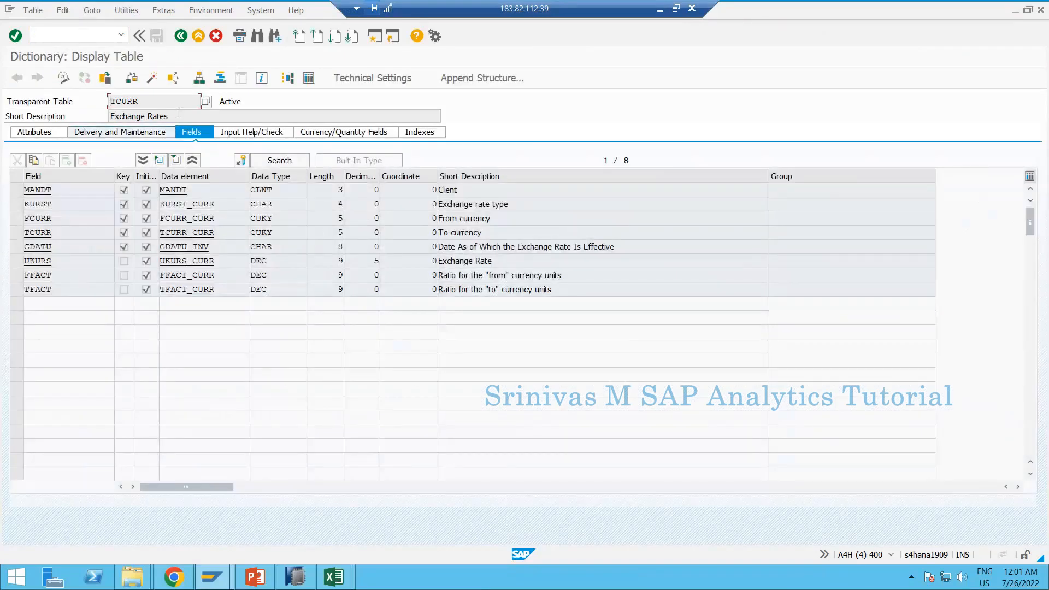
drag(177, 116, 109, 115)
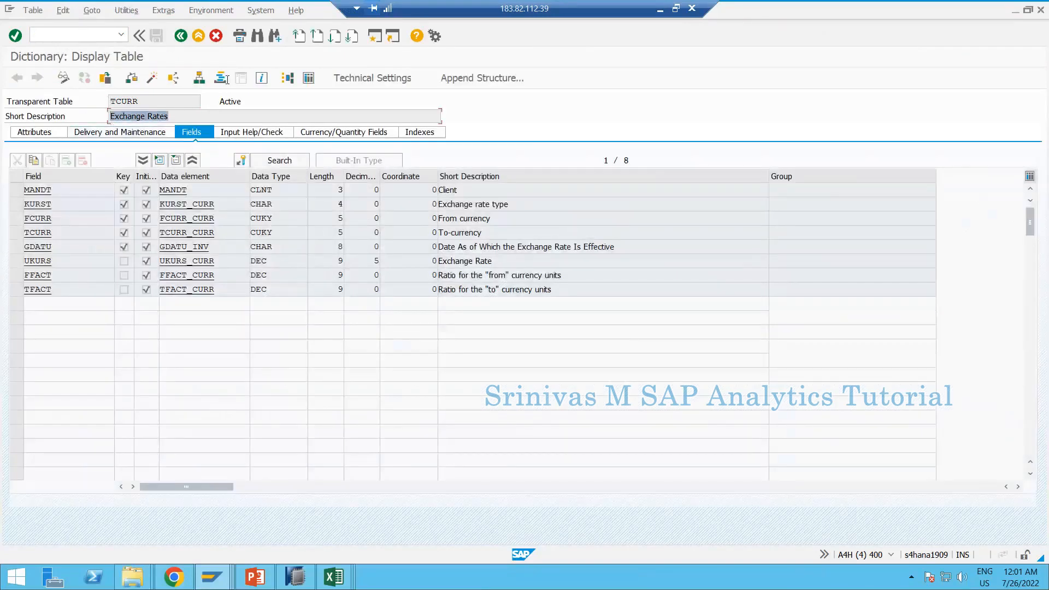
- List the contents of table TCURR without selection criteria and examine the exchange rate, from-currency, to-currency and date columns
click(312, 78)
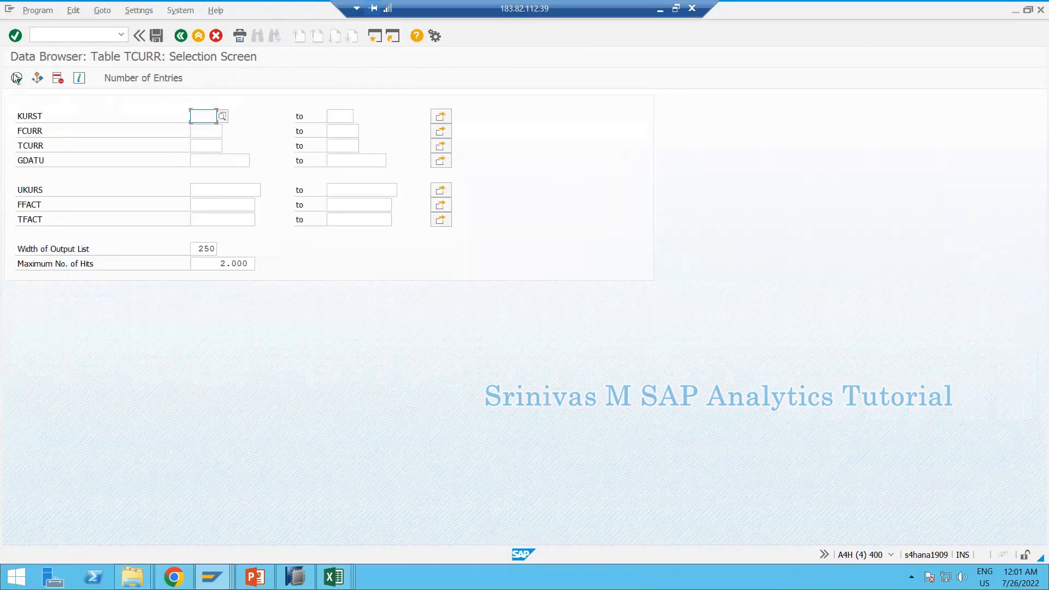
click(16, 77)
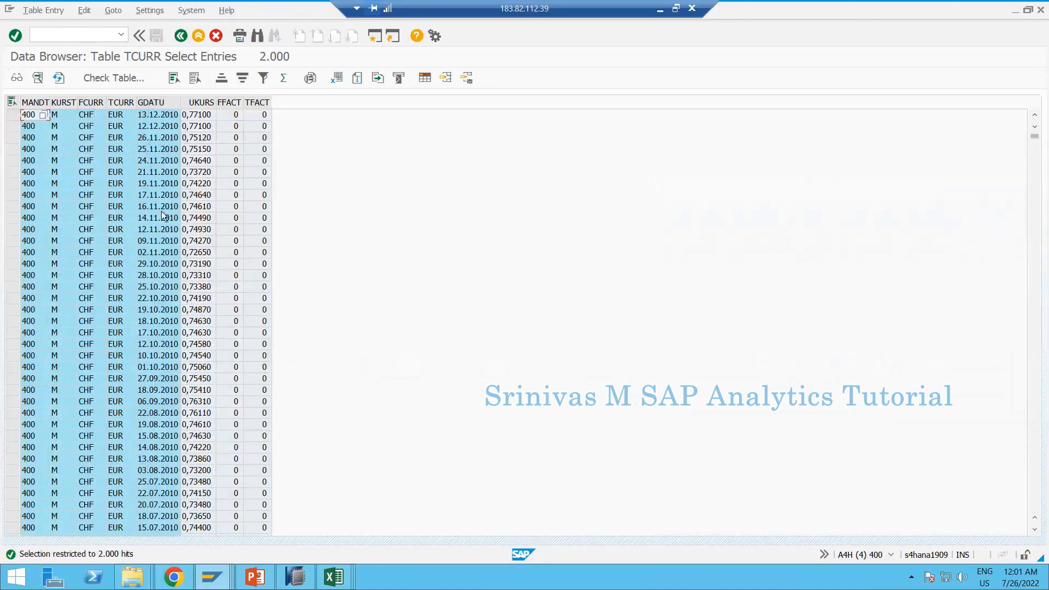
click(198, 310)
click(114, 241)
click(90, 102)
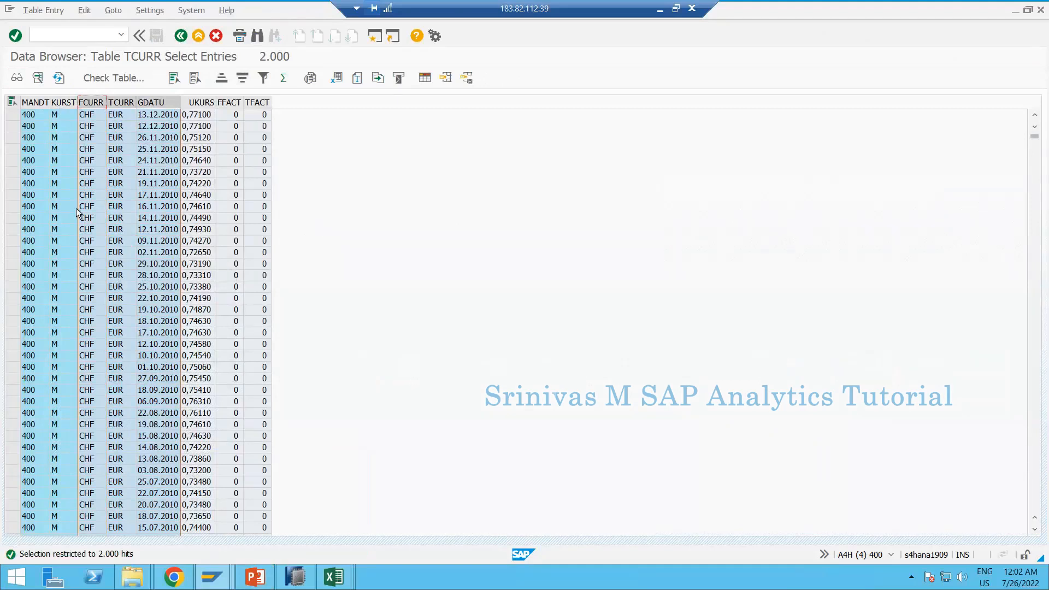
click(109, 162)
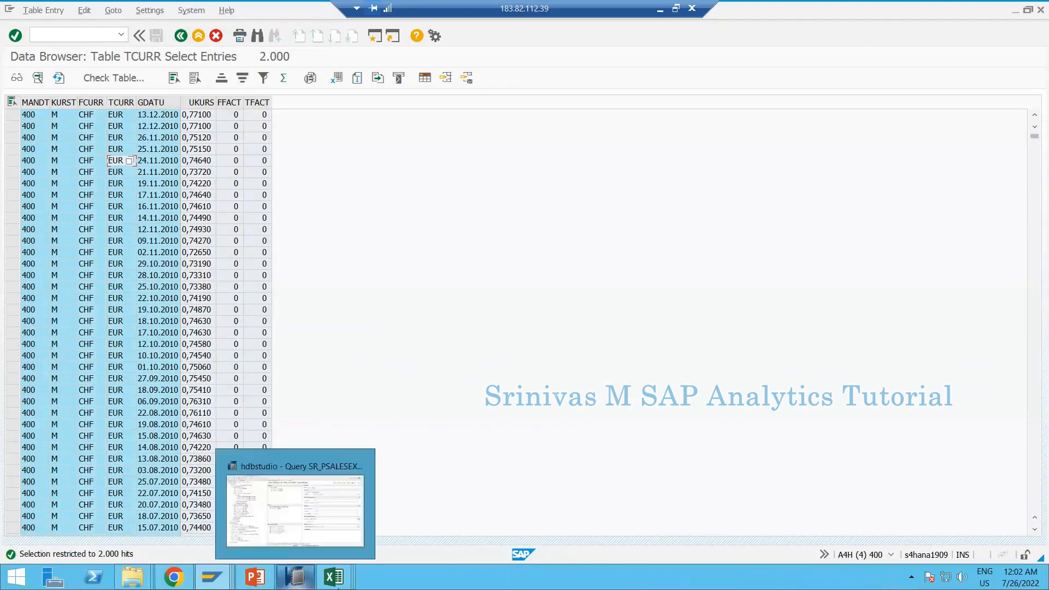
- Switch to the Book1 workbook in Excel and review the sales amounts by currency and Created On date
click(334, 576)
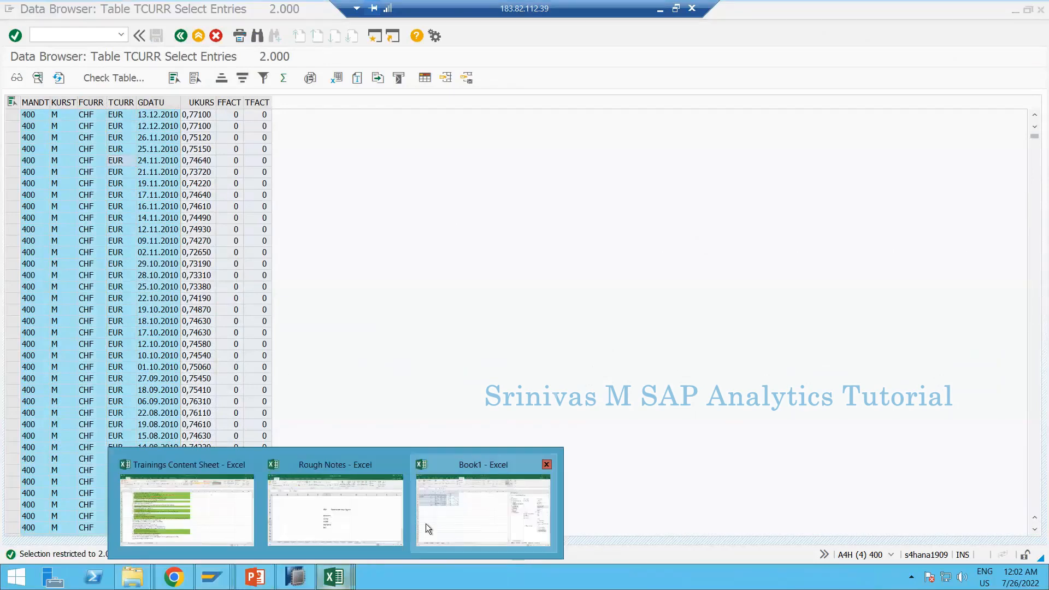
click(467, 521)
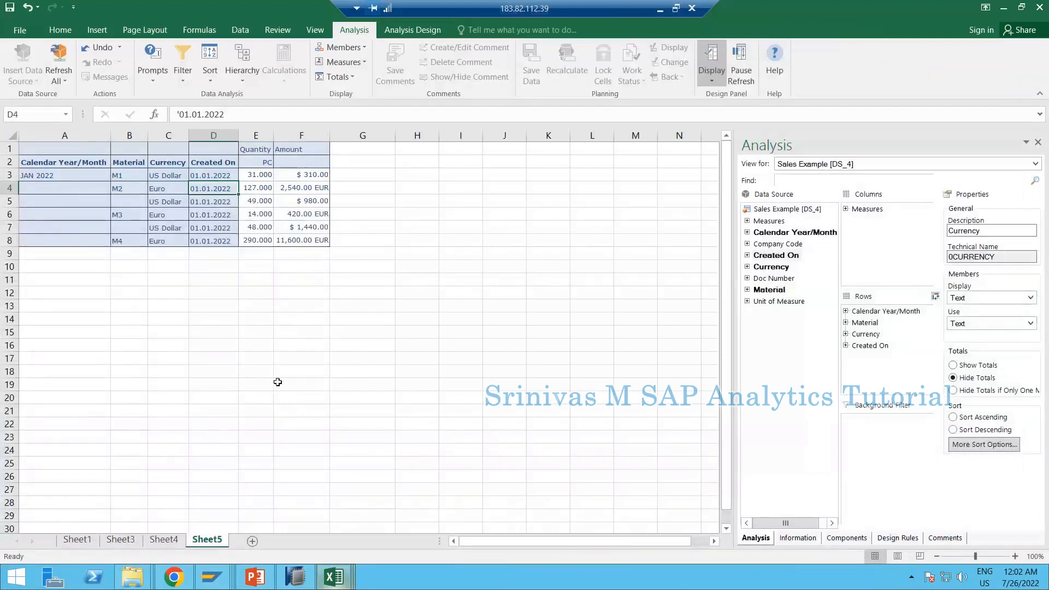
drag(268, 382, 306, 383)
mouse_move(229, 571)
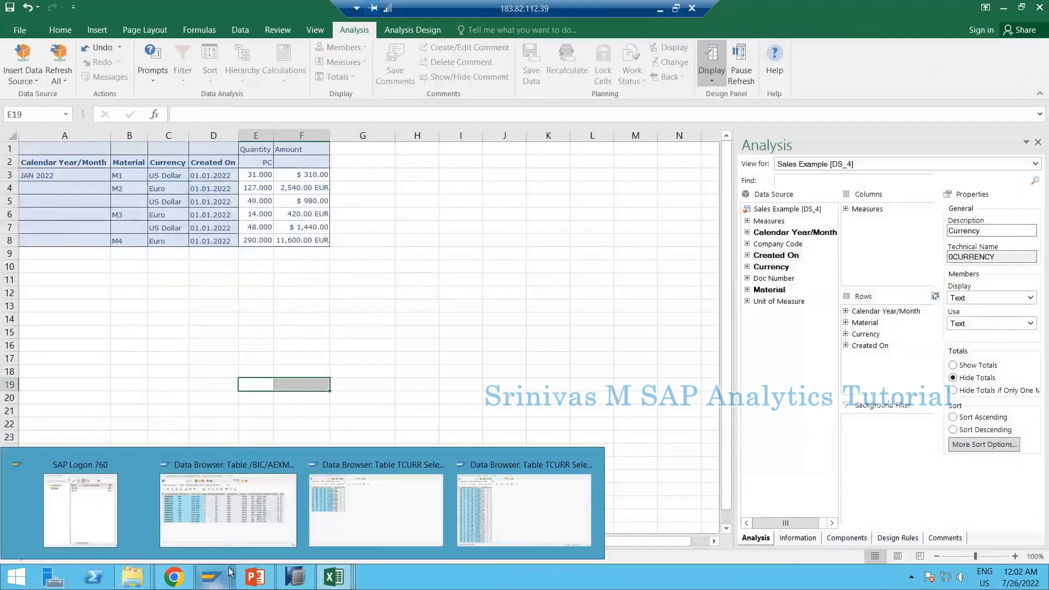
click(353, 334)
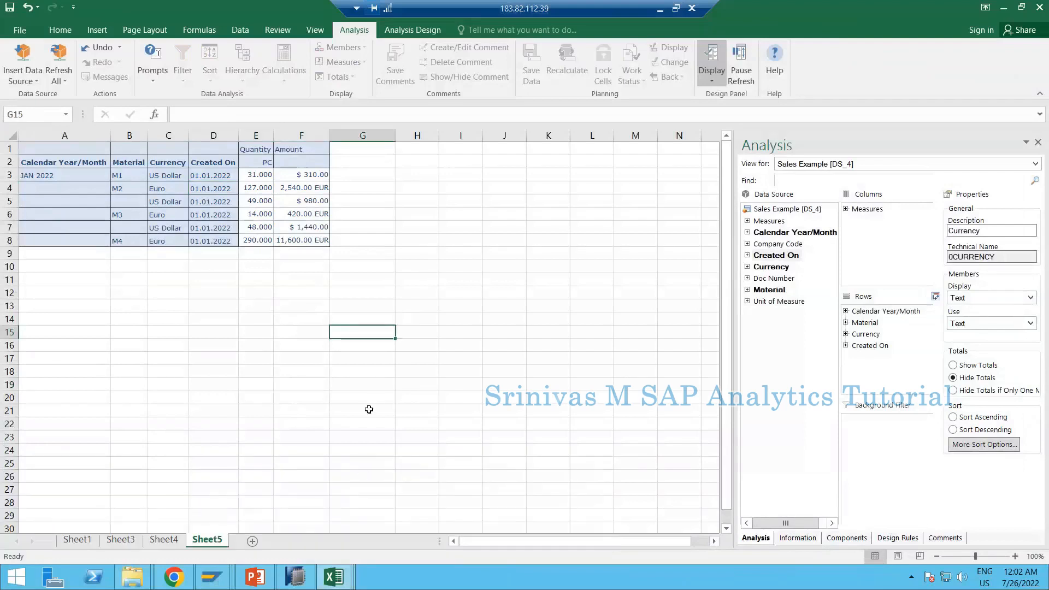
- Check the exchange rate type column in the SAP TCURR list restricted to type 2001, and return to the unrestricted TCURR list
mouse_move(217, 571)
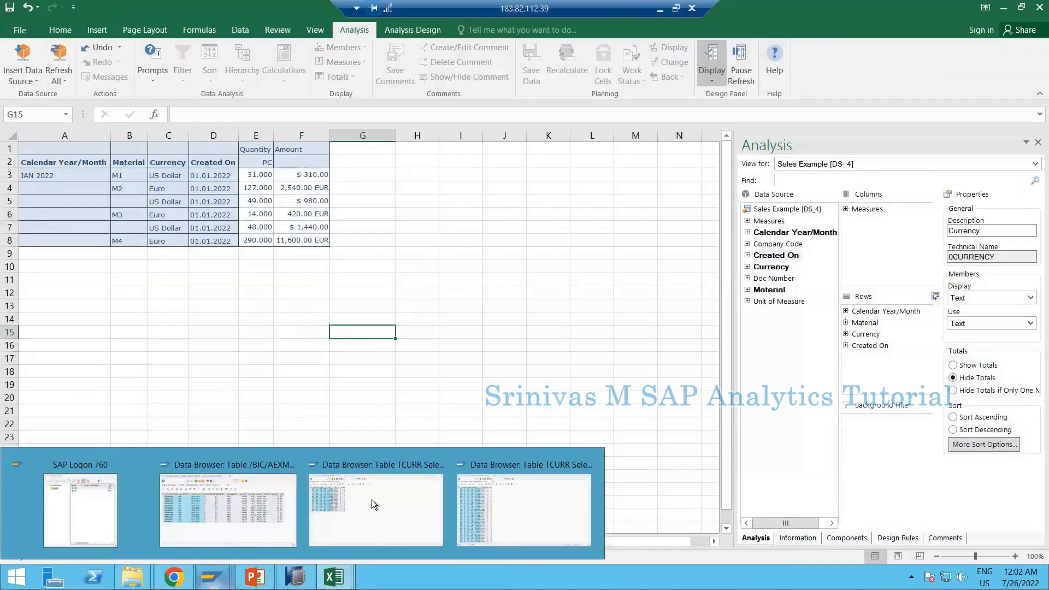
click(382, 519)
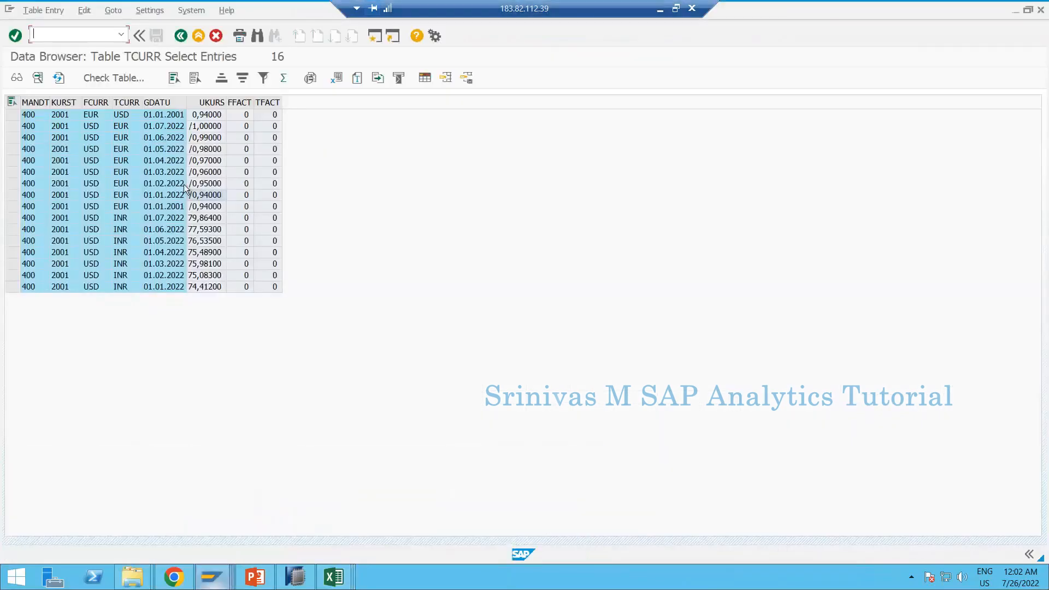
click(153, 158)
click(61, 103)
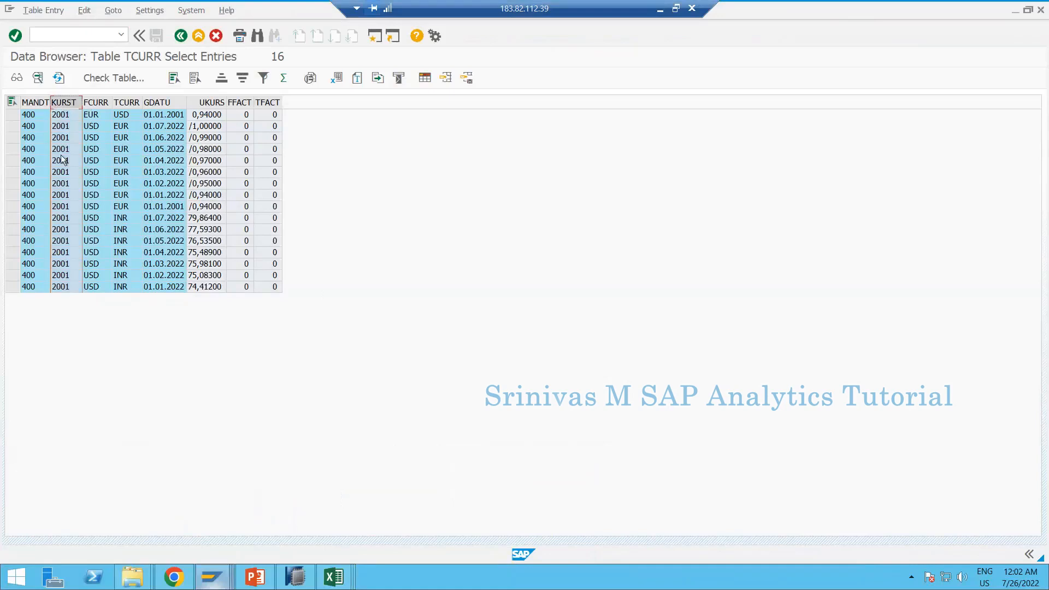
click(213, 578)
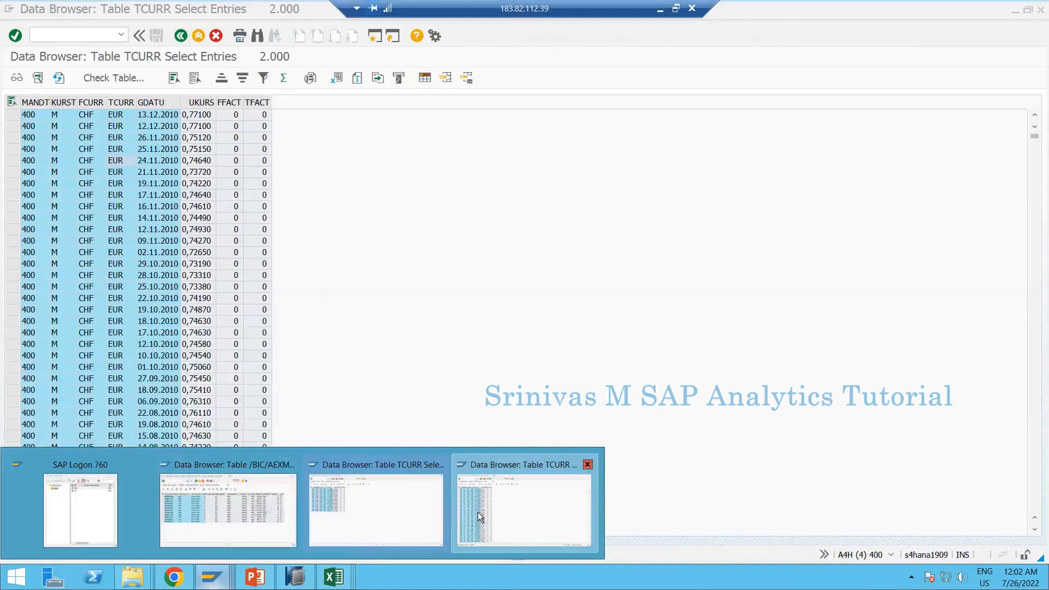
click(479, 516)
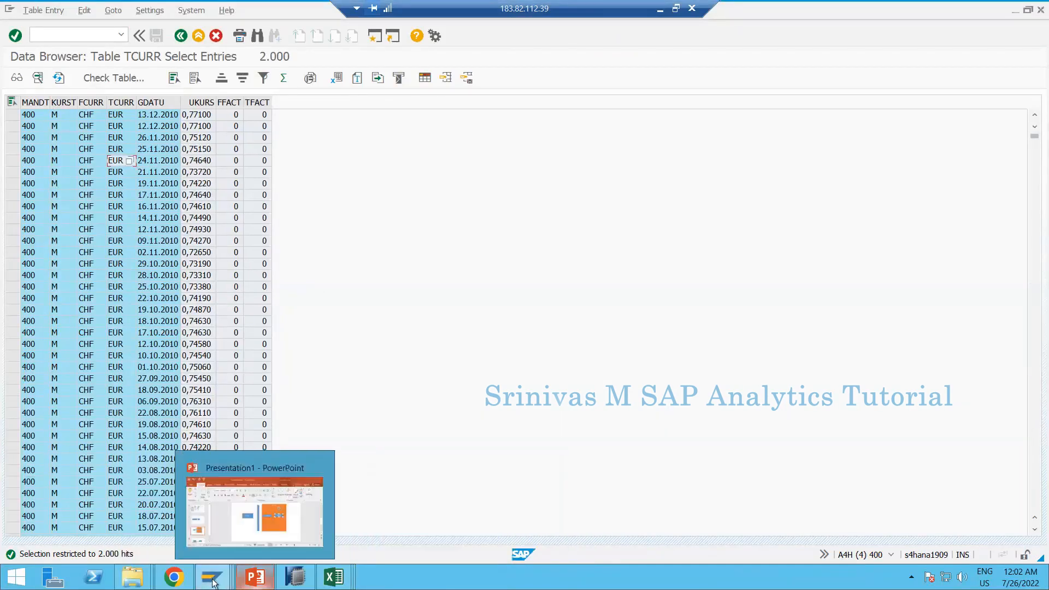
- Return to the unrestricted TCURR list and open an additional SAP session window from it
mouse_move(213, 582)
click(537, 497)
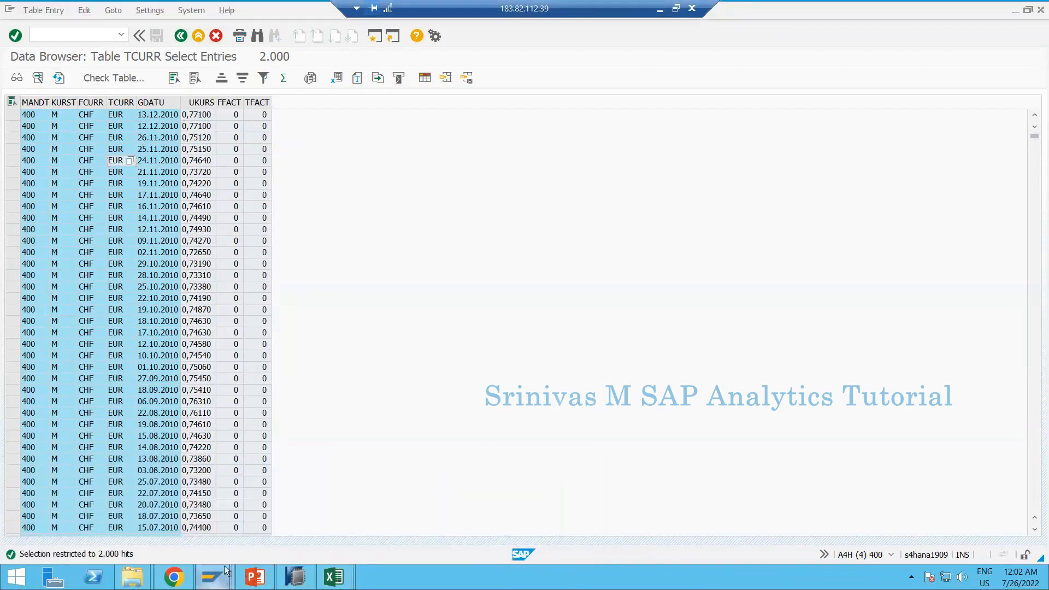
mouse_move(212, 577)
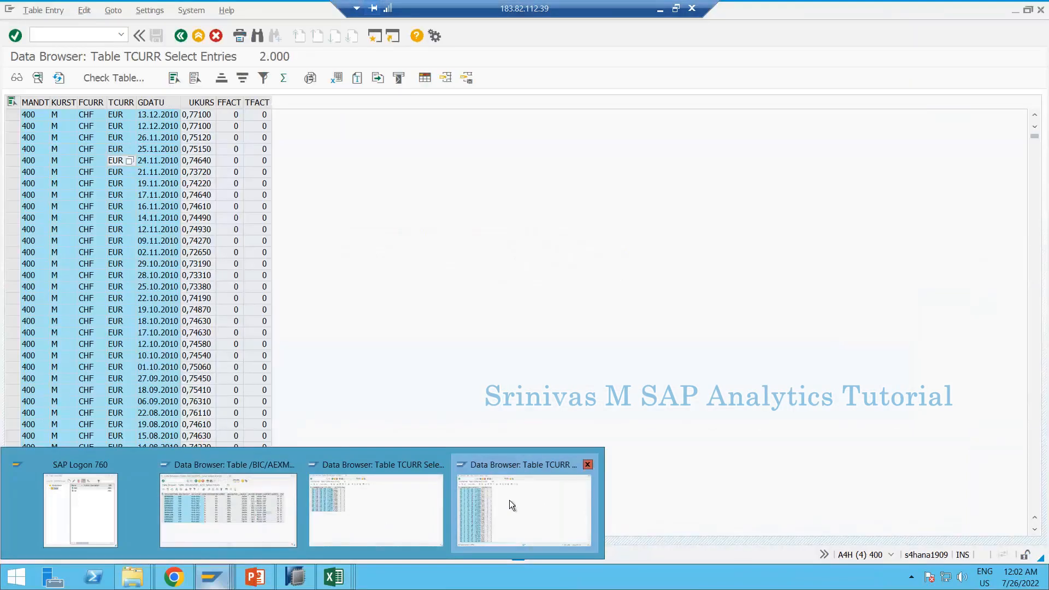
click(509, 500)
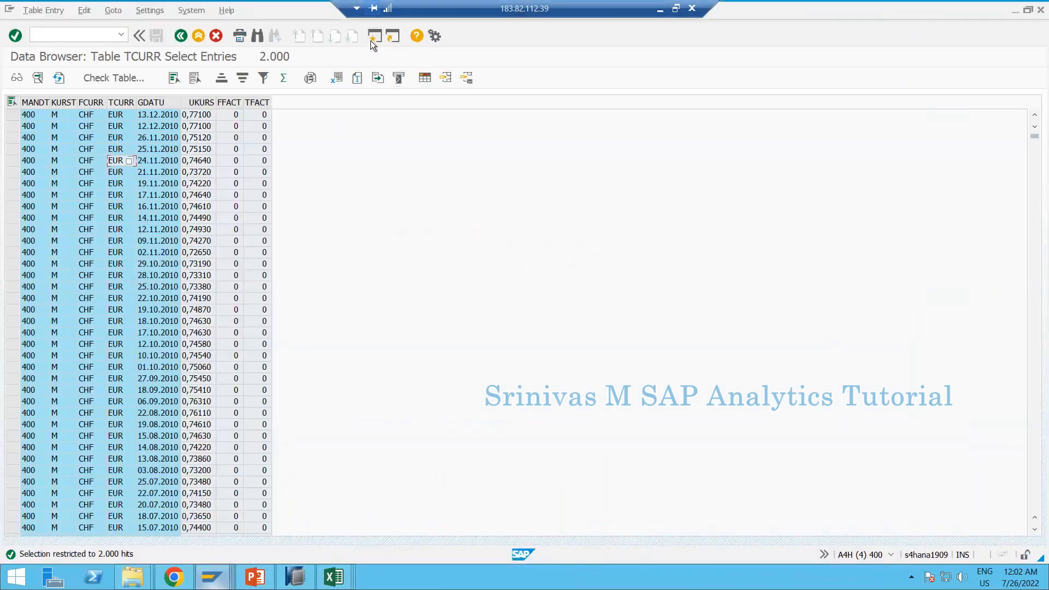
click(373, 38)
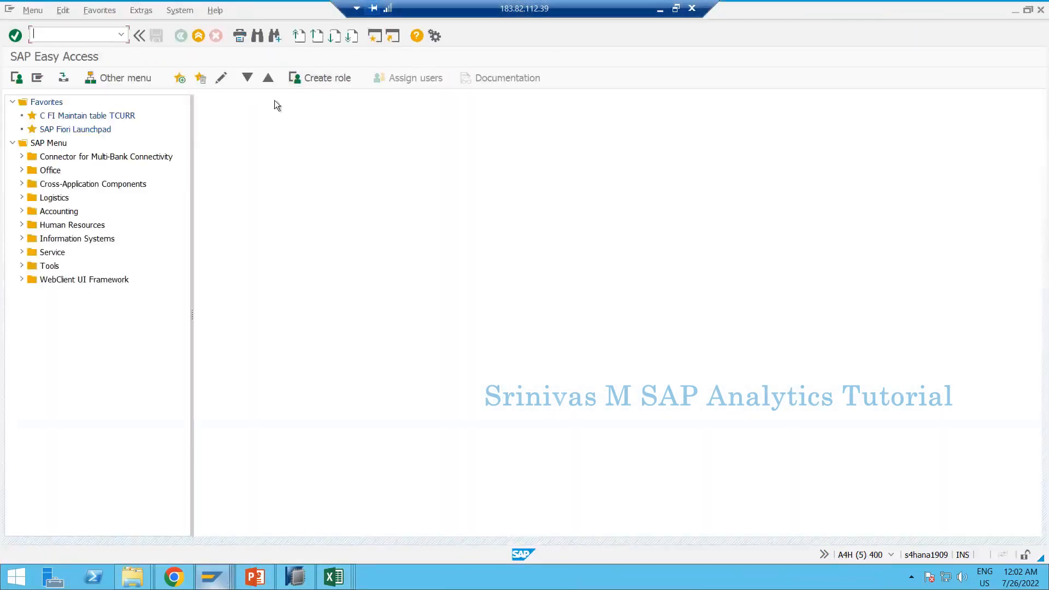
- Log on to the S4 system in client 400 with the user name and password, continuing without ending any other logons
mouse_move(257, 570)
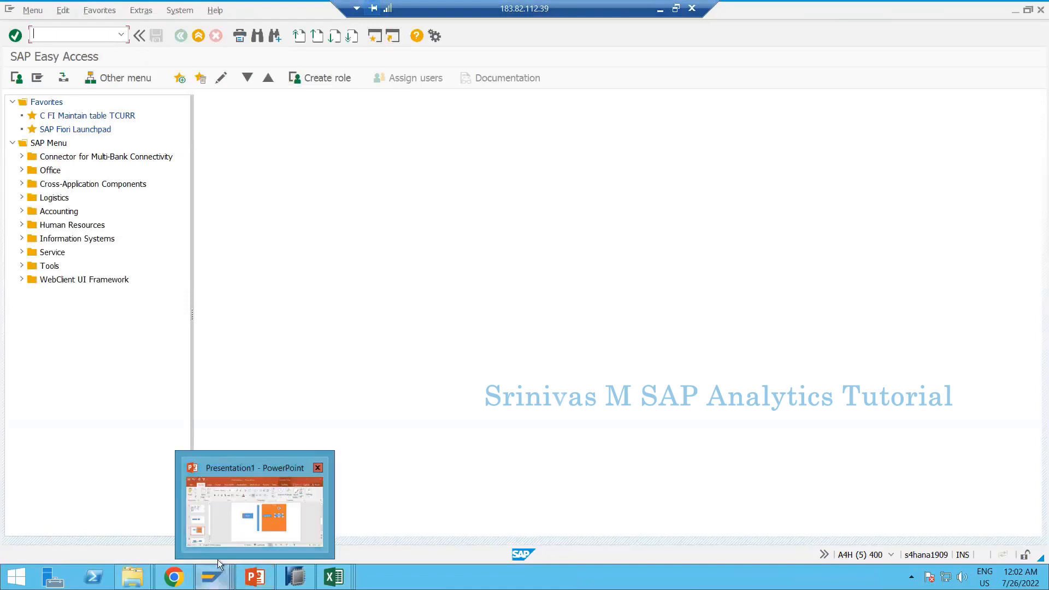
mouse_move(212, 575)
click(80, 518)
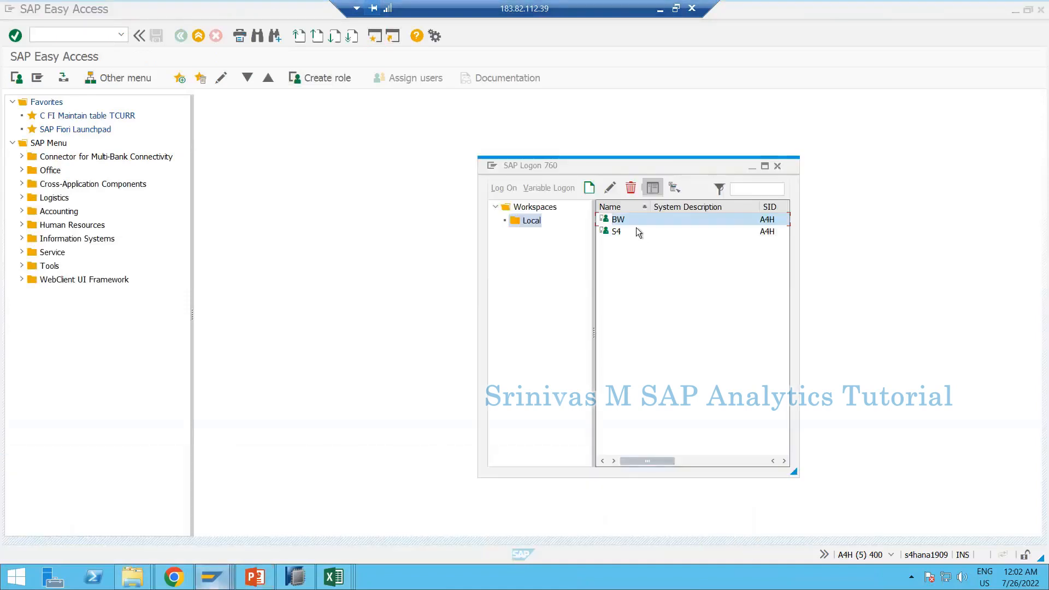
double_click(637, 232)
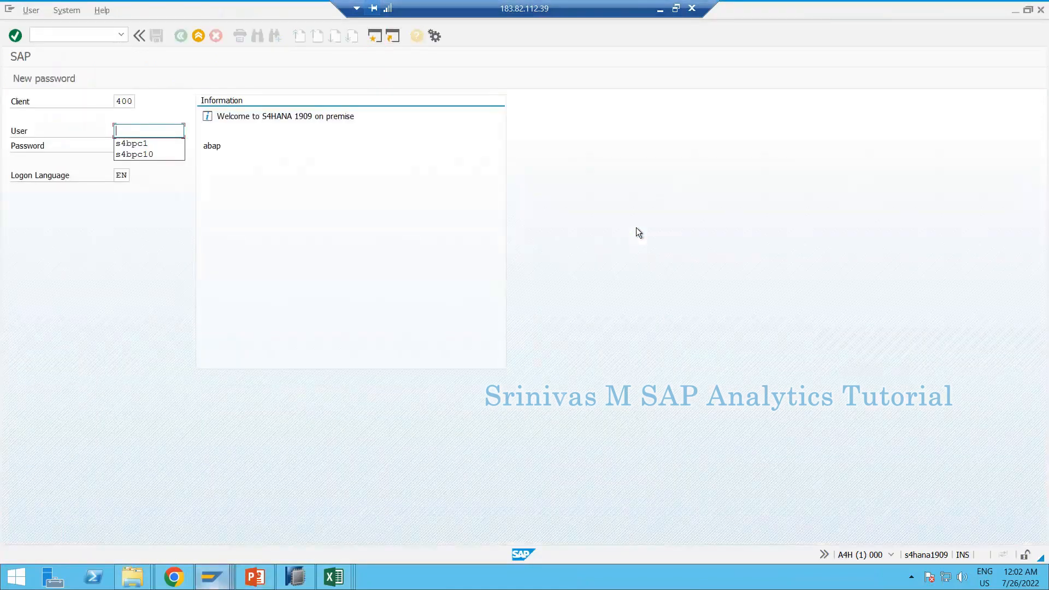
key(Down)
key(Tab)
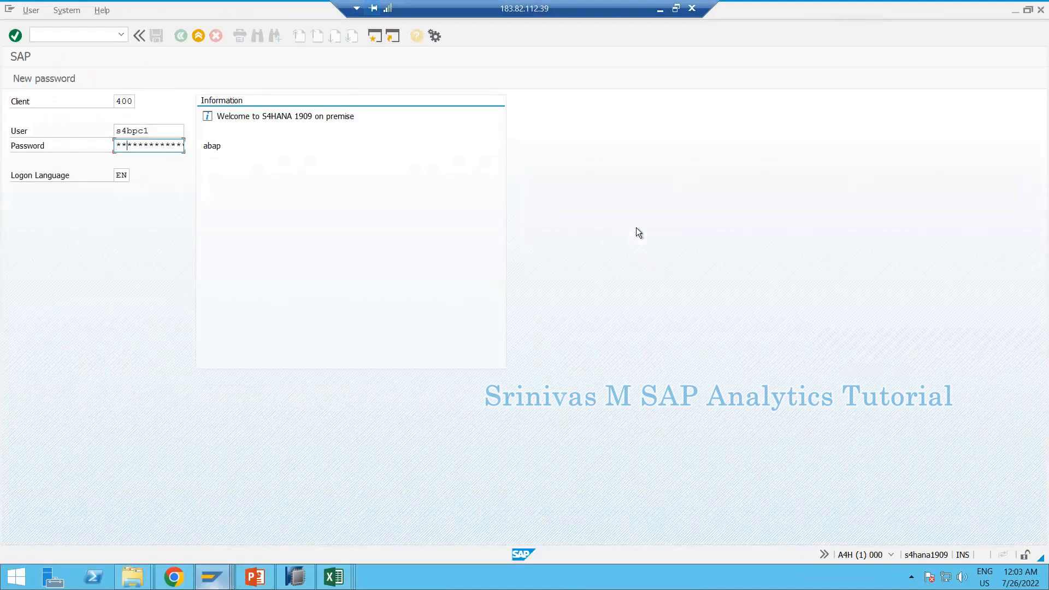
key(Return)
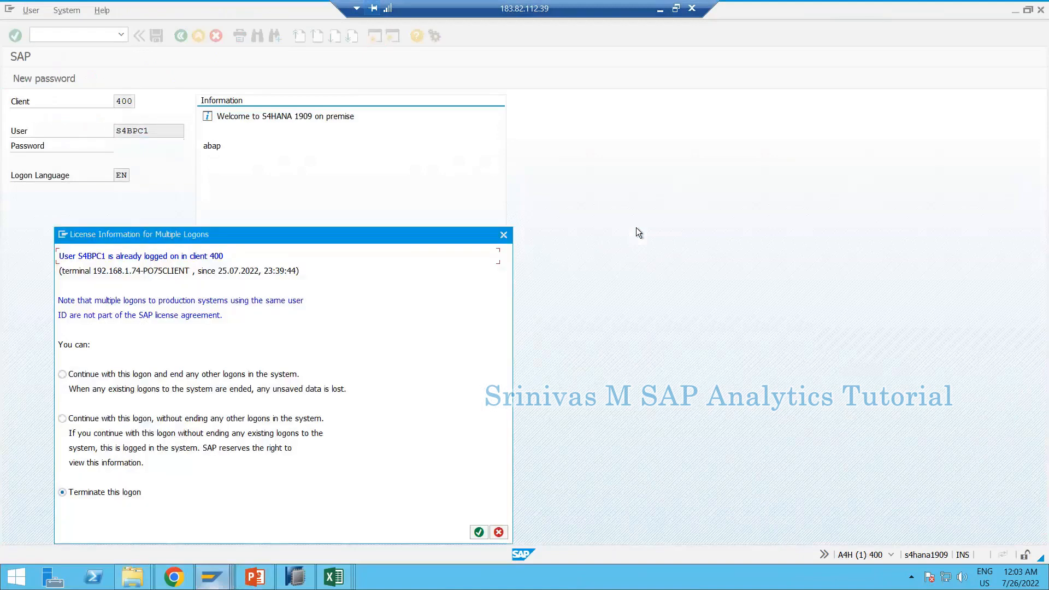
click(242, 422)
key(Return)
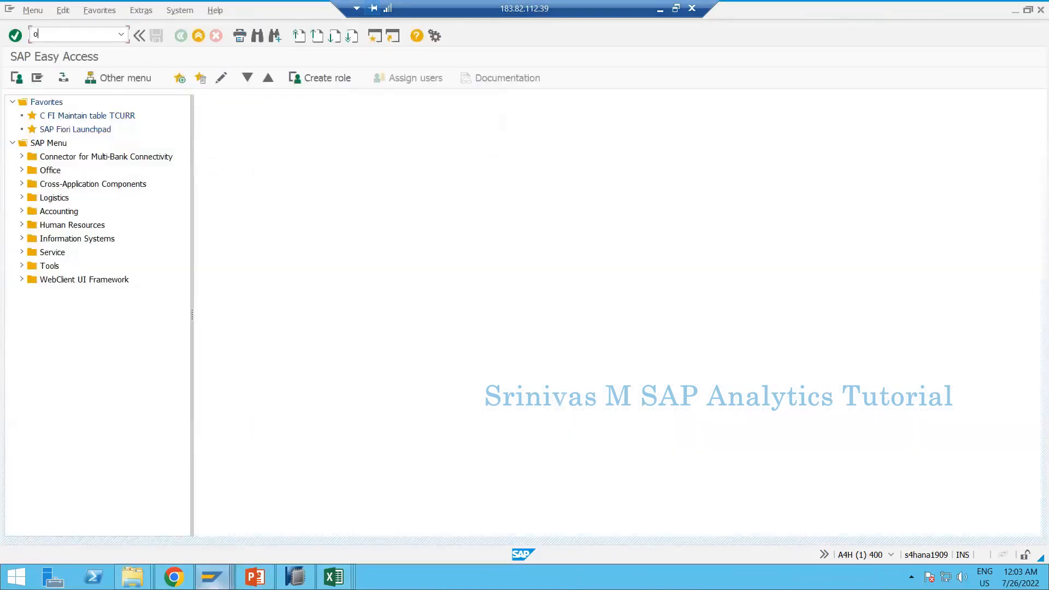
- Open the currency exchange rates maintenance view with ob08 and display the possible exchange rate types in a list moved clear of the first columns
text(ob08)
key(Return)
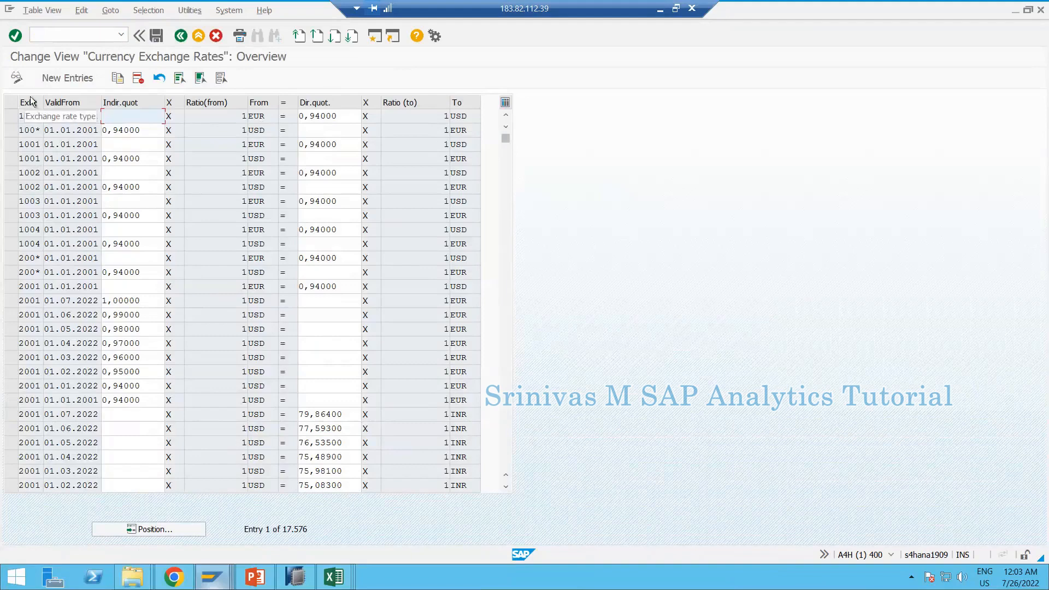
click(30, 158)
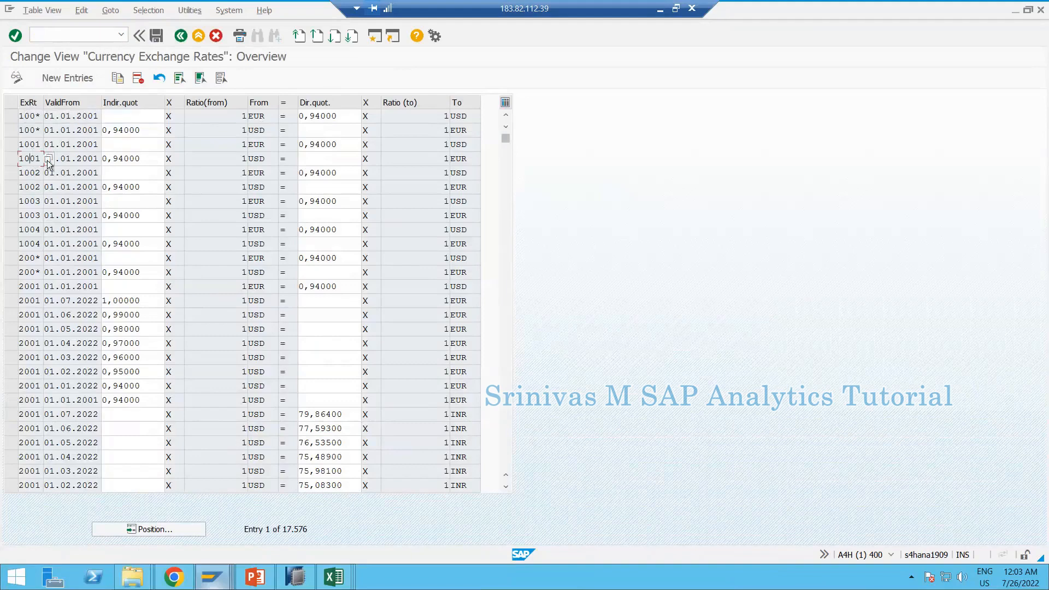
click(47, 159)
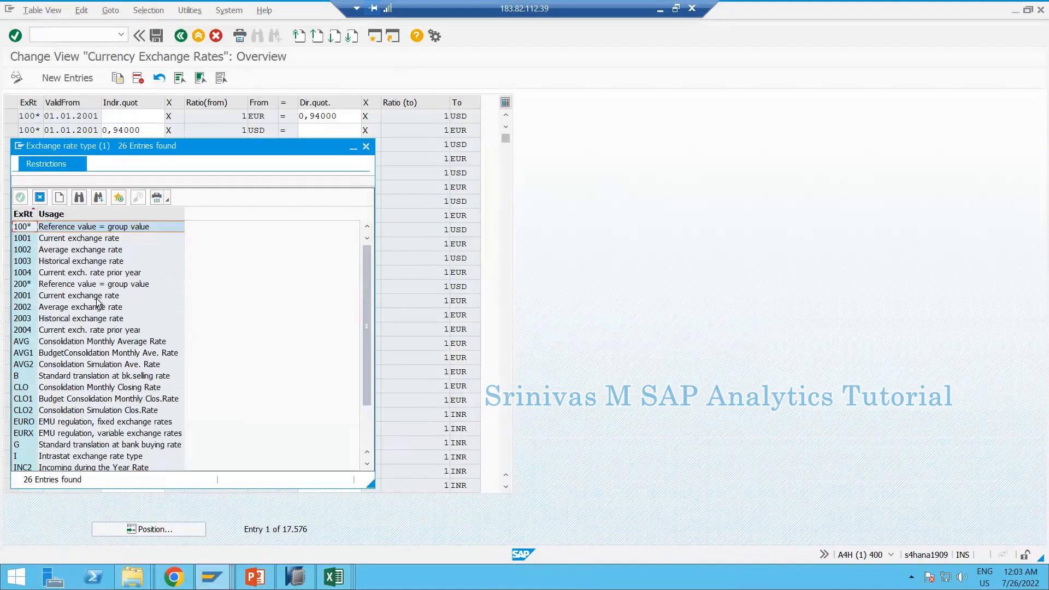
drag(184, 149, 351, 144)
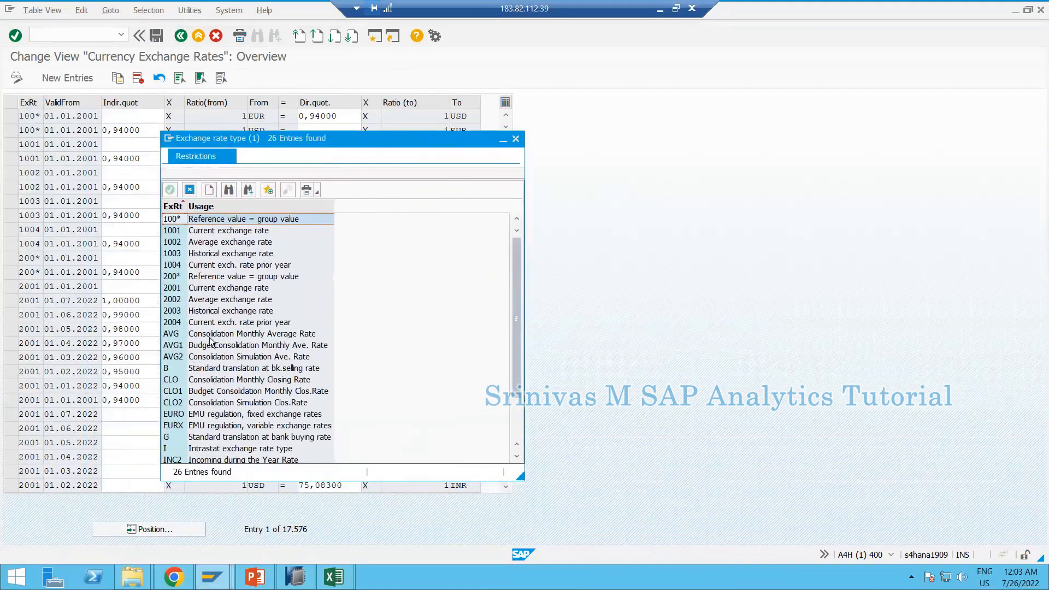
- Examine the exchange rate types and their usages, such as current, average and historical rates, through the whole list
click(237, 291)
click(208, 302)
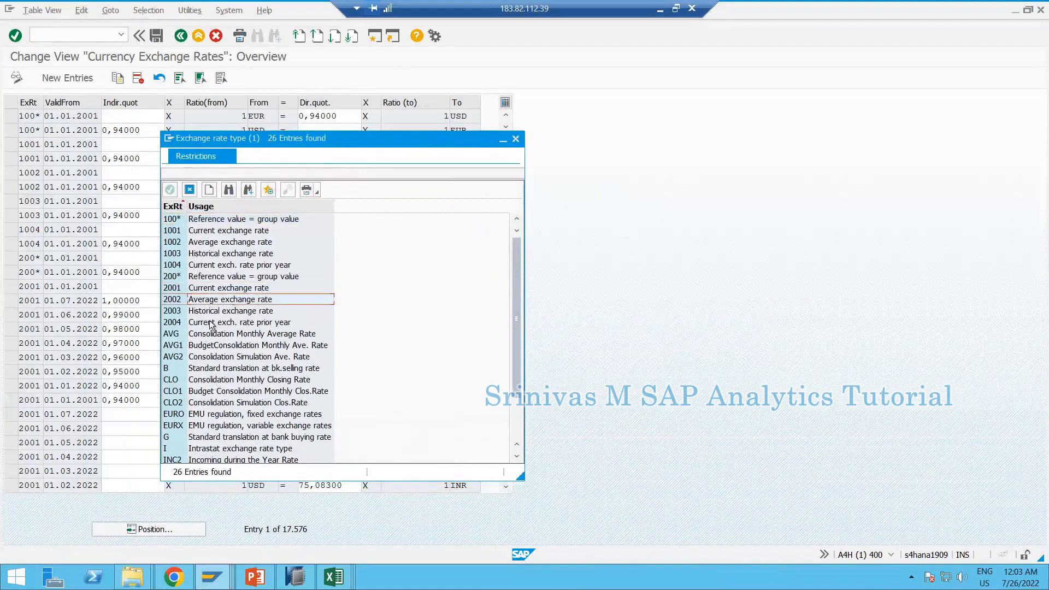
click(218, 311)
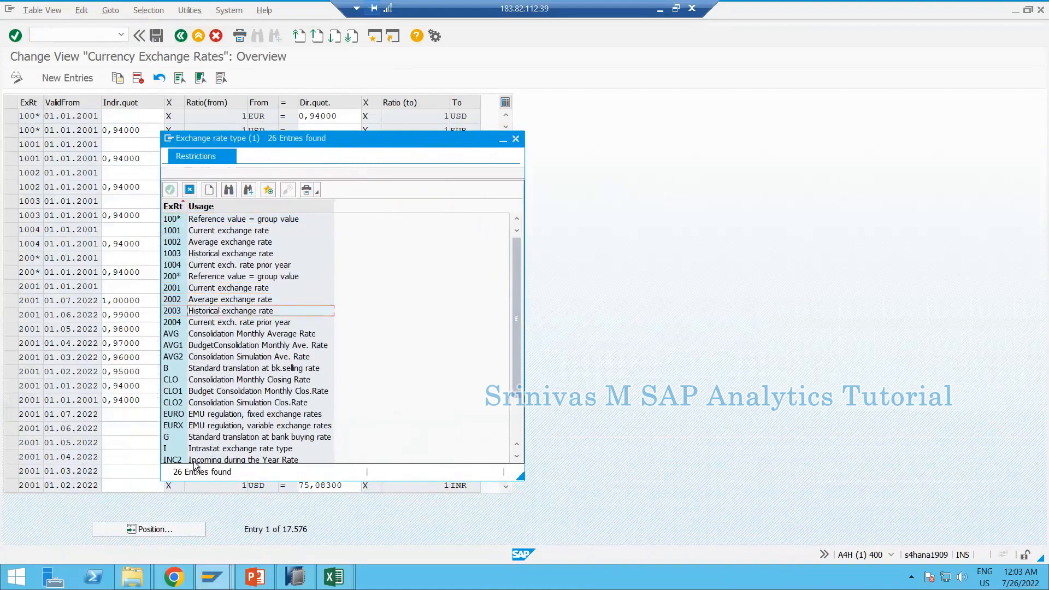
click(213, 336)
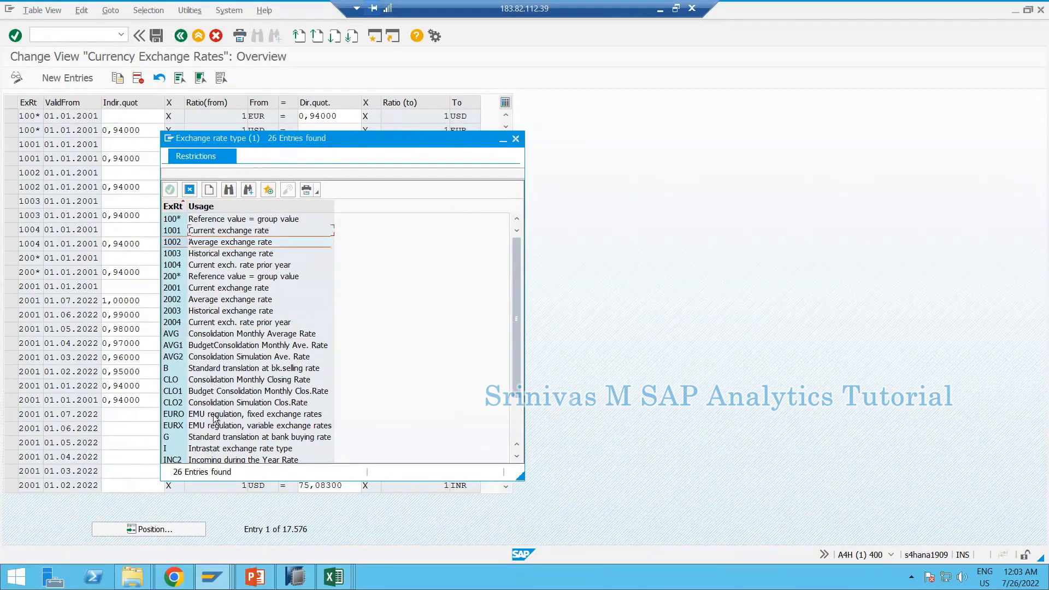
scroll(214, 420, down, 2)
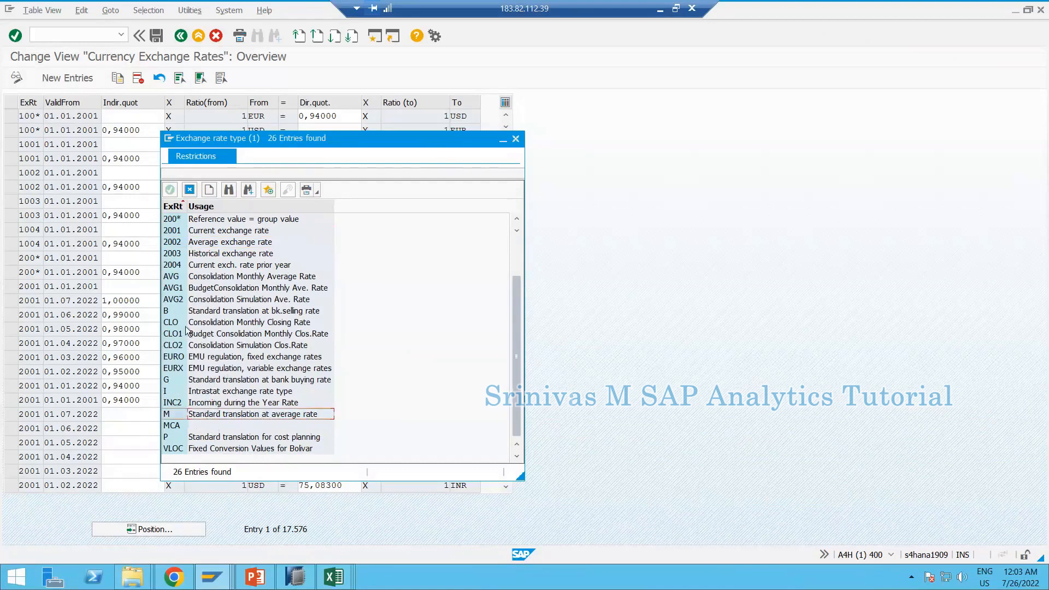
scroll(192, 268, up, 2)
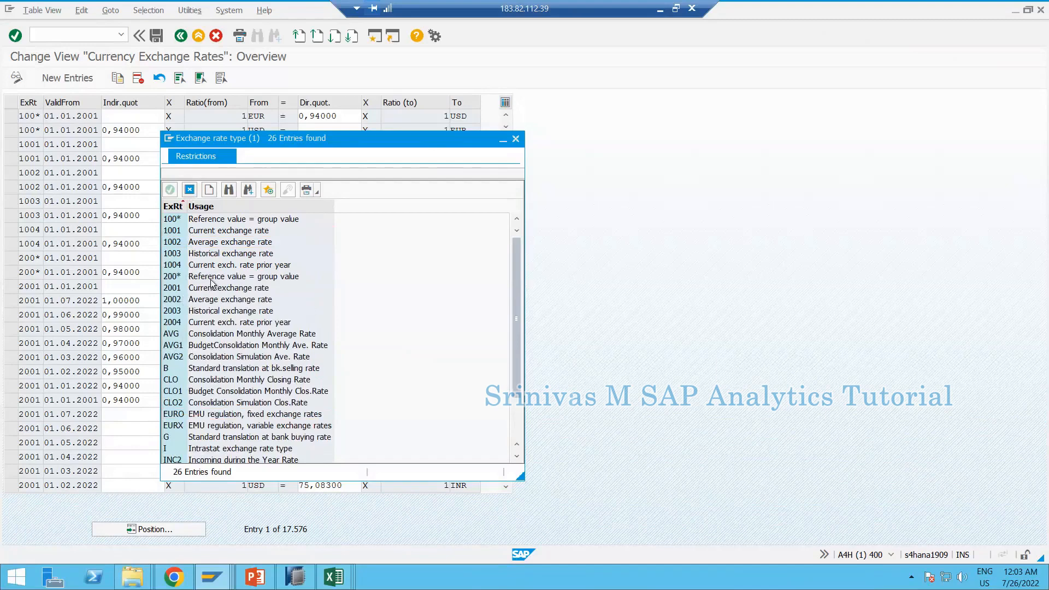
click(233, 311)
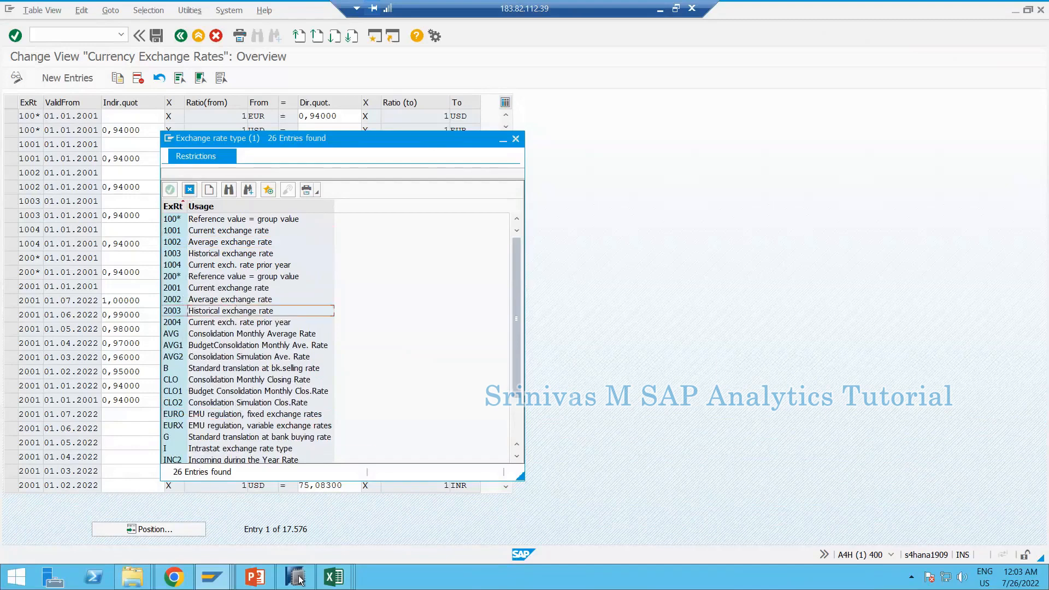
- Switch to the Book1 workbook in Excel and check the January 2022 Euro amount for material M2
click(334, 577)
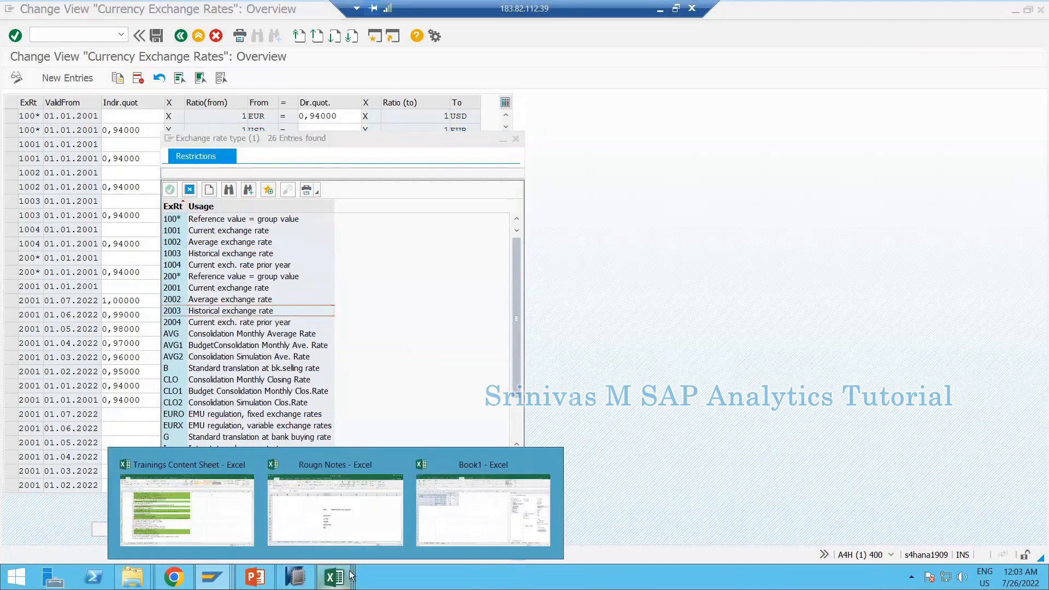
click(461, 505)
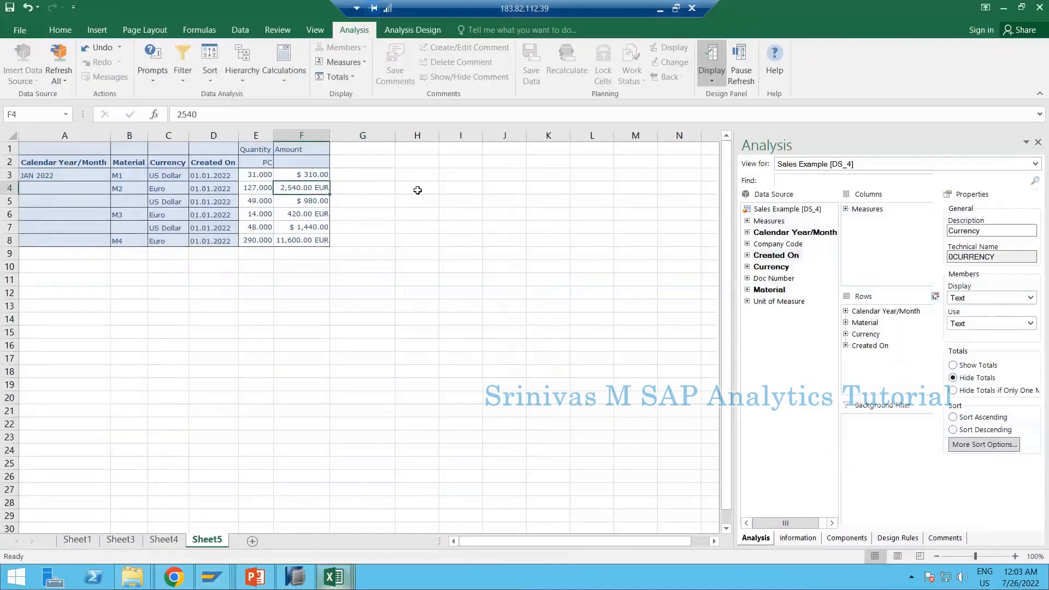
click(417, 190)
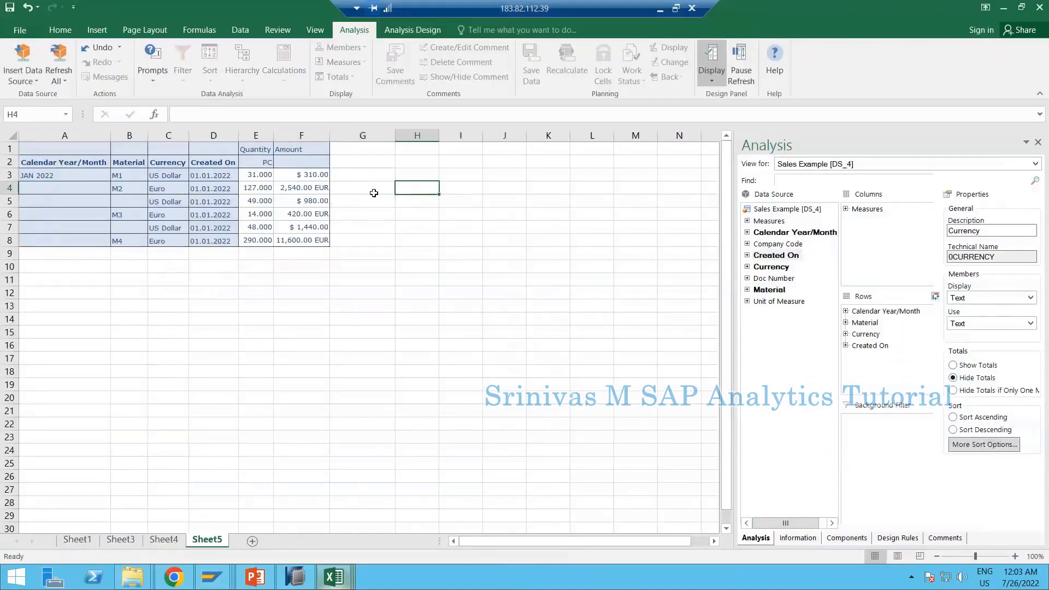
click(304, 186)
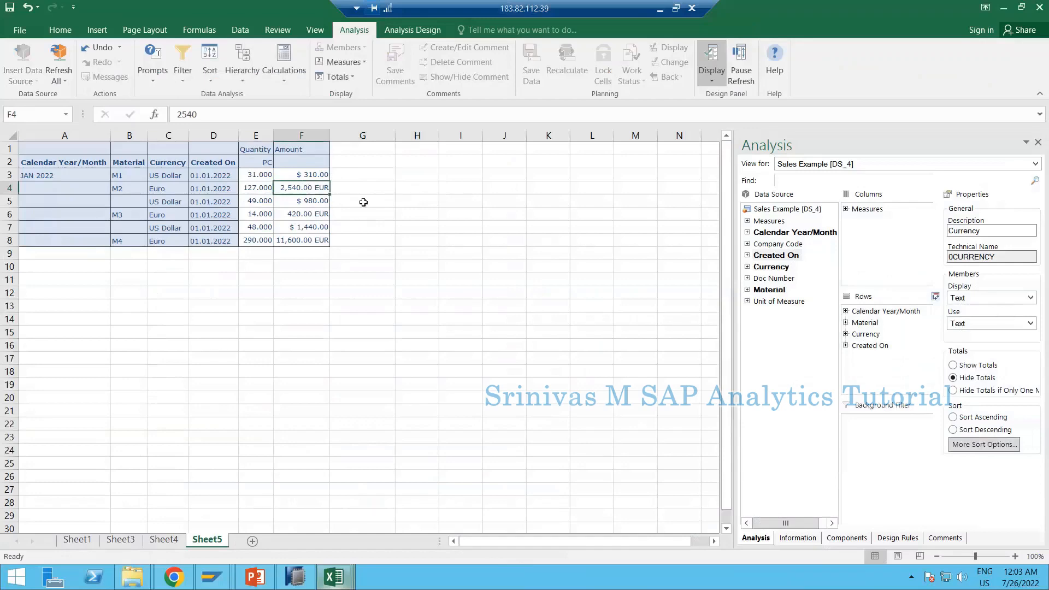
- Return to the exchange rate type list in SAP, check the usage of type 2001, and close the list
click(295, 576)
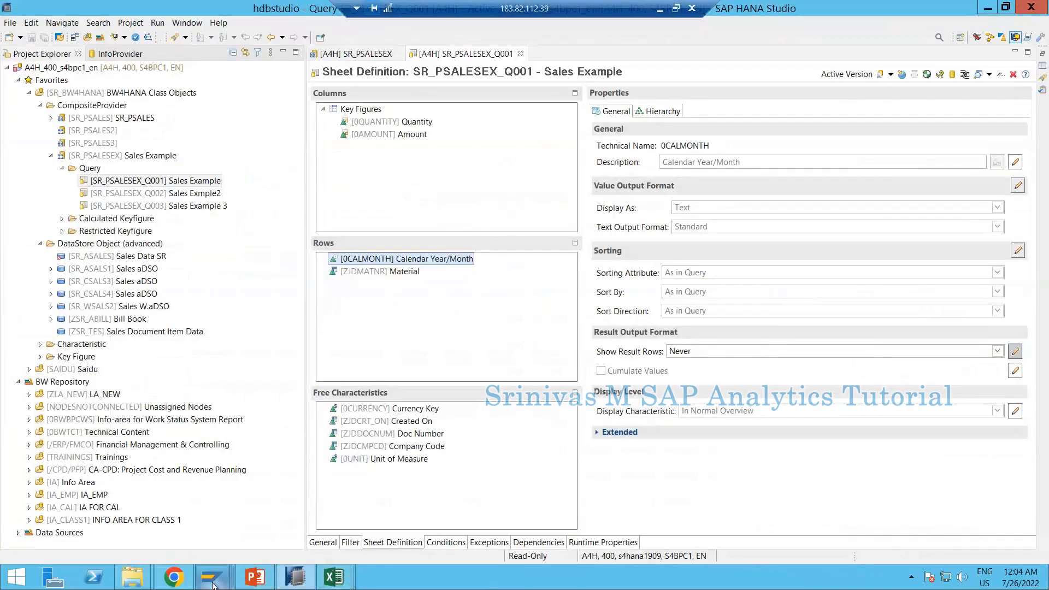
click(215, 583)
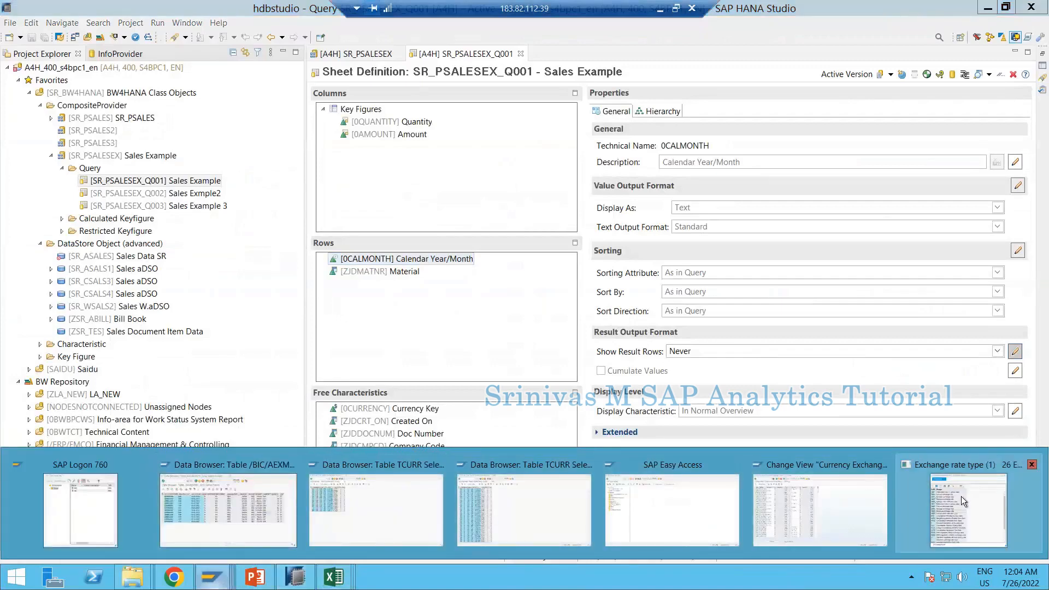
click(961, 496)
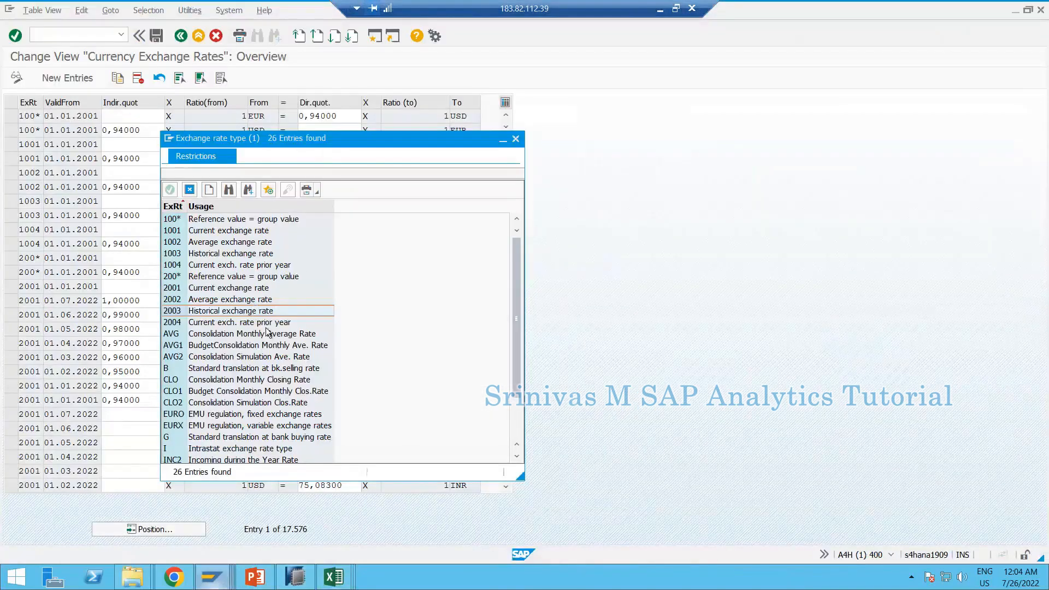
click(192, 288)
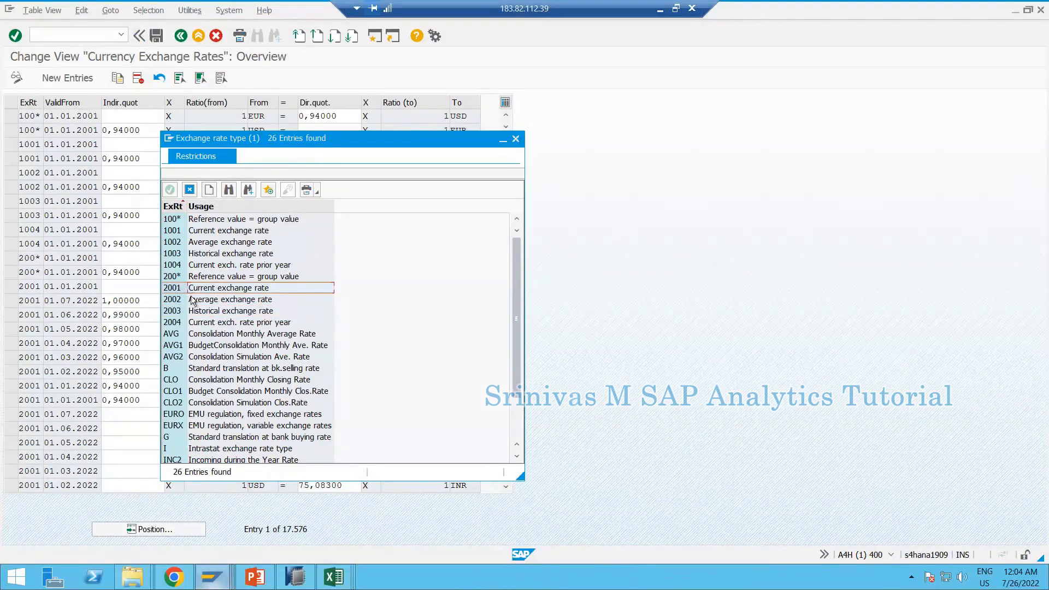
click(515, 140)
mouse_move(209, 578)
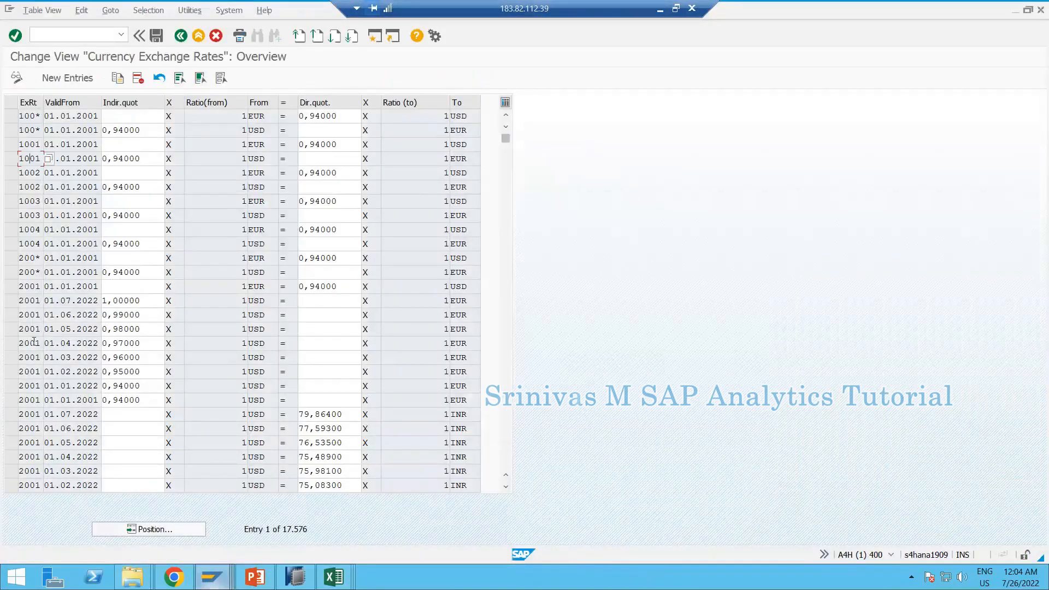
key(F4)
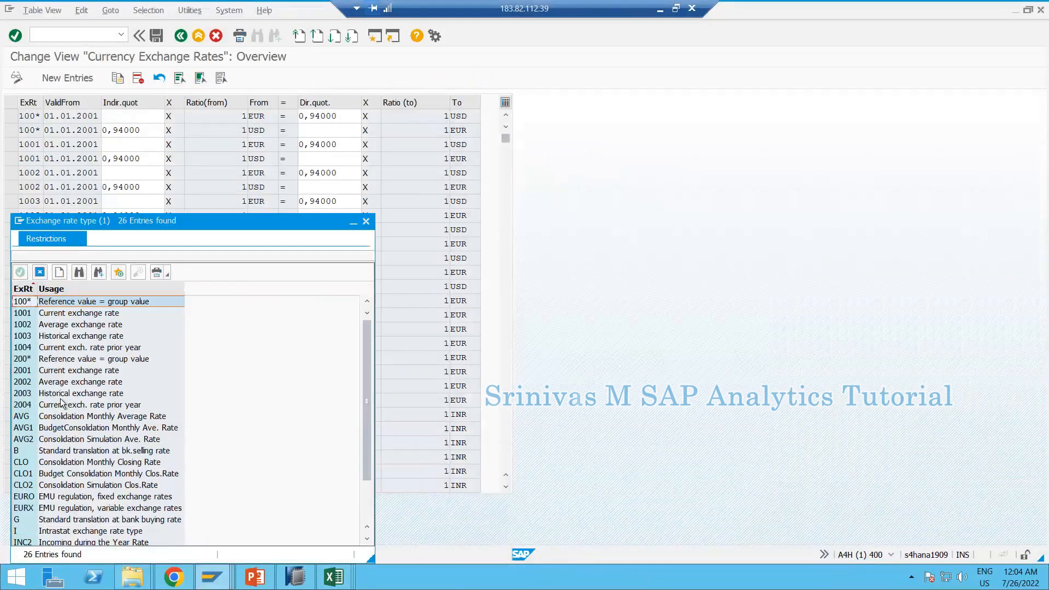
click(44, 371)
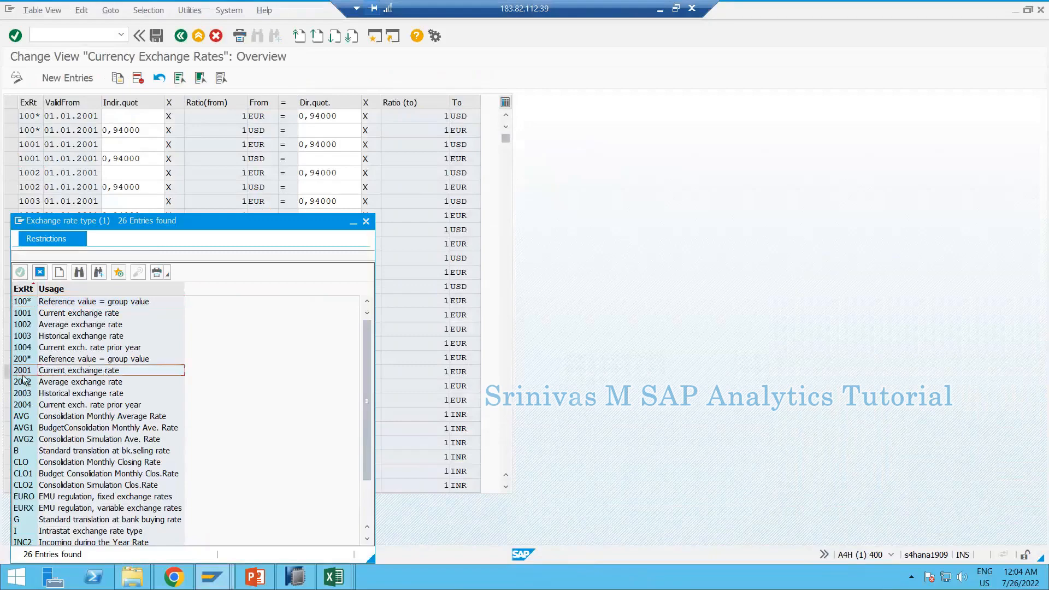
click(365, 220)
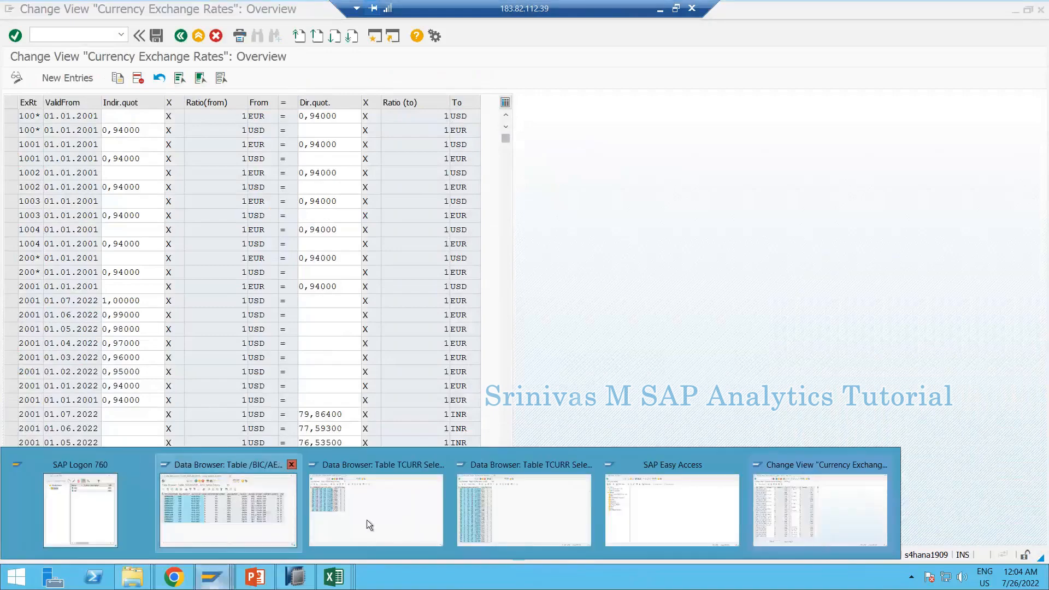
- Switch to the restricted TCURR window and list the entries again for exchange rate type 2001
click(366, 519)
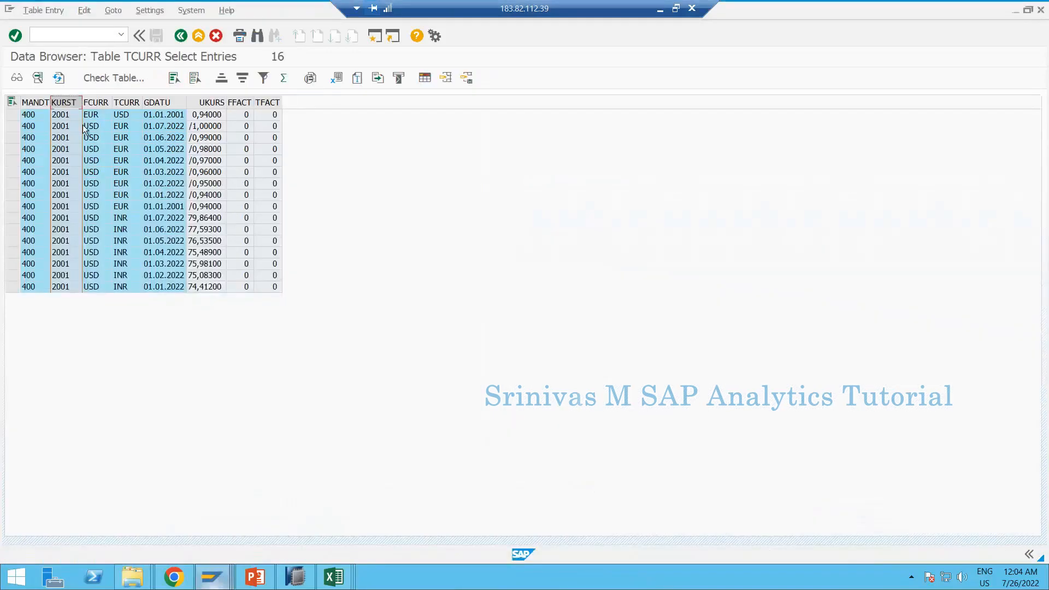
click(180, 36)
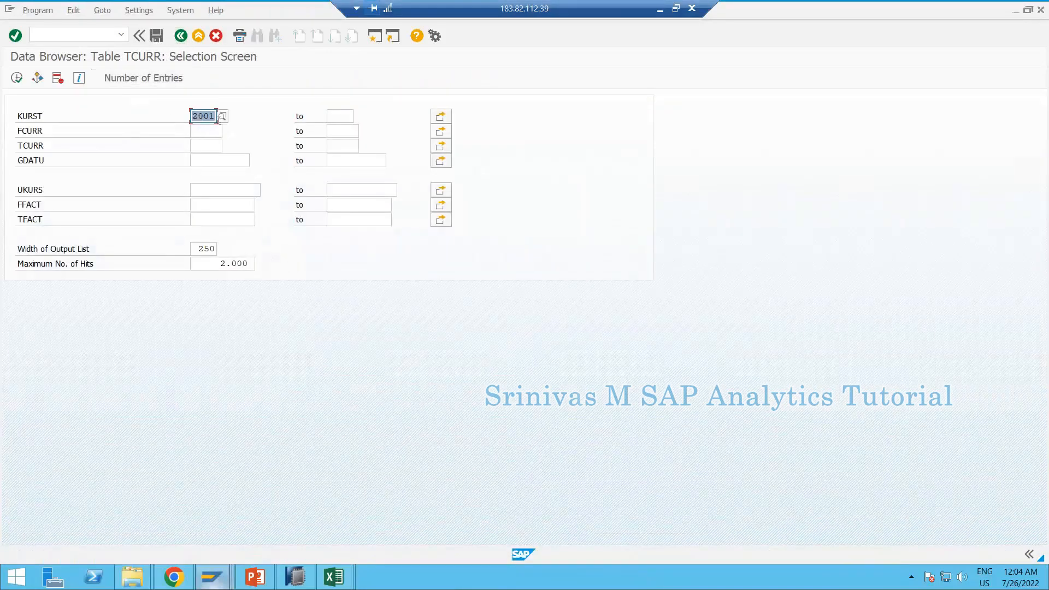
click(17, 77)
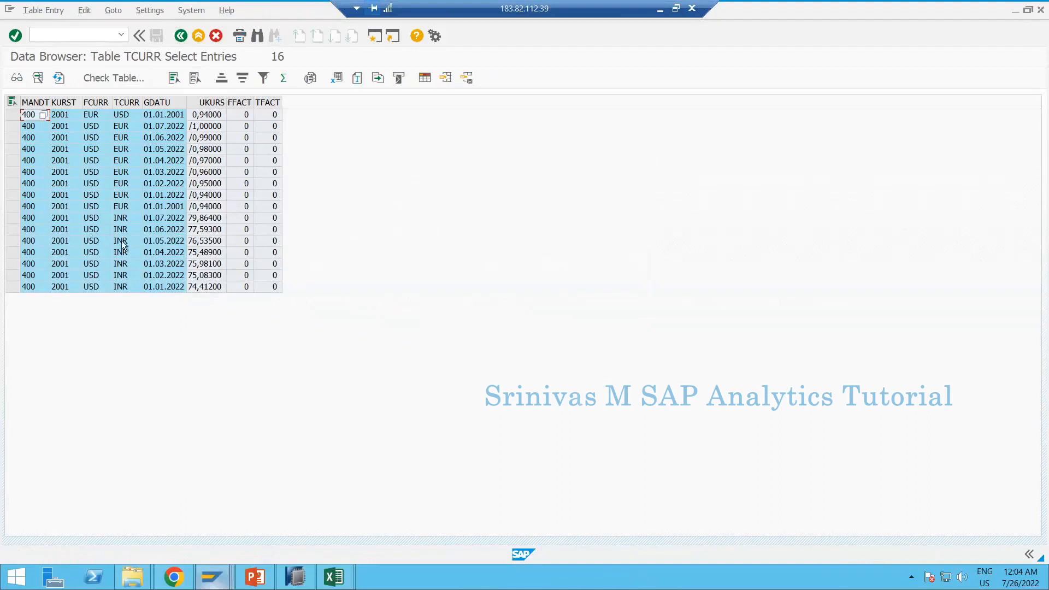
- Compare the source and target currency columns of the TCURR entries, including the EUR and INR target rows
click(128, 114)
click(129, 187)
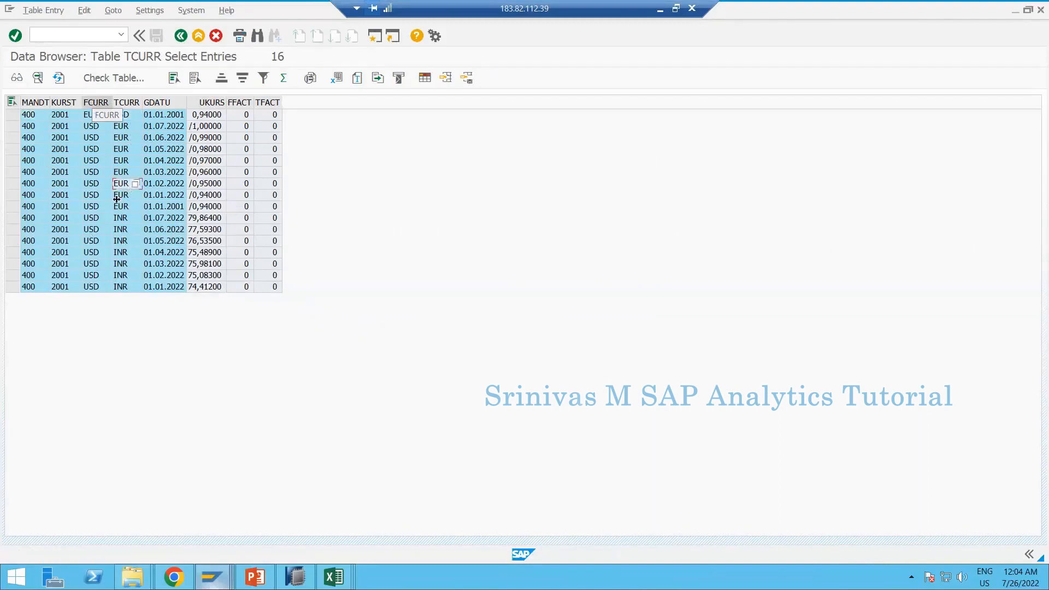
click(98, 119)
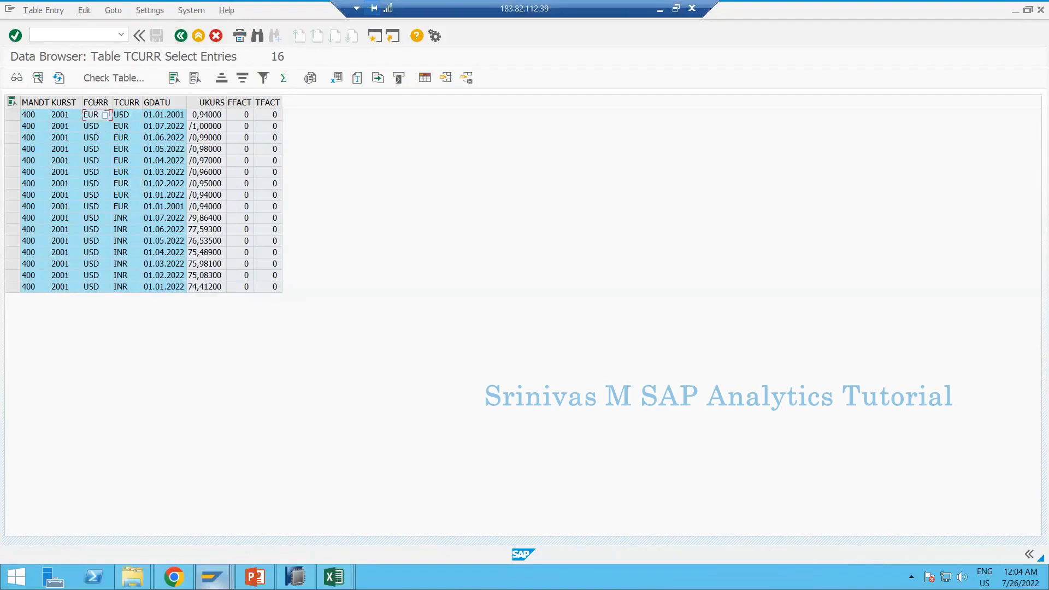
click(97, 103)
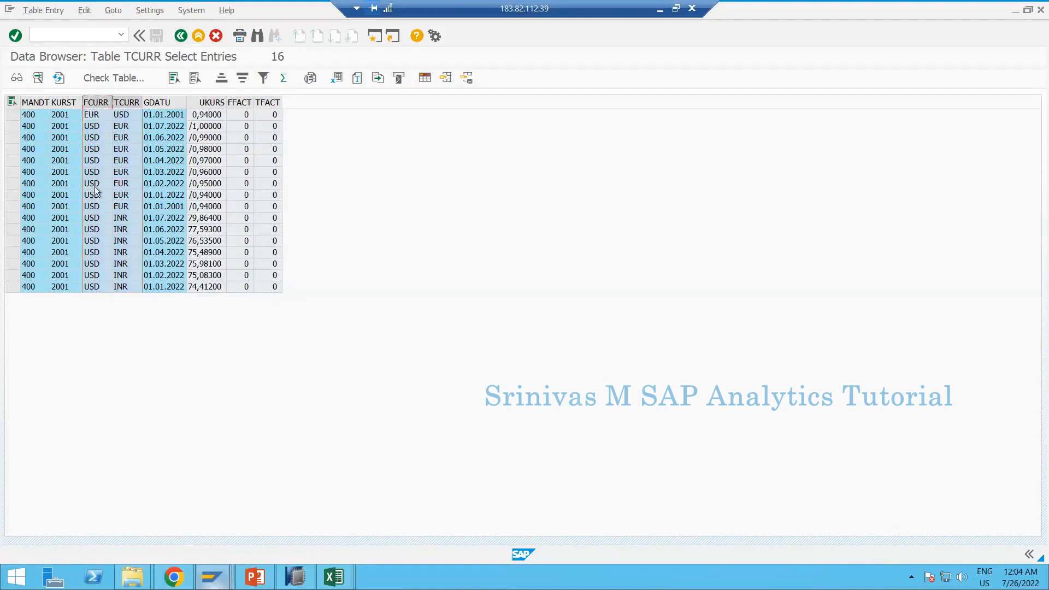
click(100, 275)
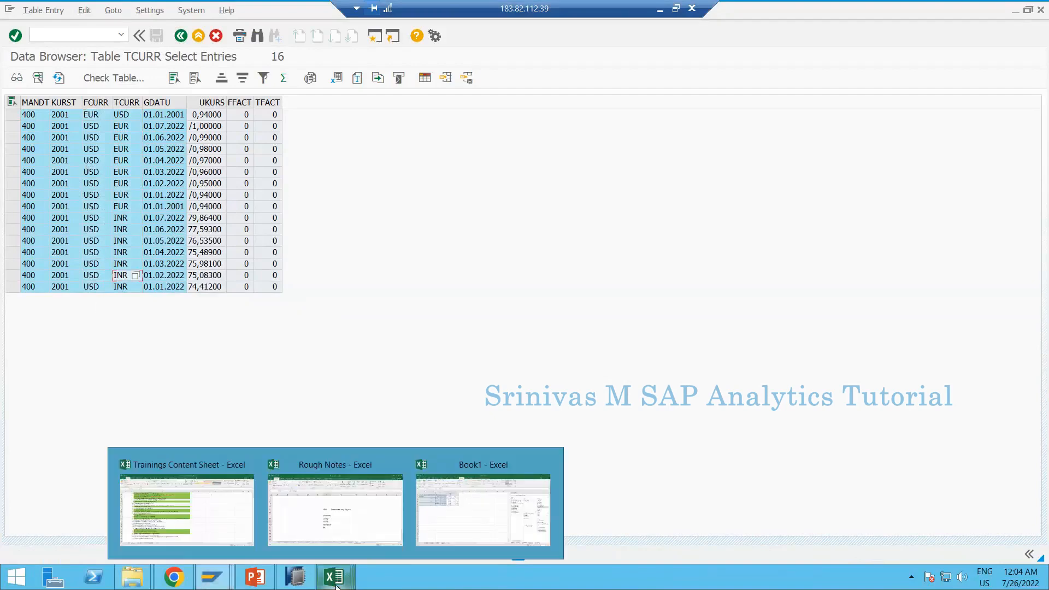
- Switch to the Book1 workbook in Excel, review the Amount column and enter the heading "Amount in EUR" in cell I1
click(472, 502)
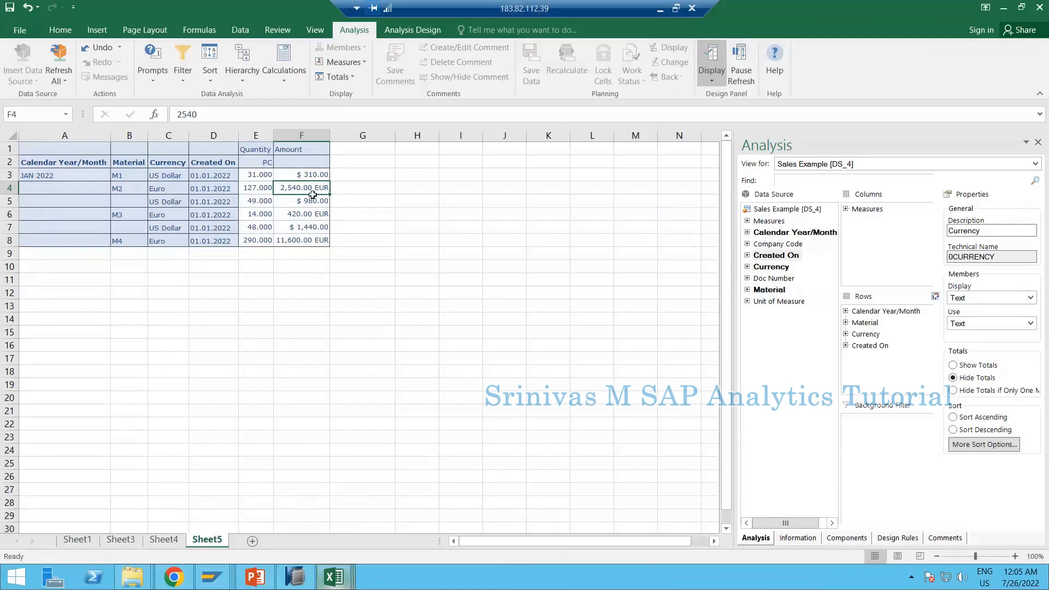
mouse_move(218, 586)
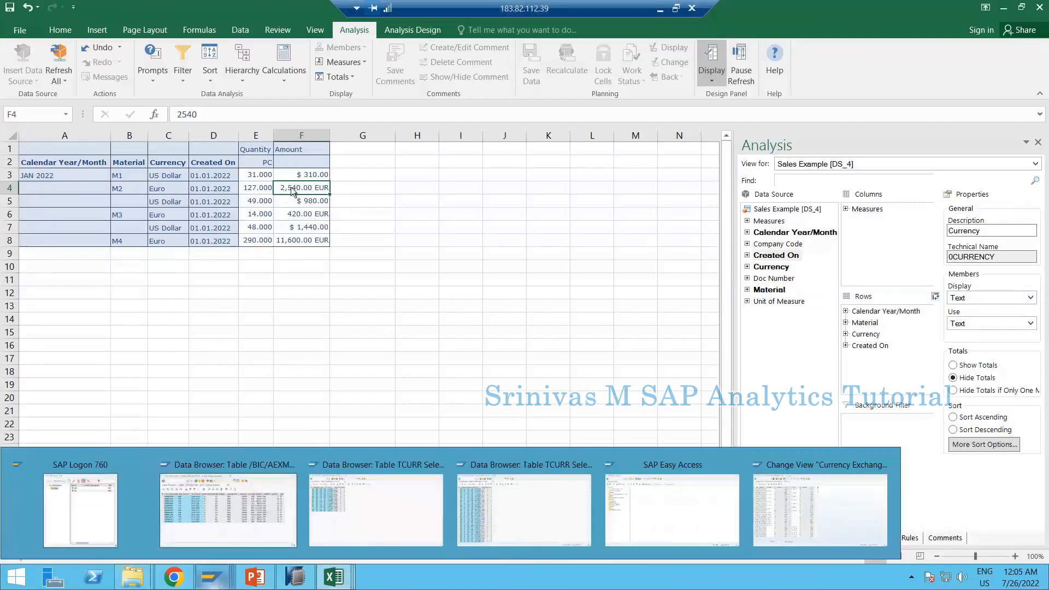
click(315, 135)
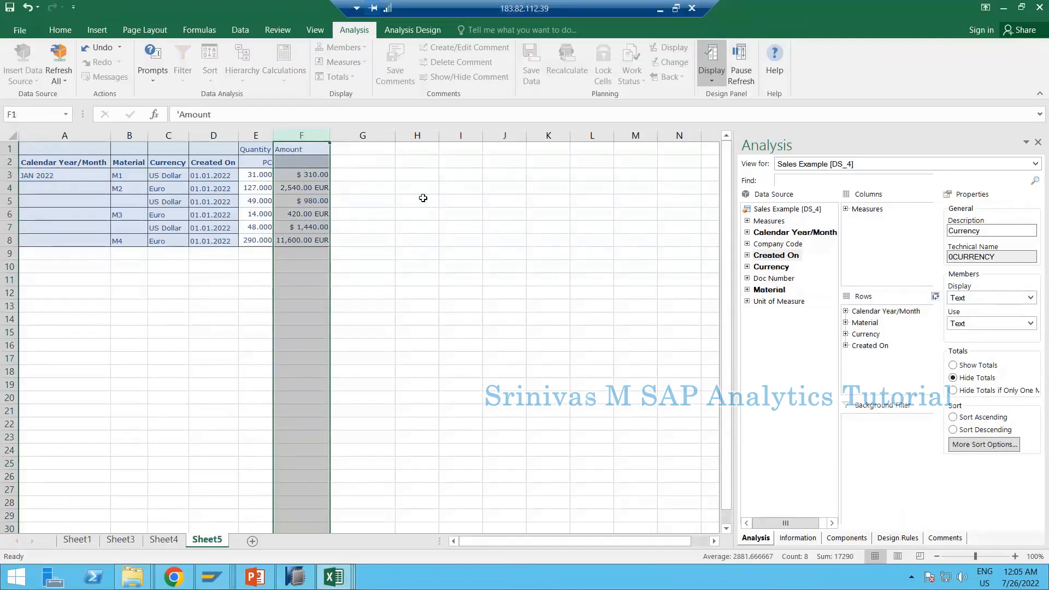
click(471, 160)
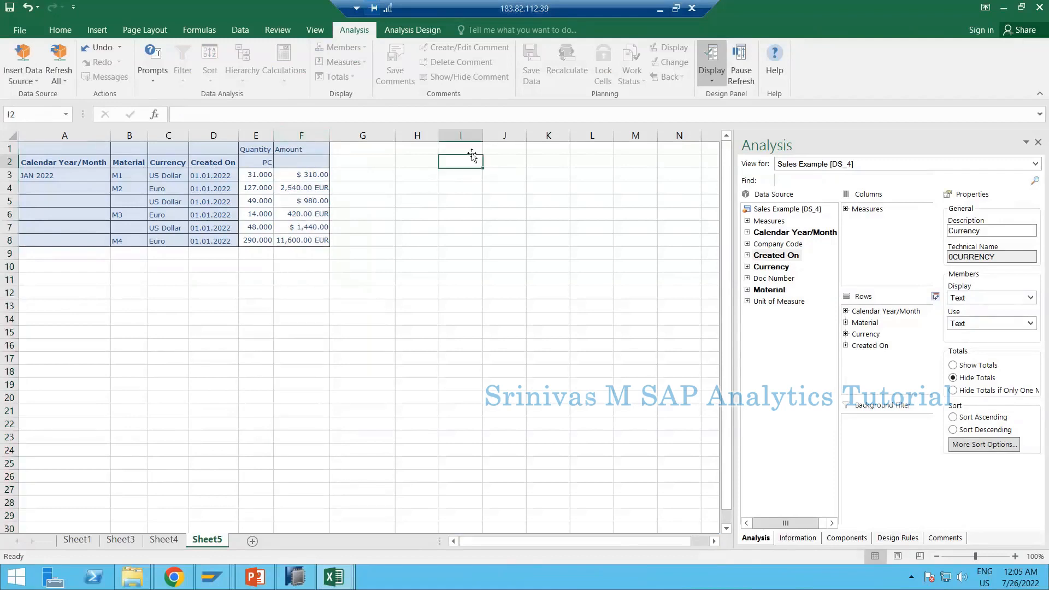
key(Up)
text(Amount)
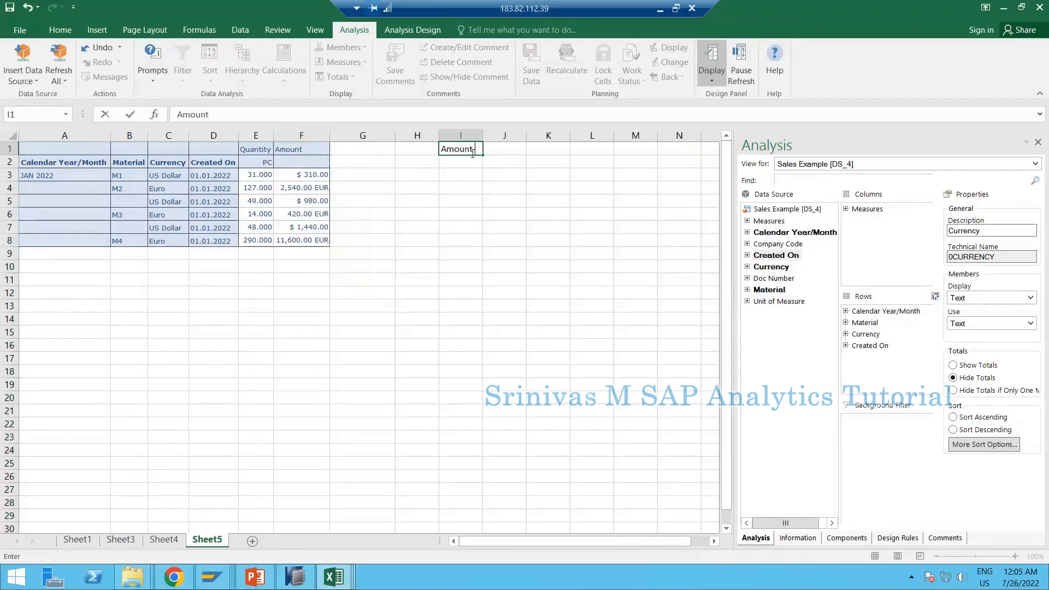
text( in EUR)
key(Return)
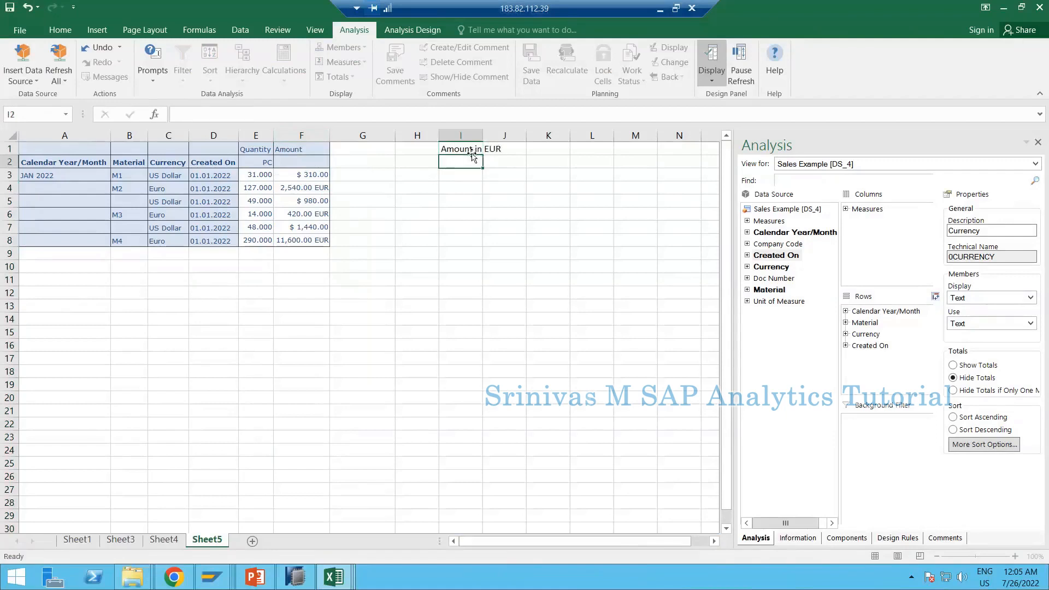
- Check the M1 amount in US dollars, return to the TCURR list and check the USD to EUR rate dated 01.01.2022
click(314, 175)
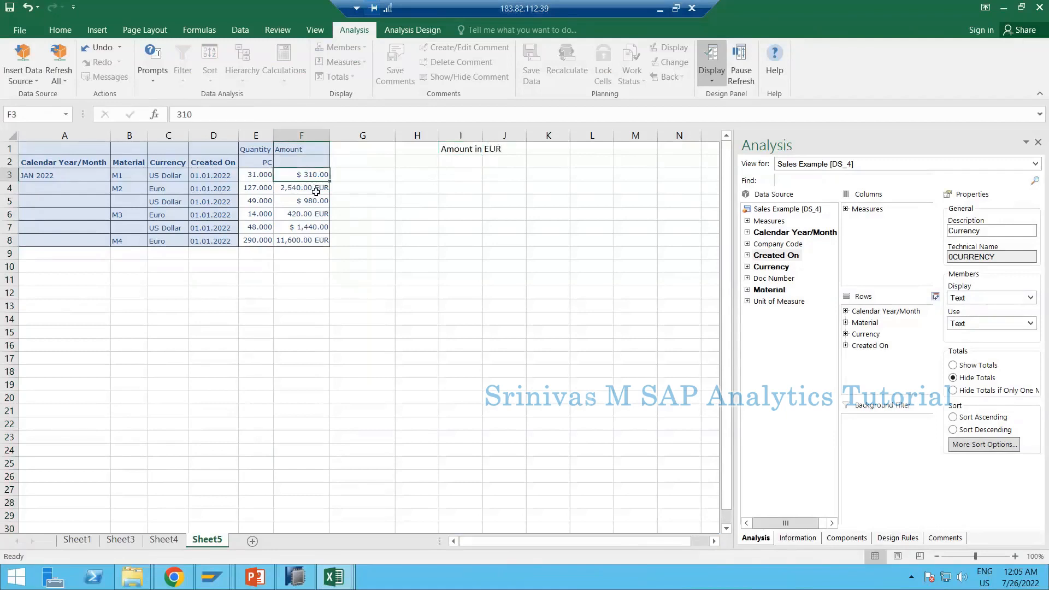
click(457, 177)
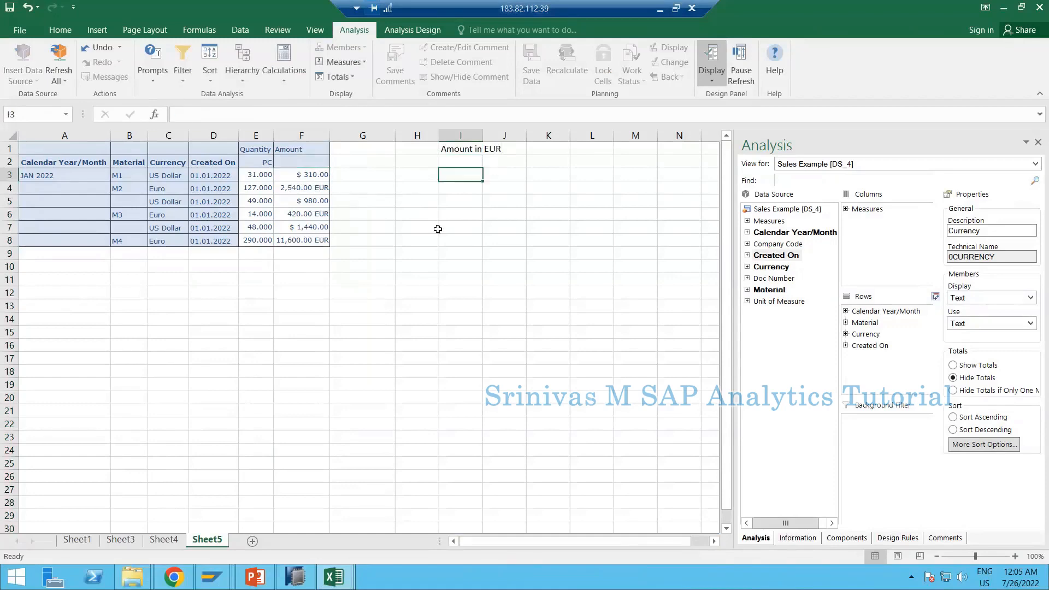
key(alt+Tab)
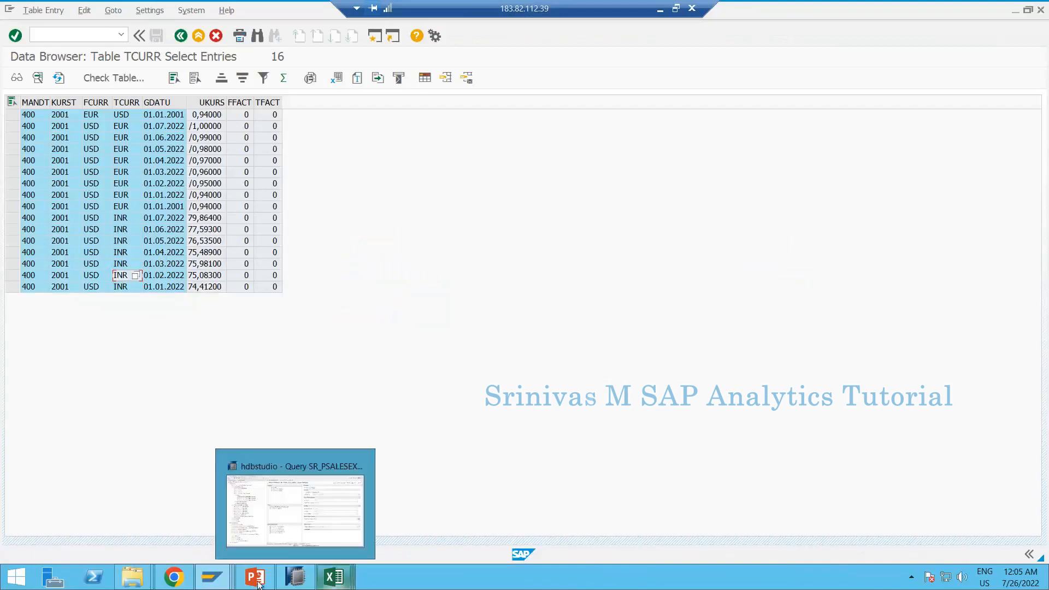
mouse_move(211, 577)
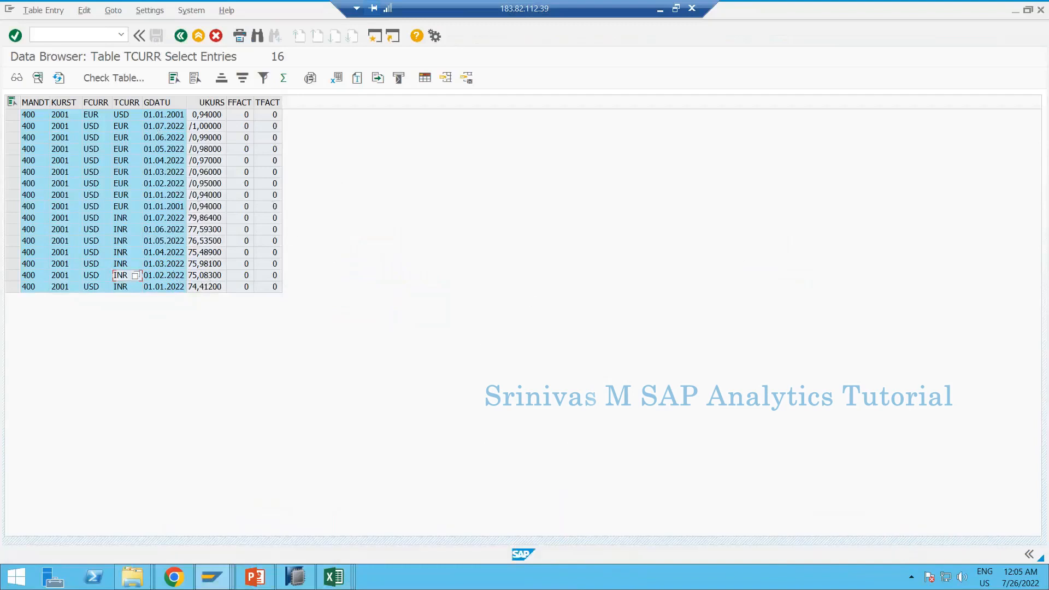
click(200, 195)
- Enter /orscur as the transaction command in the TCURR session without running it
click(88, 38)
text(/o)
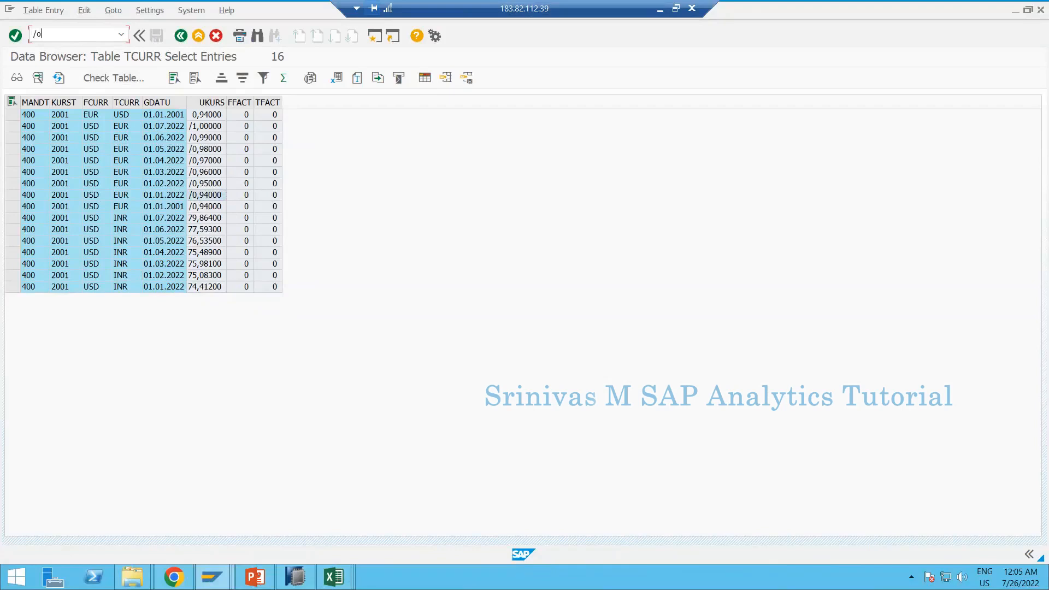
text(rscur)
- Switch to the Rough Notes workbook in Excel and note RSCUR in cell I4 of Sheet22
click(324, 582)
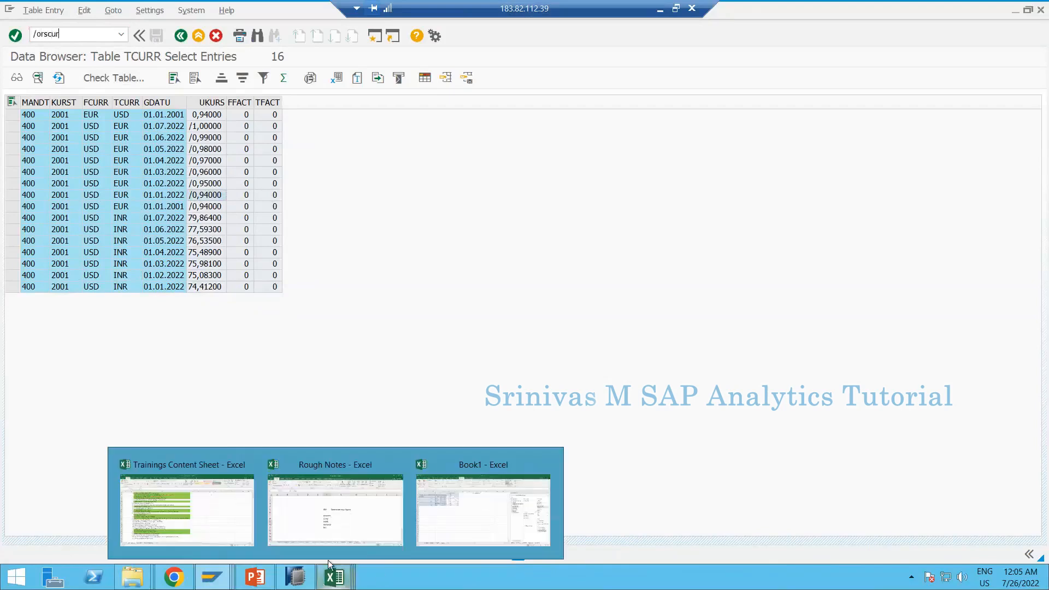
click(300, 523)
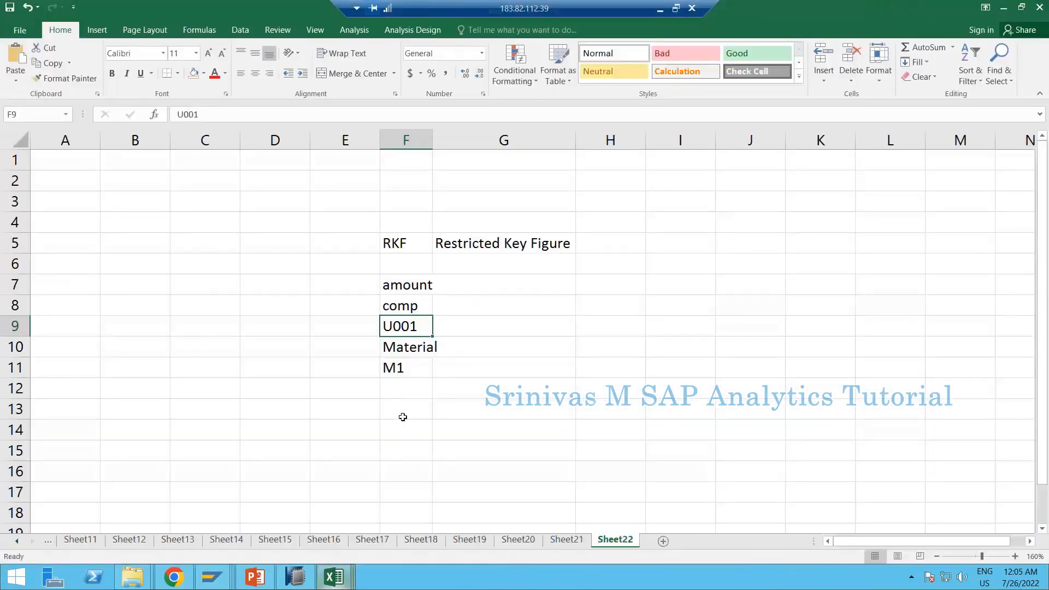
click(671, 216)
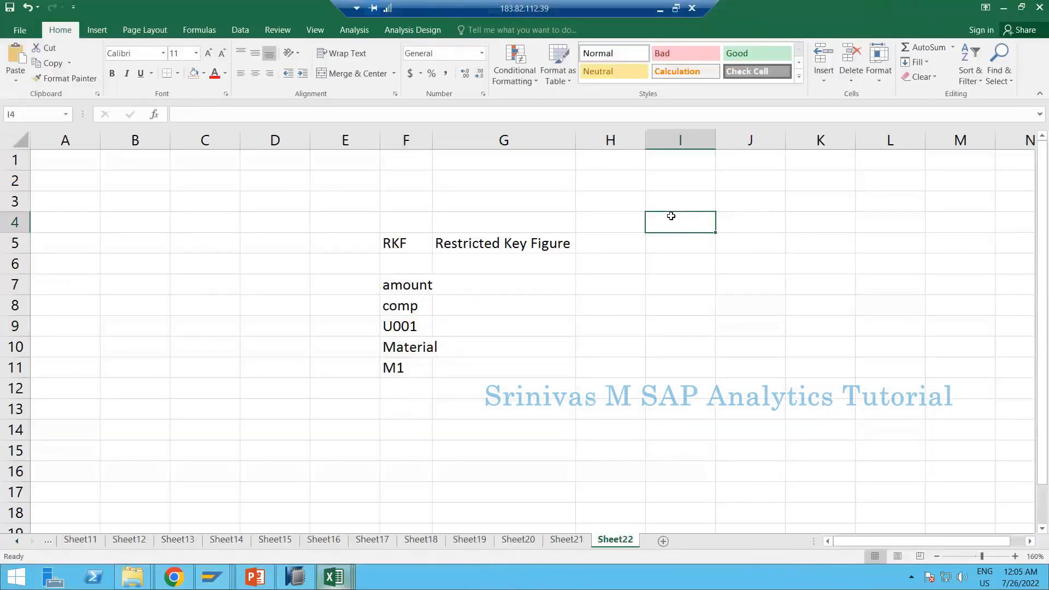
text(RSCUR)
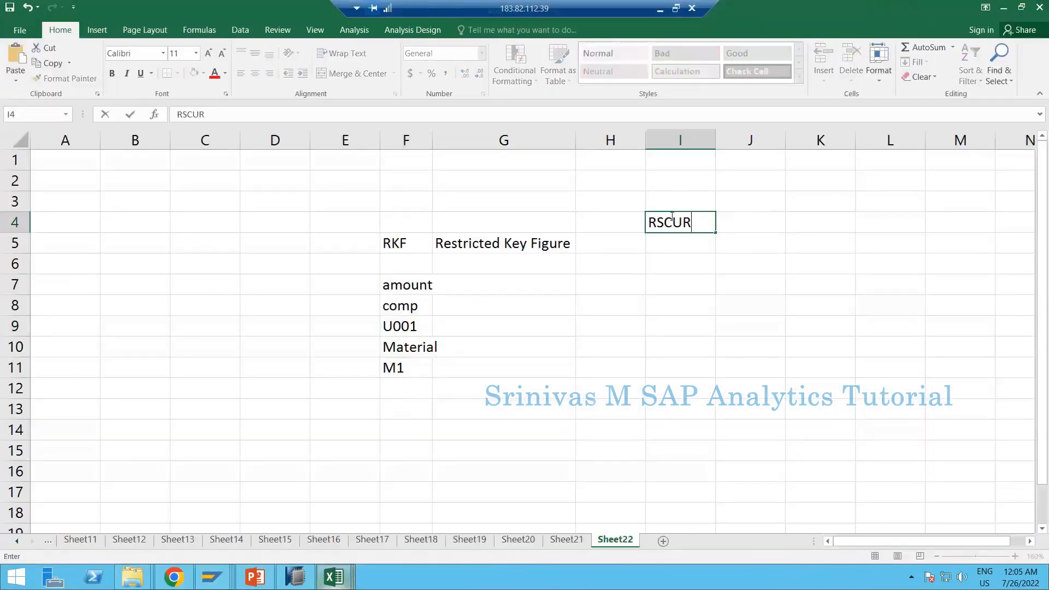
key(Return)
- Return to the TCURR list in SAP and run /orscur to open the currency translation type maintenance
key(alt+Tab)
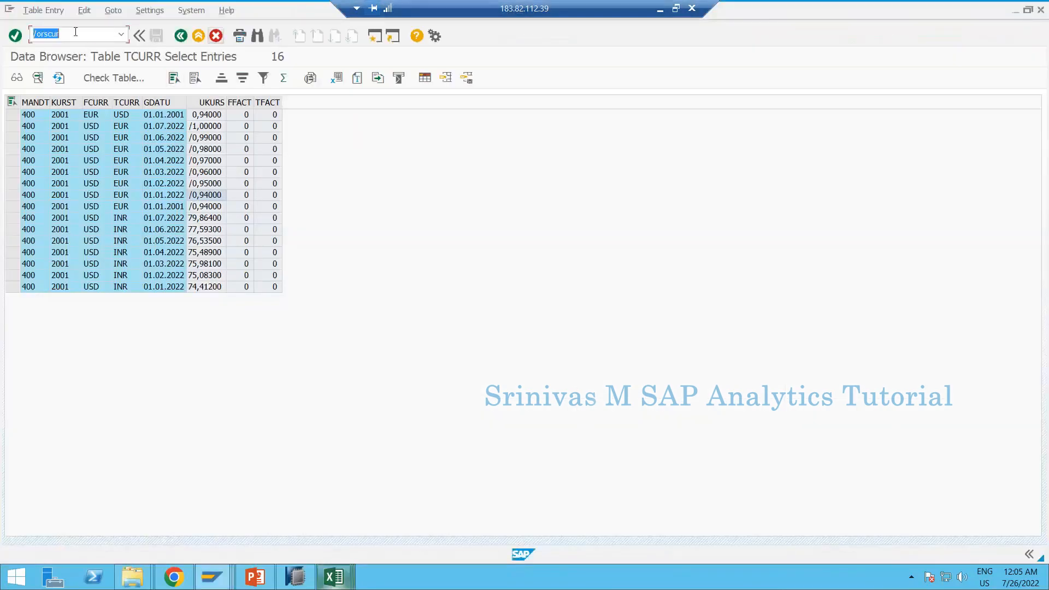
click(75, 33)
key(Return)
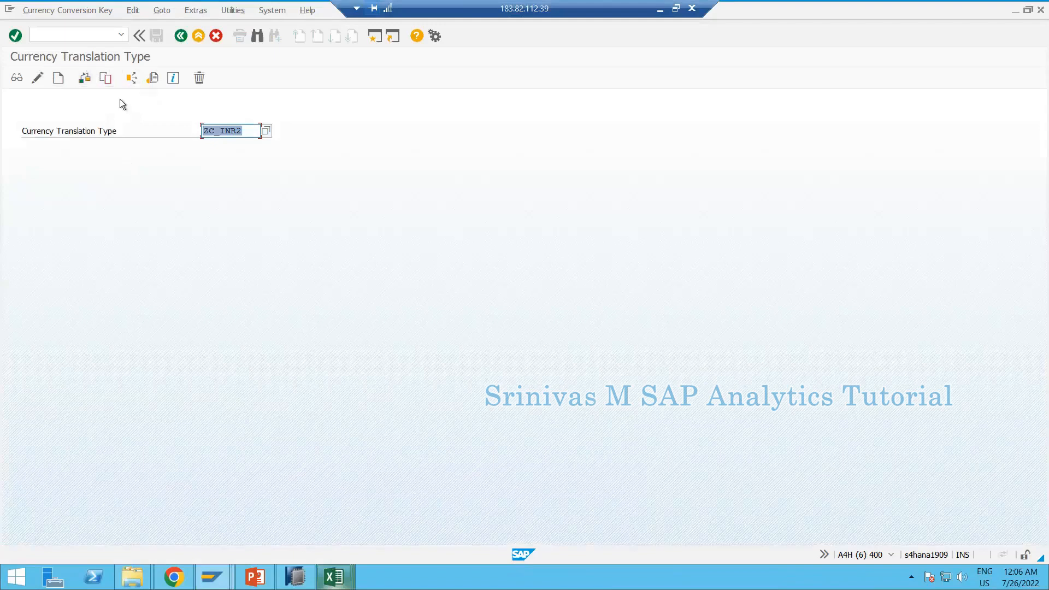
- Create a new currency translation type with the technical name ZC_EUR
key(BackSpace)
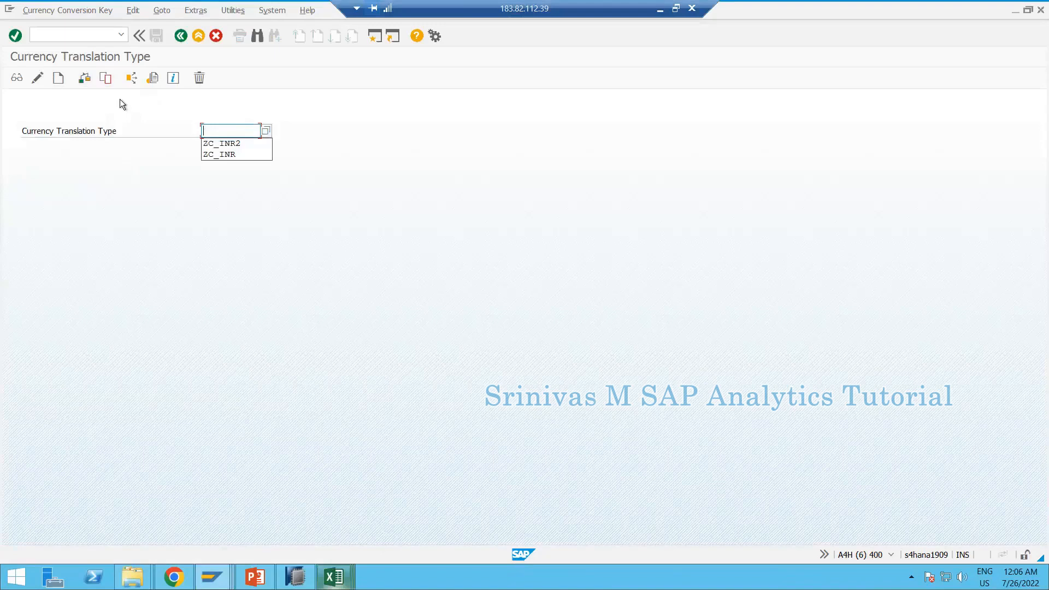
text(ZC_EUR)
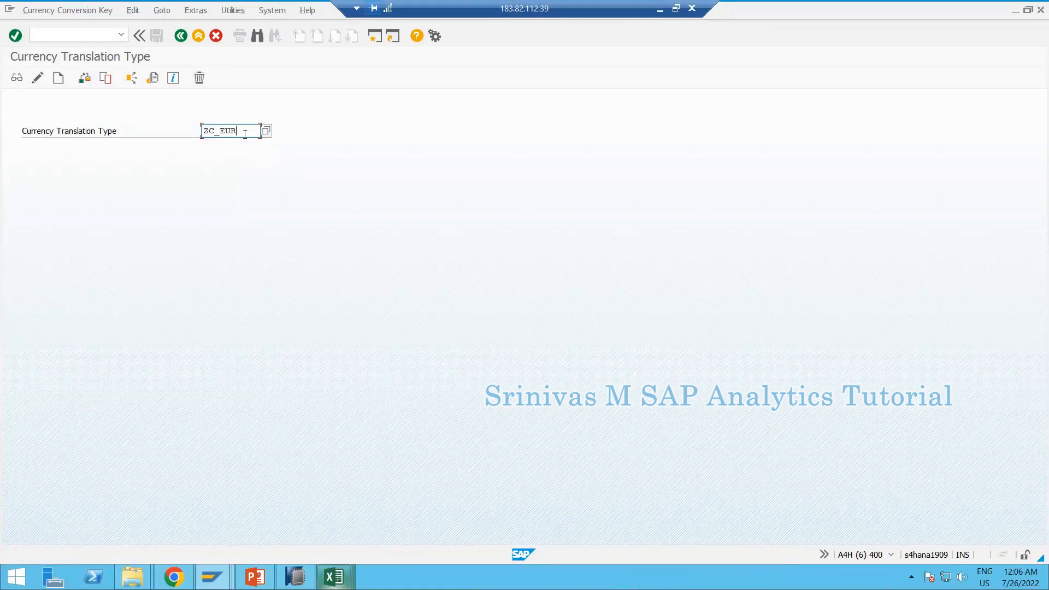
drag(238, 131, 203, 131)
click(58, 78)
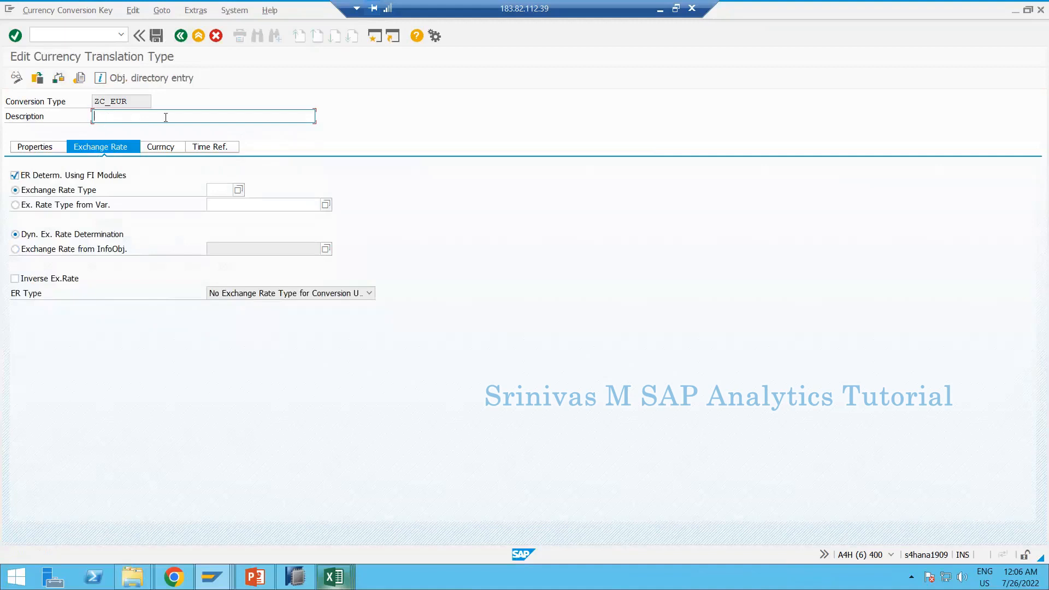
- Describe the translation type as "Currency Conversion to EUR" and assign exchange rate type 2001 from the value list
text(Currency Conversion to EUR)
click(238, 192)
key(F4)
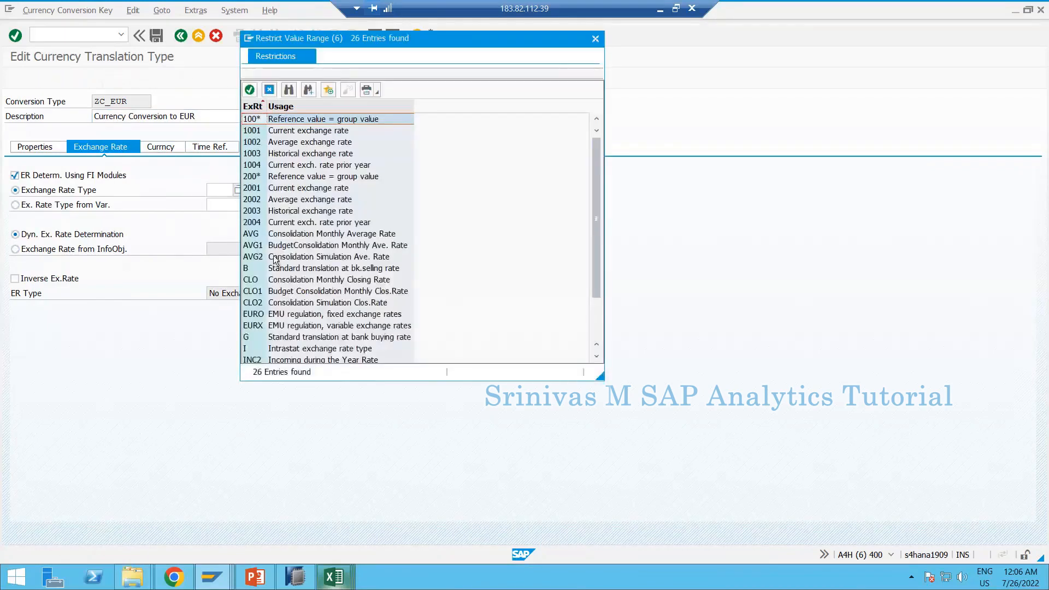
click(253, 188)
double_click(254, 190)
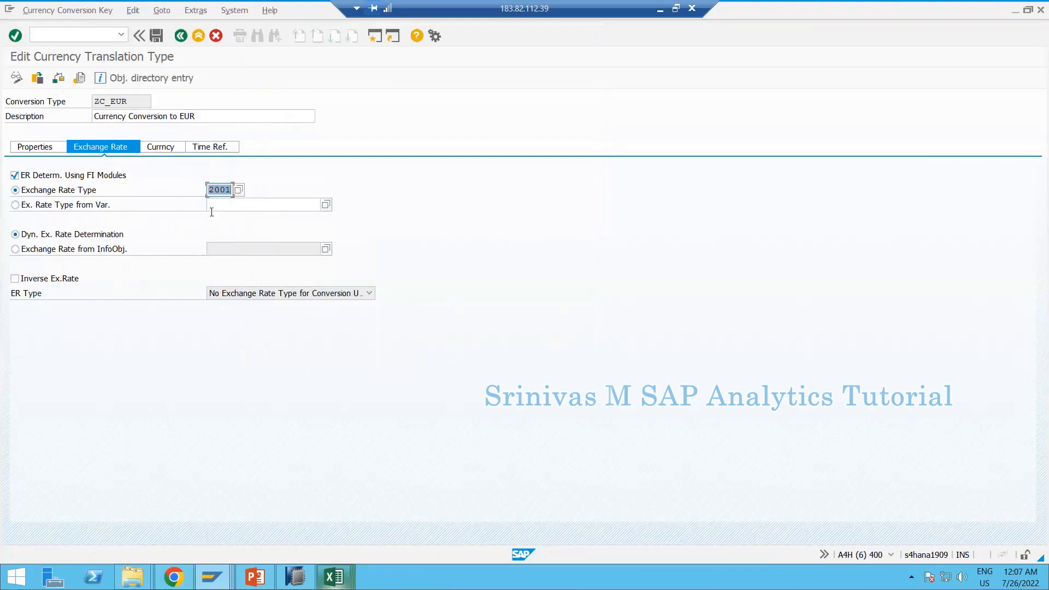
click(230, 189)
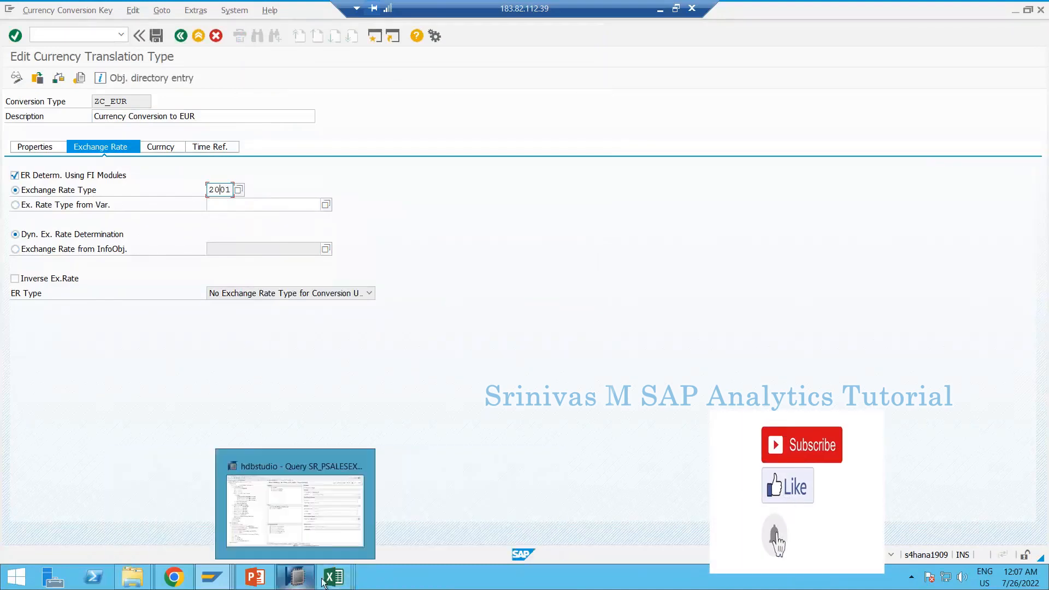
- Switch to the Book1 workbook in Excel and open the data source prompts for the Sales Example query
mouse_move(332, 579)
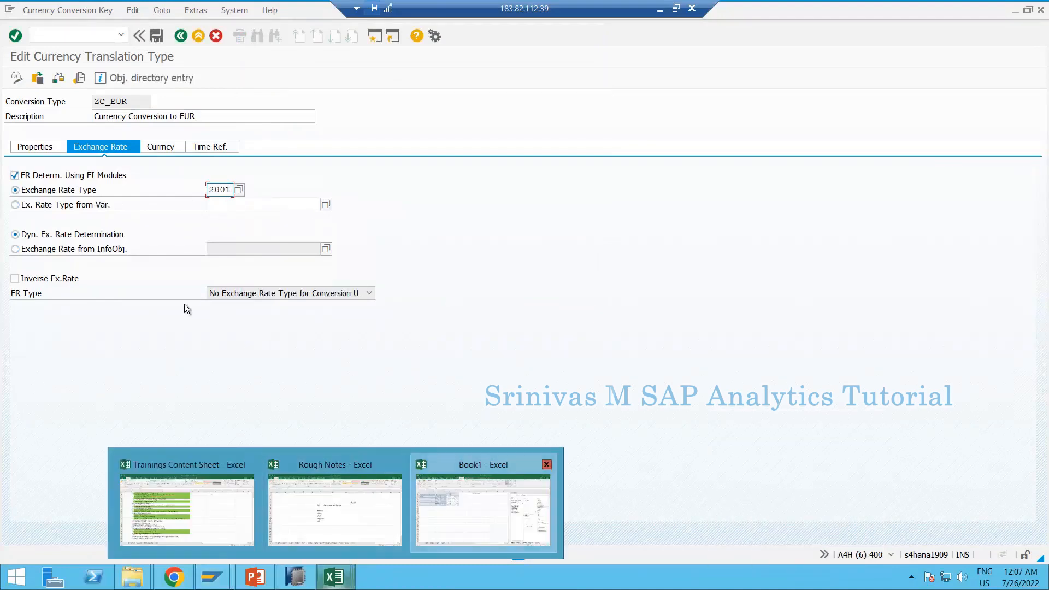
click(483, 511)
click(168, 201)
click(158, 78)
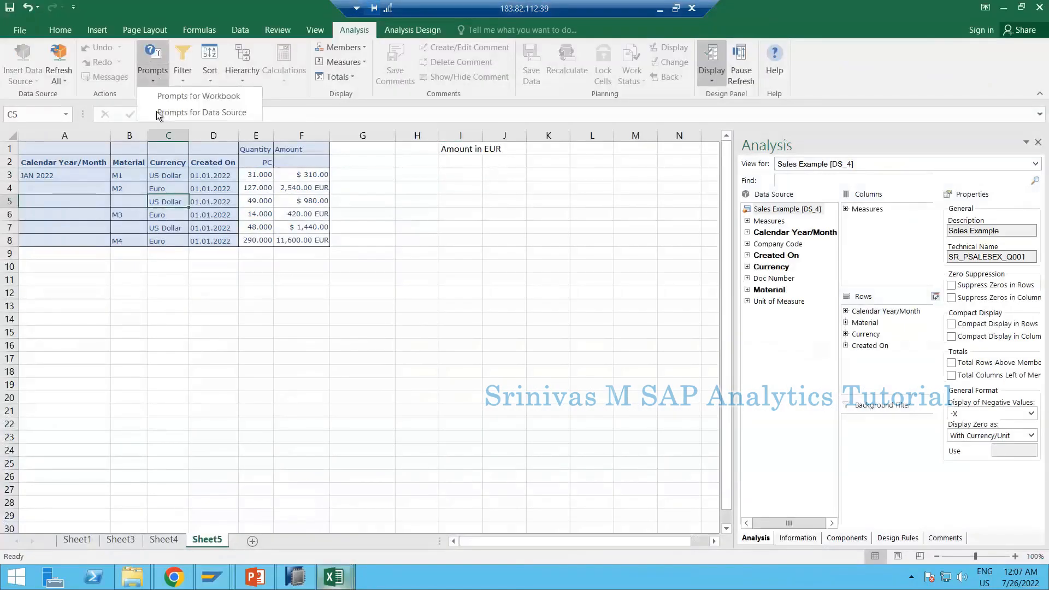
click(169, 113)
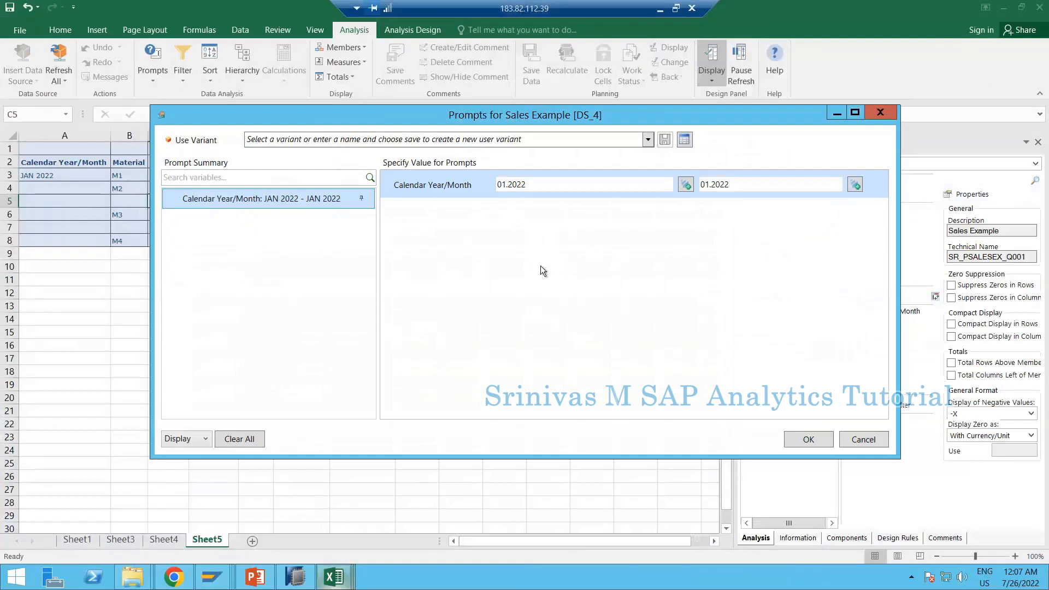
- Return to the ZC_EUR translation type in SAP GUI, review its exchange rate settings and open its currency settings
mouse_move(211, 577)
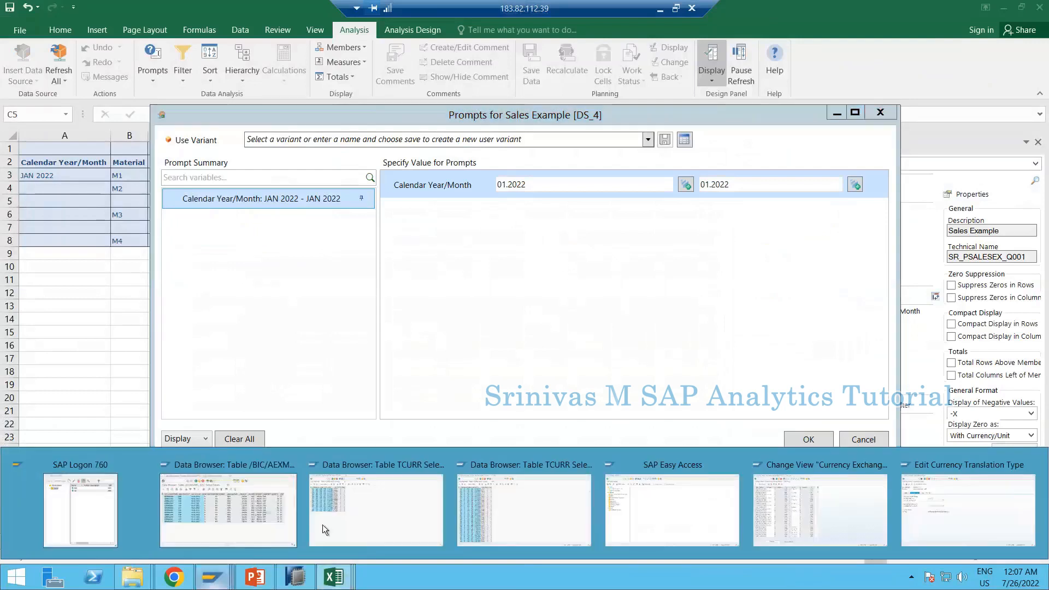
mouse_move(912, 520)
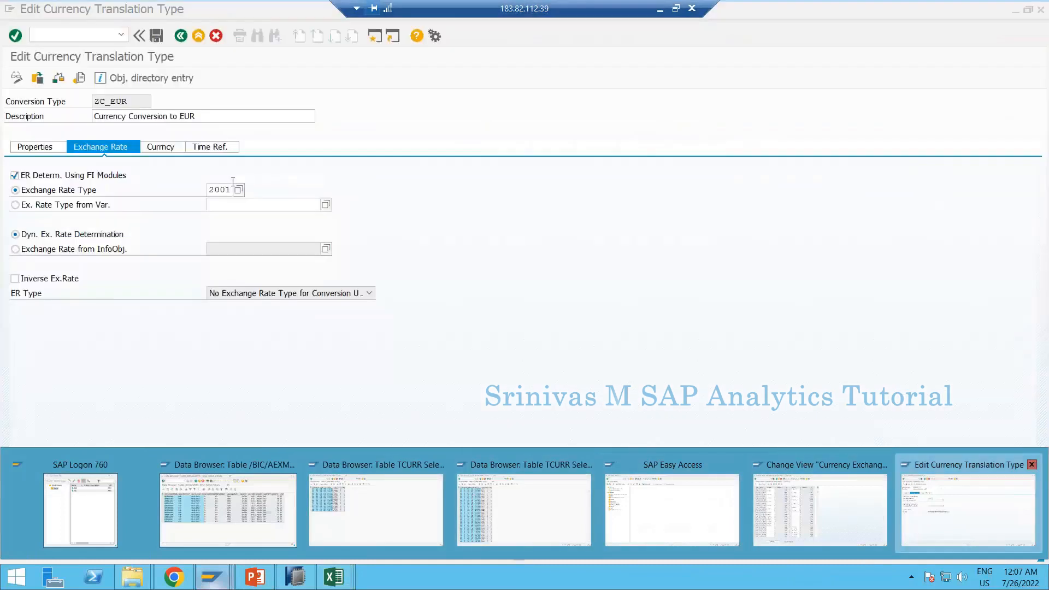
key(Tab)
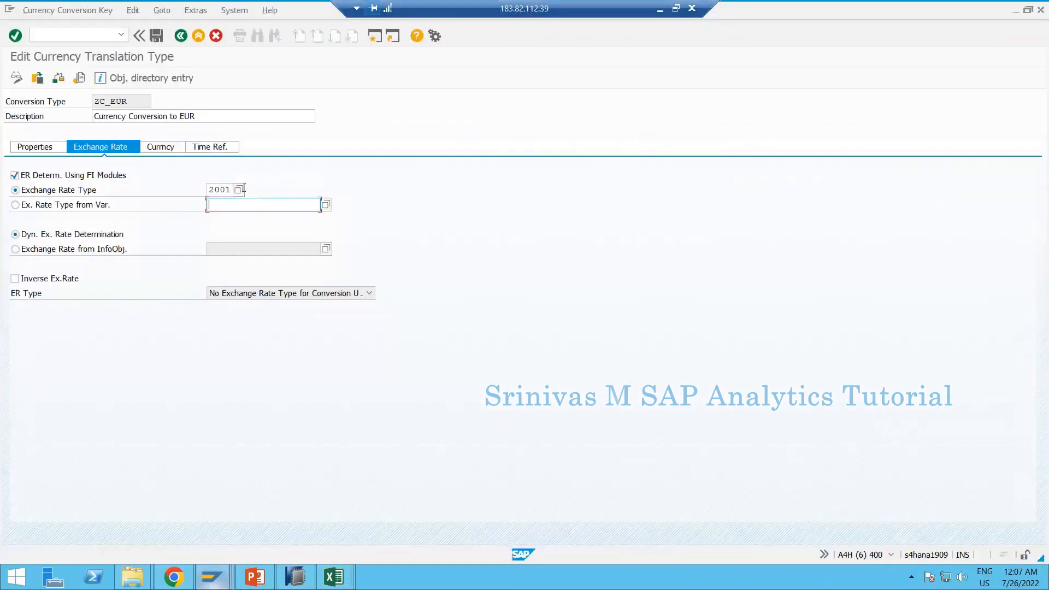
click(97, 192)
click(170, 119)
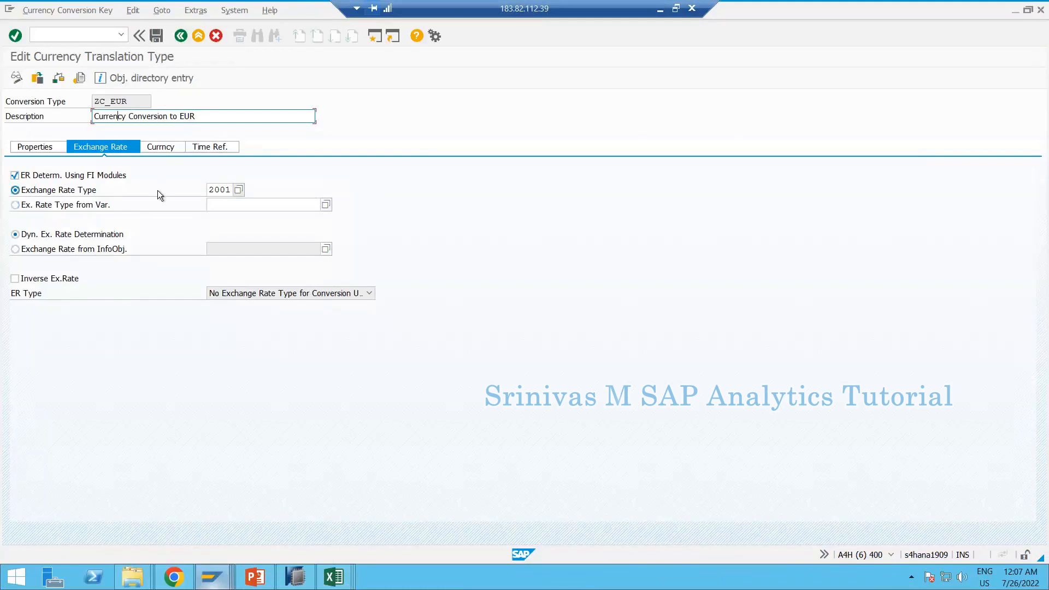
click(188, 192)
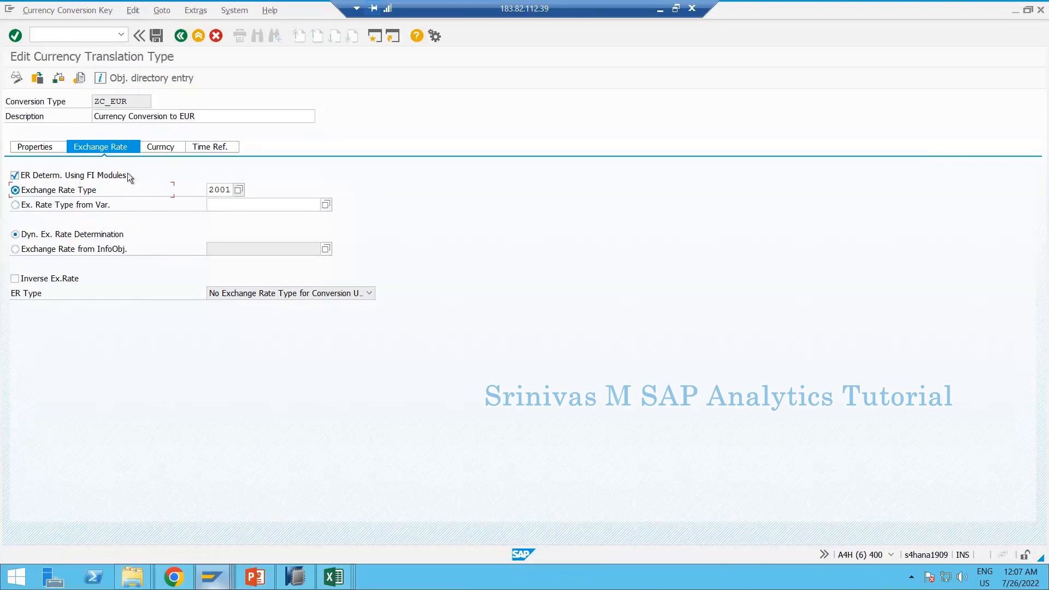
click(162, 146)
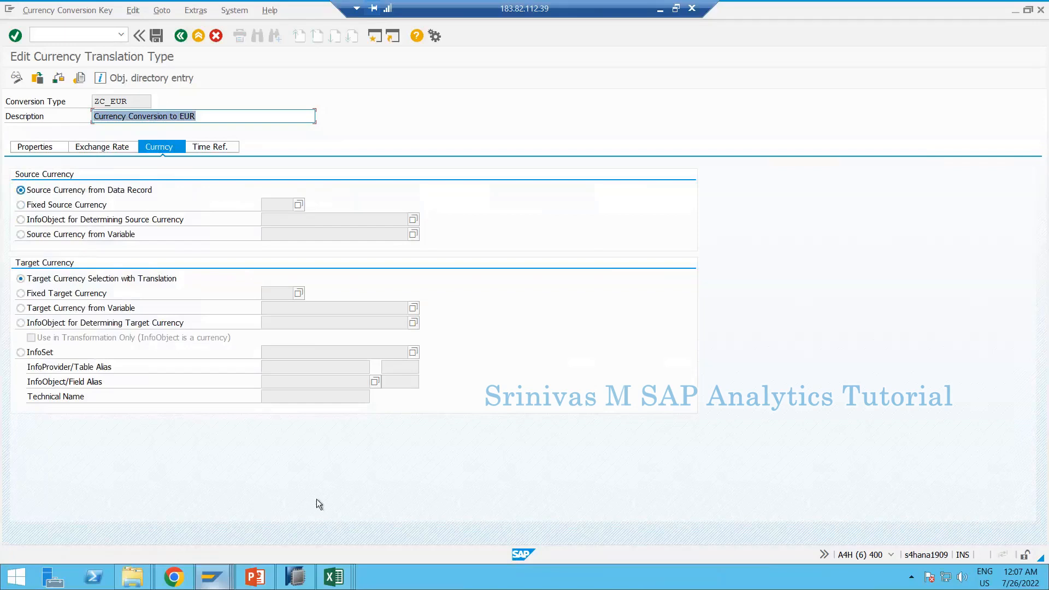
- Switch to Book1 in Excel, cancel the query prompts and examine the Amount column beside the planned Amount in EUR column
click(333, 576)
click(458, 522)
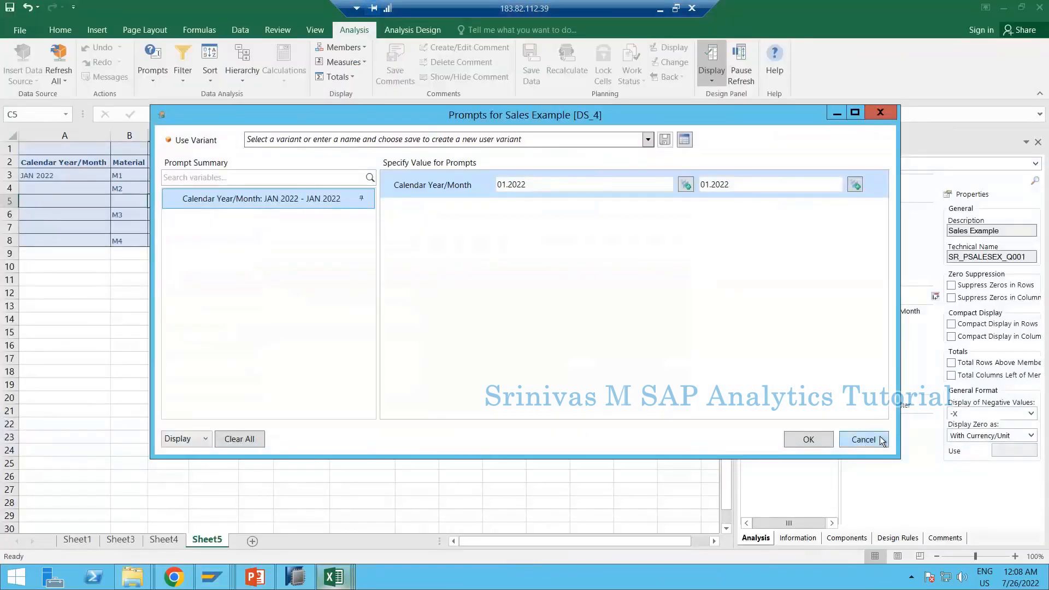
click(881, 441)
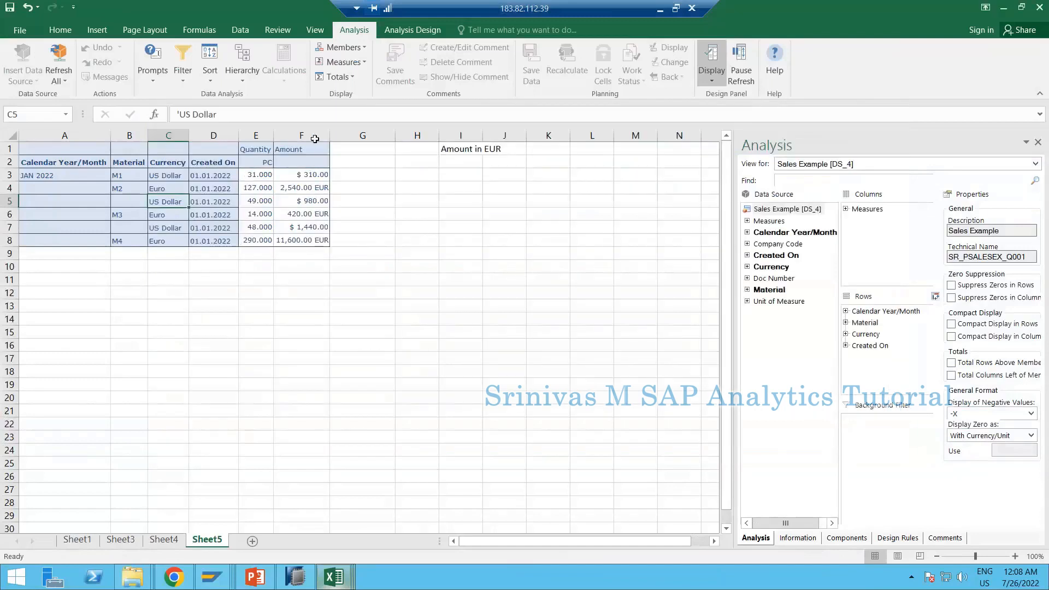
click(306, 187)
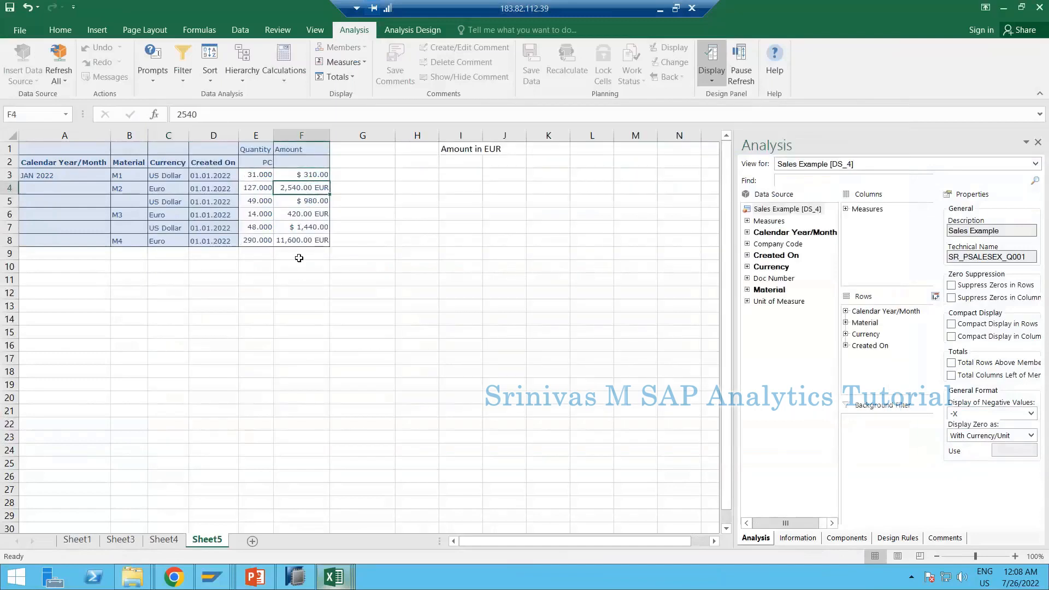
click(300, 316)
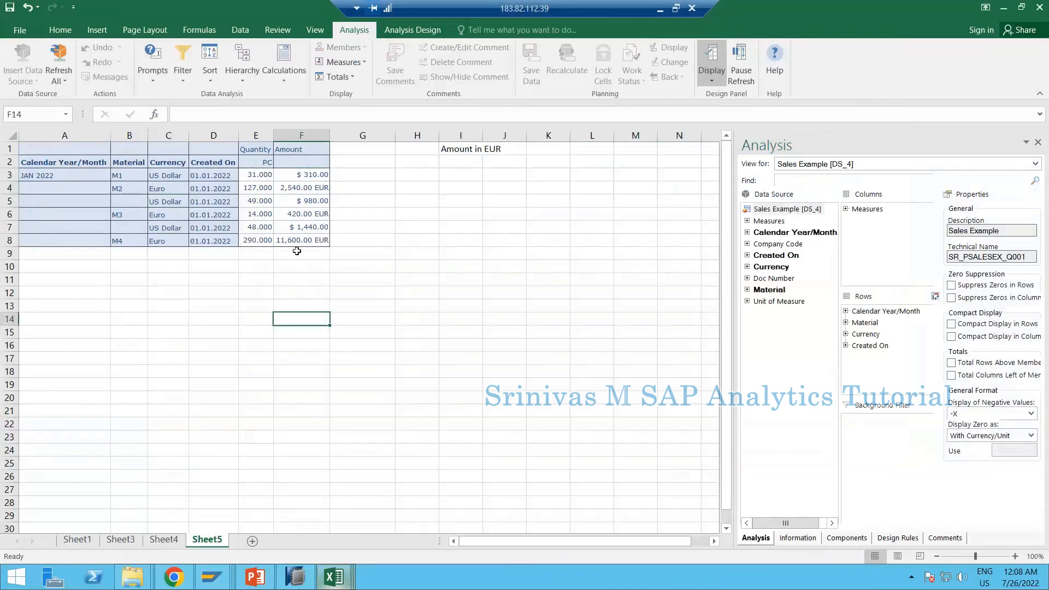
drag(303, 175, 307, 247)
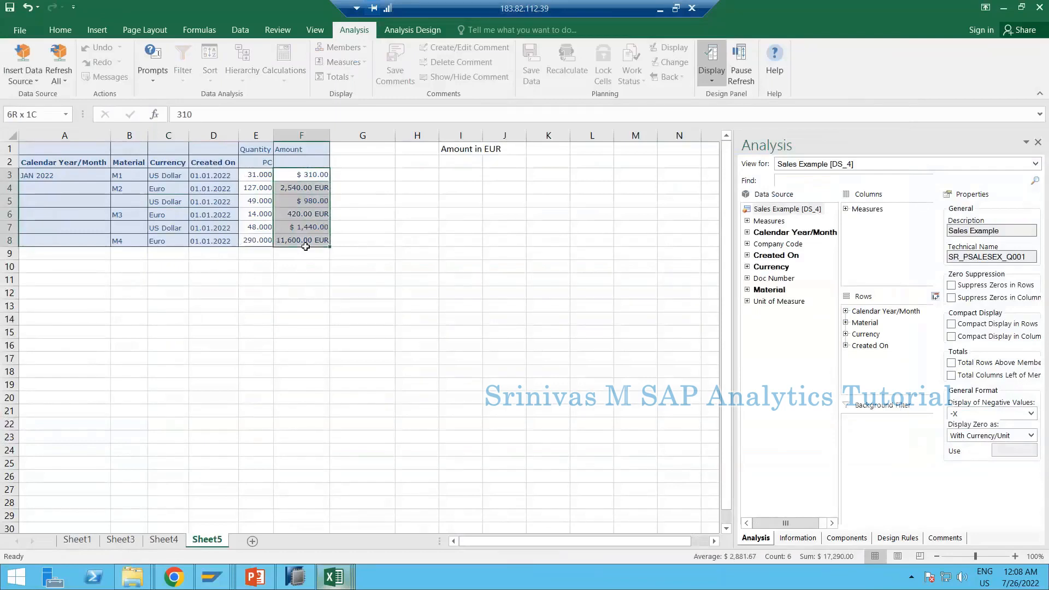
click(477, 166)
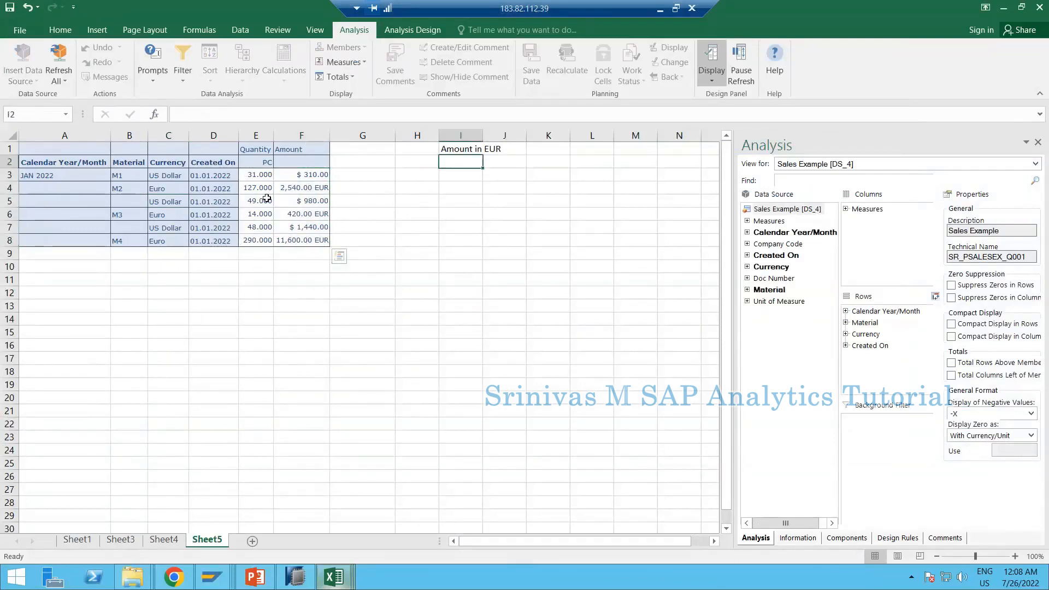
click(301, 135)
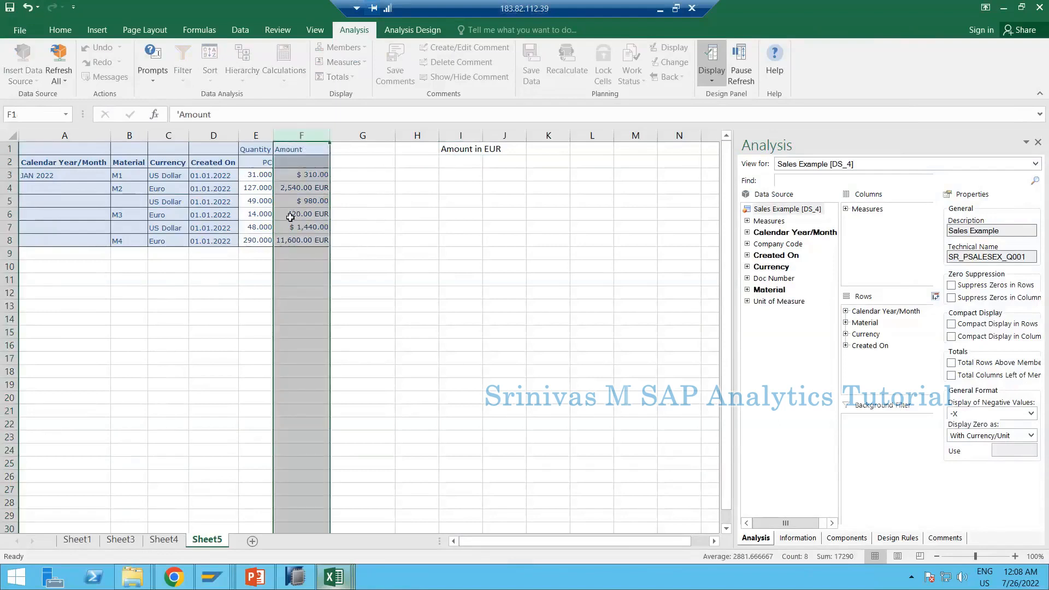
click(299, 377)
drag(295, 244, 294, 175)
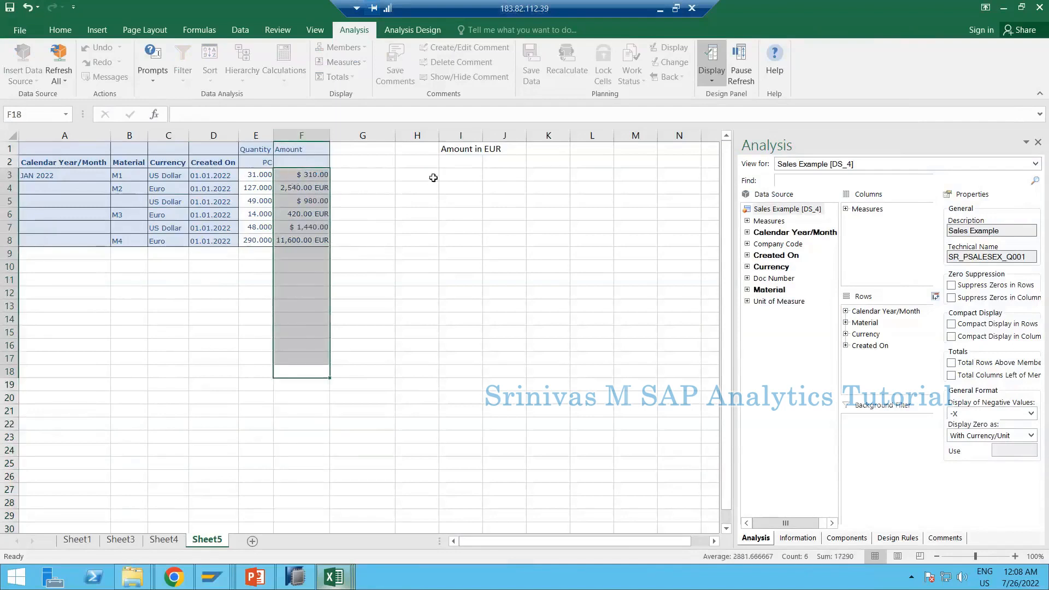
click(468, 164)
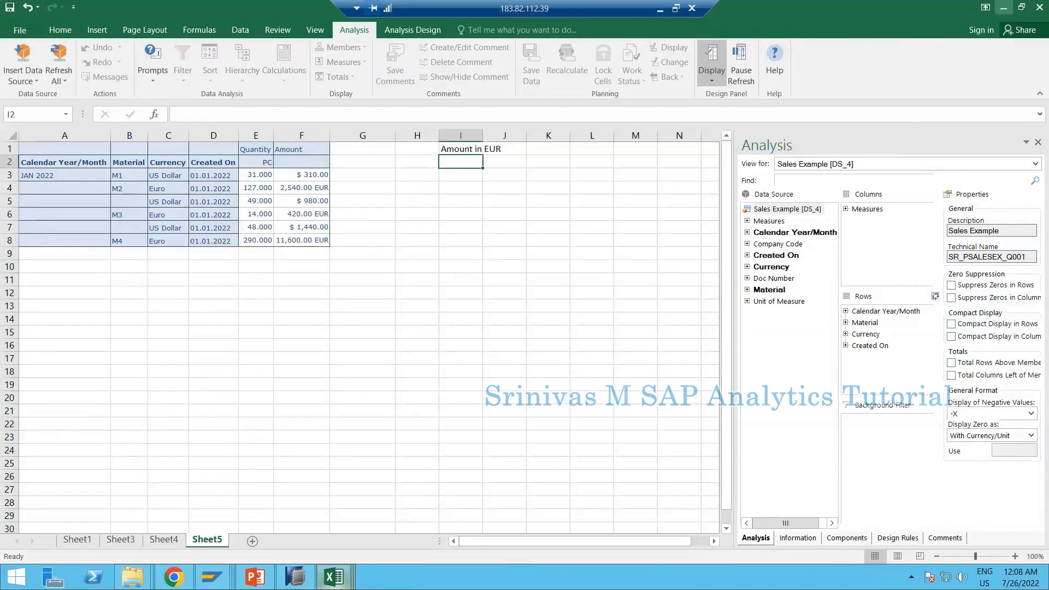
- Compare SAP's source currency options with the currencies of the M1 and M2 records in rows 3 and 4 of Book1
click(1003, 8)
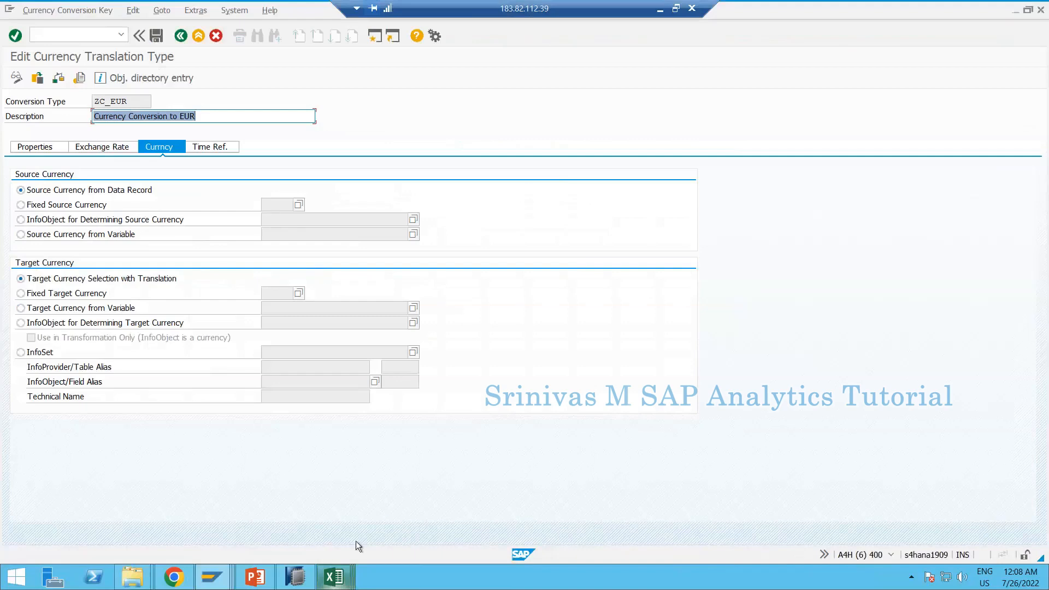
click(338, 577)
click(482, 526)
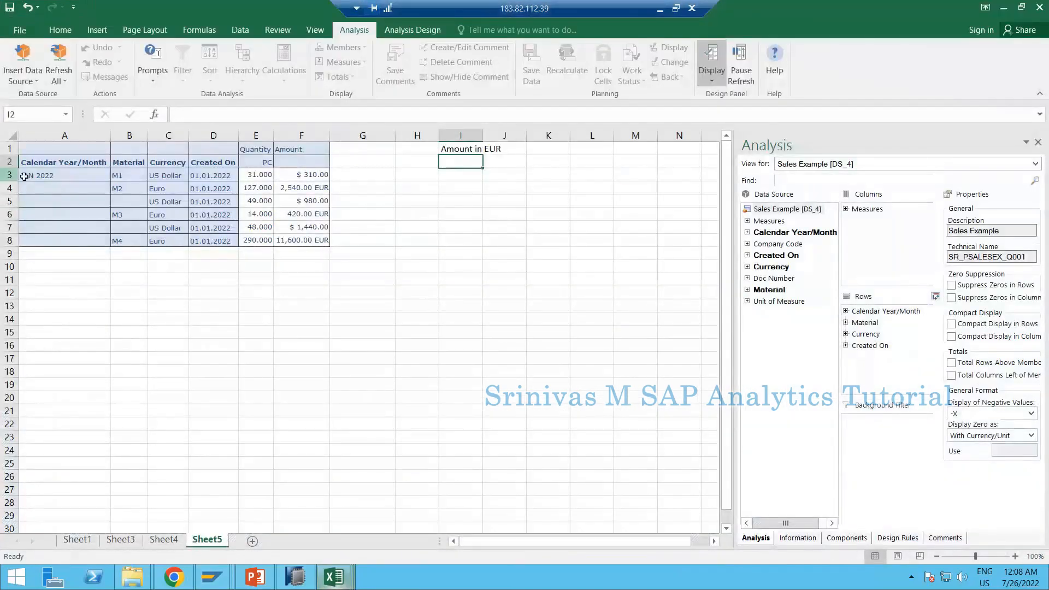
click(306, 176)
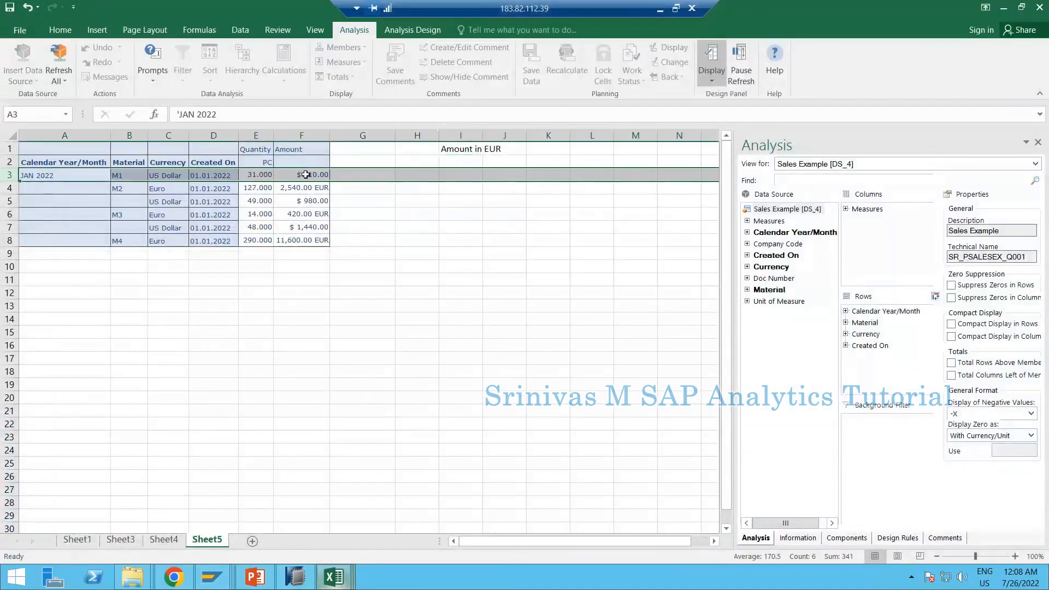
click(8, 192)
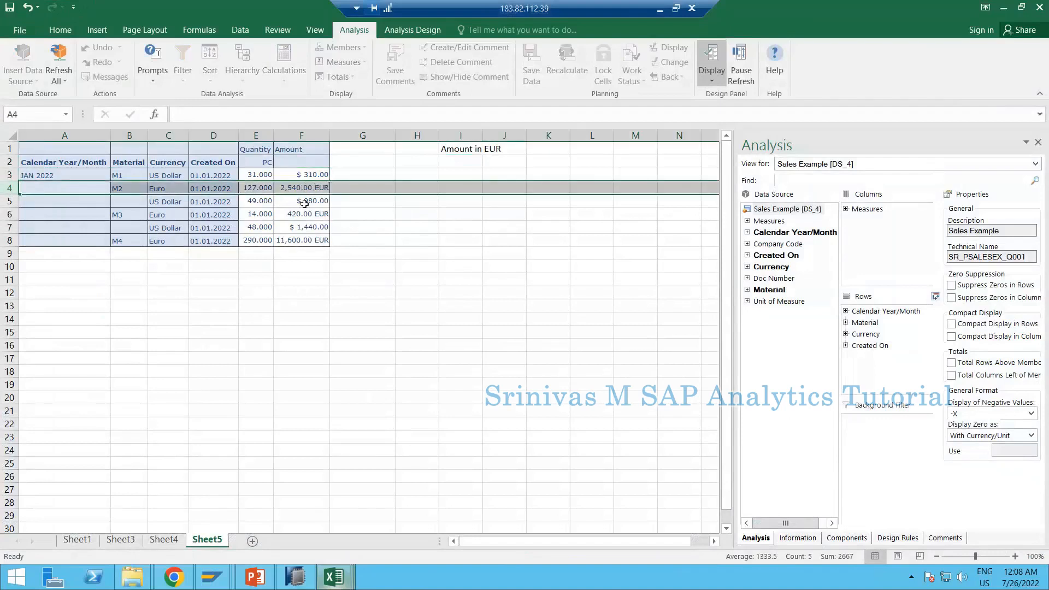
- Return to ZC_EUR in SAP GUI, take the source currency from the data record and choose a fixed target currency
click(1003, 9)
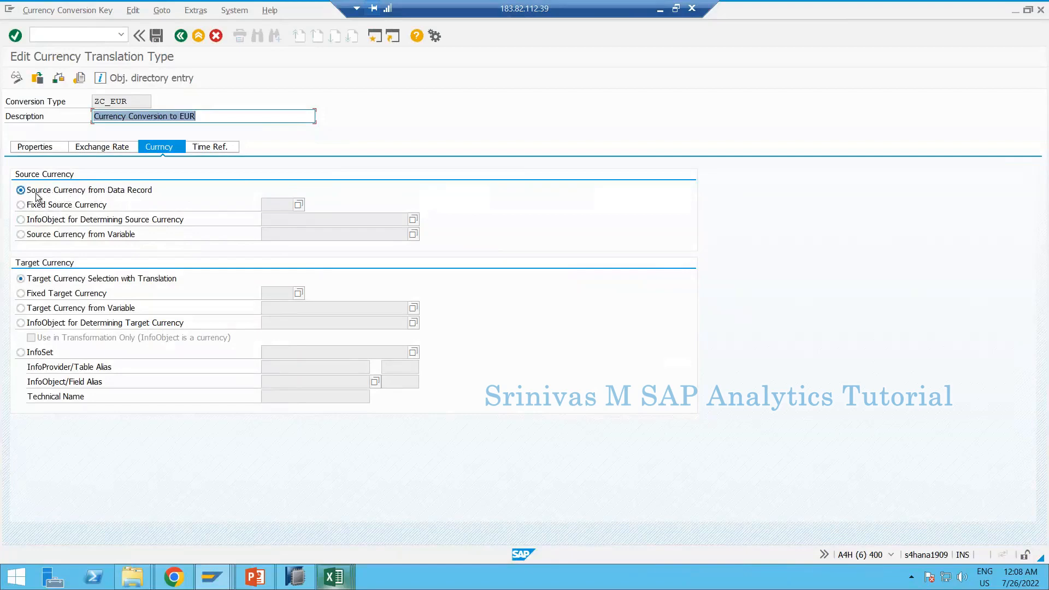
click(131, 192)
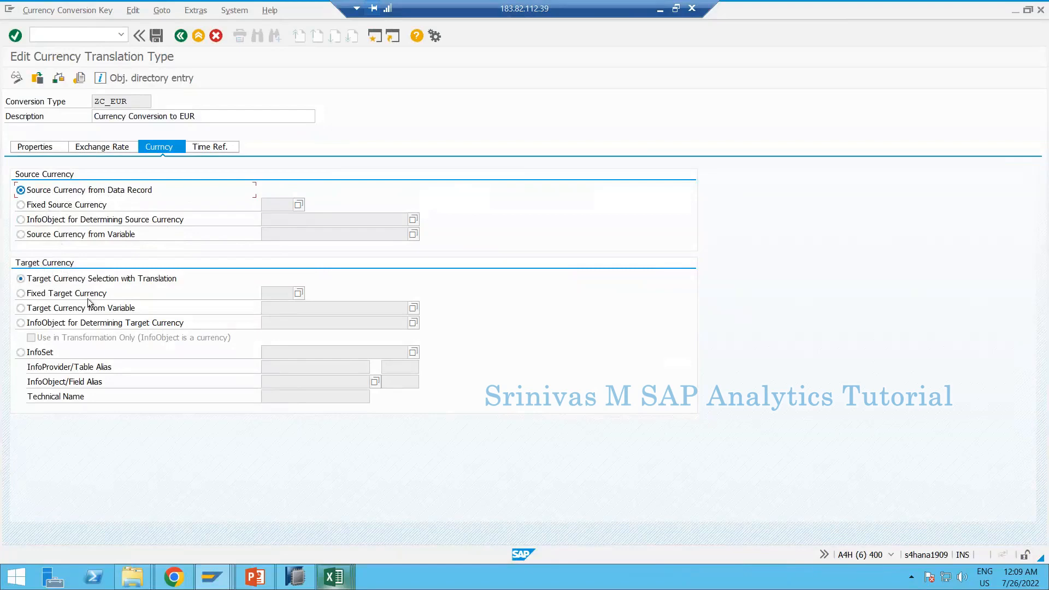
click(60, 293)
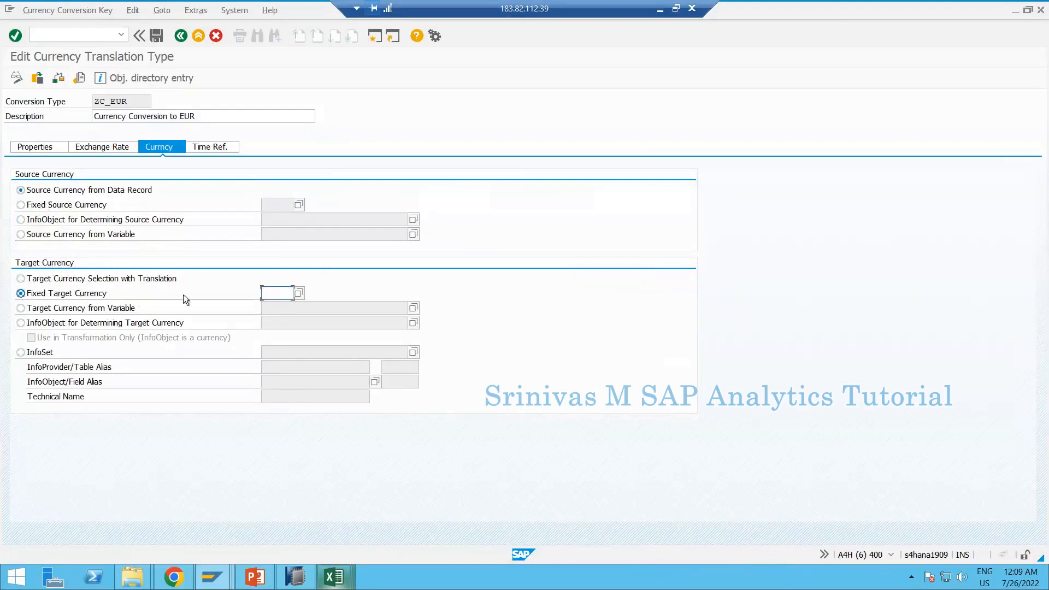
click(273, 294)
- Open ZC_EUR's time reference settings and check the Created On date of the M1 record in Book1
click(210, 147)
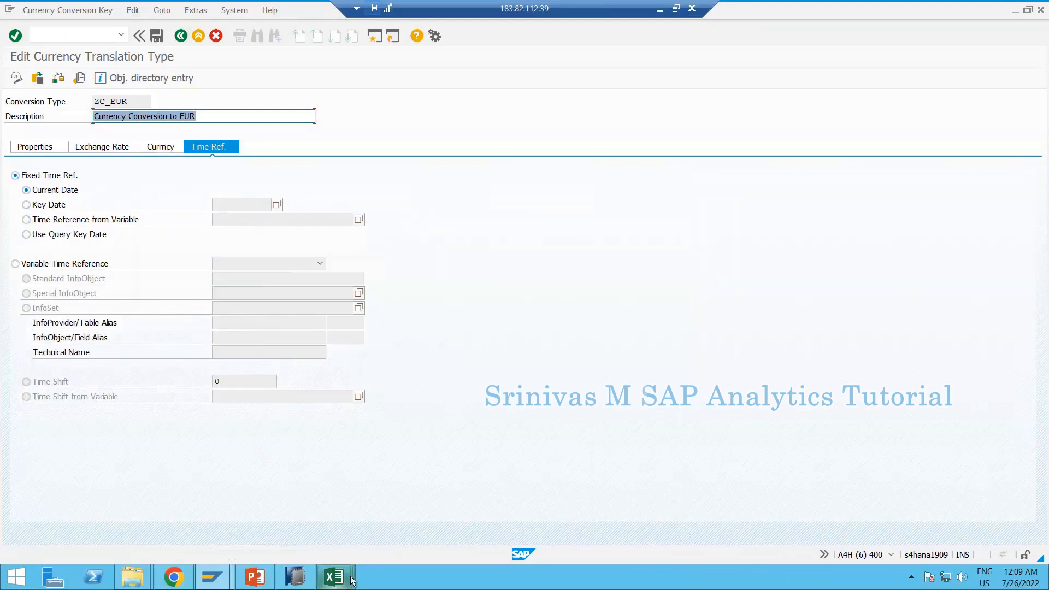
mouse_move(333, 577)
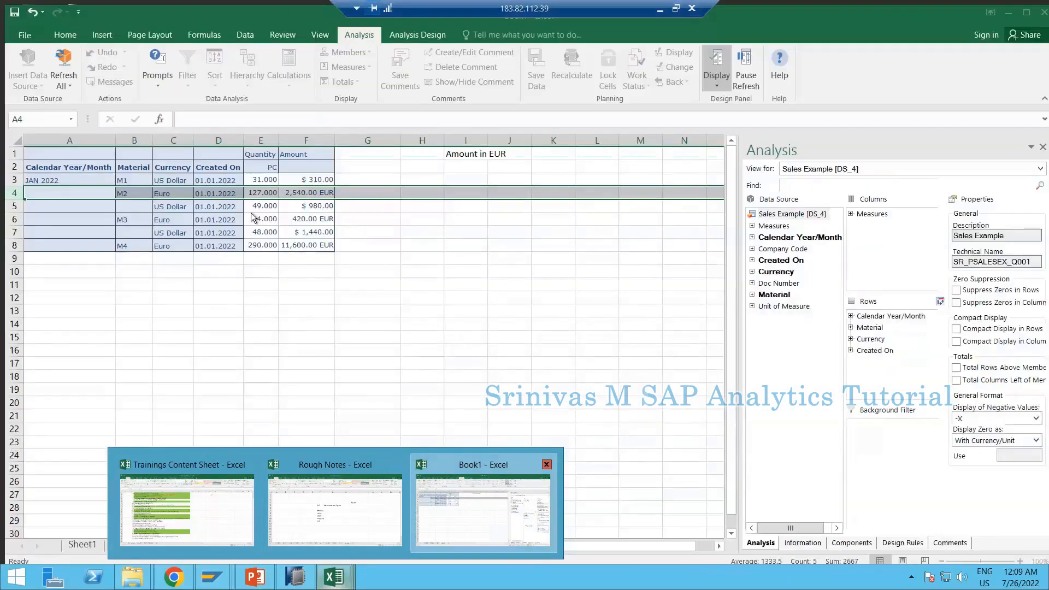
click(483, 508)
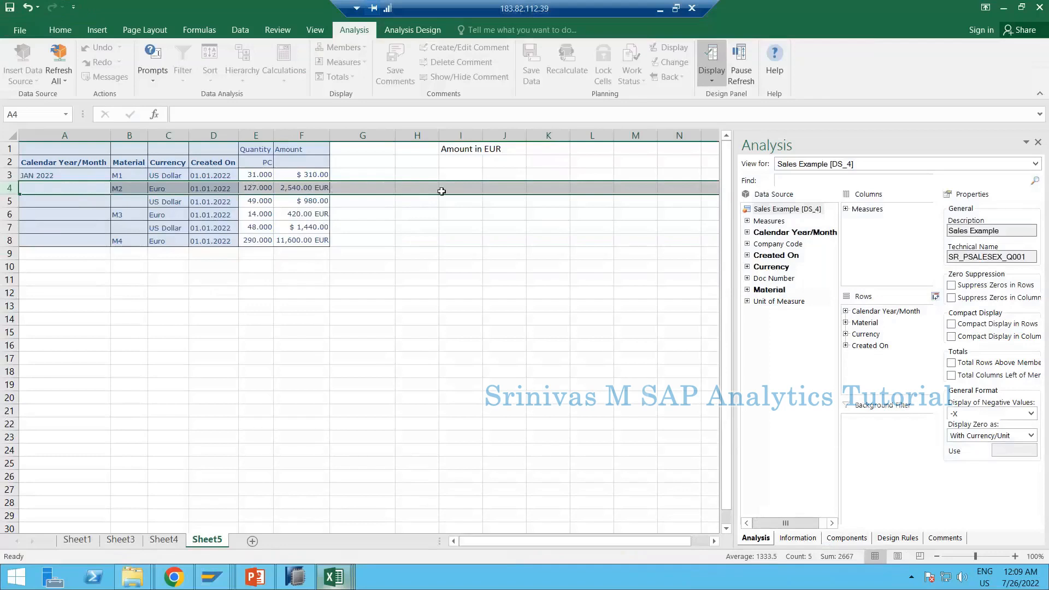
click(10, 175)
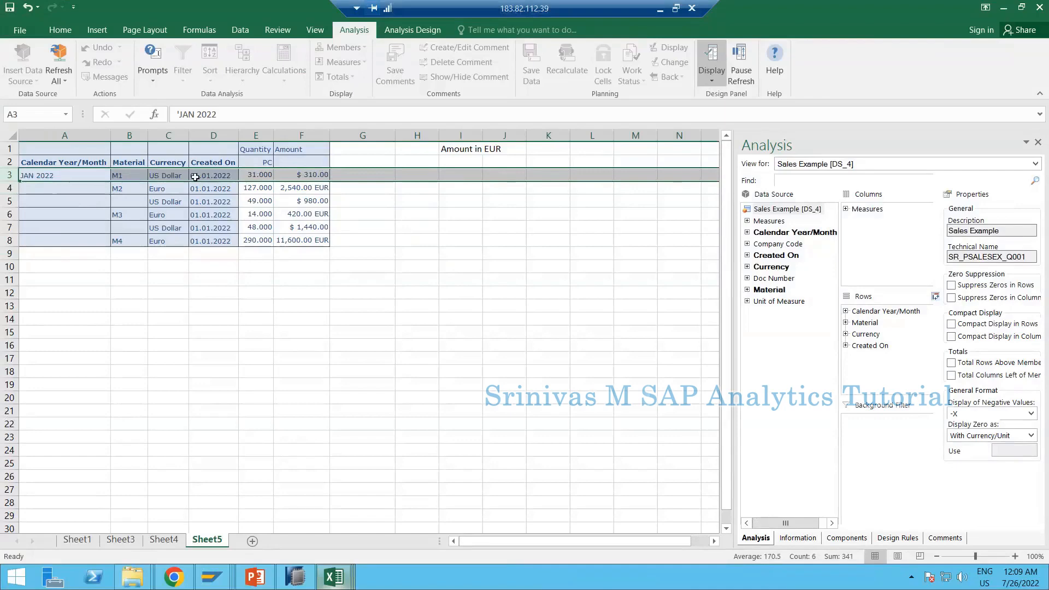
click(232, 173)
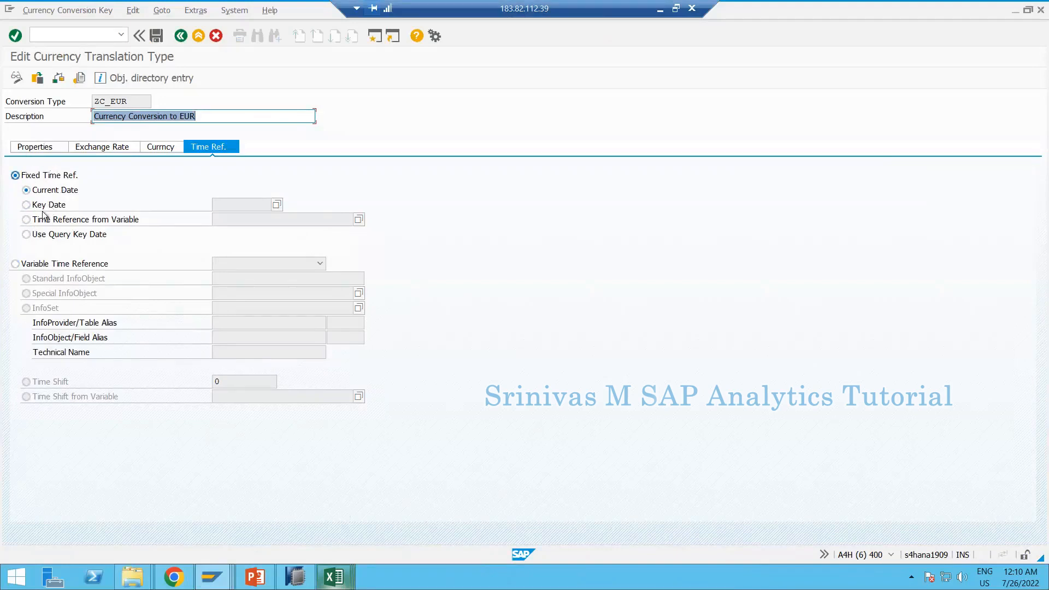
- Set ZC_EUR to a variable time reference to the exact day, based on the standard InfoObject 0CALDAY
click(45, 265)
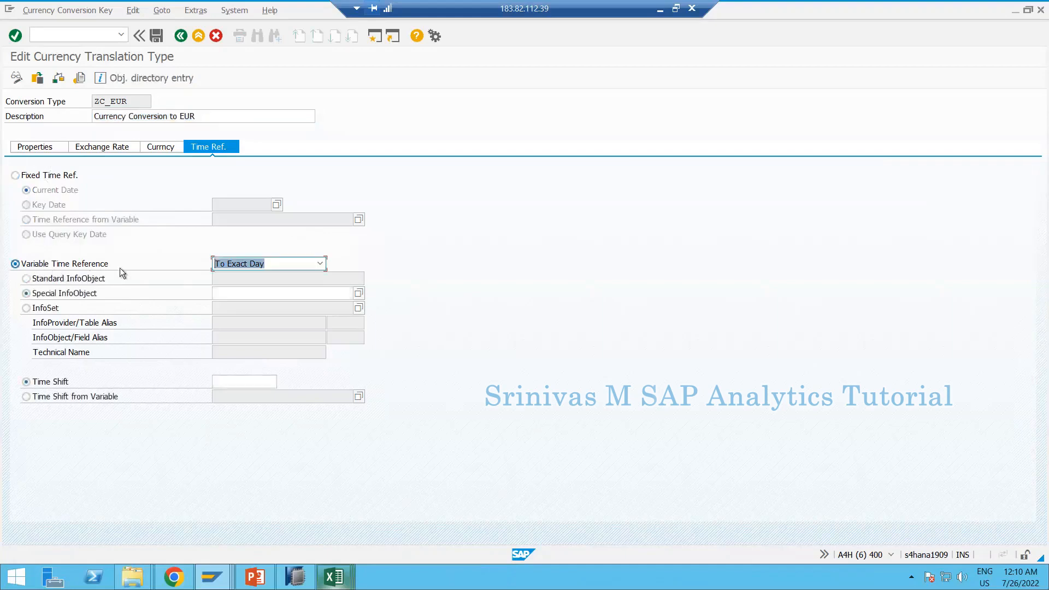
click(61, 283)
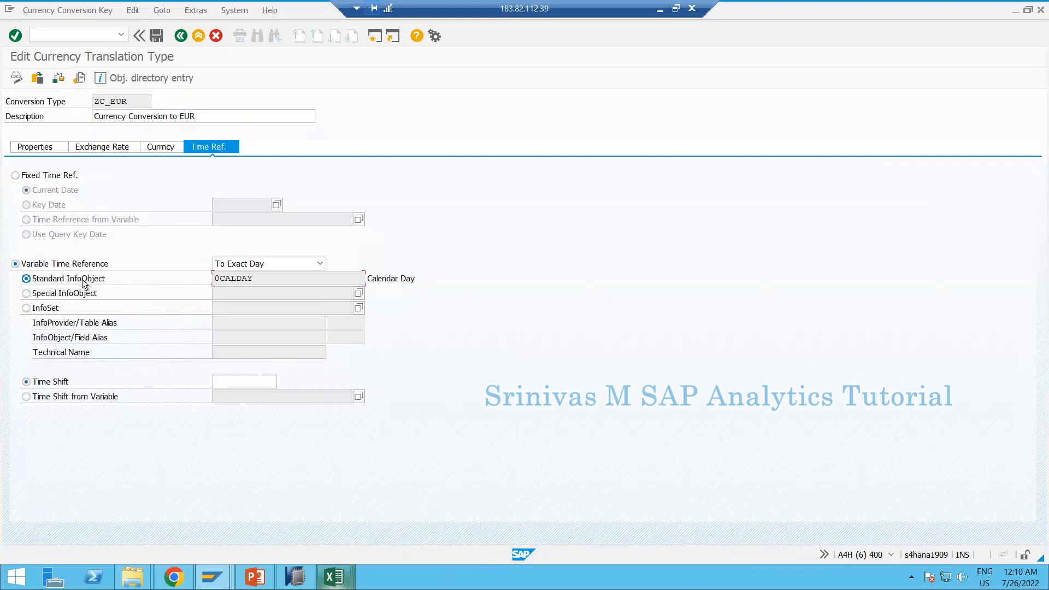
click(270, 277)
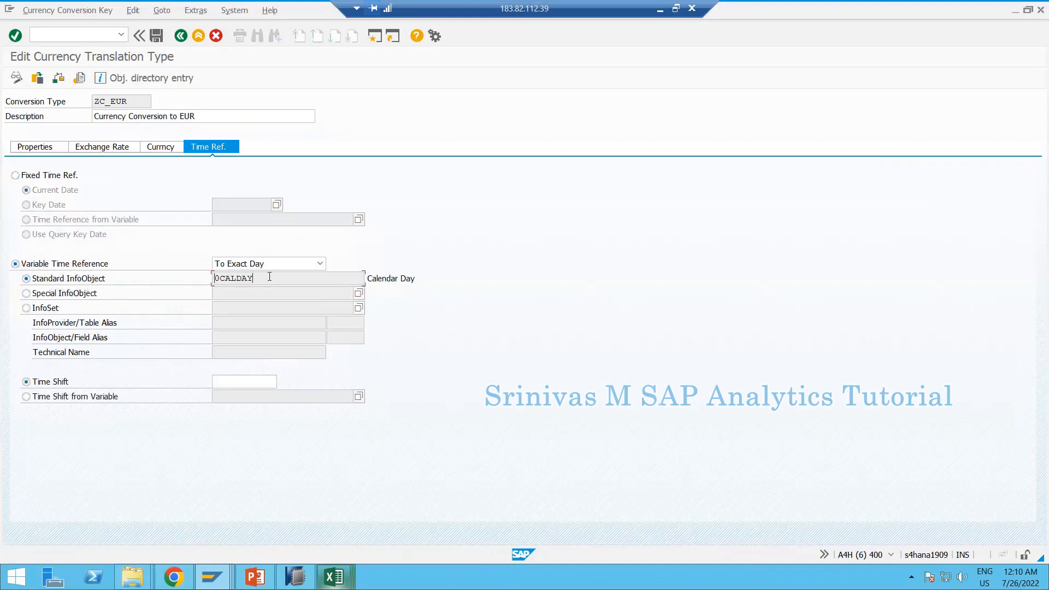
- Check the date fields of the SR_PSALESEX_Q001 query in SAP HANA Studio and return to SAP GUI
click(299, 571)
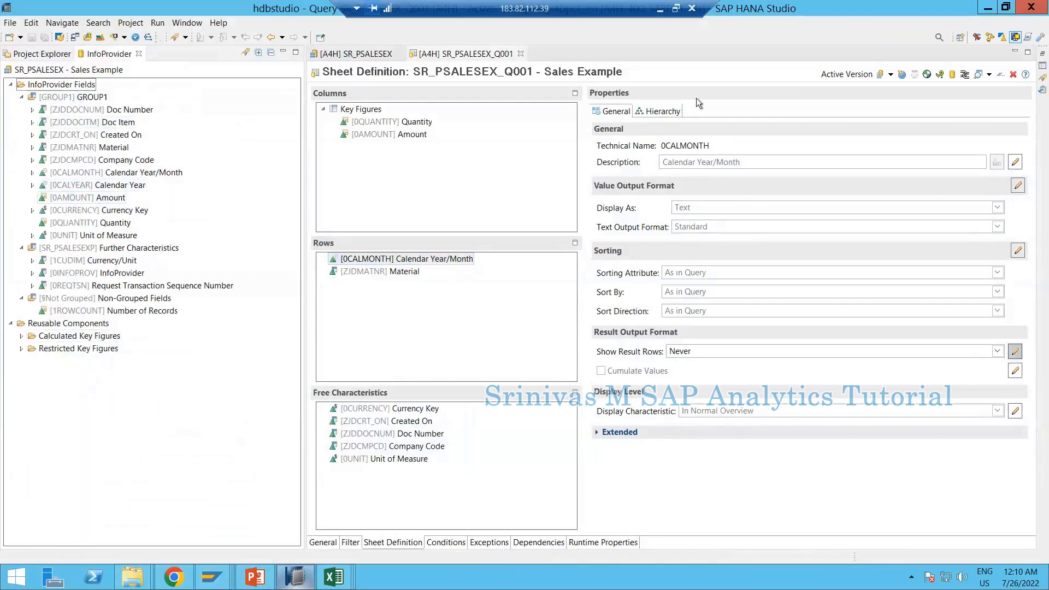
mouse_move(221, 584)
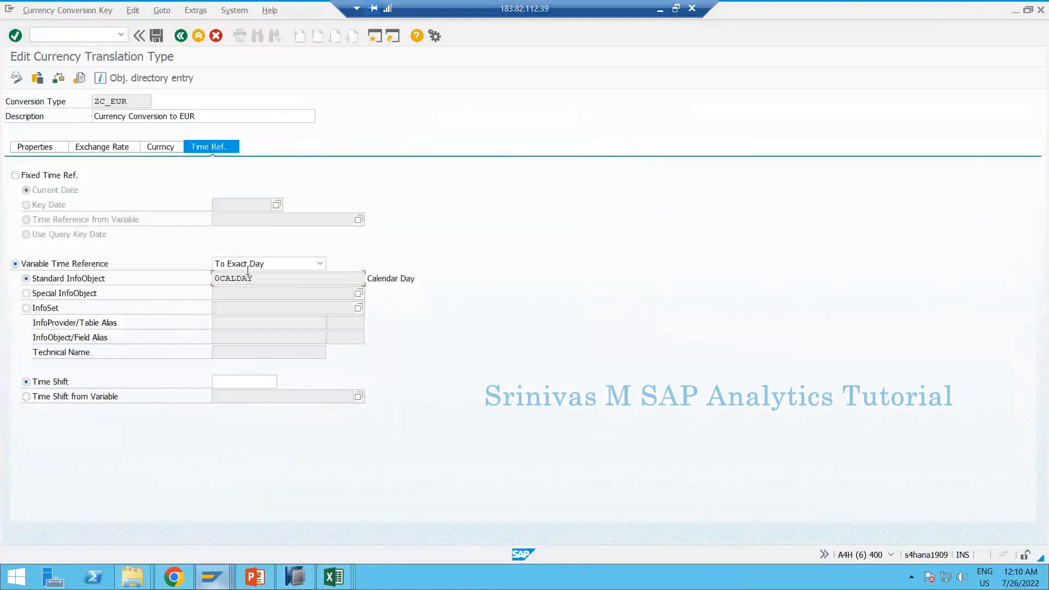
- Switch to SAP HANA Studio and copy the technical name of the SR_PSALESEX_Q001 query's Created On characteristic
mouse_move(295, 577)
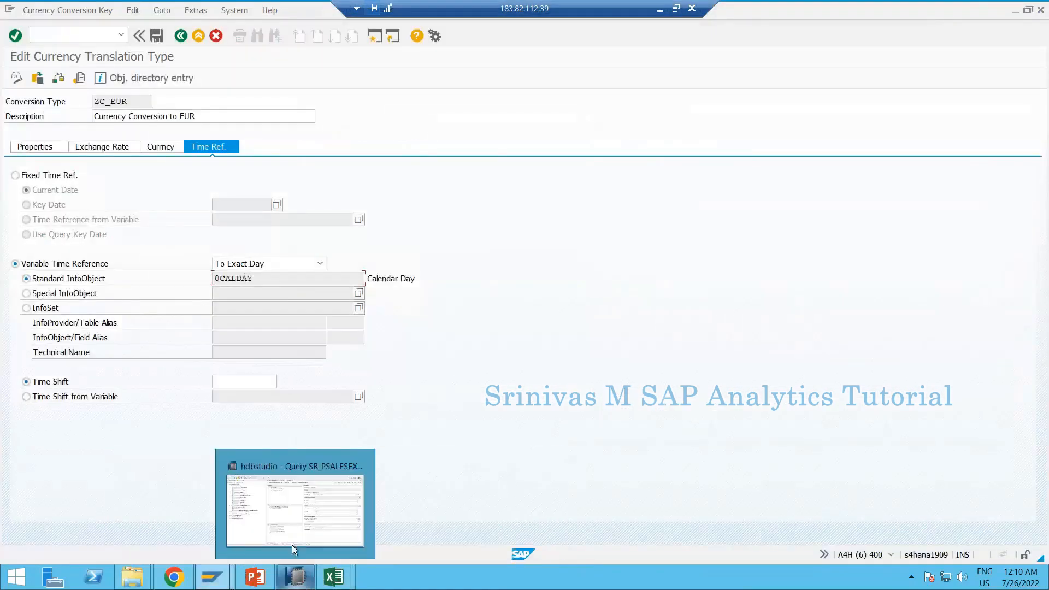
click(293, 550)
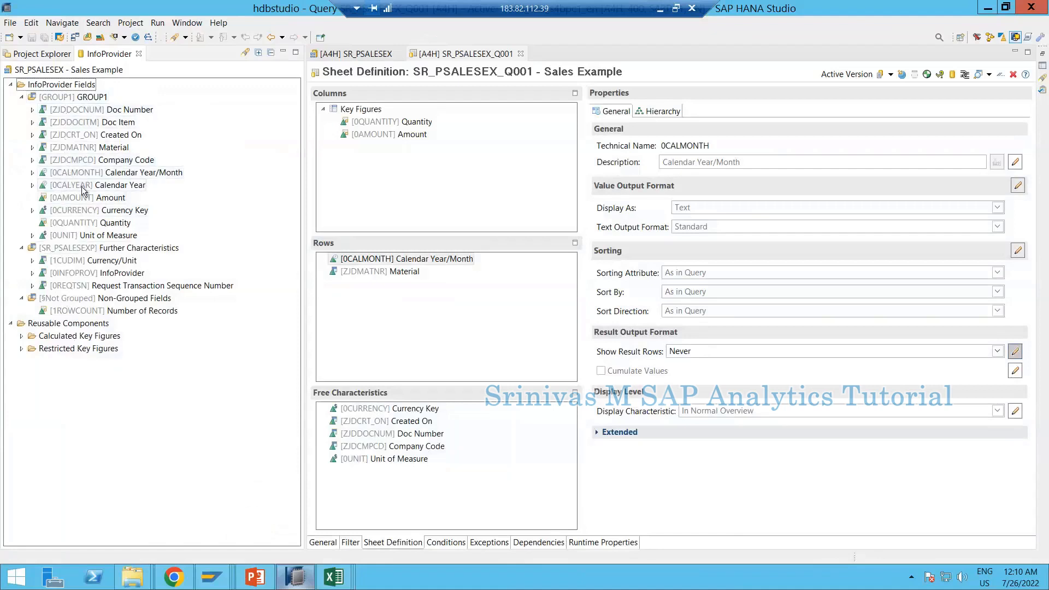
click(66, 136)
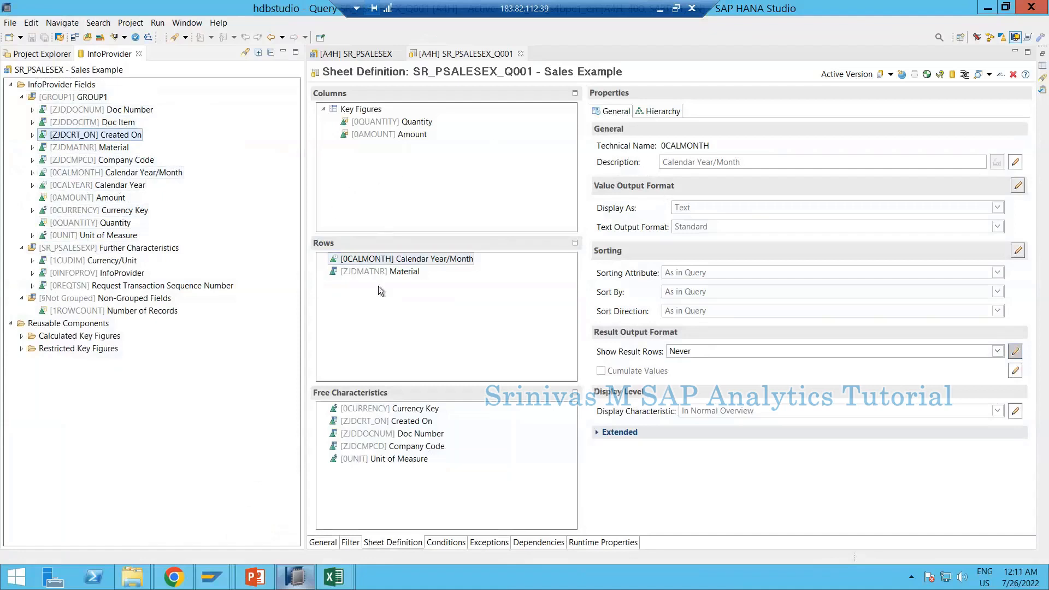
click(375, 421)
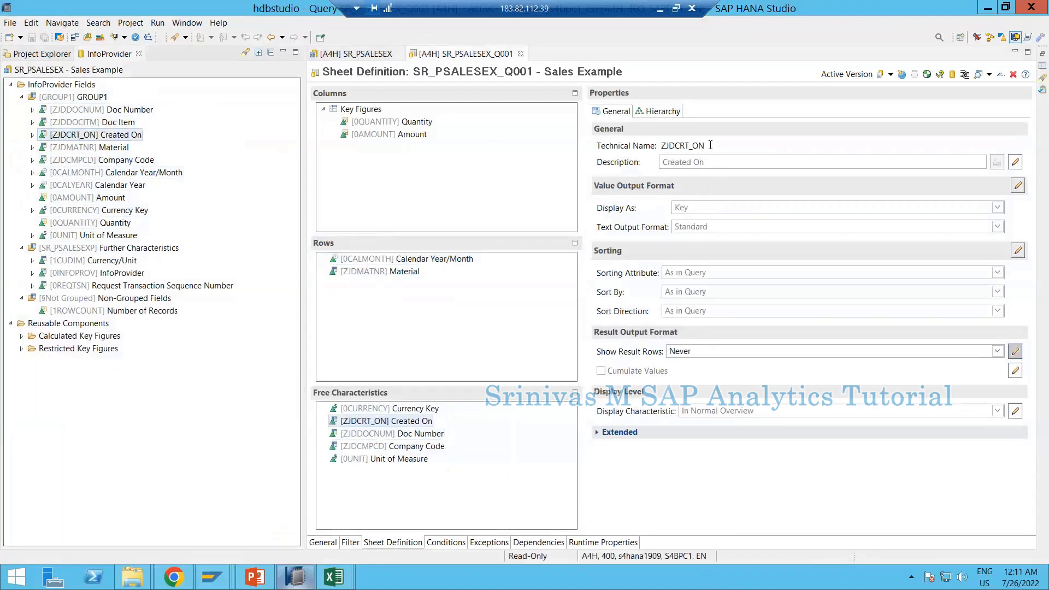
drag(705, 145, 662, 140)
key(ctrl+c)
- Return to ZC_EUR in SAP GUI, base its exact-day time reference on the special InfoObject ZJDCRT_ON, and save the translation type
click(211, 577)
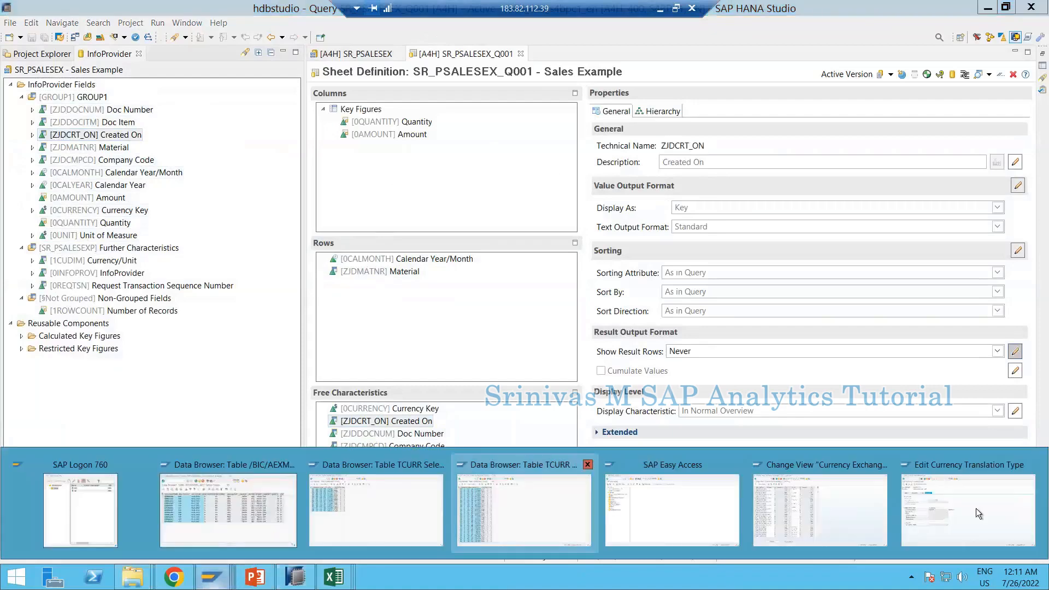
click(978, 514)
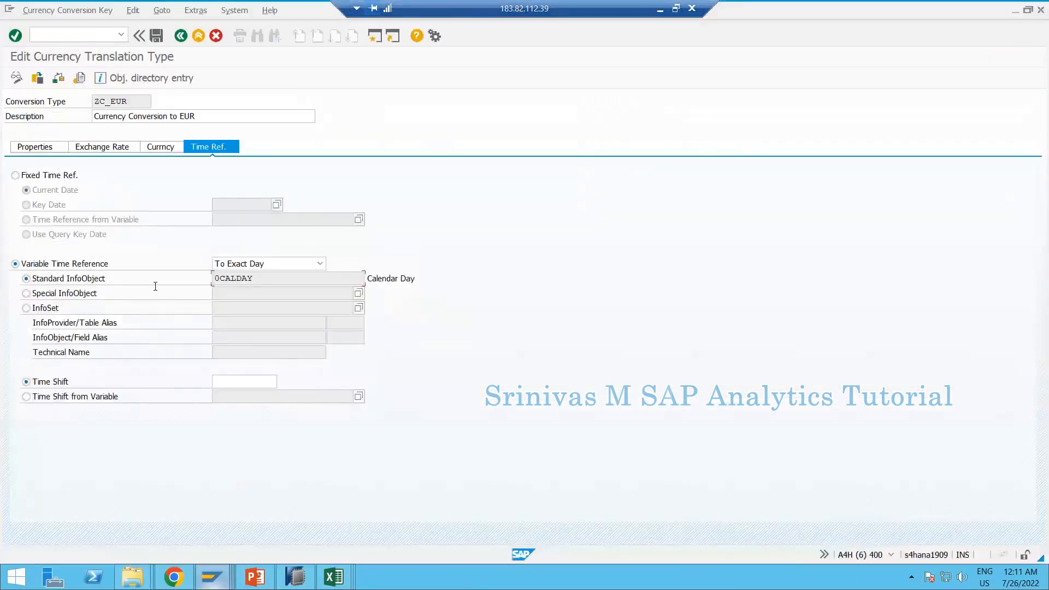
click(54, 296)
click(251, 291)
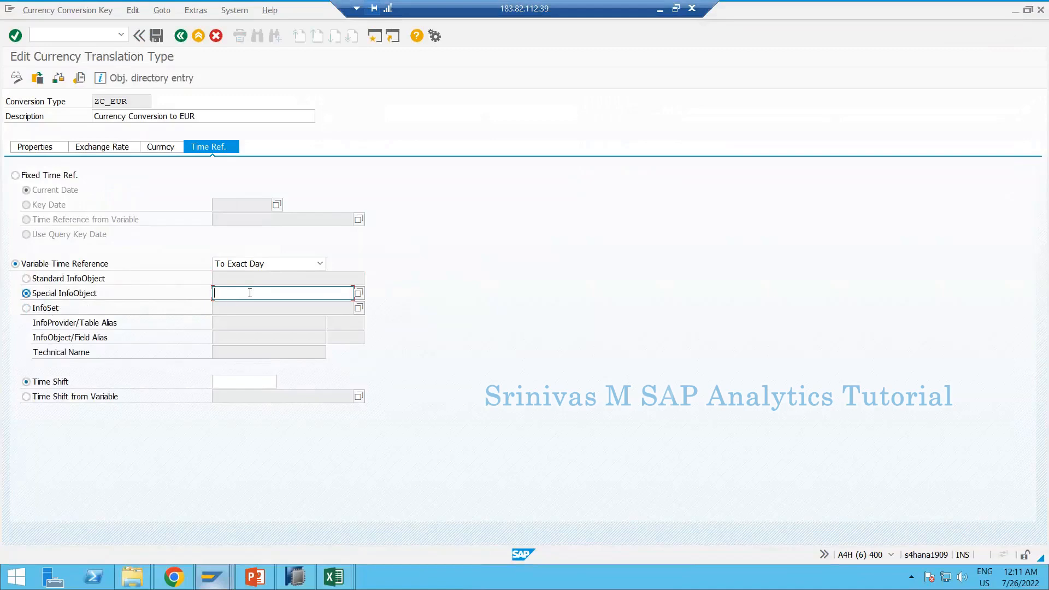
key(ctrl+v)
key(Return)
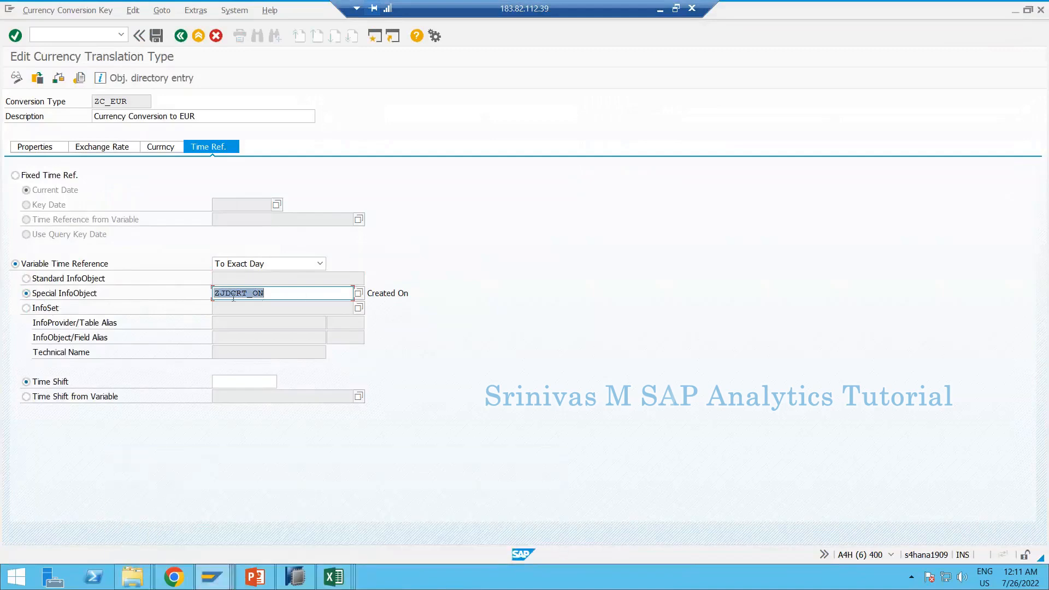
click(303, 290)
drag(214, 297, 289, 302)
click(158, 36)
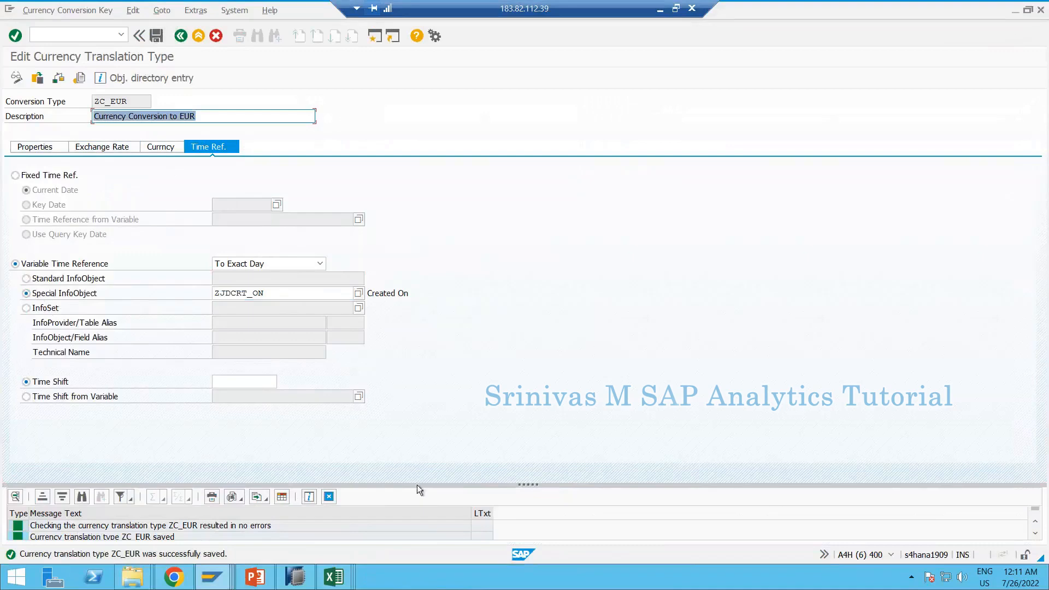
- Enlarge the message area to read the save log and review ZC_EUR's source and target currency settings
drag(415, 457, 416, 430)
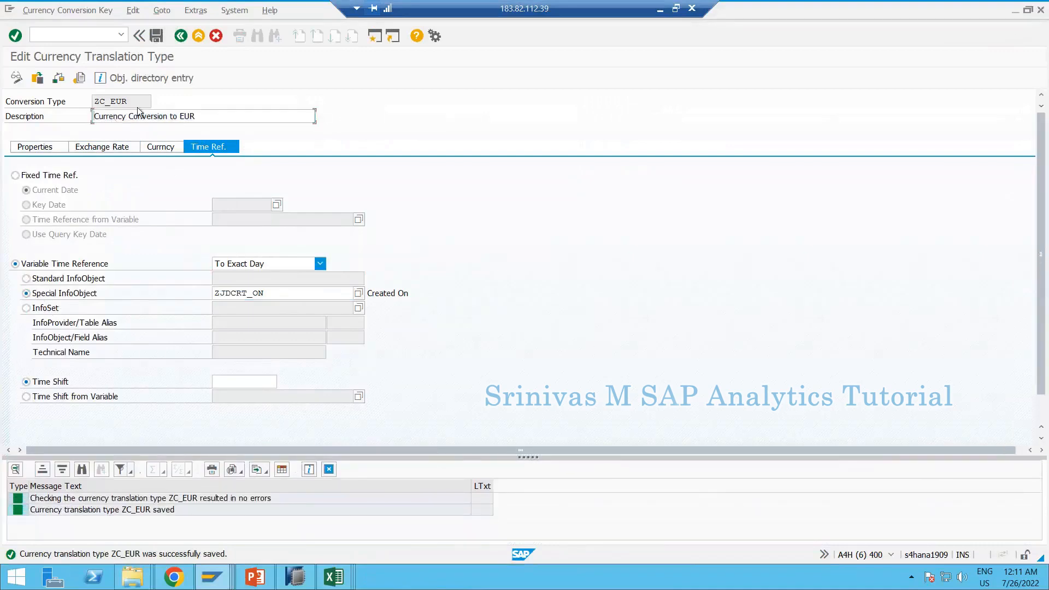
double_click(99, 101)
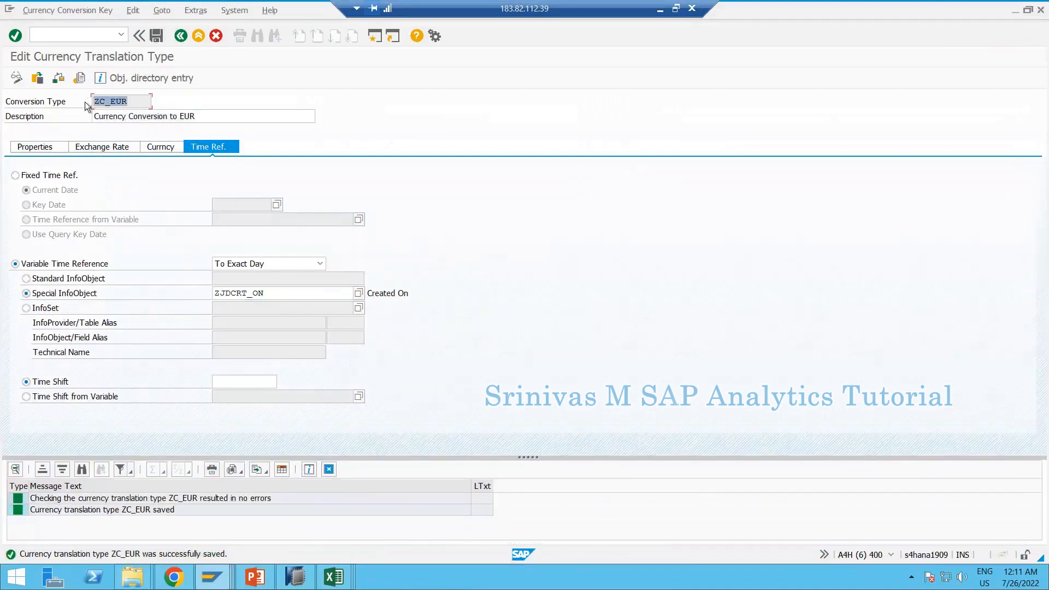
click(176, 234)
click(163, 149)
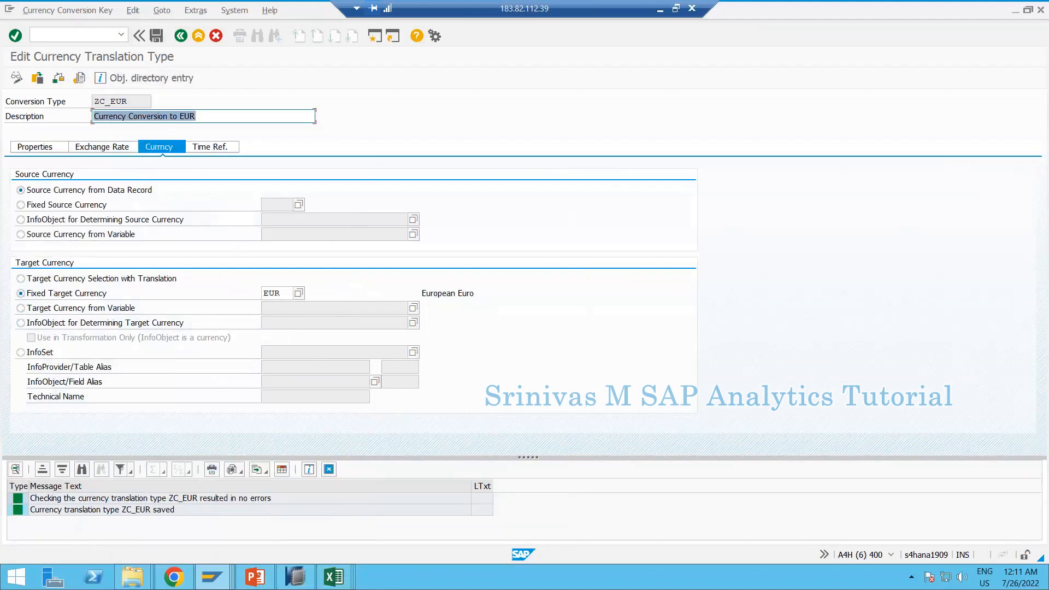
- In SAP HANA Studio, add a new selection containing the 0AMOUNT key figure to the Key Figures structure of SR_PSALESEX_Q001
mouse_move(296, 583)
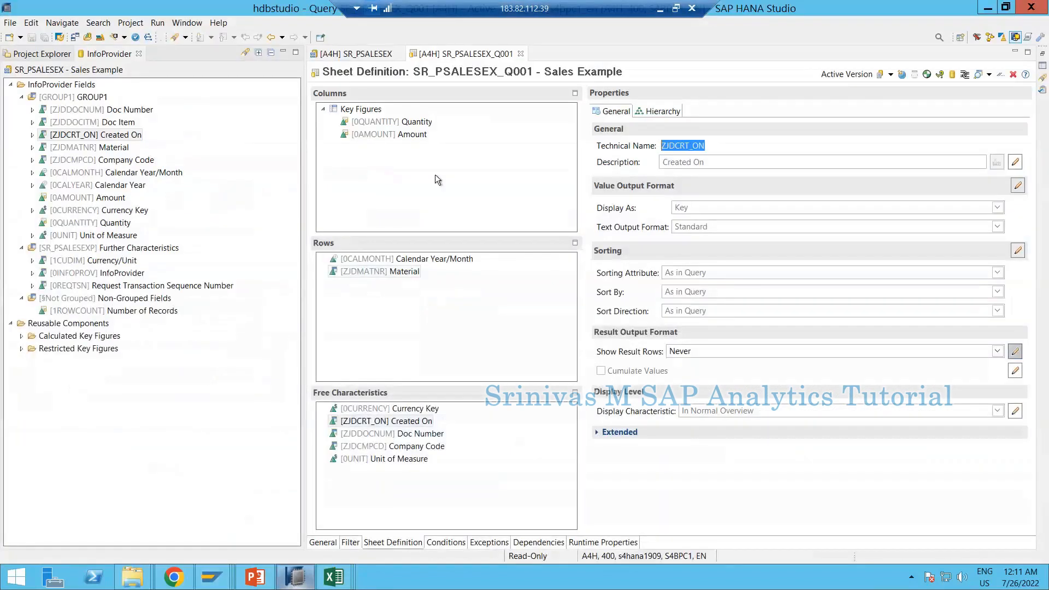
click(456, 58)
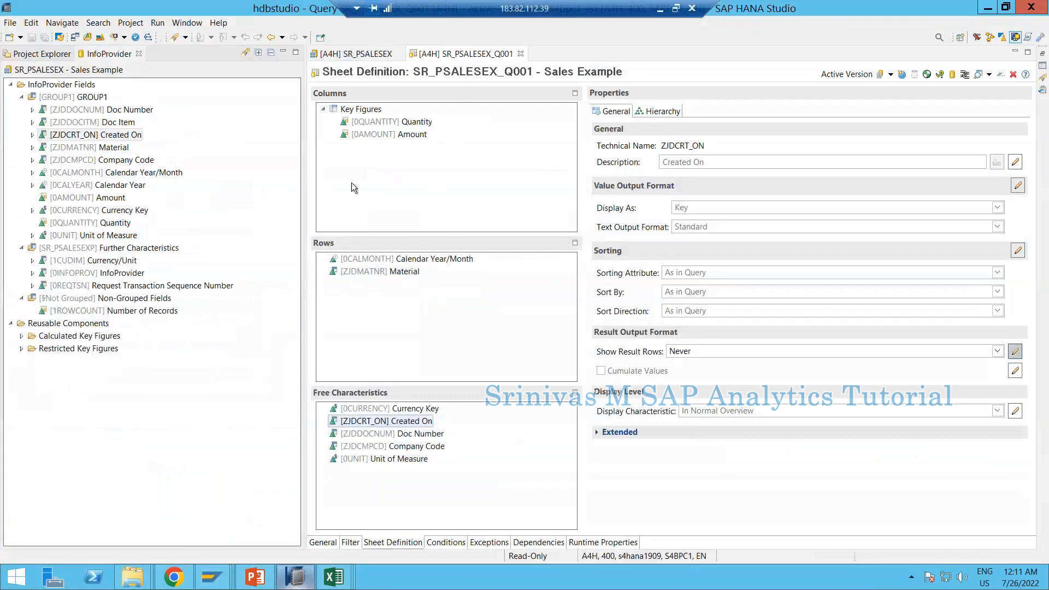
click(354, 112)
right_click(354, 112)
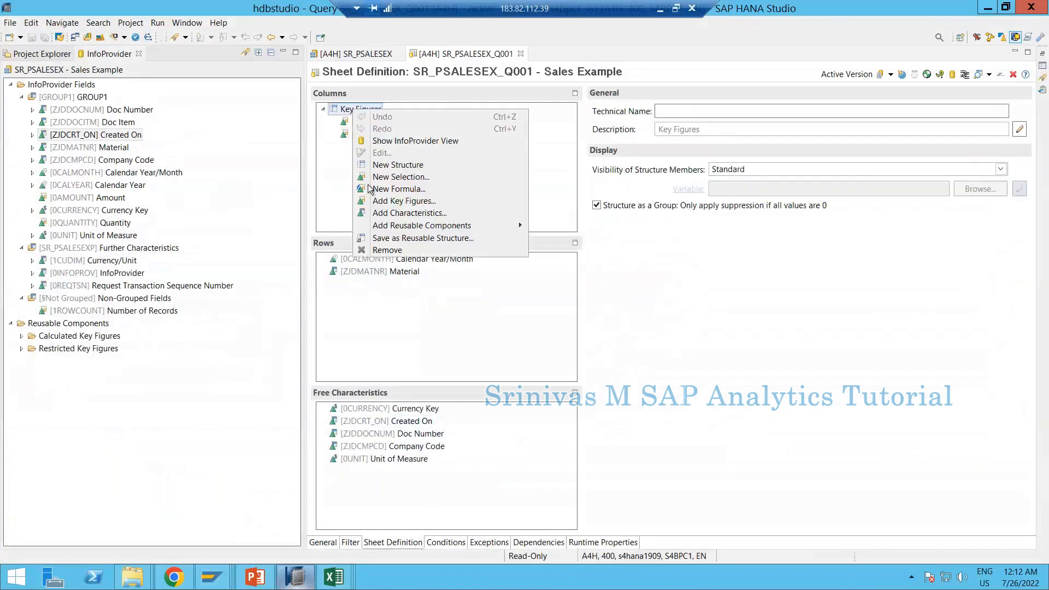
click(385, 178)
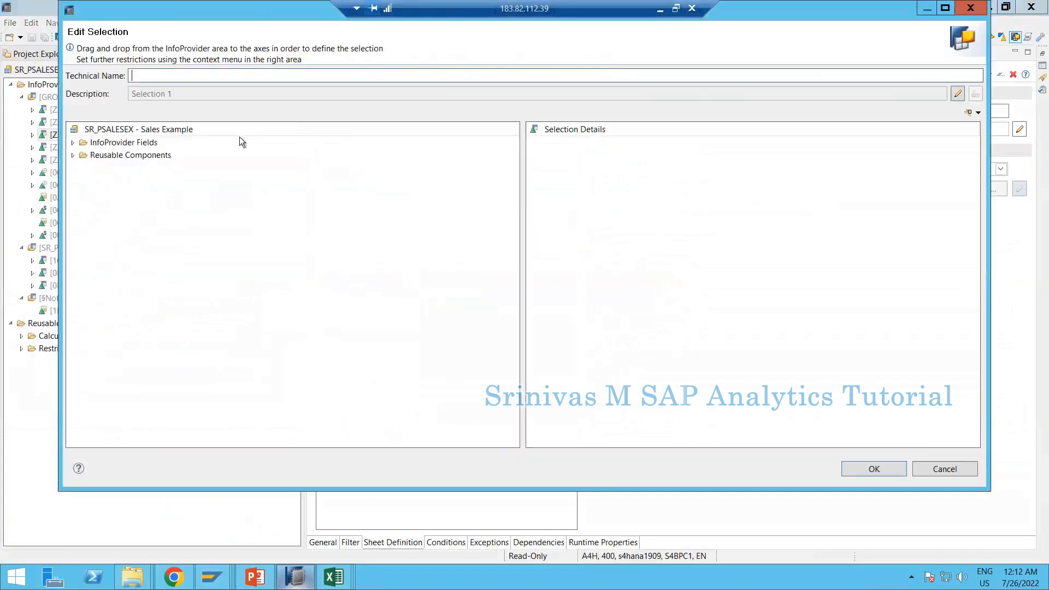
click(73, 156)
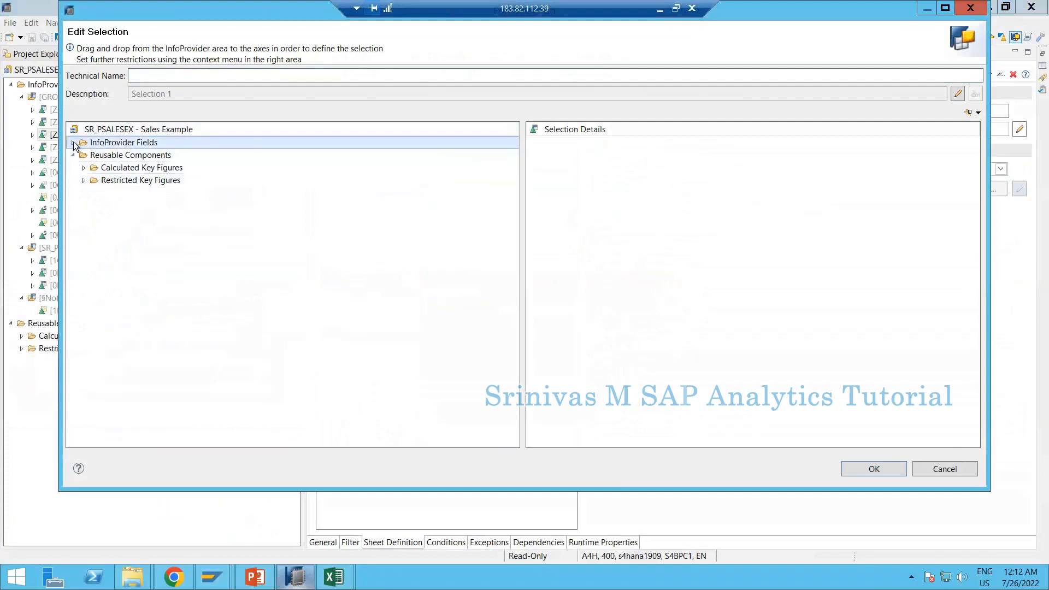
click(73, 142)
click(83, 155)
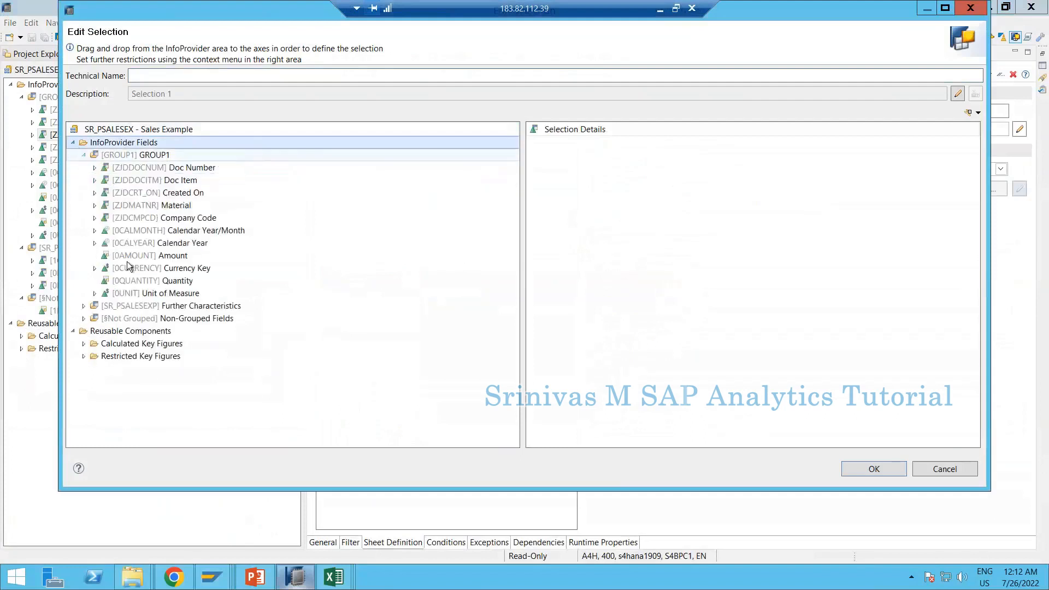
drag(134, 255, 546, 257)
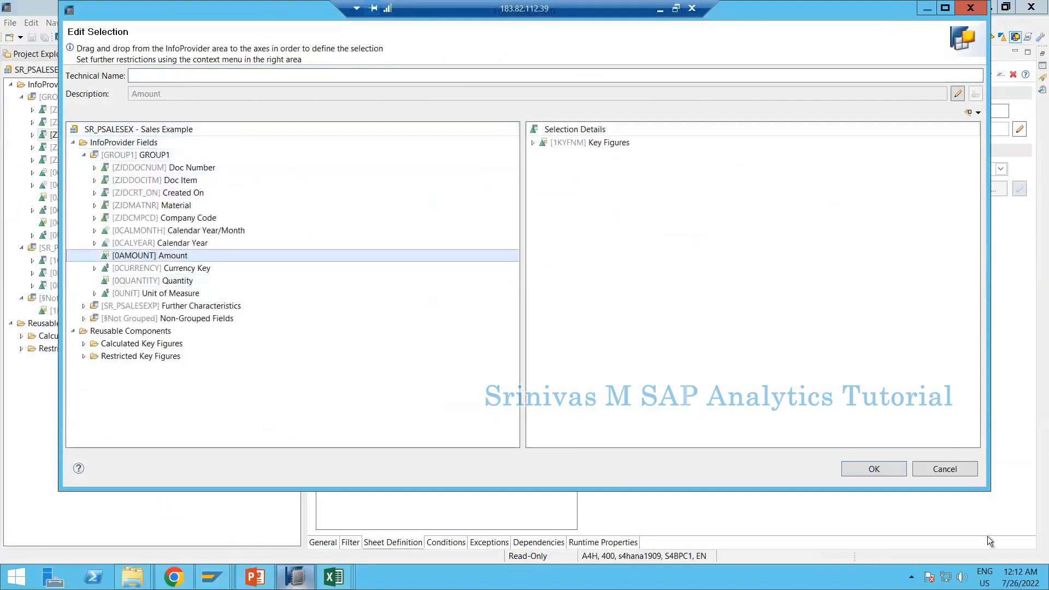
click(869, 467)
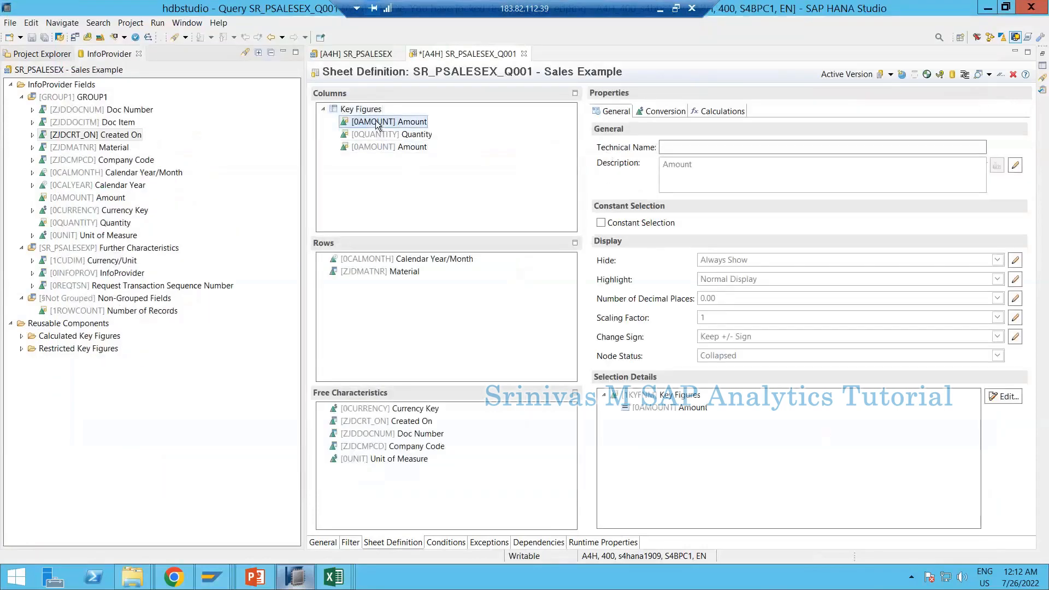
- Move the new 0AMOUNT selection below the existing Amount key figure and change its description to Amount in EUR
drag(375, 124, 400, 153)
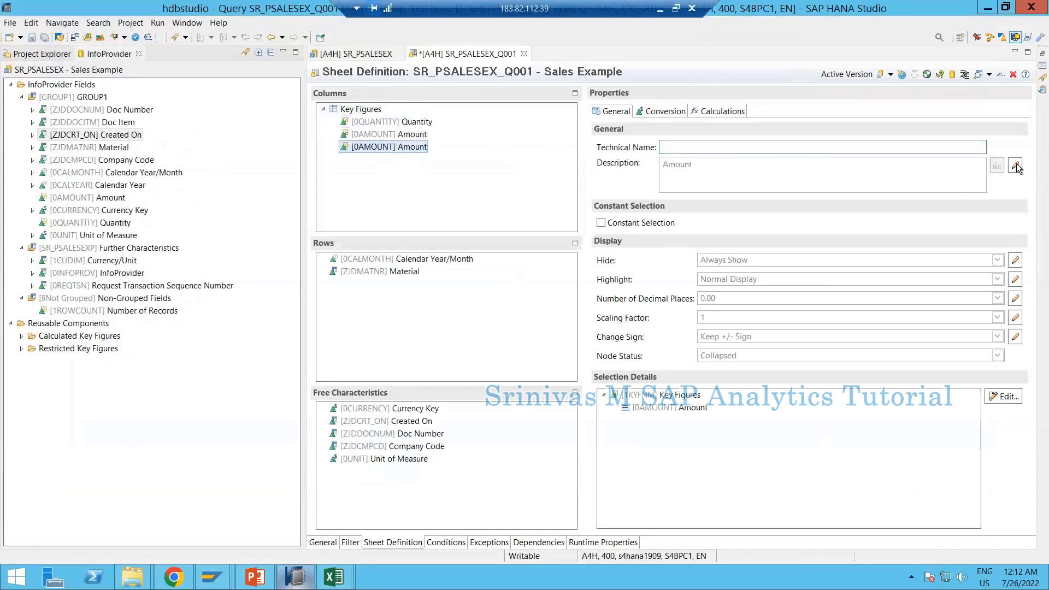
click(1015, 165)
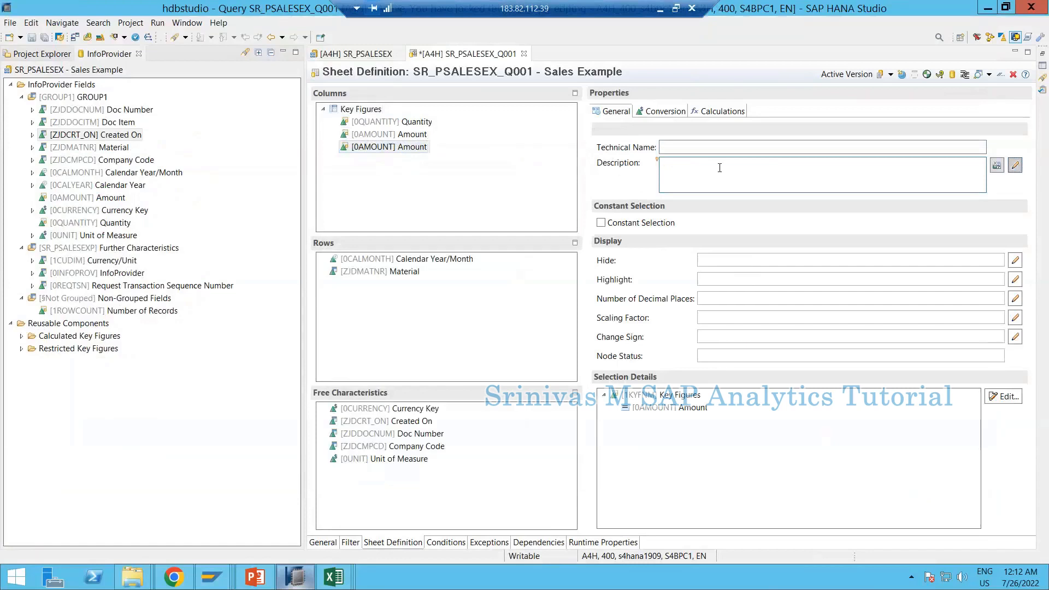
text(in EUR)
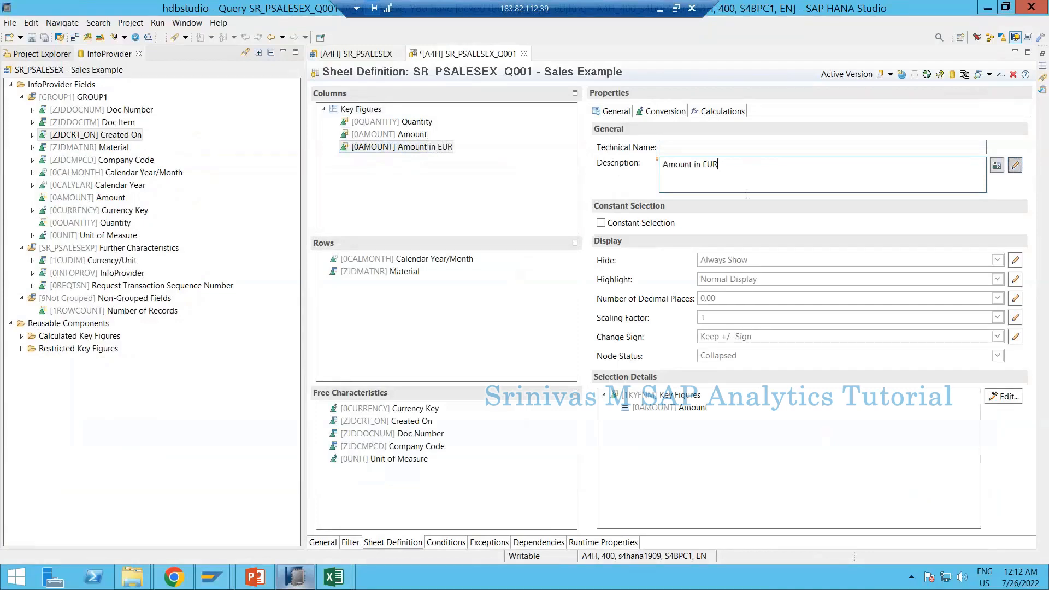
- Enable currency translation for the Amount in EUR key figure and assign the conversion type ZC_EUR
click(377, 152)
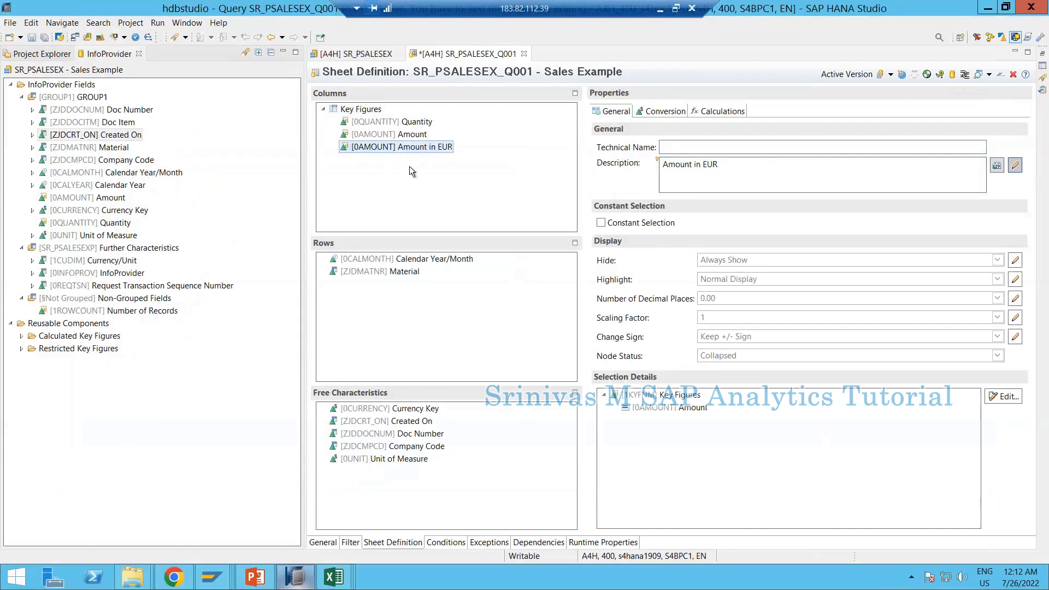
click(661, 114)
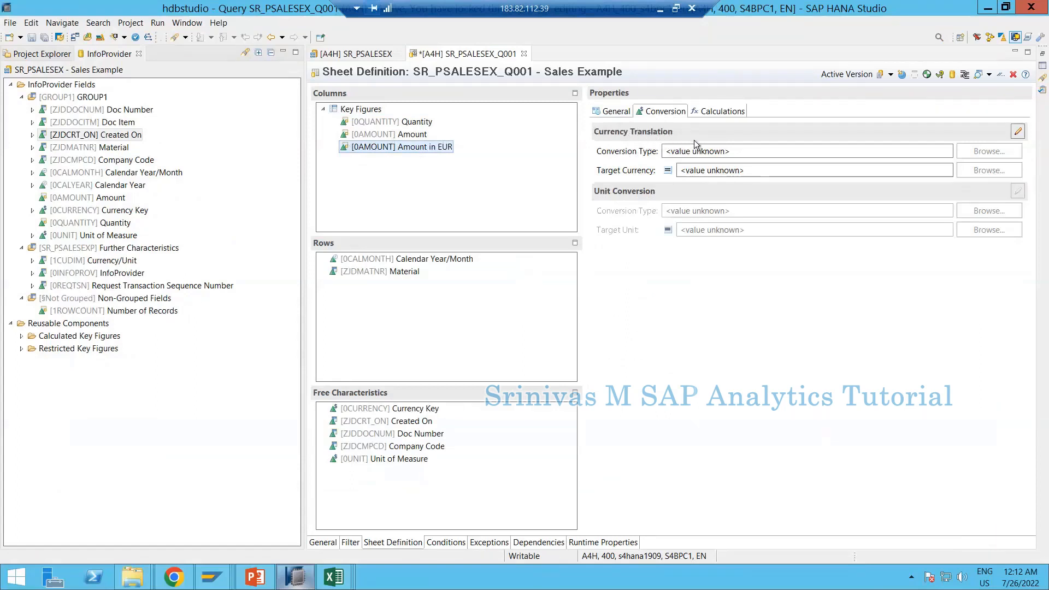
click(743, 150)
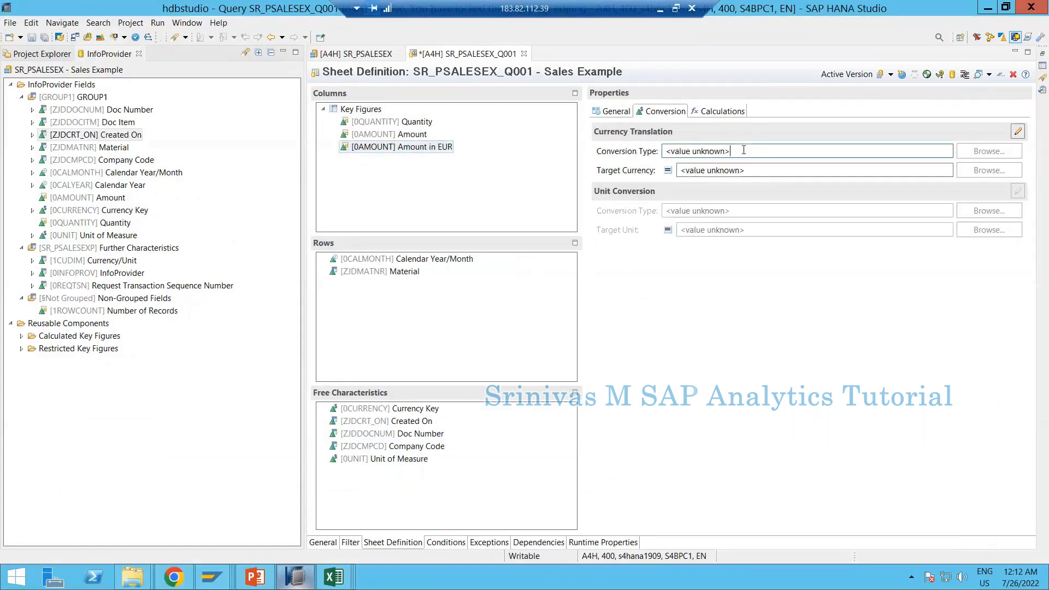
click(1017, 131)
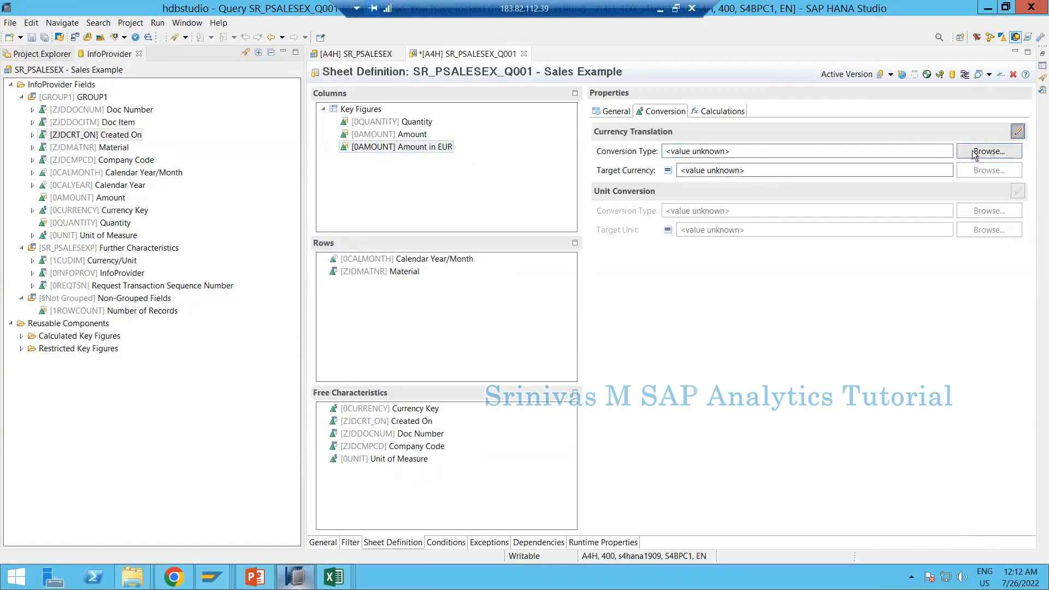
click(973, 152)
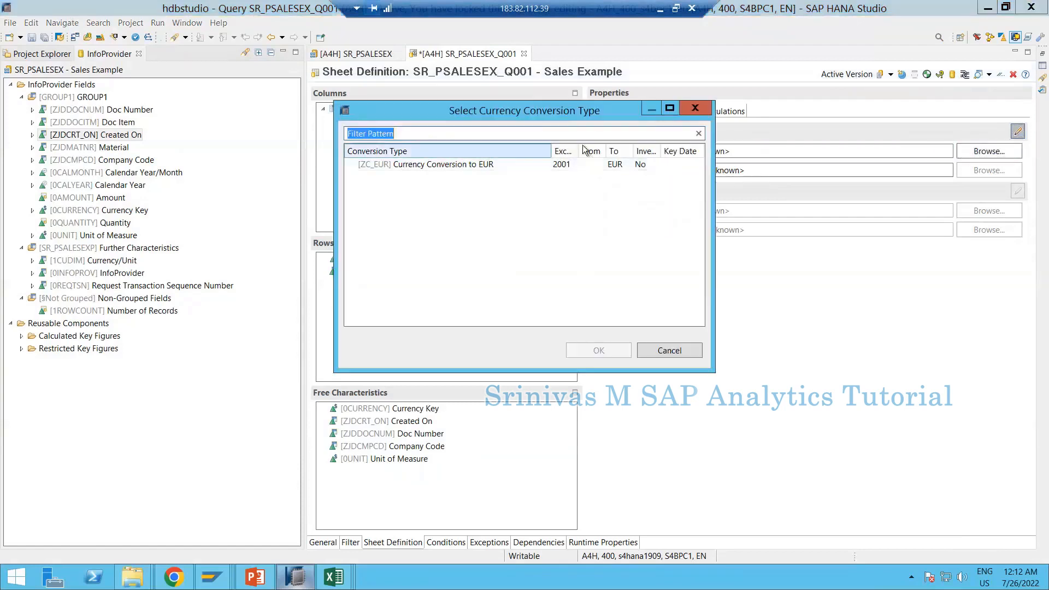
click(698, 133)
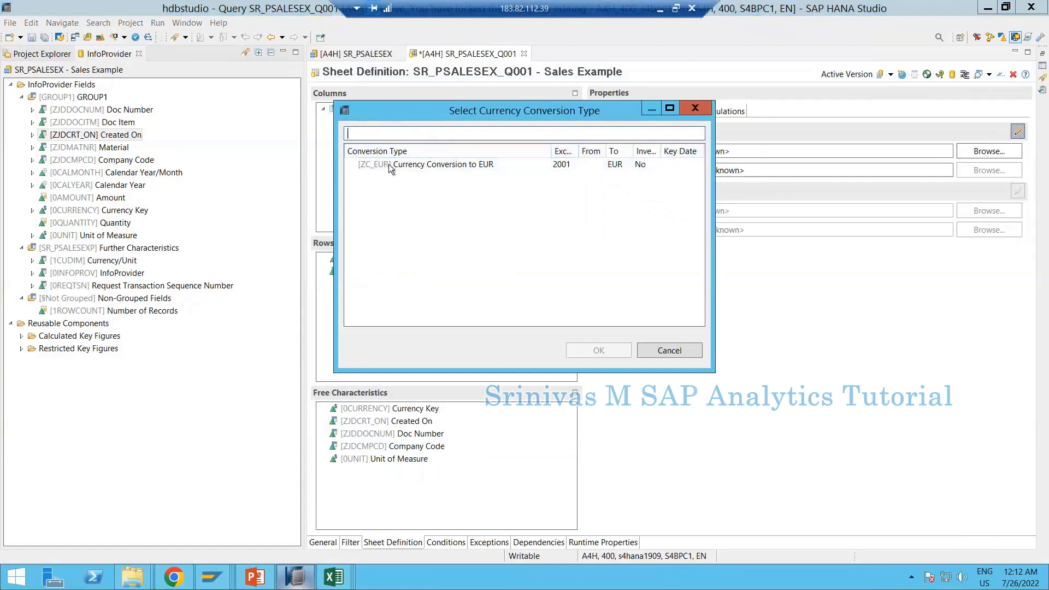
click(410, 164)
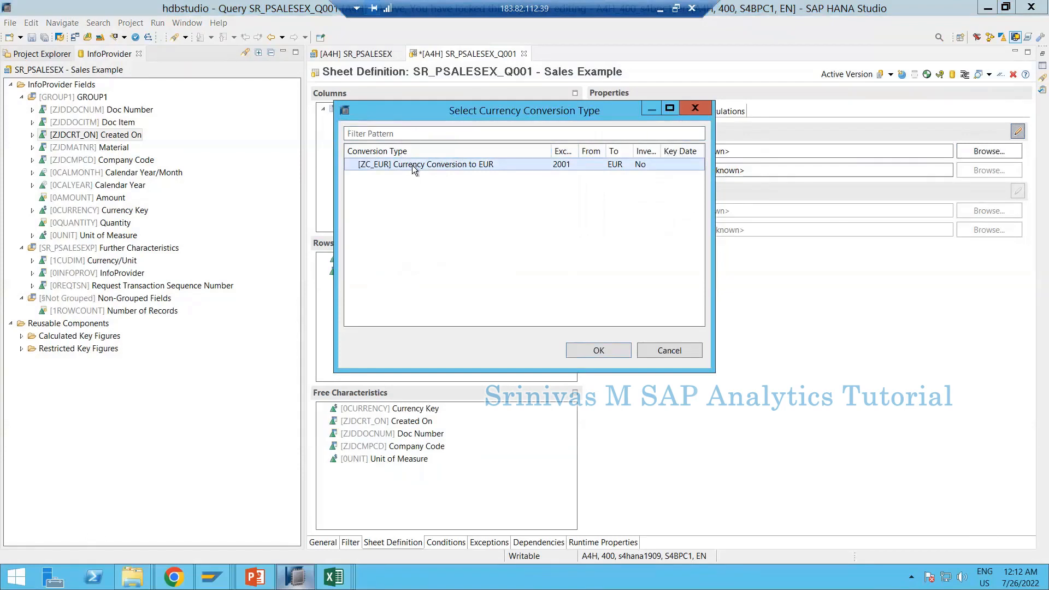
double_click(412, 165)
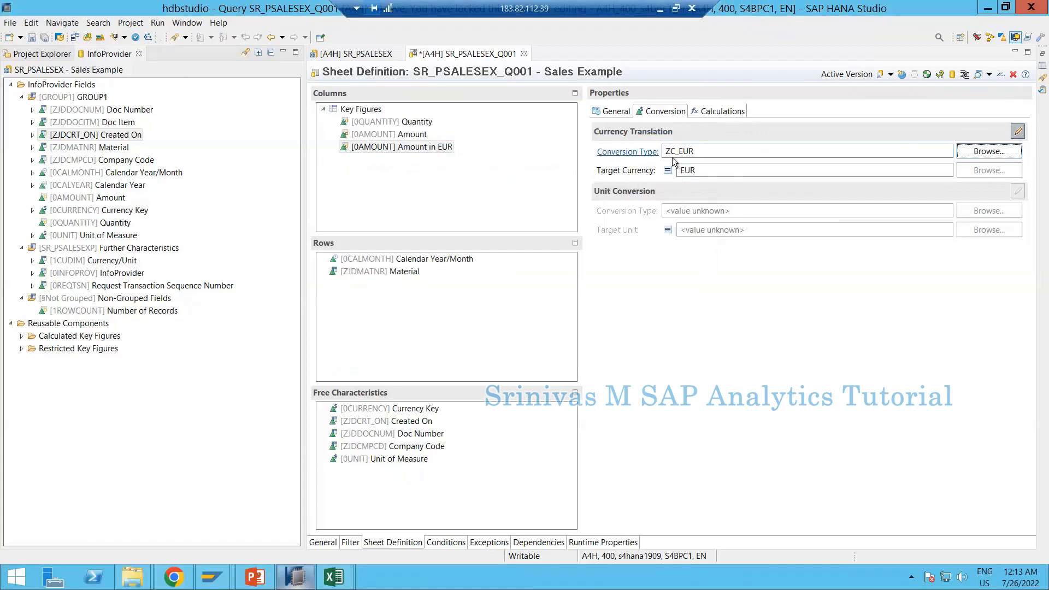
- Check ZC_EUR's fixed target currency in SAP GUI and compare it with the key figure's target currency in SAP HANA Studio
click(216, 577)
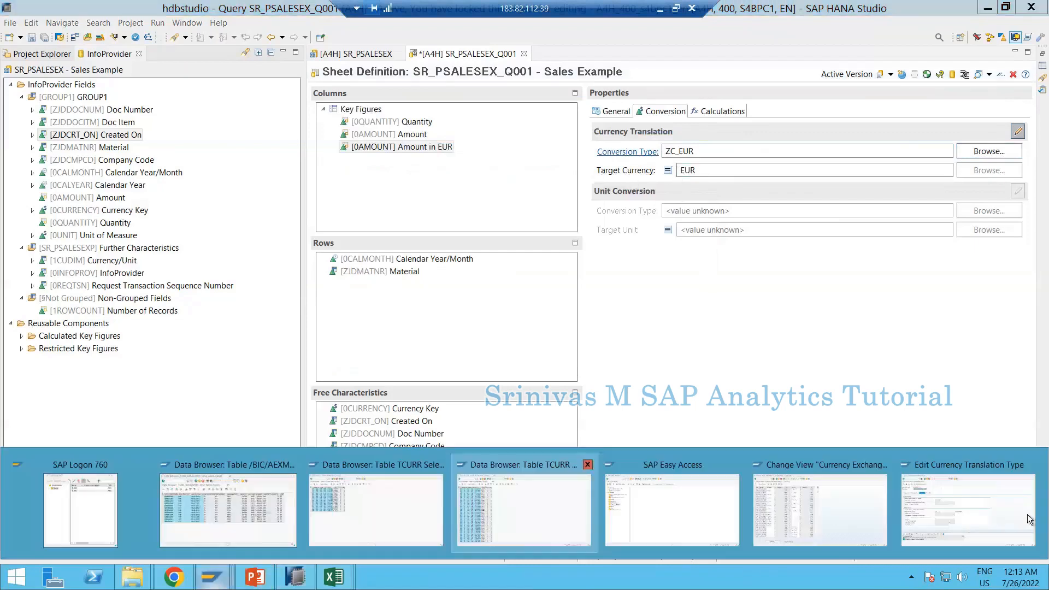
click(966, 509)
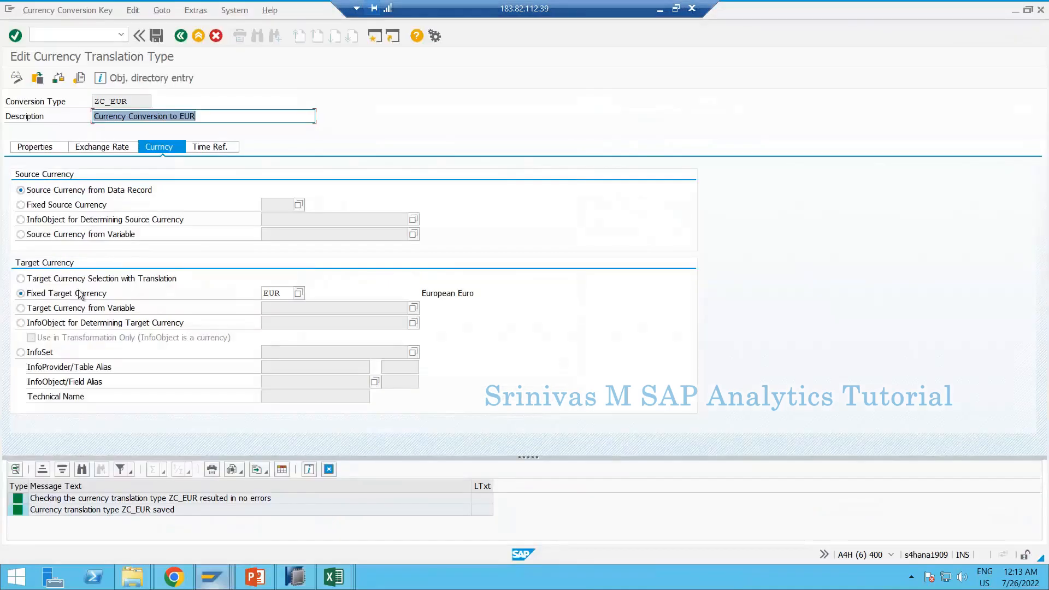
click(1014, 11)
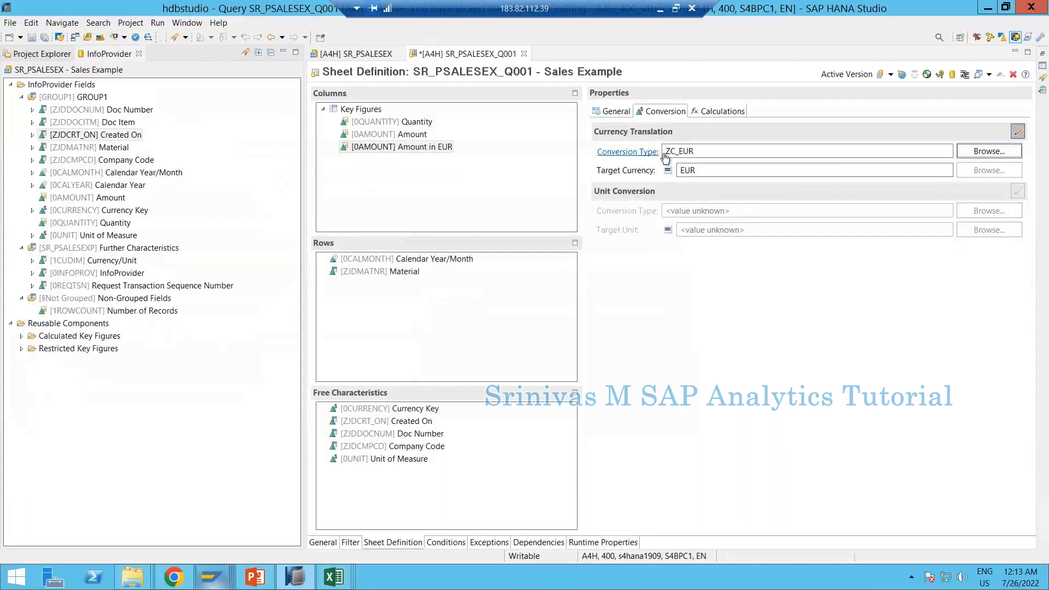
click(696, 177)
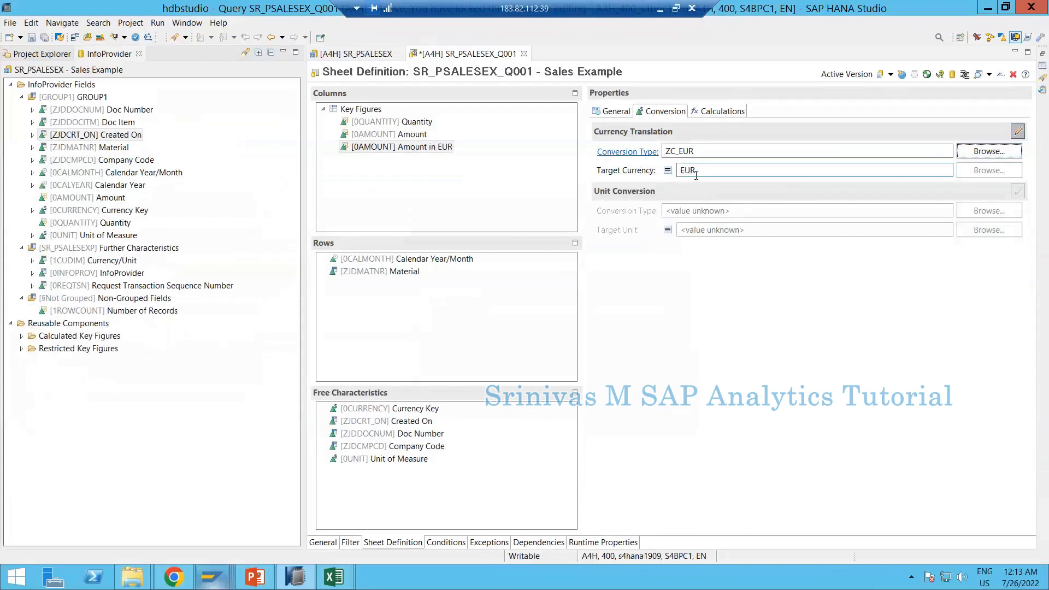
- Review the conversion settings of the Amount in EUR key figure and save the SR_PSALESEX_Q001 query
click(359, 148)
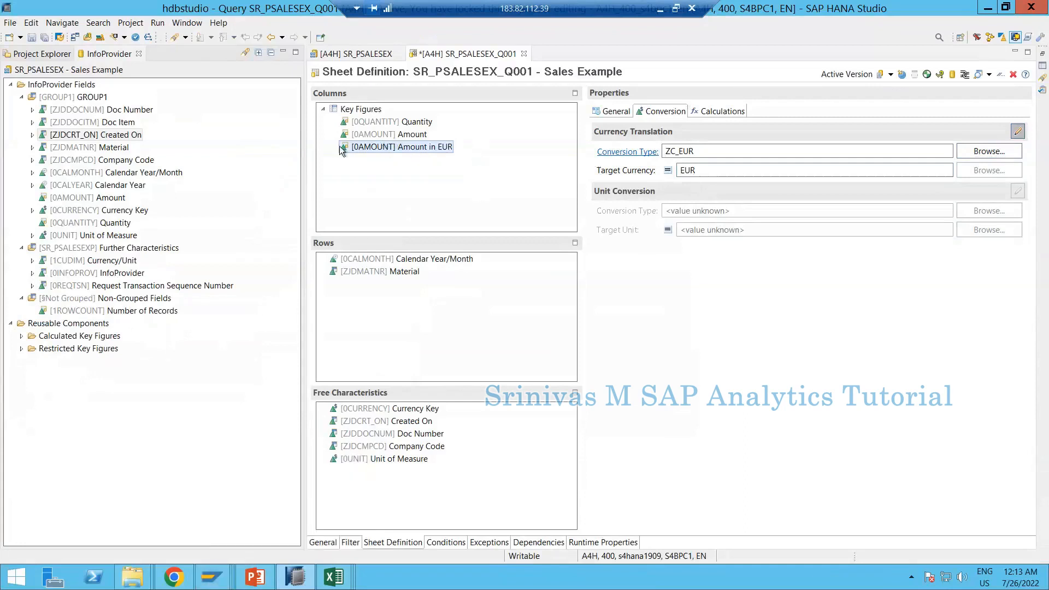
click(675, 116)
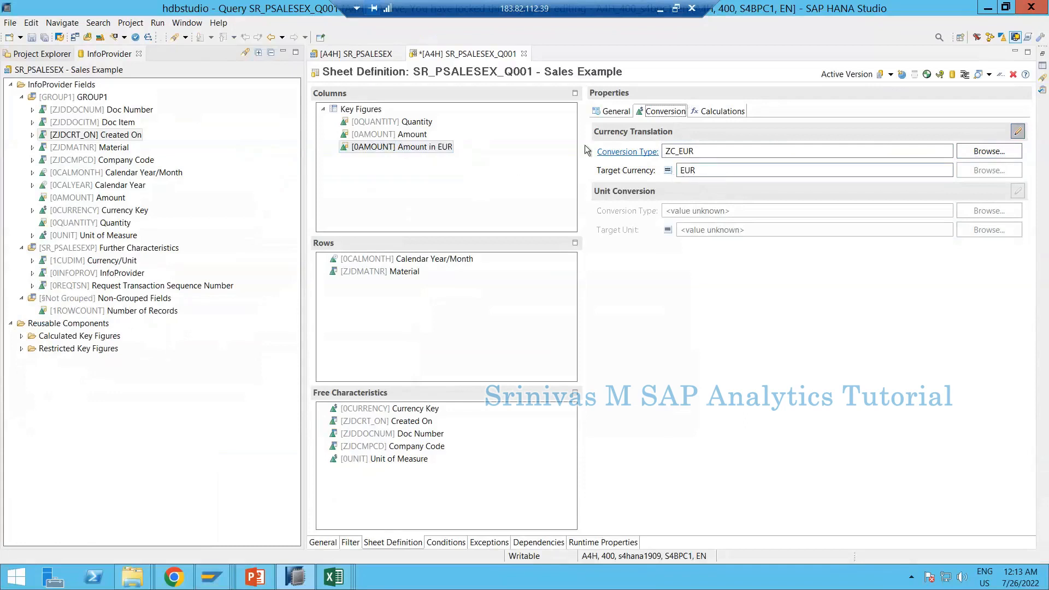
click(32, 37)
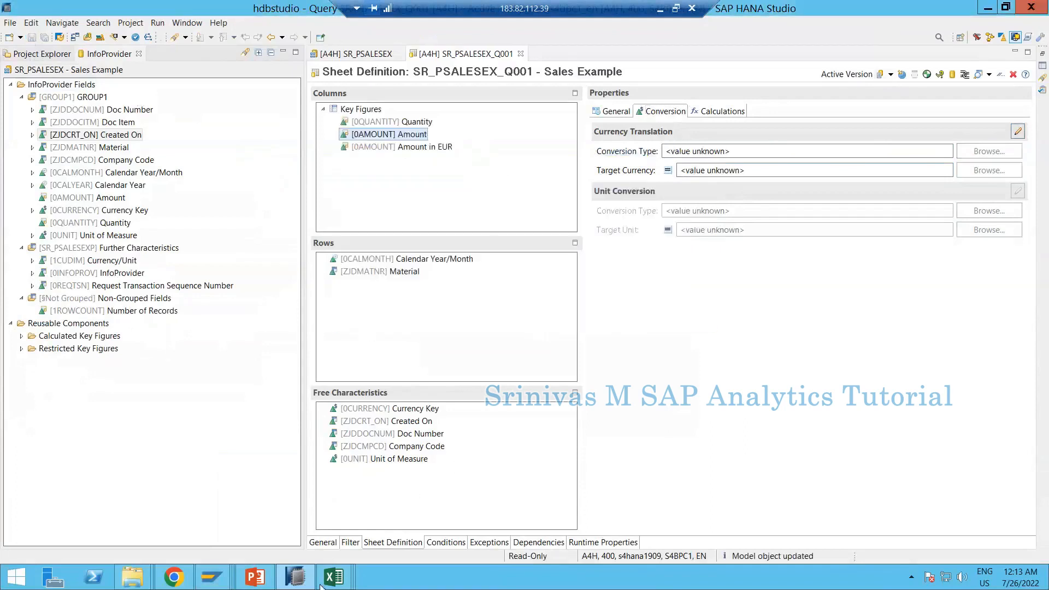
- Switch to Excel and insert the Sales Example query SR_PSALESEX_Q001 into Sheet6 for Calendar Year/Month 01.2022 to 01.2022
mouse_move(332, 580)
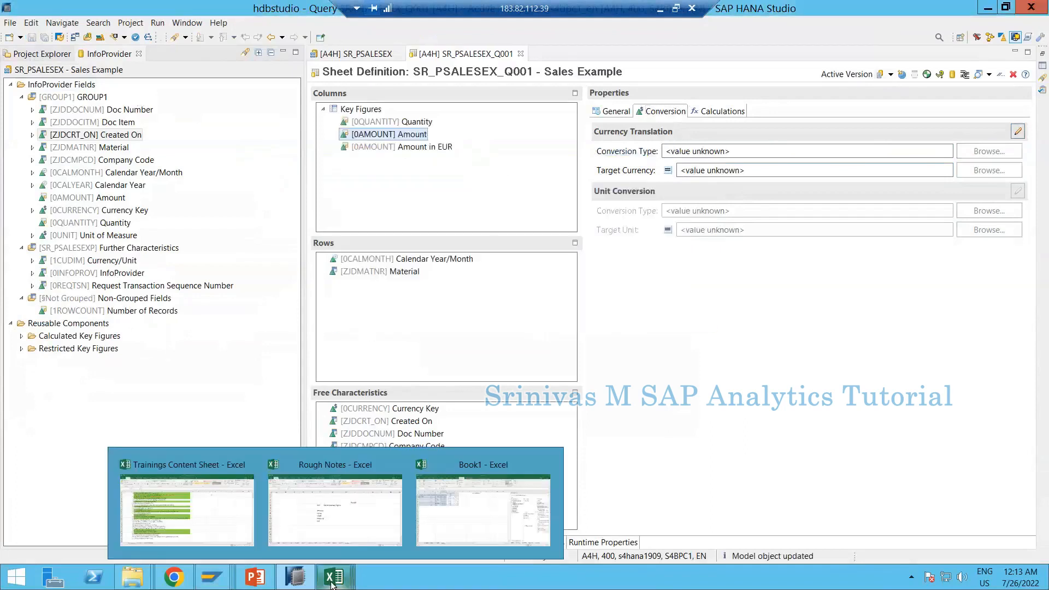
click(283, 513)
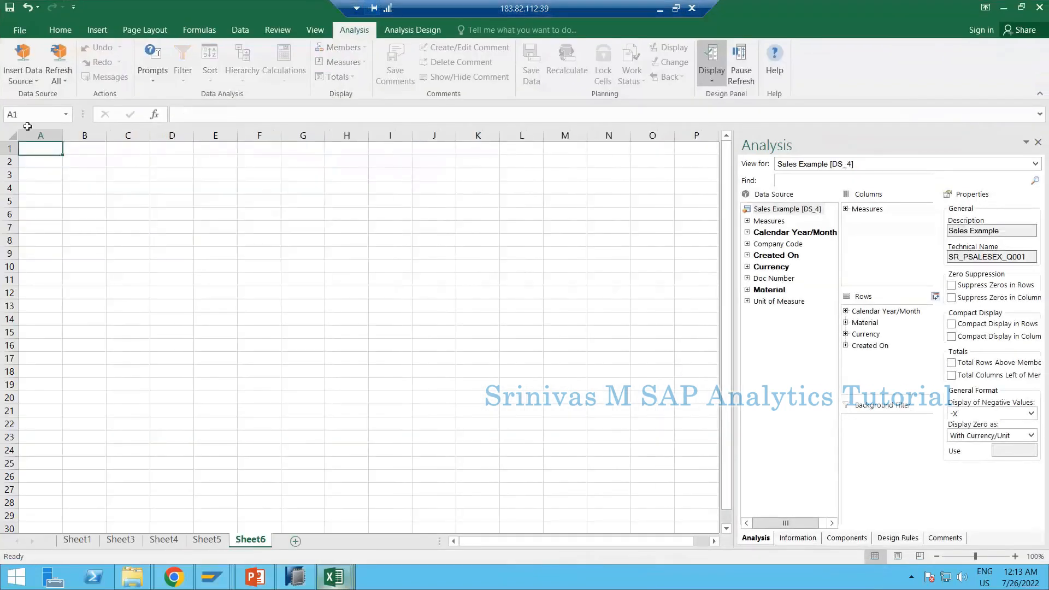
click(20, 81)
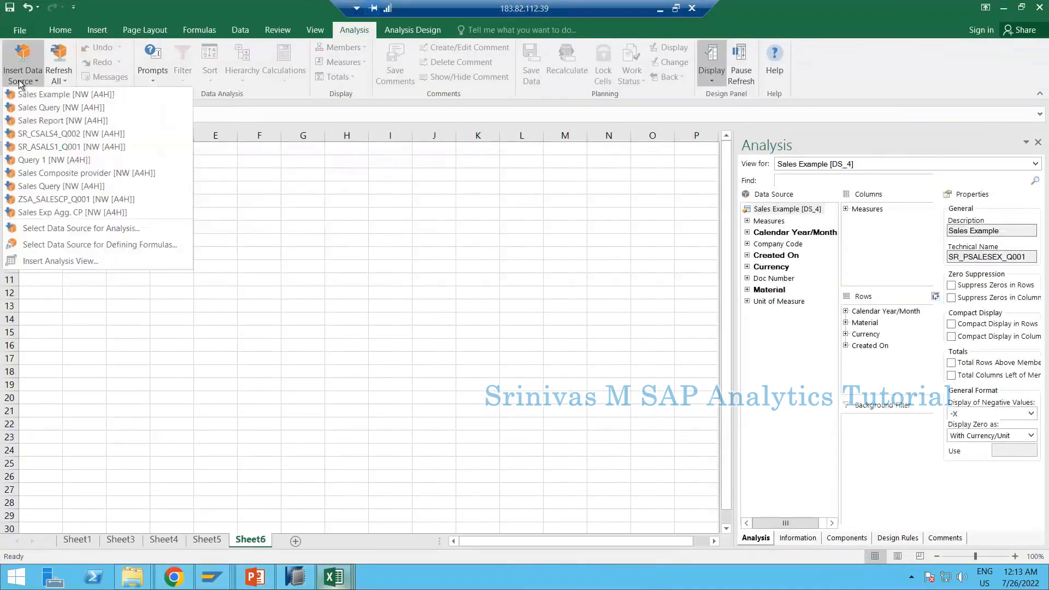
click(52, 229)
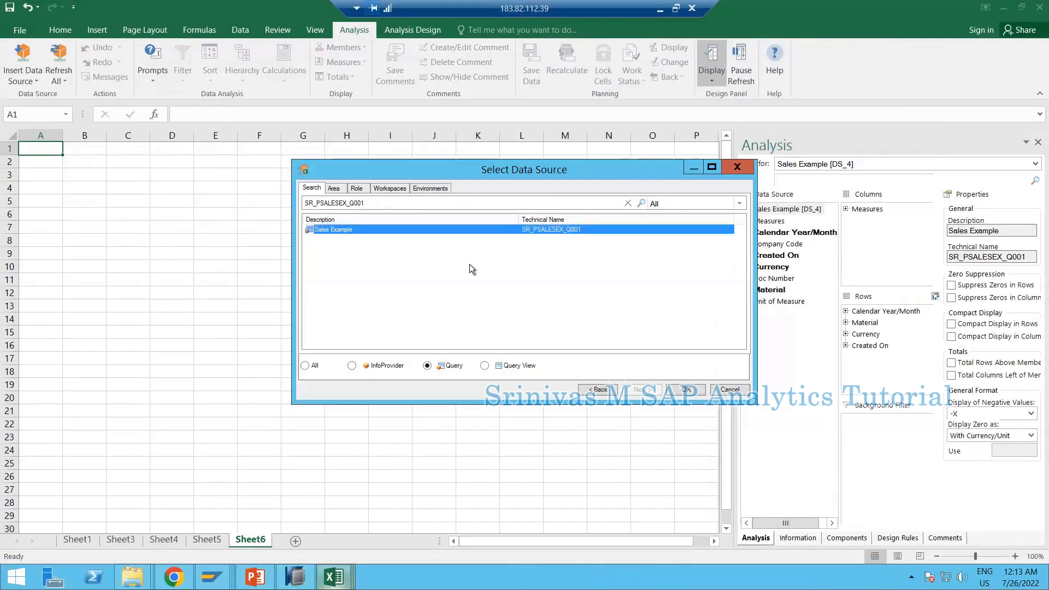
click(680, 391)
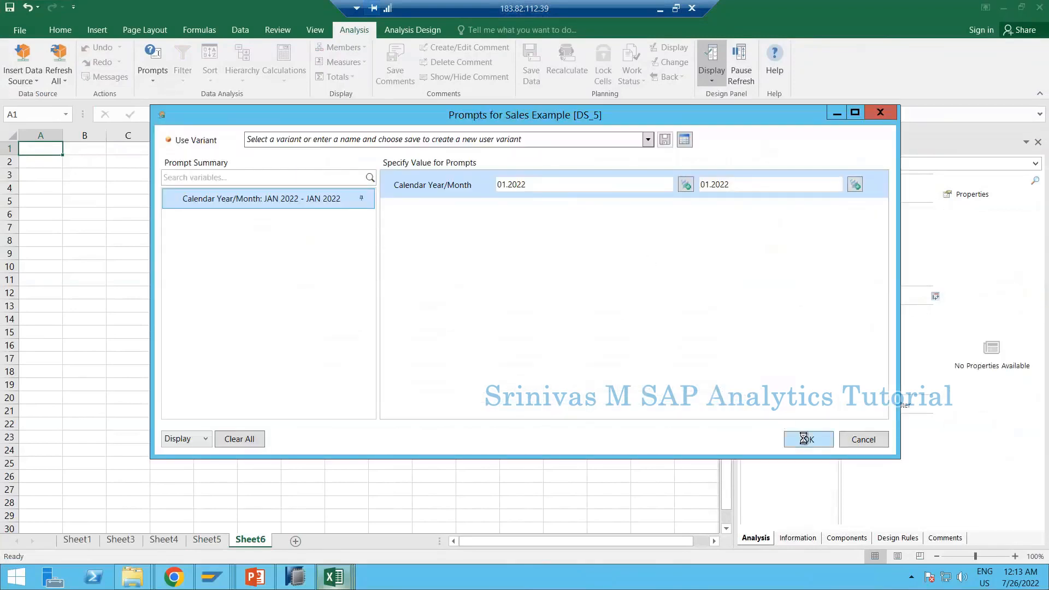
click(805, 440)
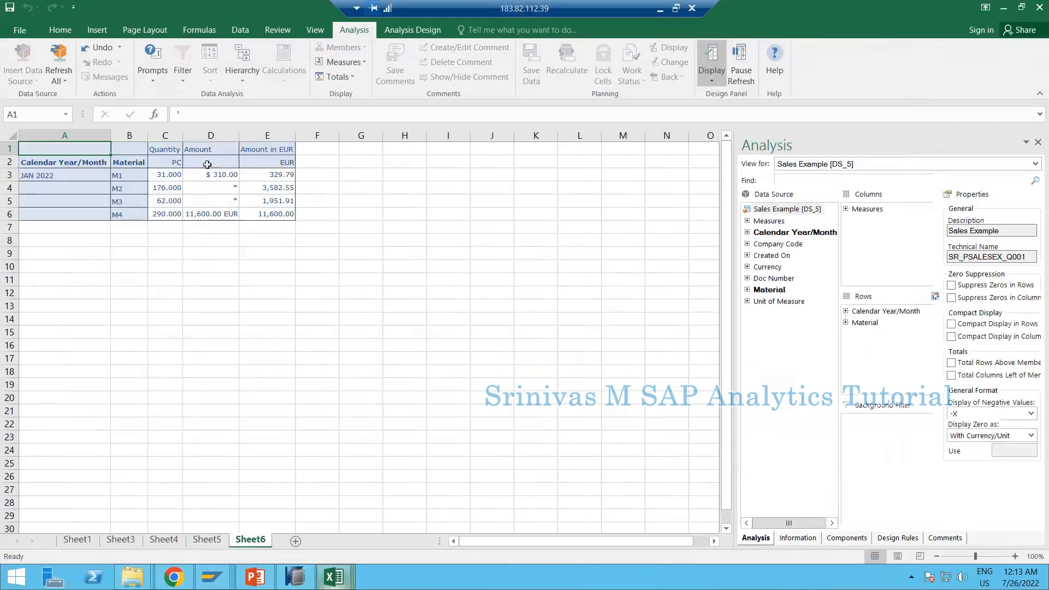
- Compare the Amount column with the converted Amount in EUR column for materials M1 to M4
click(207, 153)
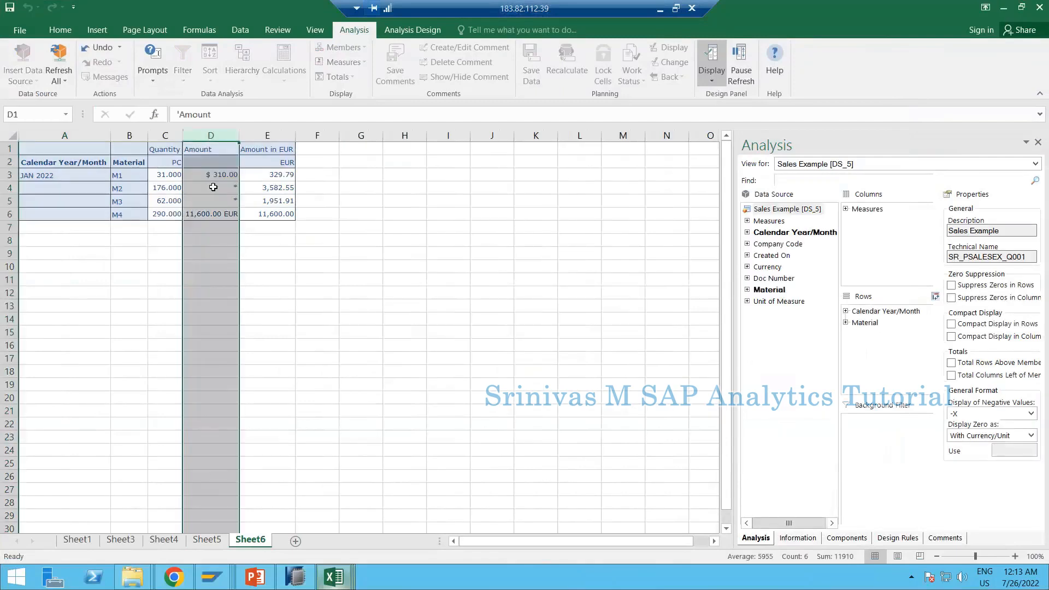
click(211, 188)
click(280, 129)
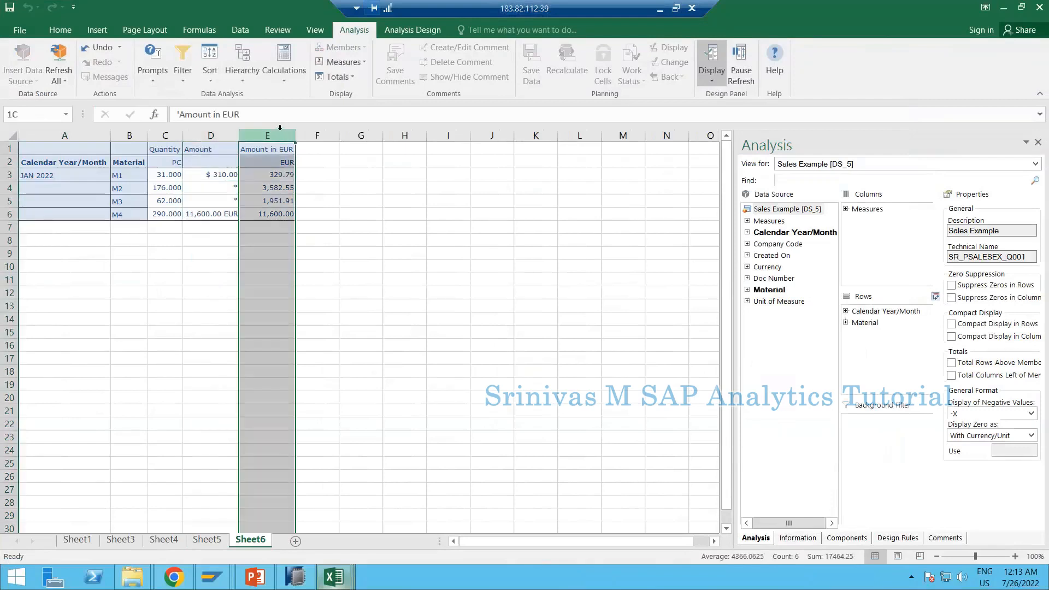
click(266, 178)
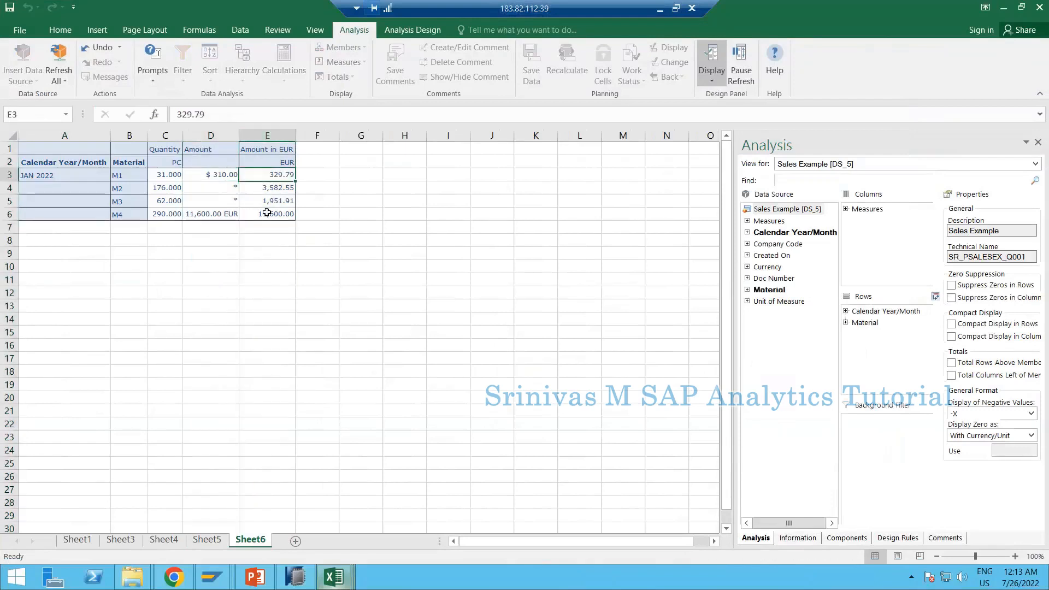
click(273, 163)
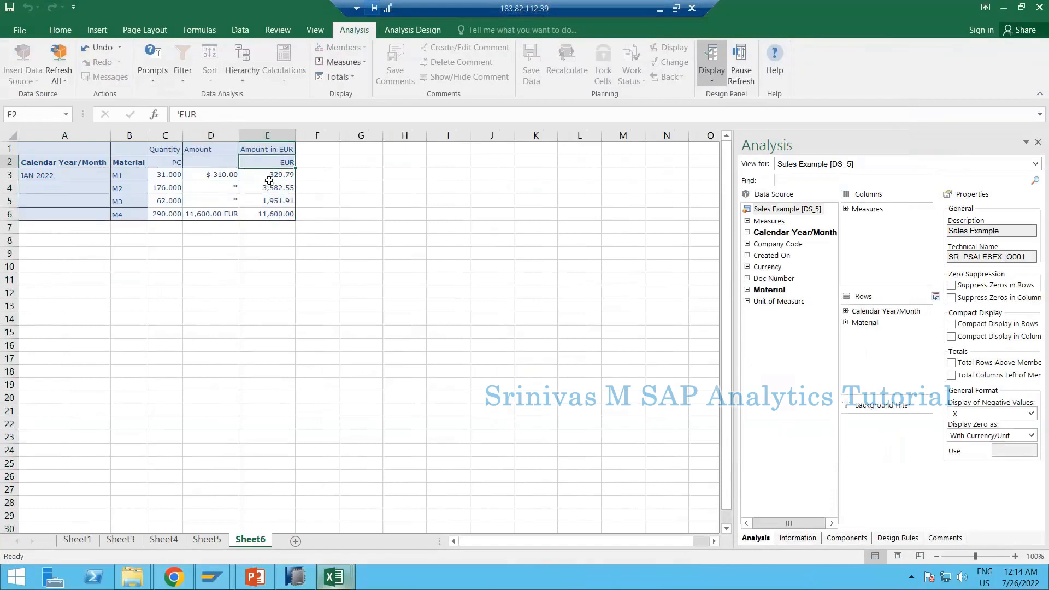
drag(269, 173, 269, 213)
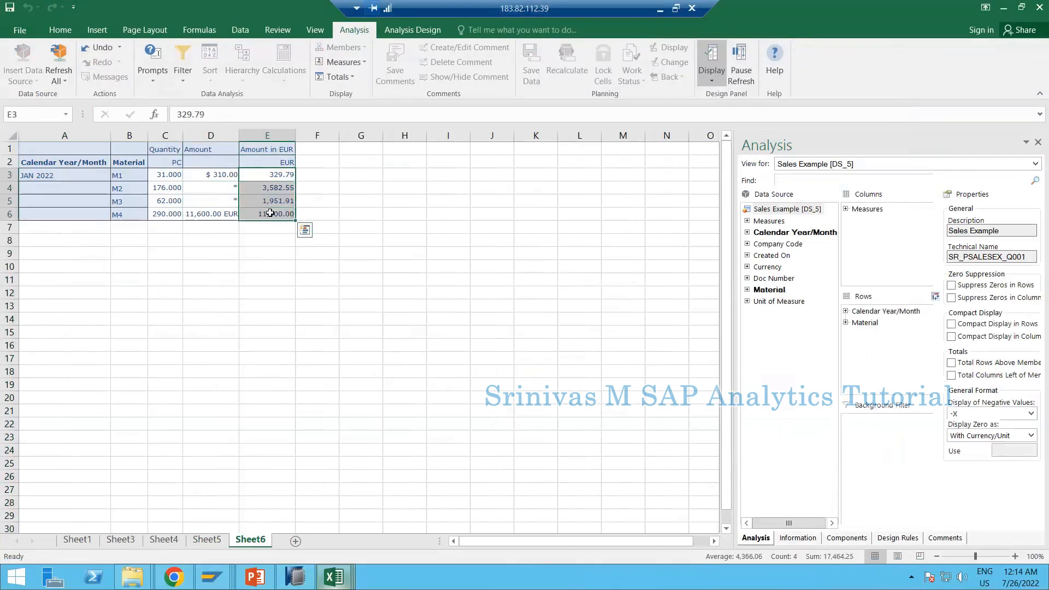
click(261, 187)
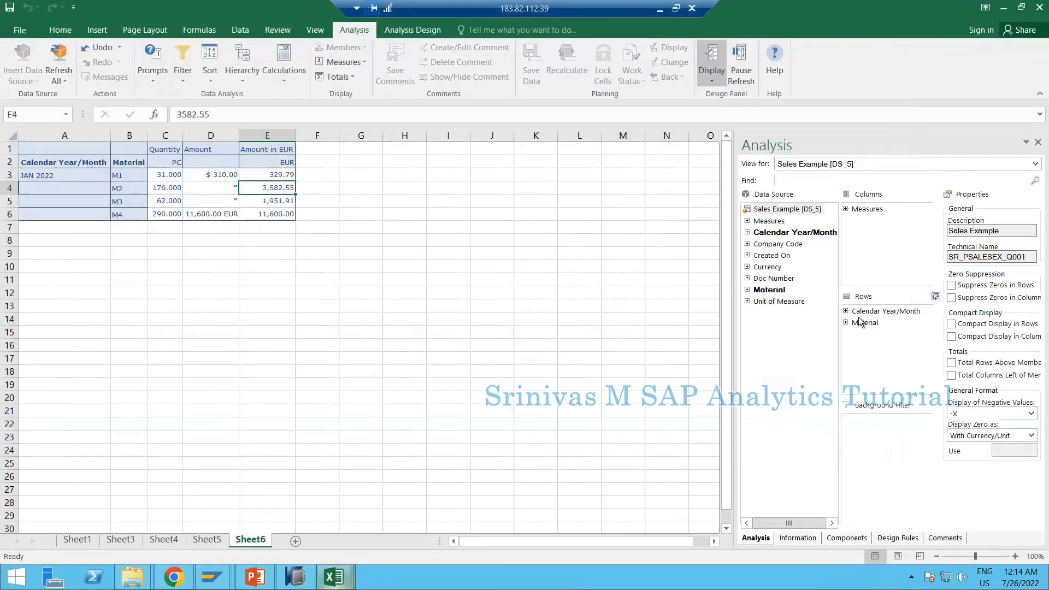
- Add Currency to the report rows after Material and compare Amount with Amount in EUR for M2's Euro and US Dollar rows
drag(774, 269, 869, 326)
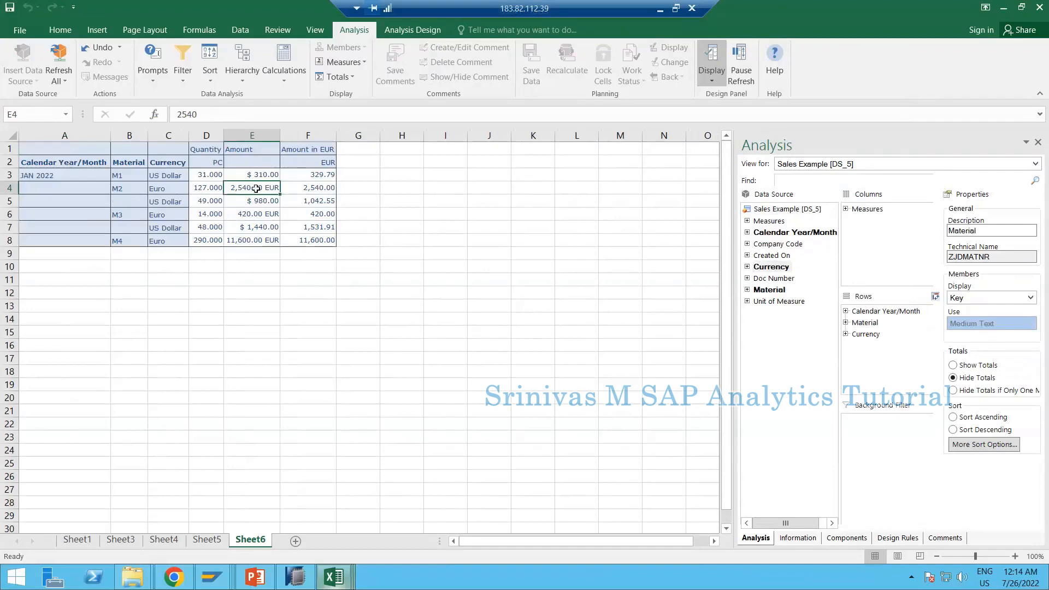
click(305, 189)
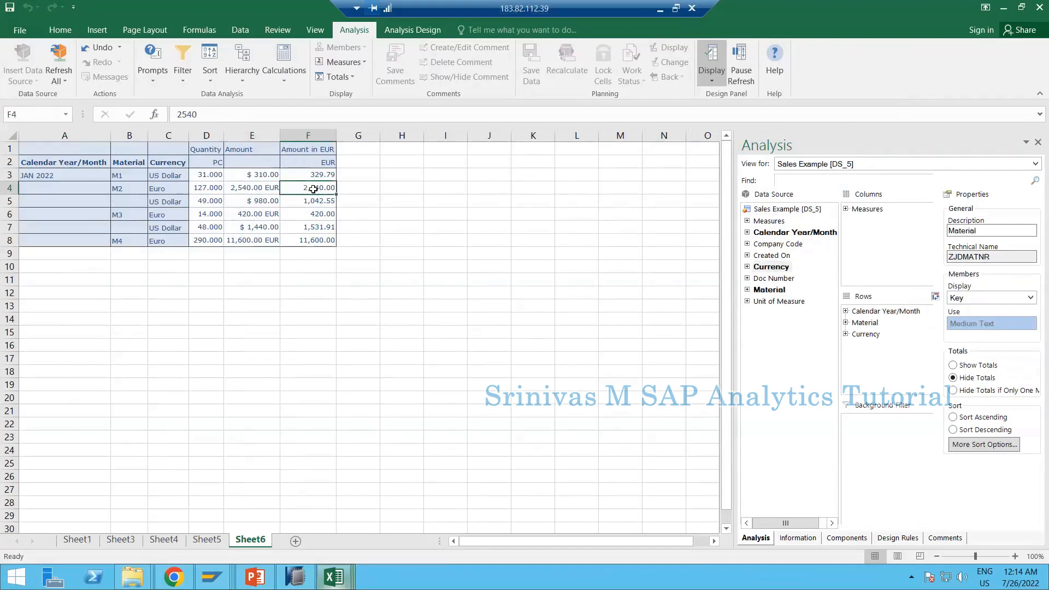
click(265, 203)
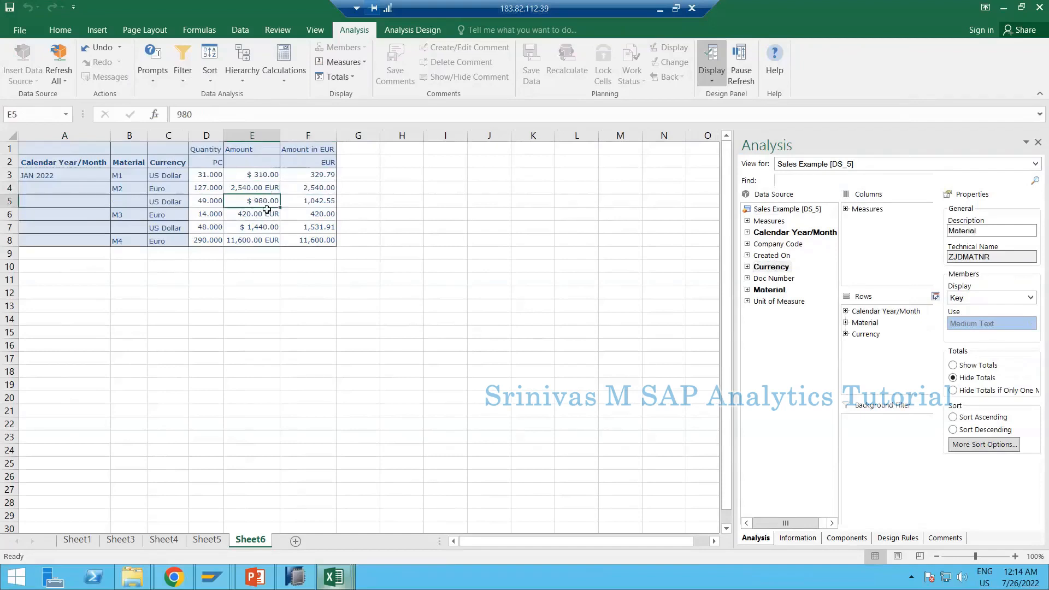
click(322, 201)
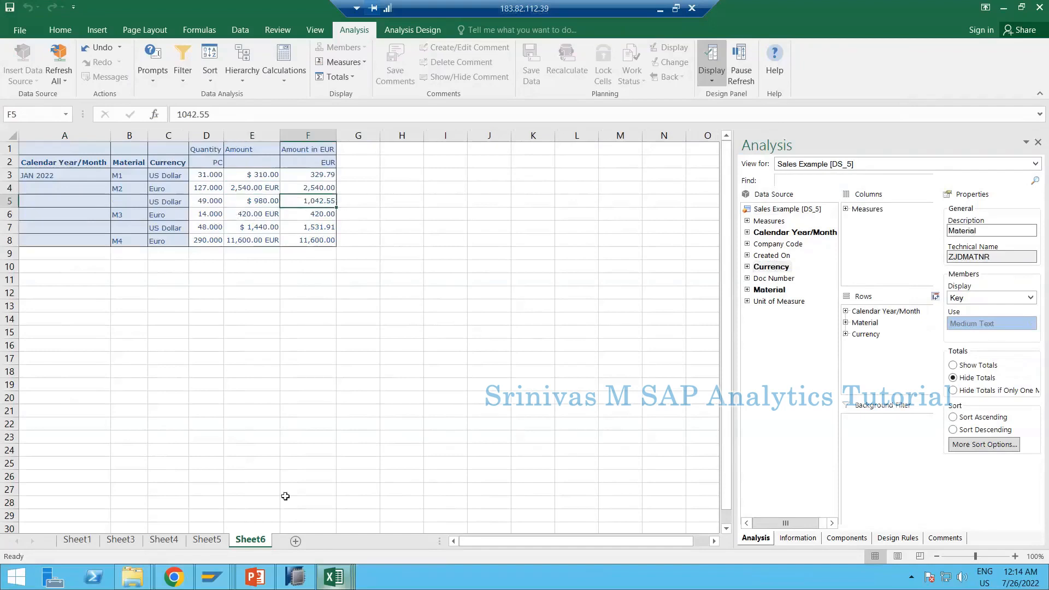
- Switch to SAP GUI and check the USD to EUR exchange rate dated 01.01.2022 in table TCURR
mouse_move(208, 580)
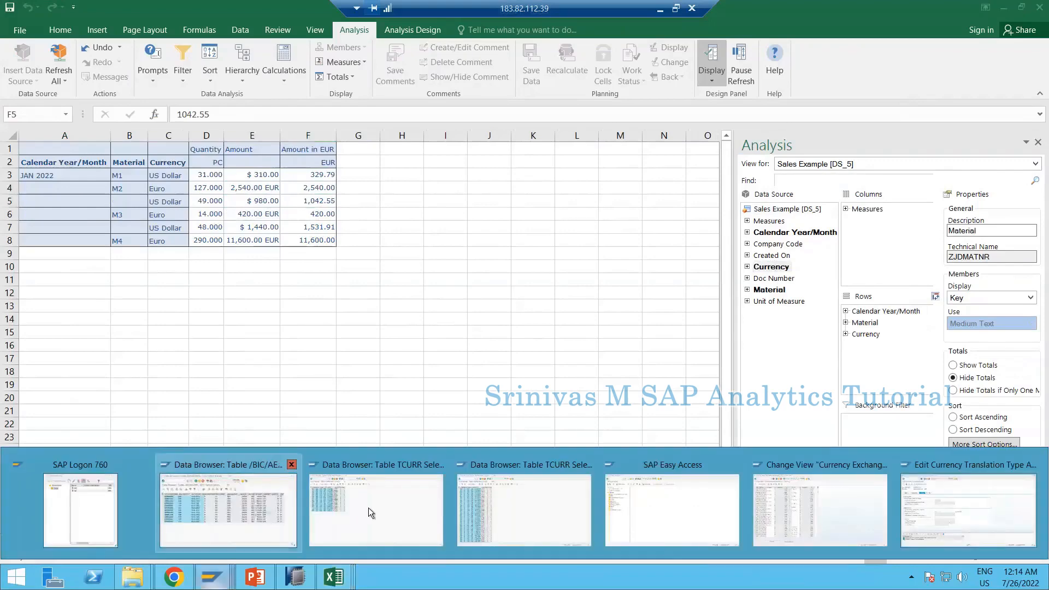
click(429, 511)
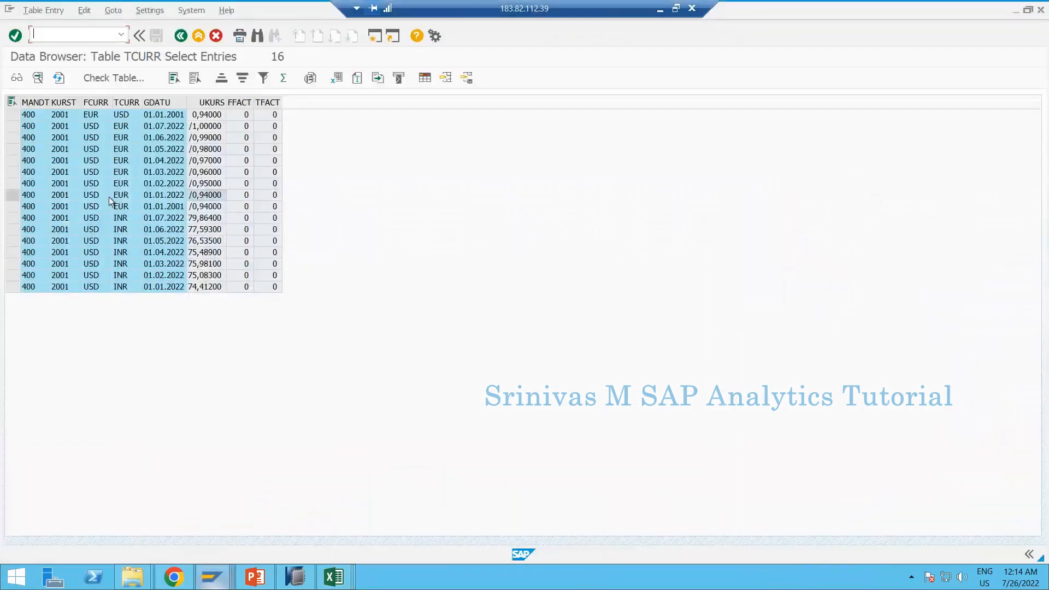
click(92, 195)
click(12, 195)
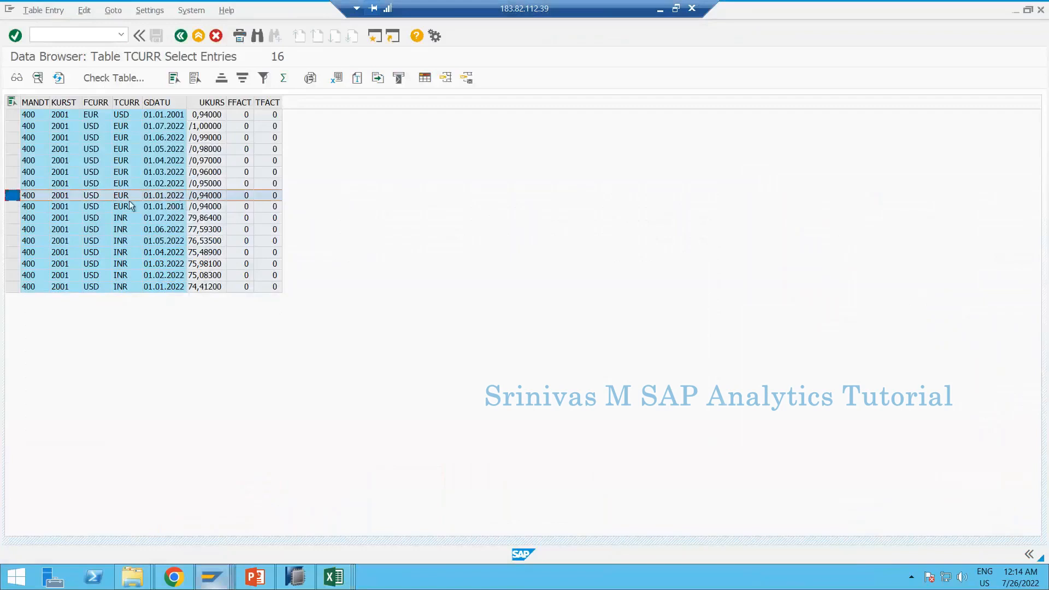
click(203, 196)
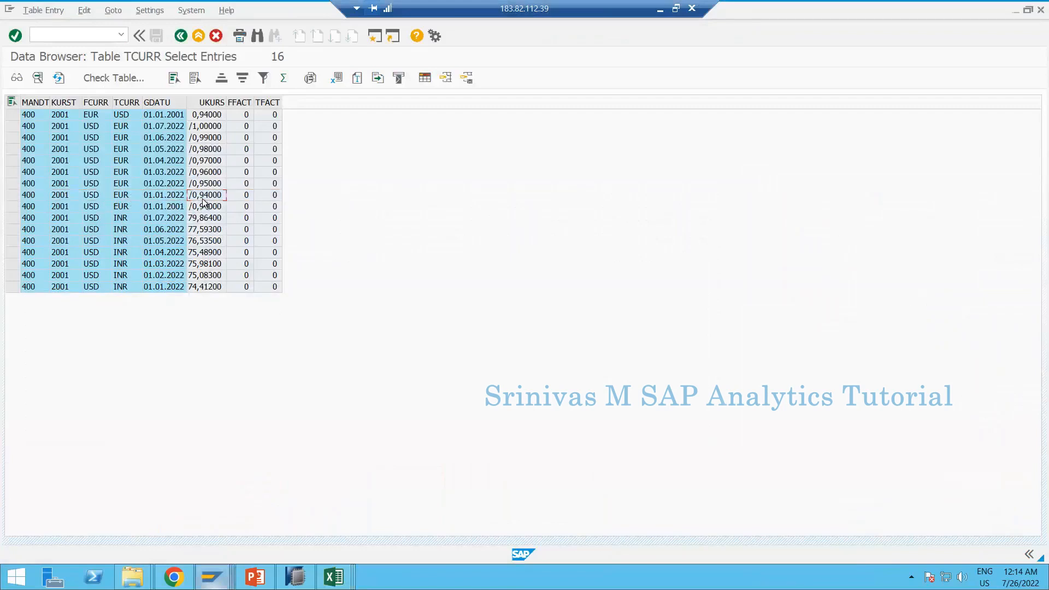
- Back in Excel, enter the test calculation =980*0.94 in cell G5 beside M2's US Dollar row
key(alt+Tab)
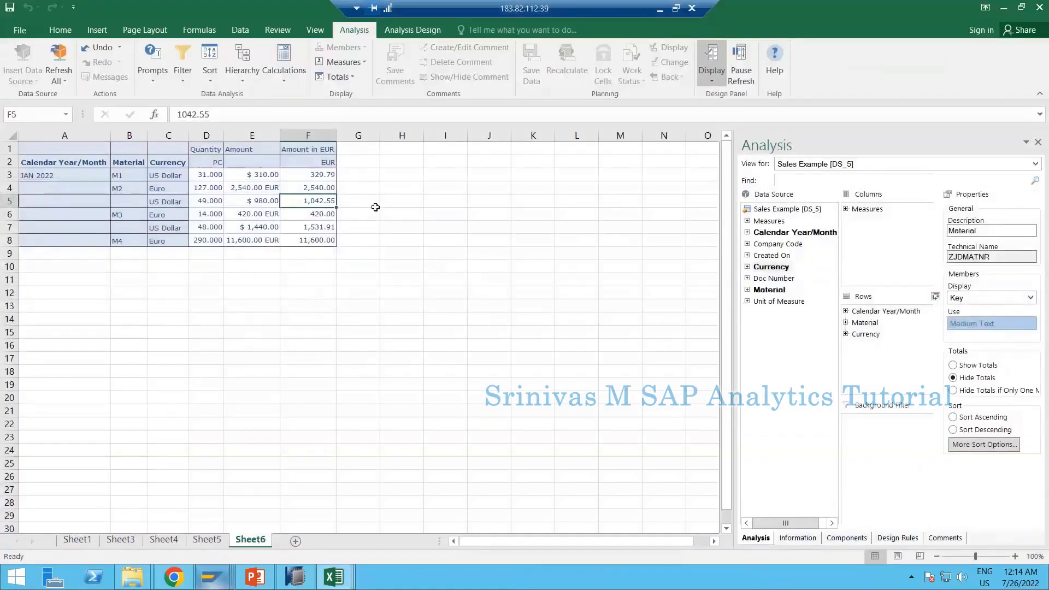
click(373, 203)
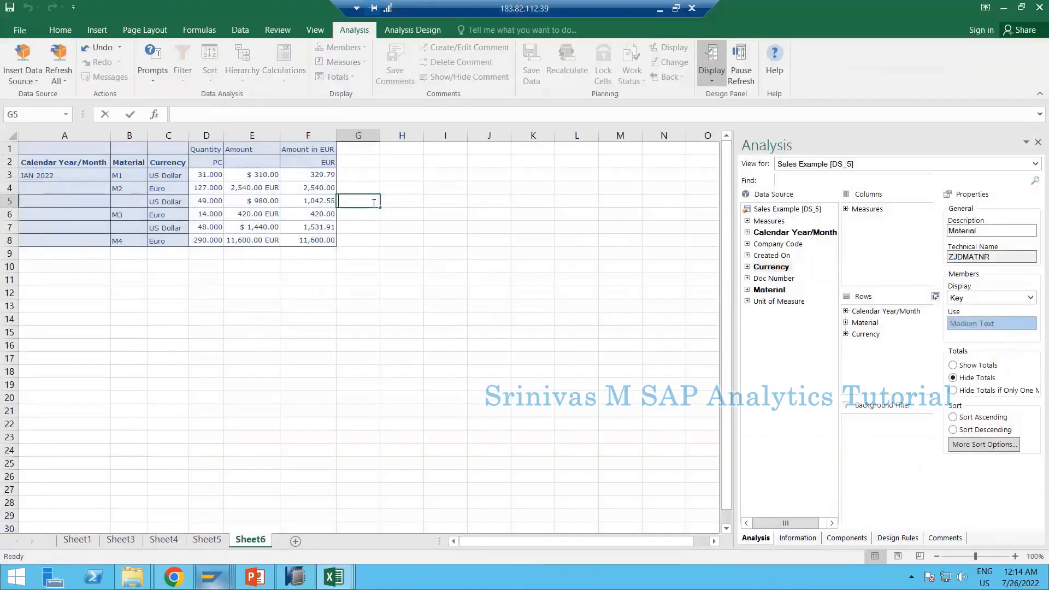
text(=98)
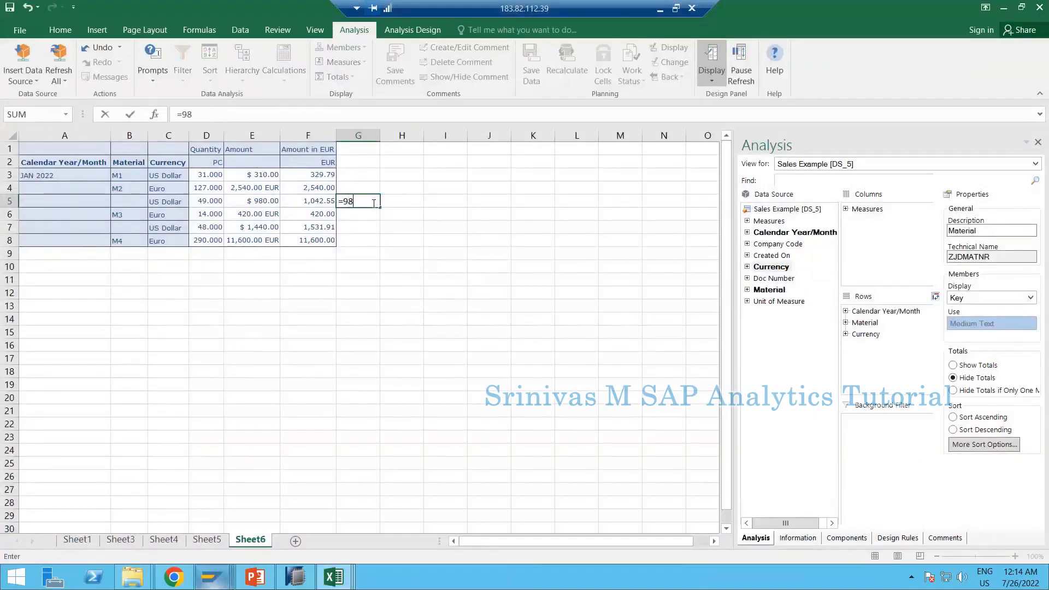
text(0*0.94)
key(Return)
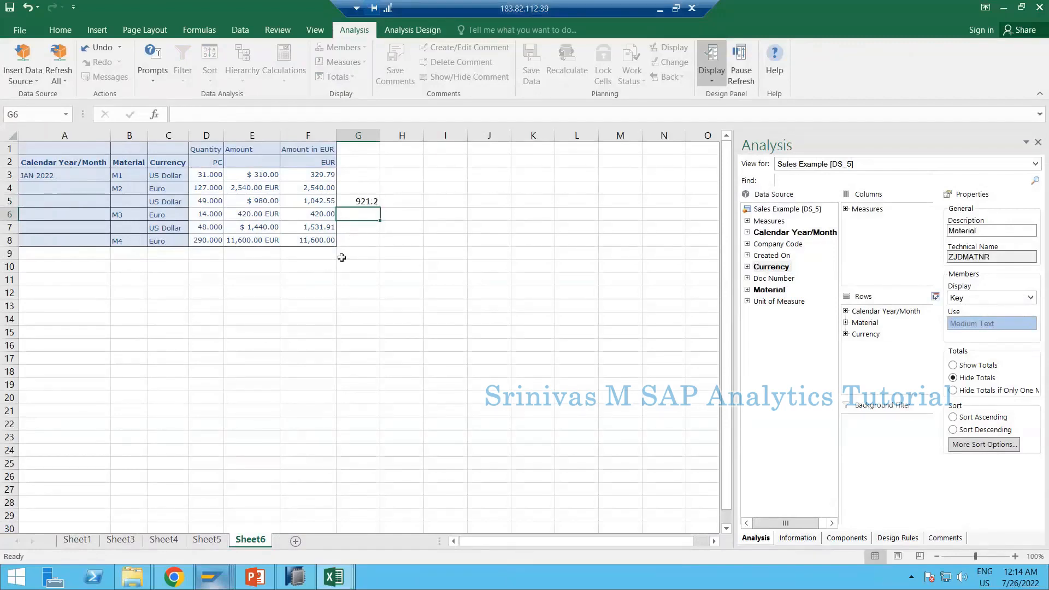
click(356, 203)
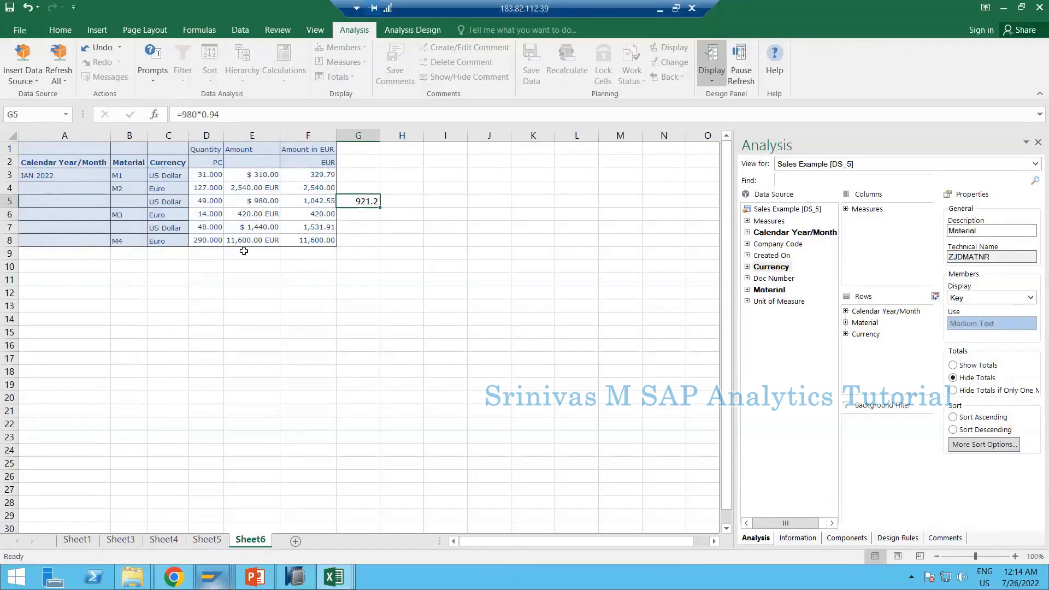
- Recheck the exchange rate in SAP GUI against M2's US Dollar amount in Excel and delete the test calculation in G5
key(alt+Tab)
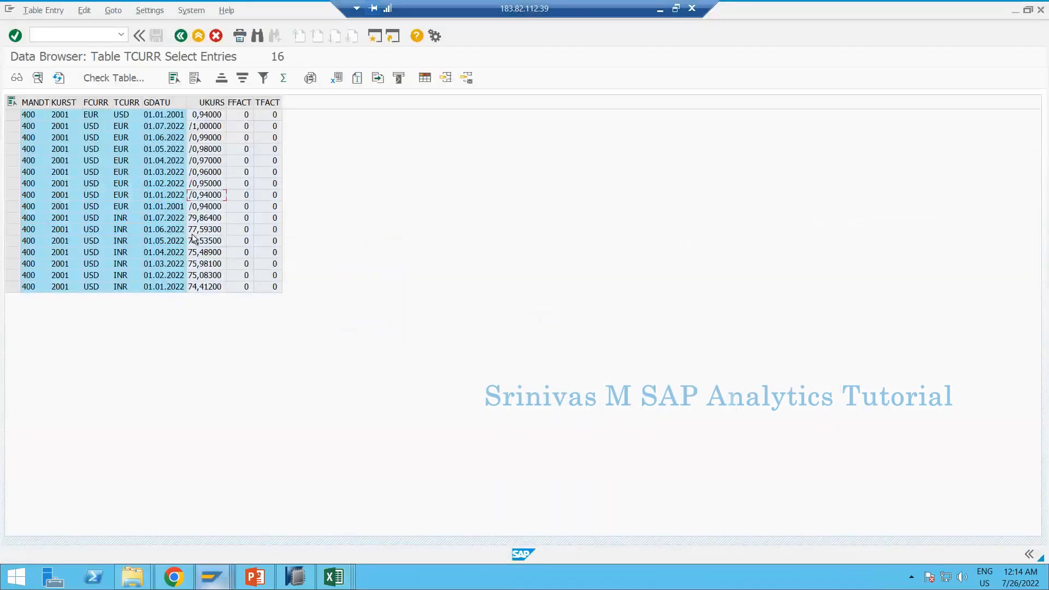
key(alt+Tab)
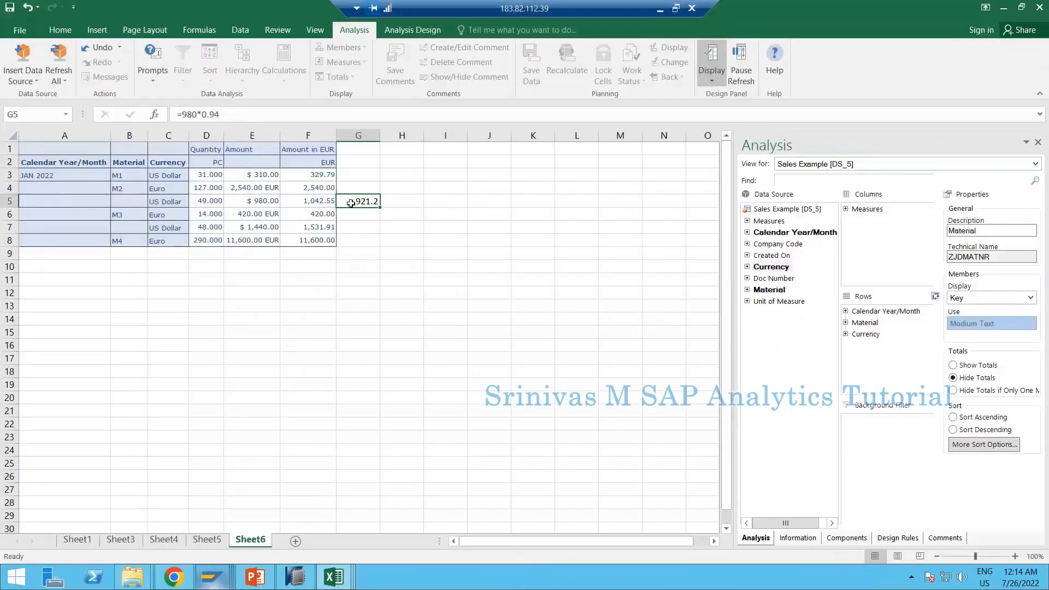
click(209, 204)
click(273, 200)
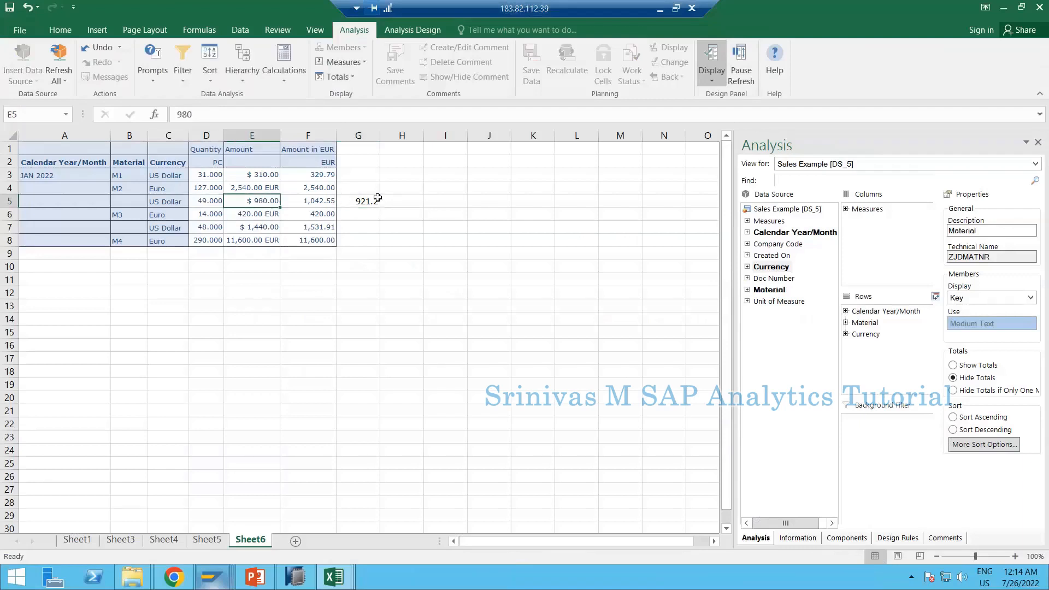
click(377, 198)
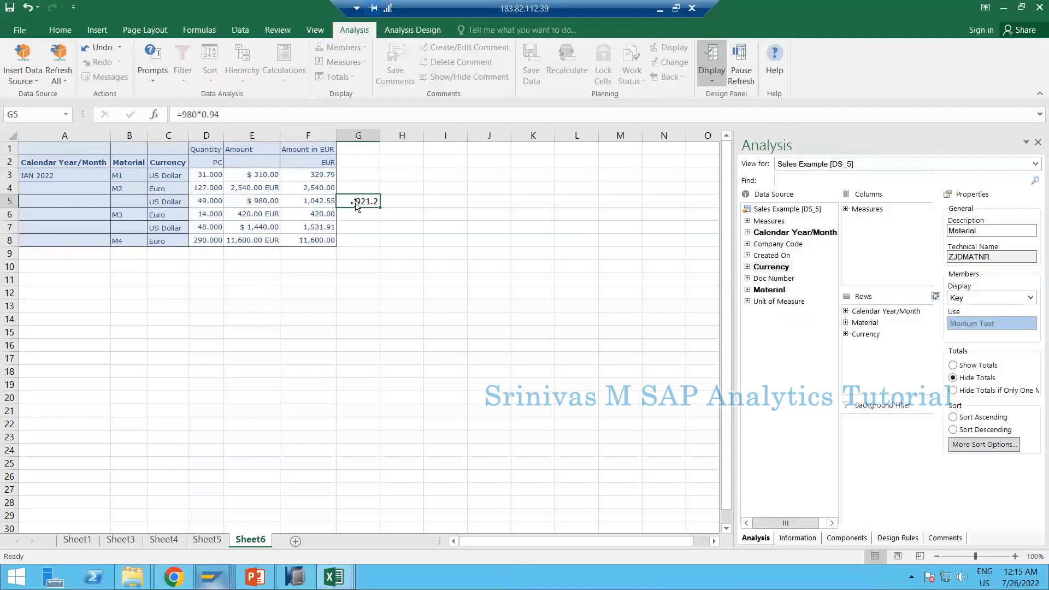
key(Delete)
- Compare M2's US Dollar amount and its EUR conversion in Excel with the 01.01.2022 USD to EUR entry in SAP GUI's TCURR table
click(270, 206)
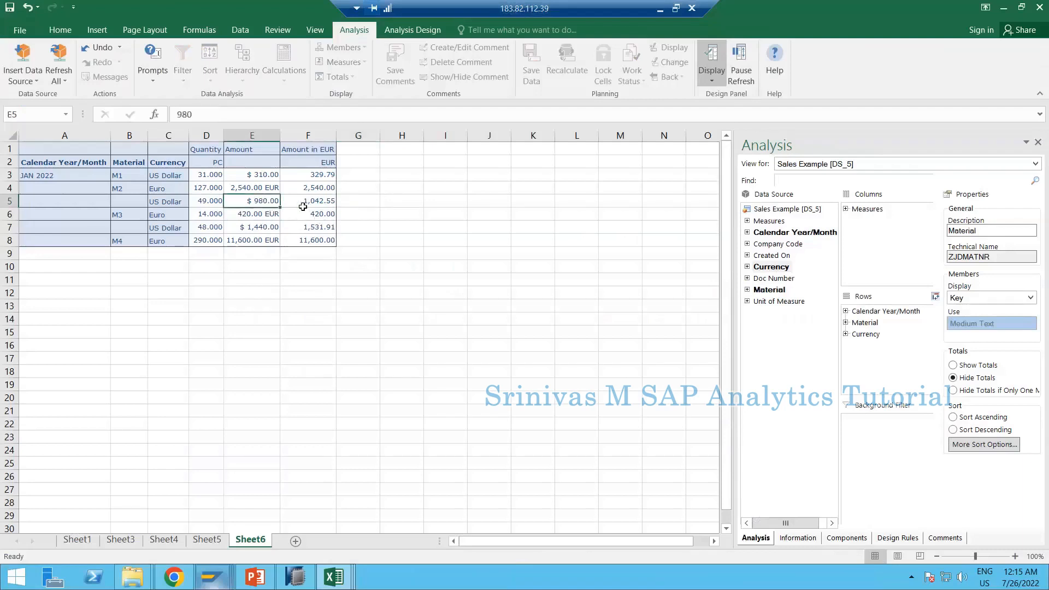
click(302, 204)
key(alt+Tab)
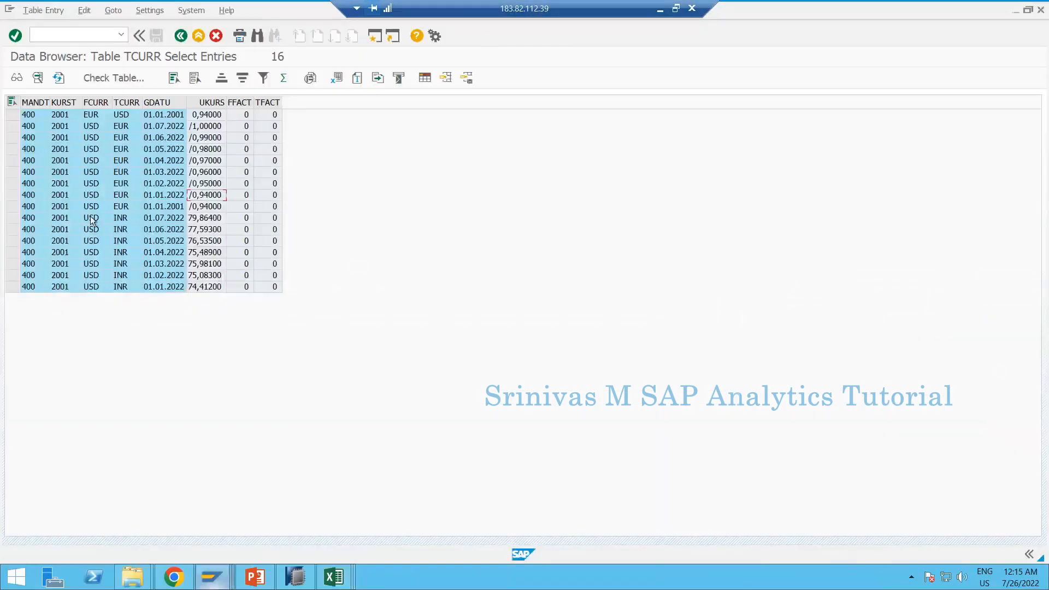
click(18, 197)
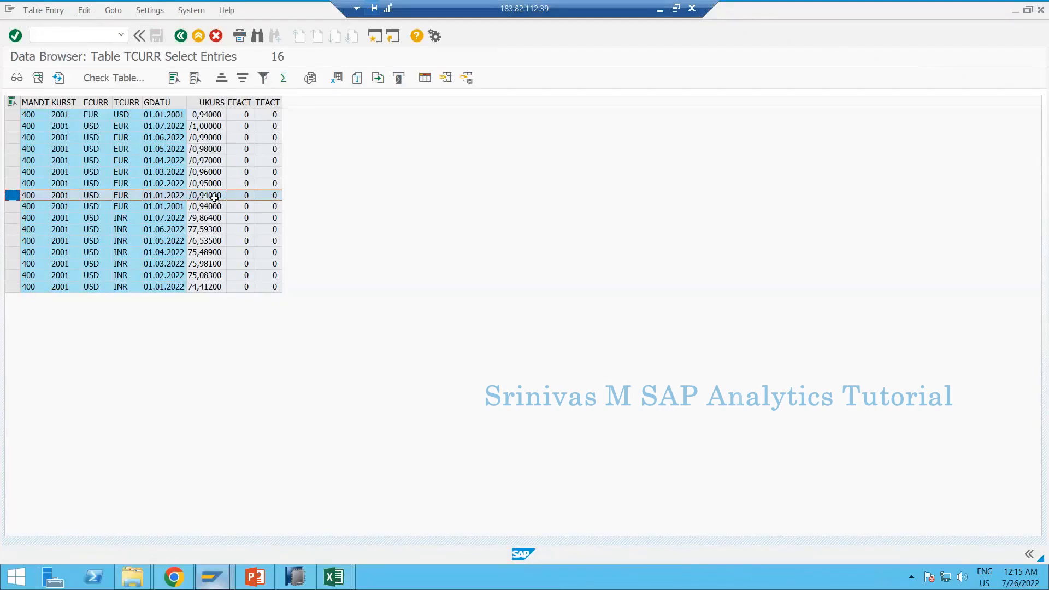
- Switch to Excel and enter the test formula =E5/F5 in cell G5 beside M2's US Dollar row
key(alt+Tab)
click(401, 201)
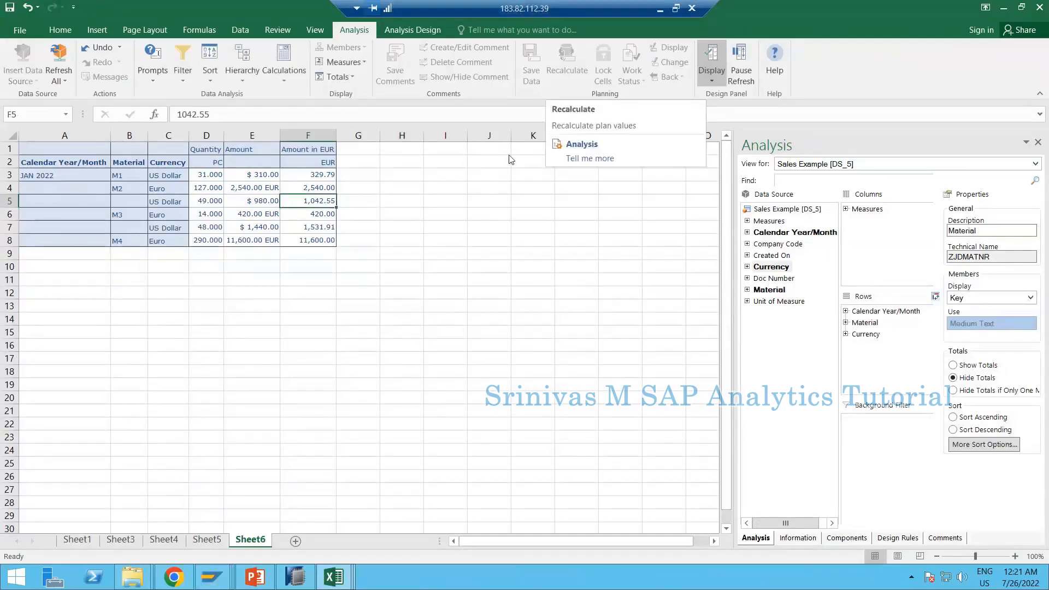
click(363, 203)
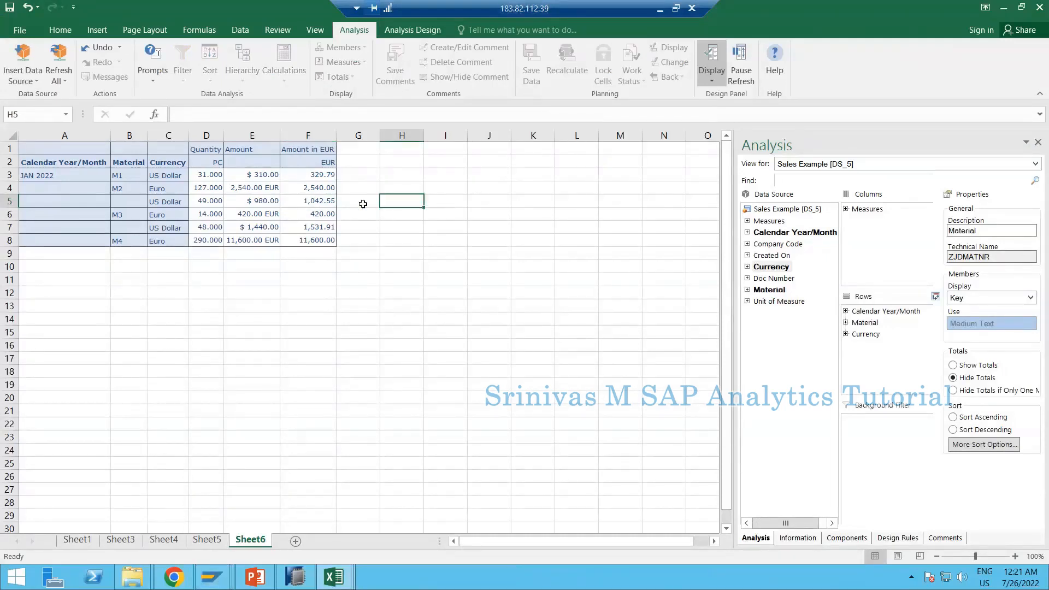
text(=)
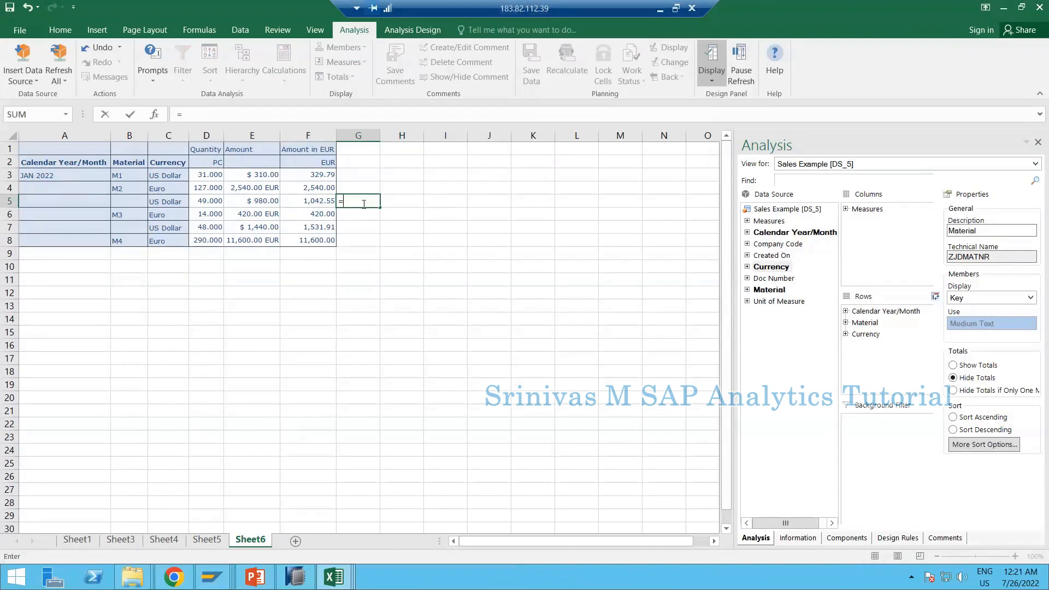
key(Left)
key(Left)
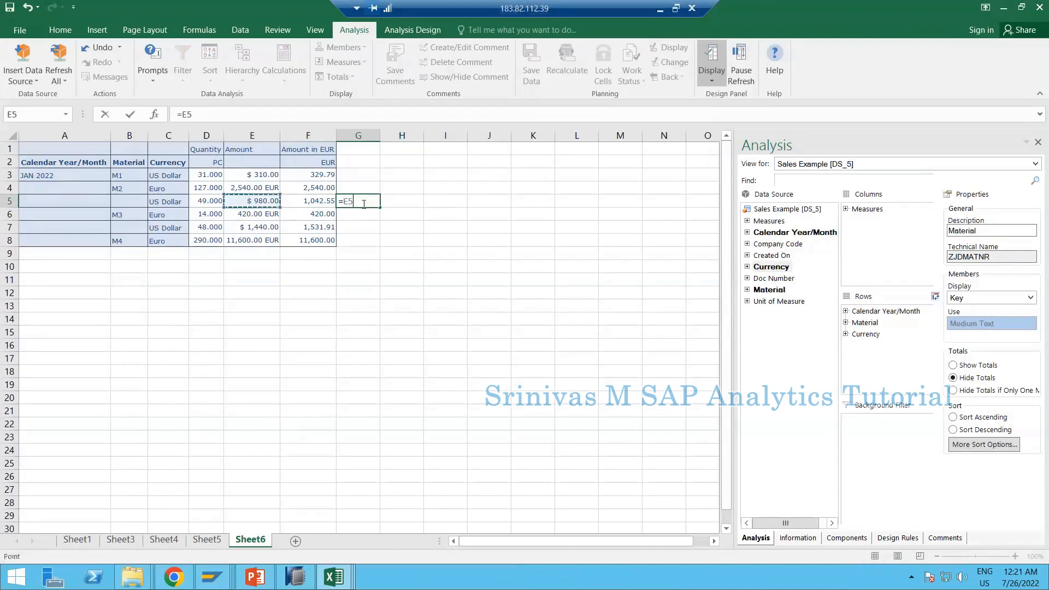
text(/)
key(Left)
key(Return)
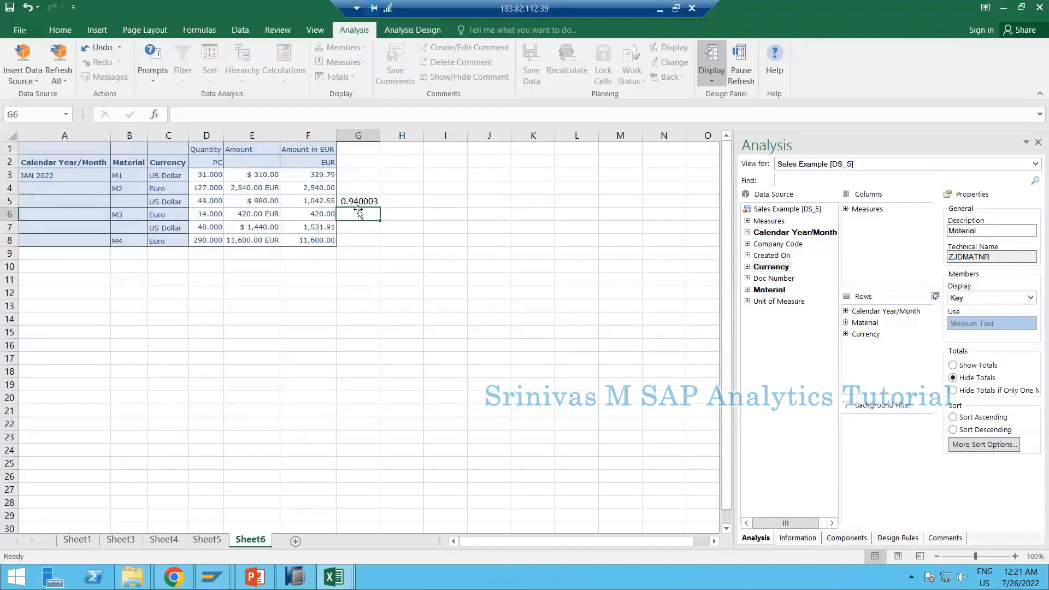
key(Up)
- Check the G5 ratio against the 01.01.2022 USD to EUR entry in SAP GUI's TCURR table and return to Excel
mouse_move(289, 577)
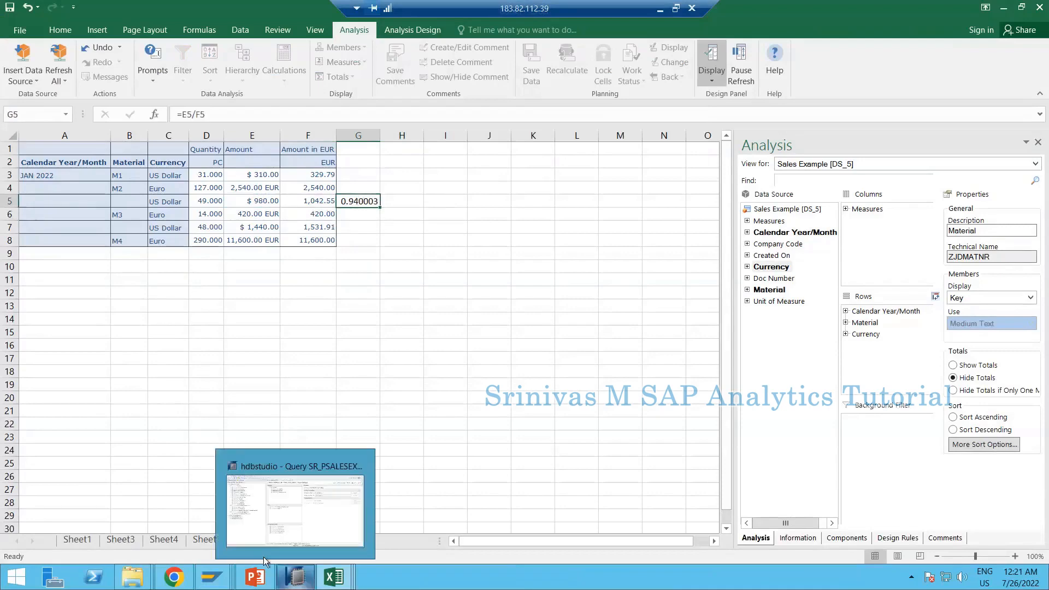
mouse_move(212, 577)
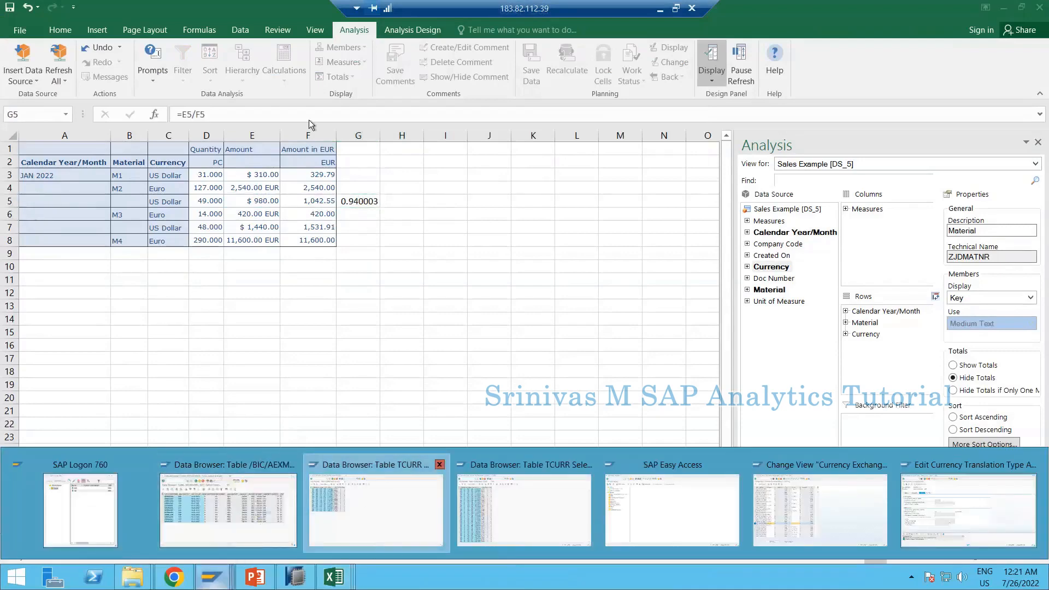
click(376, 510)
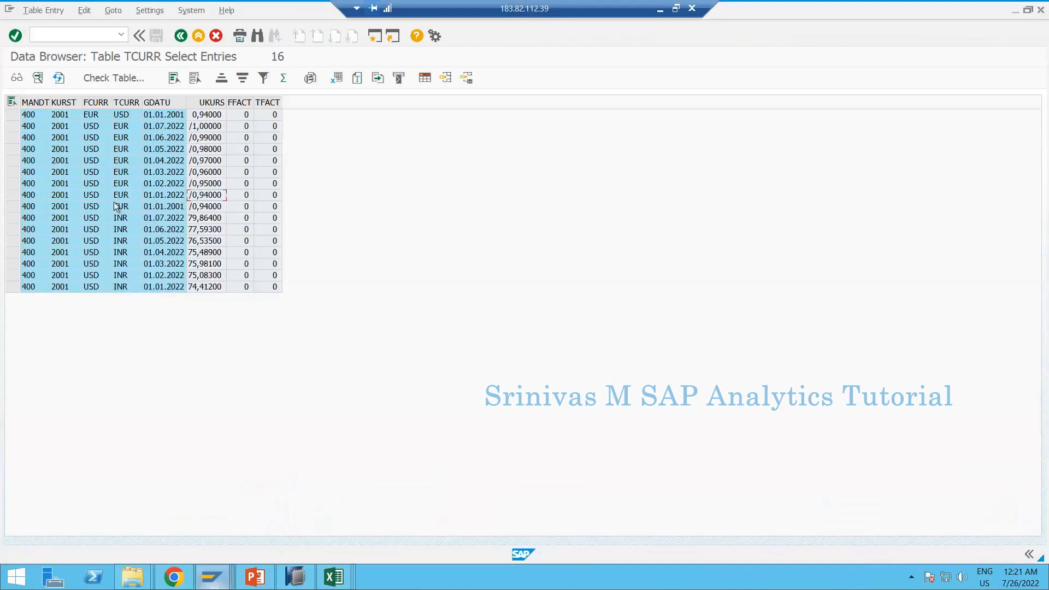
click(12, 195)
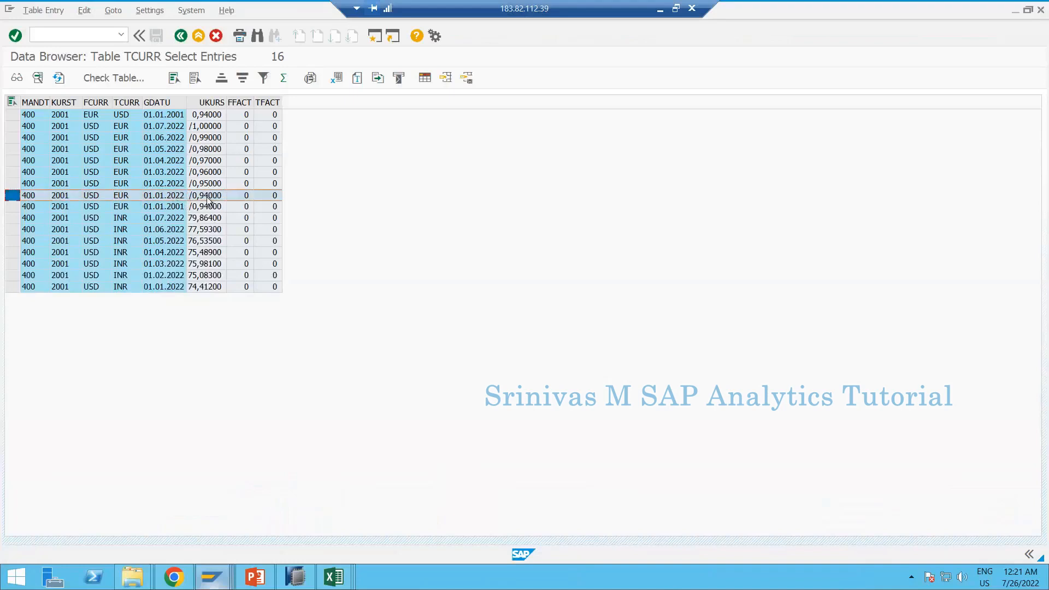
key(alt+Tab)
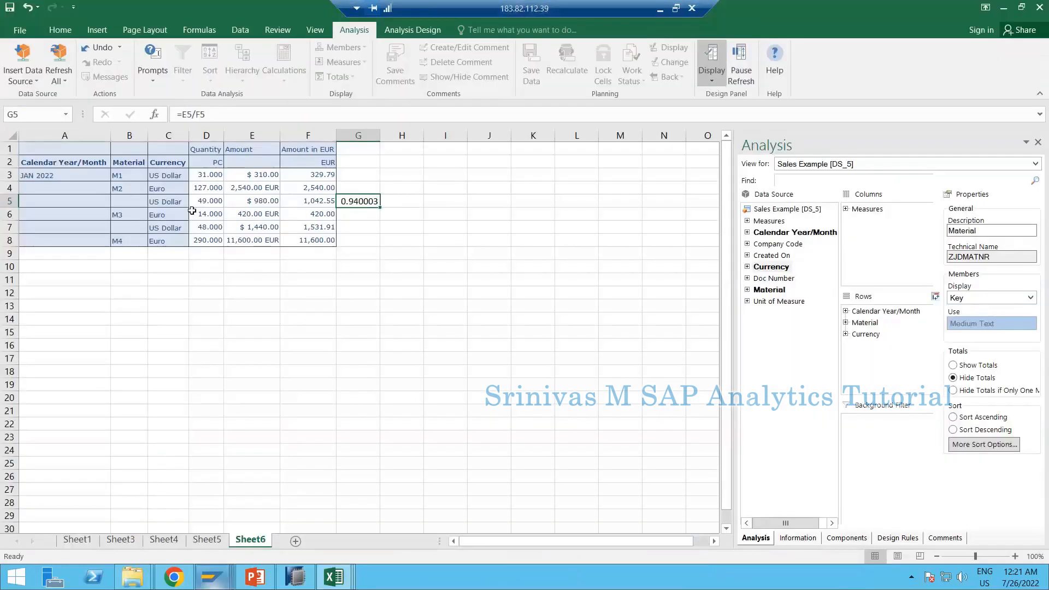
- Review M2's US Dollar amount and its EUR conversion against the test formula in G5, and delete that formula
click(257, 202)
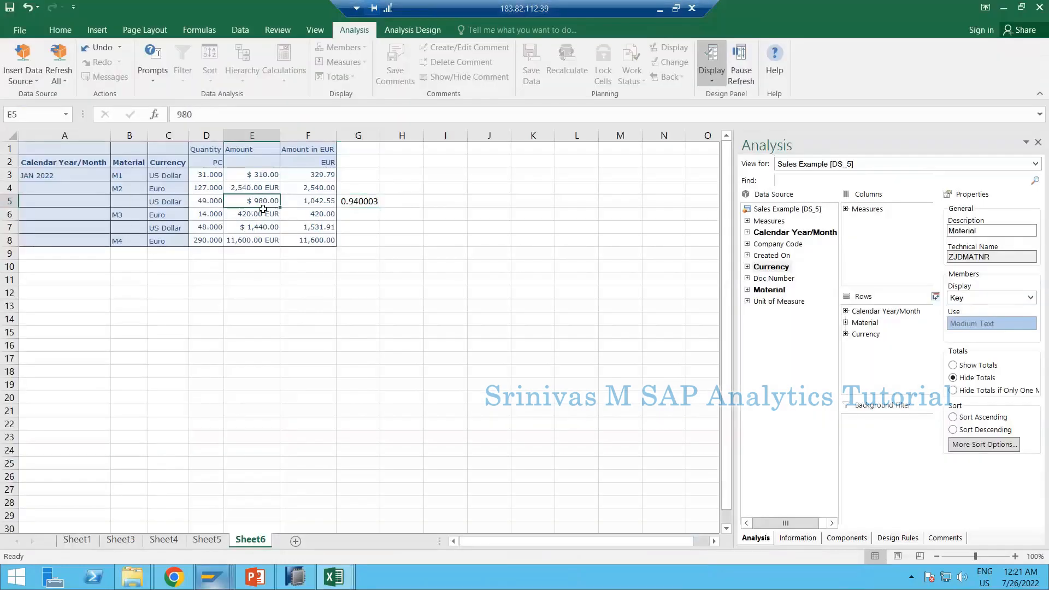
click(307, 204)
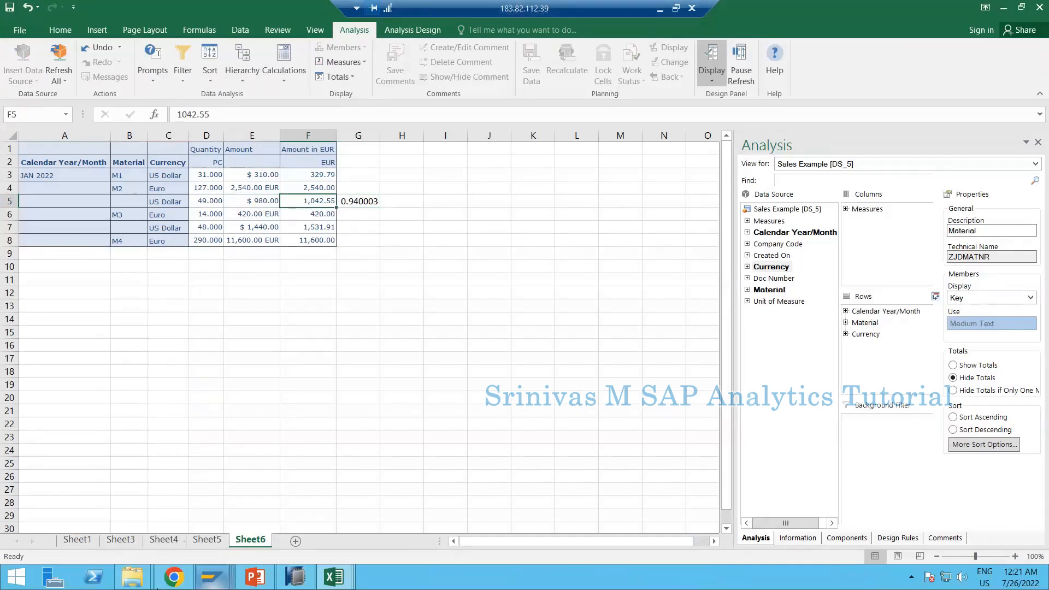
click(342, 202)
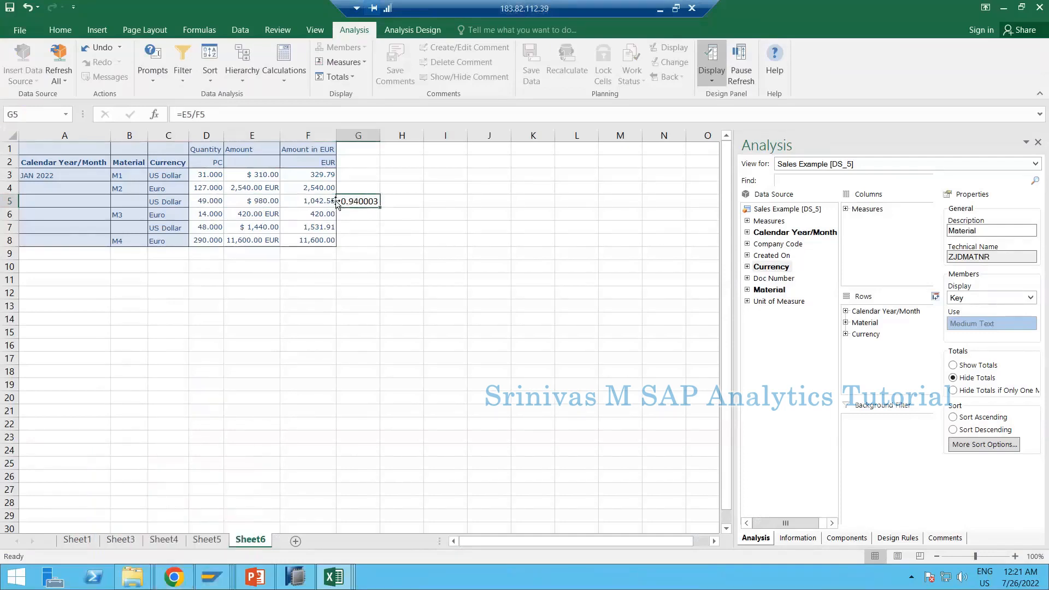
click(326, 201)
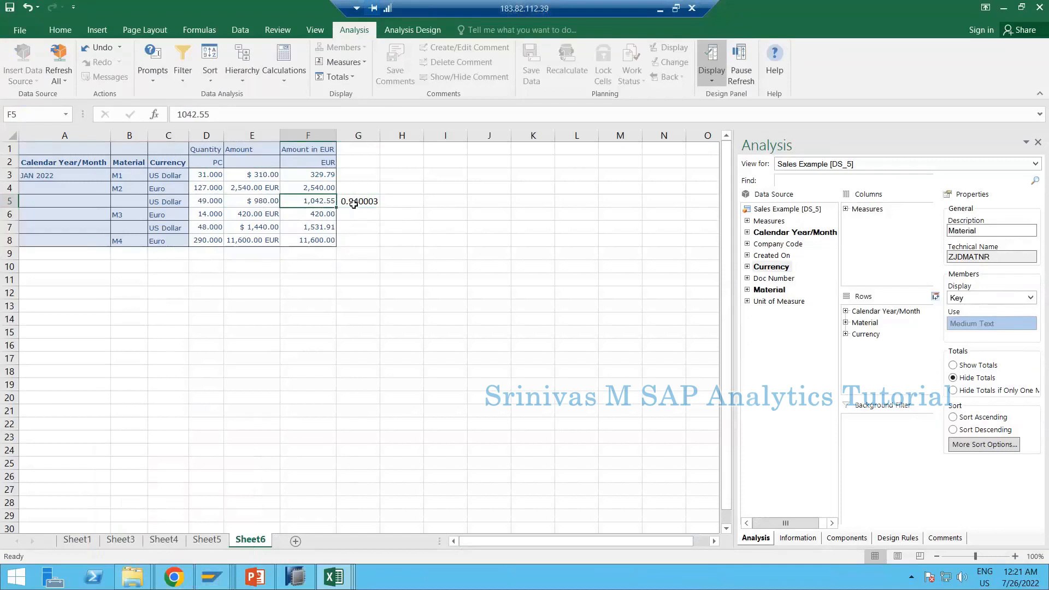
click(354, 204)
key(Delete)
click(362, 244)
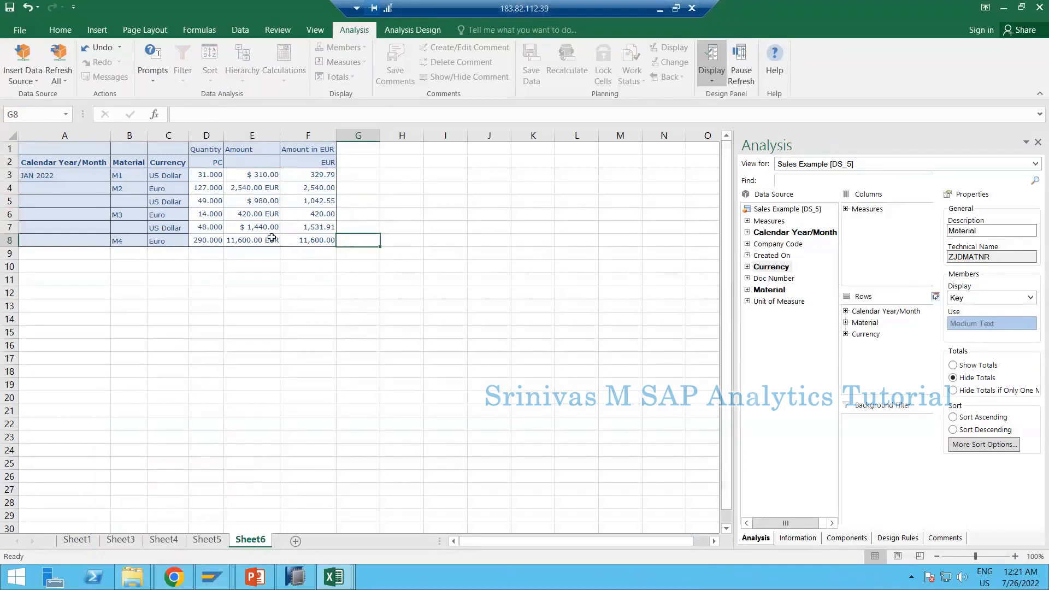
click(281, 214)
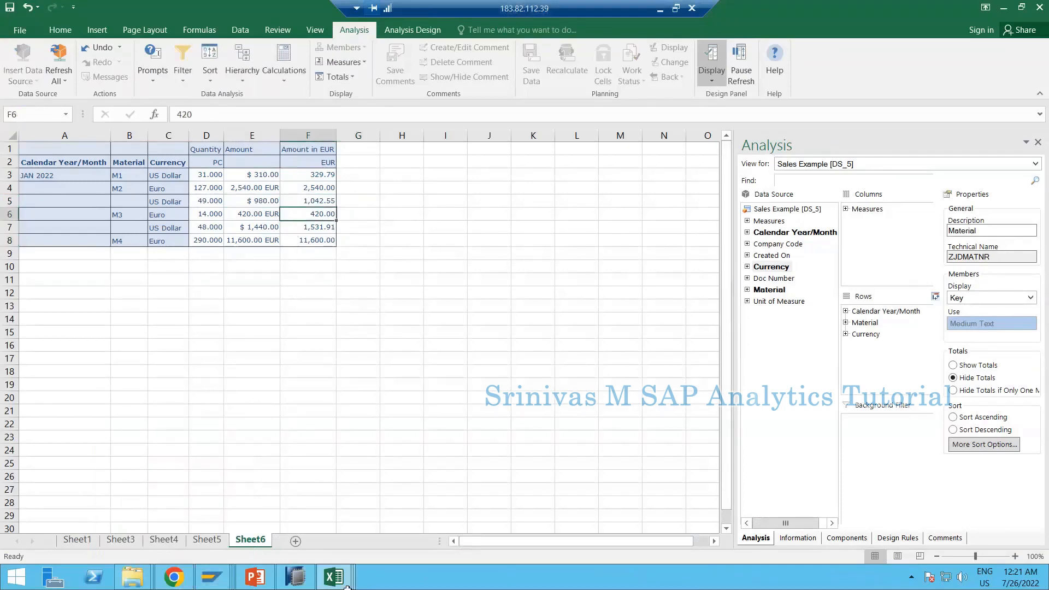
- Compare the conversion settings of Amount in EUR in SAP HANA Studio with the Amount in EUR column in Excel
mouse_move(299, 568)
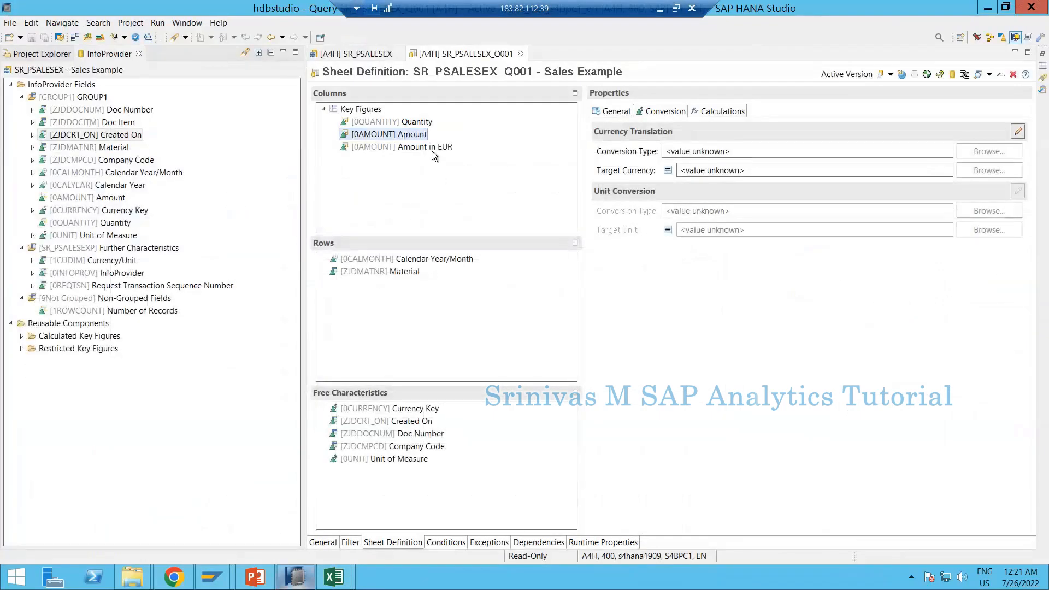
click(432, 148)
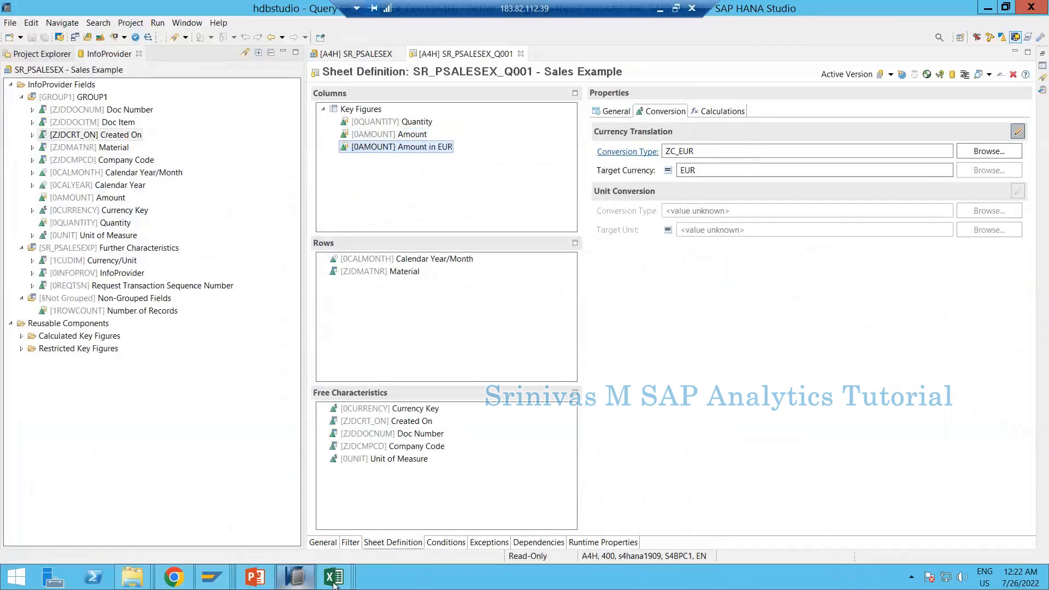
mouse_move(340, 572)
click(454, 516)
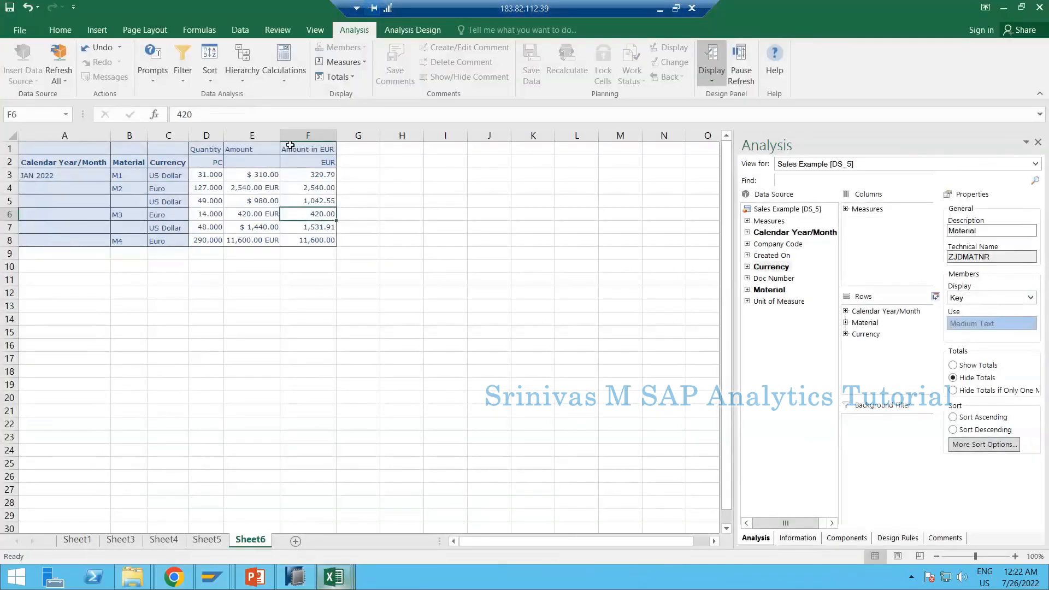
click(297, 135)
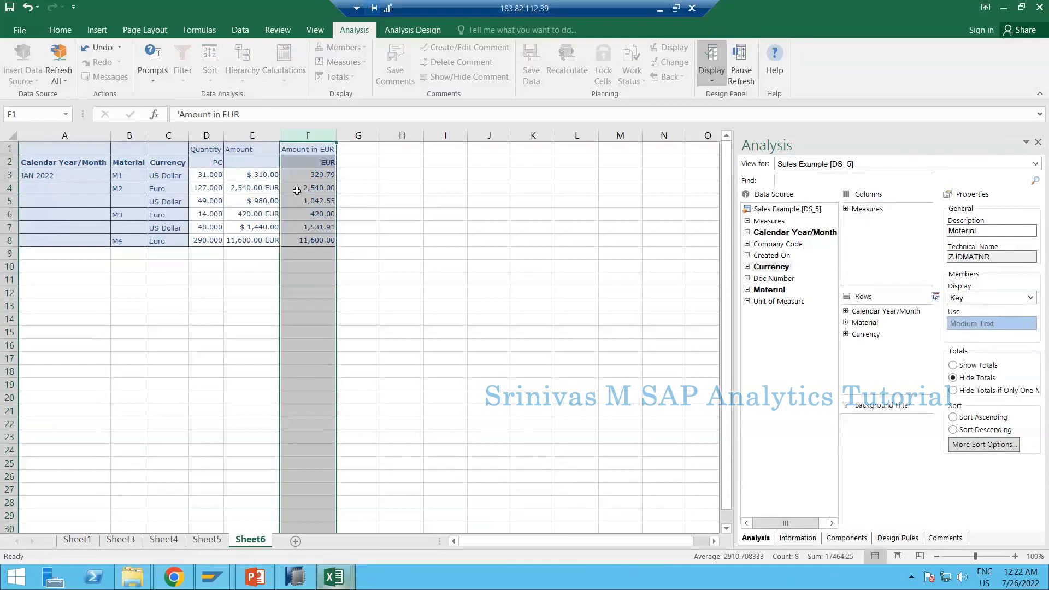
click(309, 163)
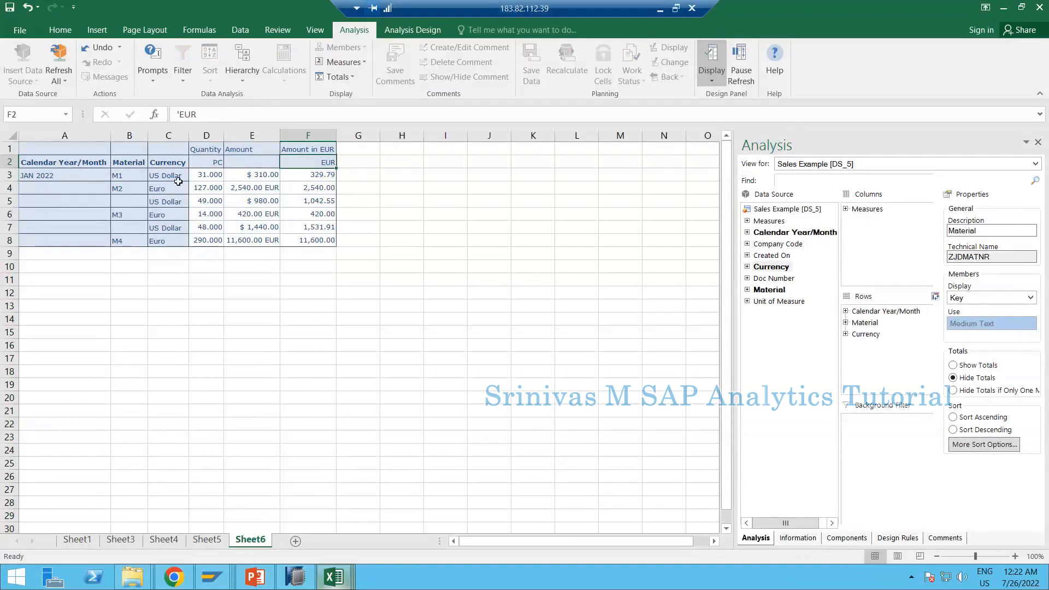
- Review the data source prompts for Sales Example, cancel the dialog, and look over the Amount in EUR column
click(154, 74)
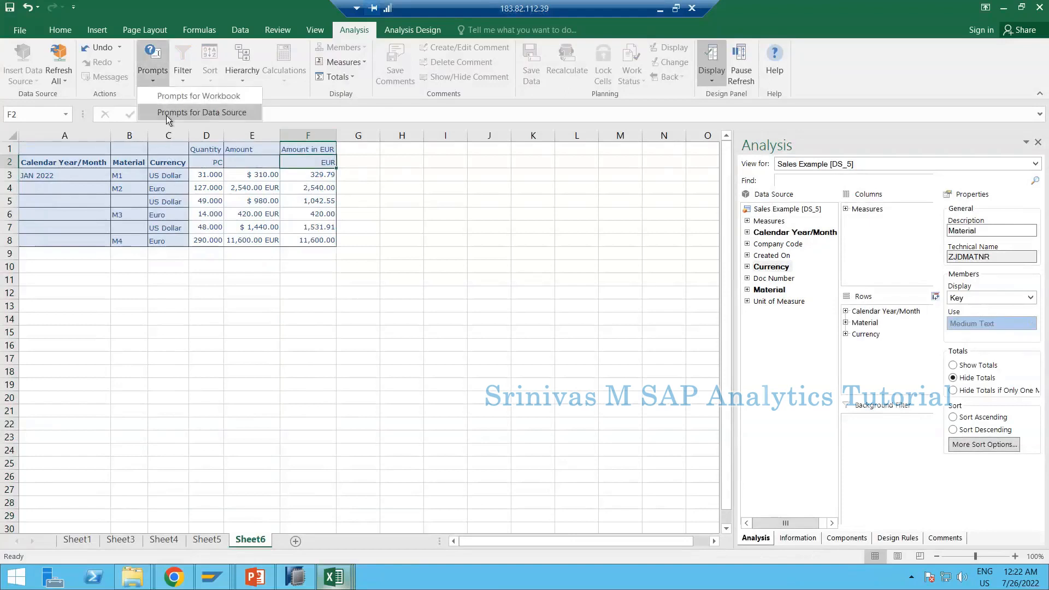
click(167, 115)
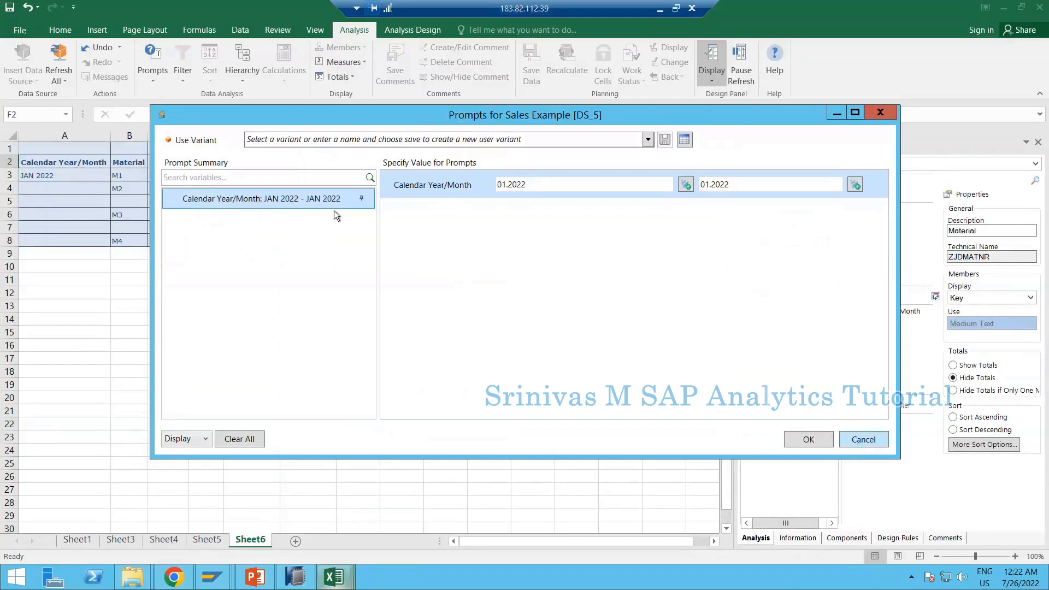
click(854, 440)
click(308, 135)
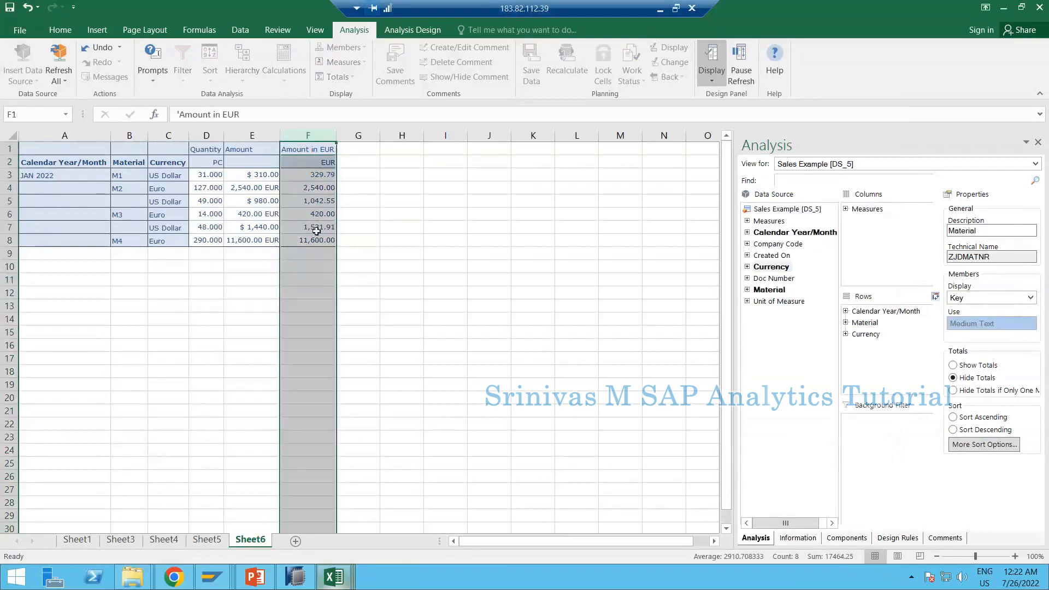
click(308, 214)
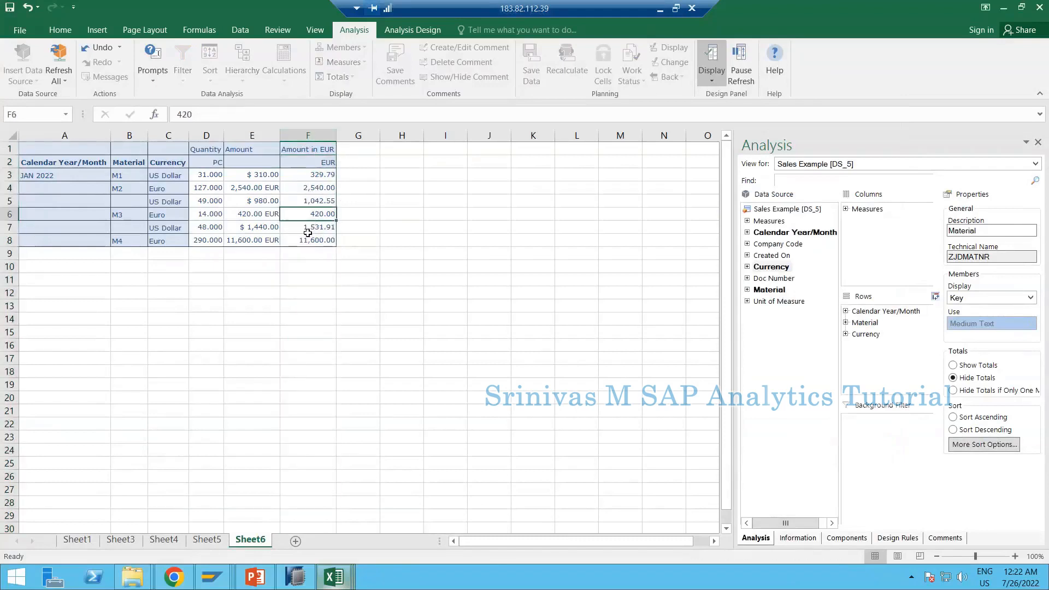
- In SAP HANA Studio, start a new characteristic value variable for the 0CURRENCY Currency Key field
click(295, 577)
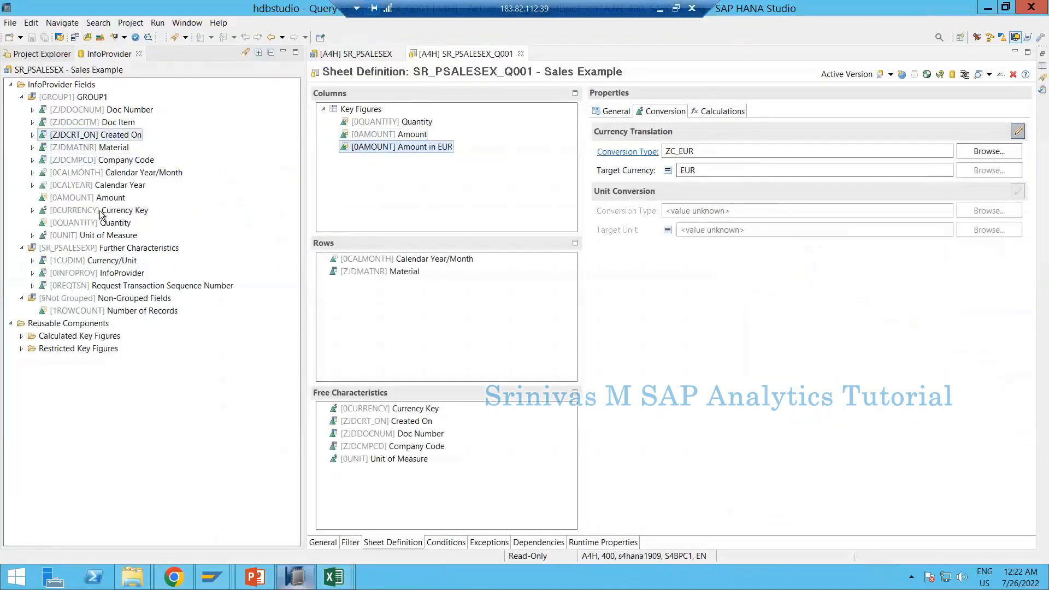
click(76, 214)
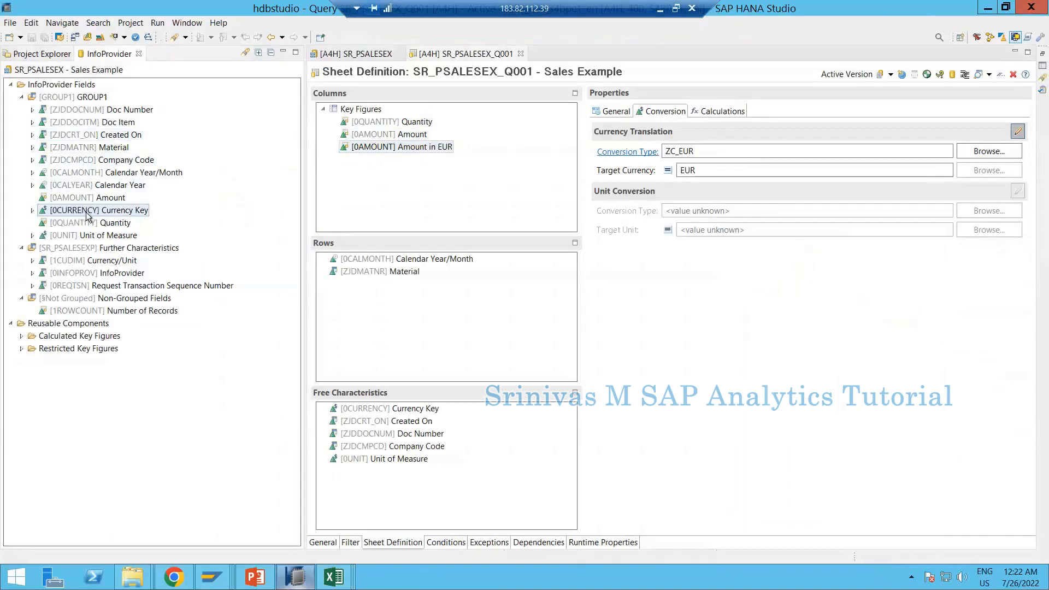
click(33, 211)
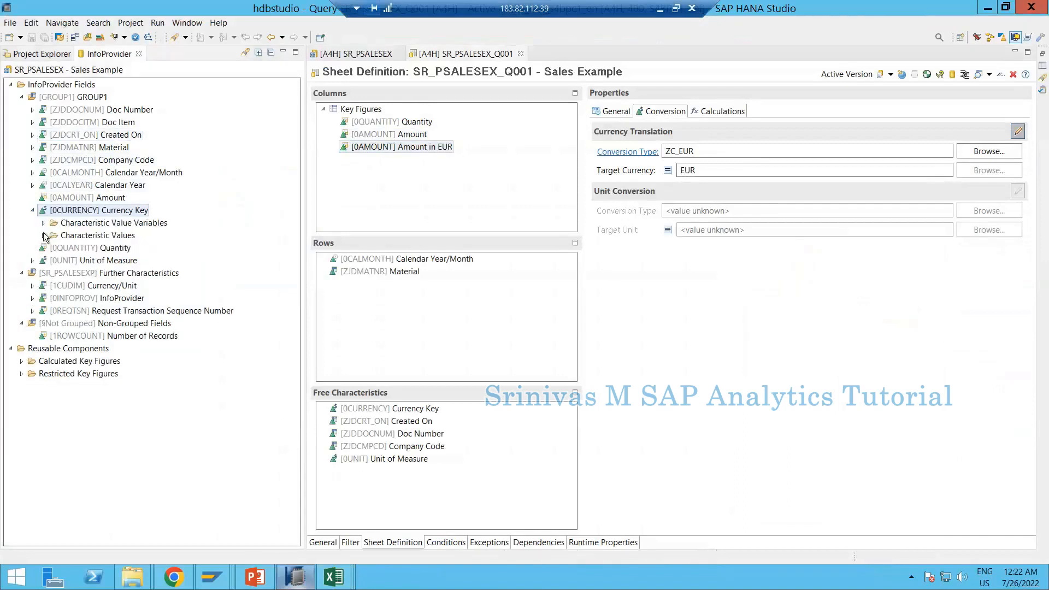
click(43, 223)
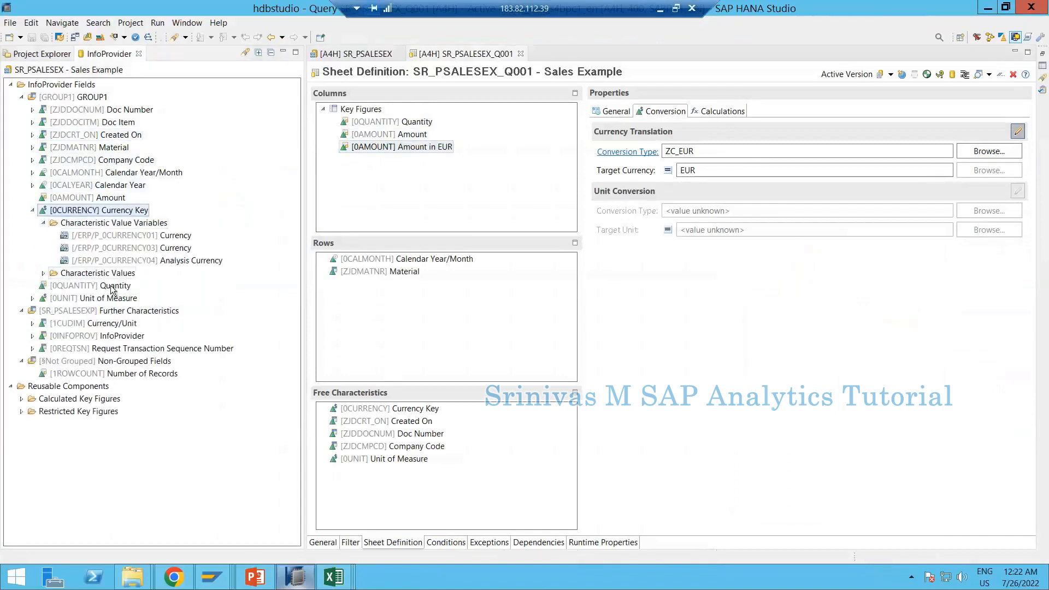
right_click(104, 223)
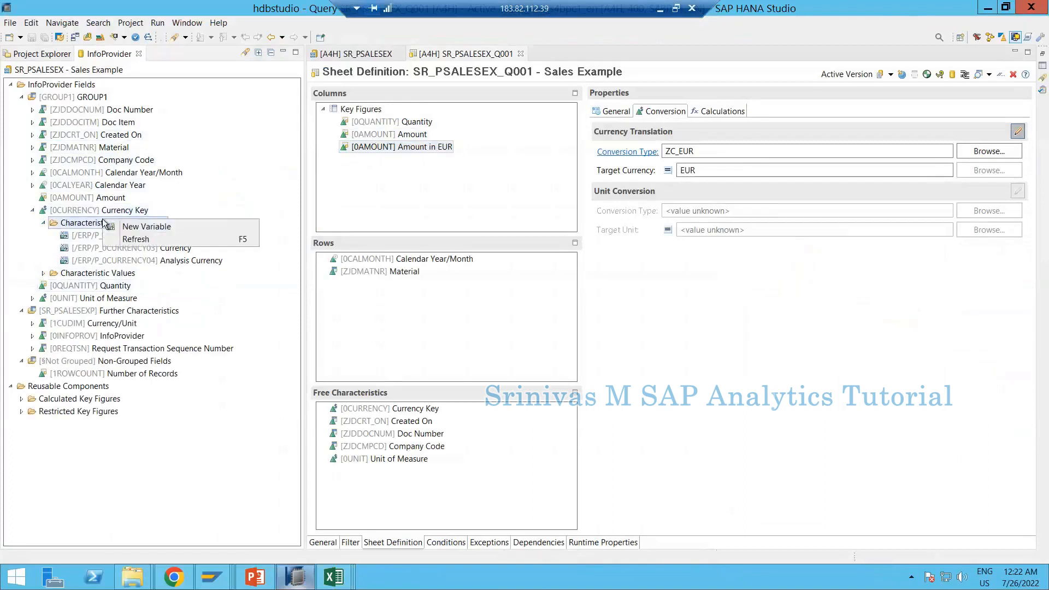
click(143, 226)
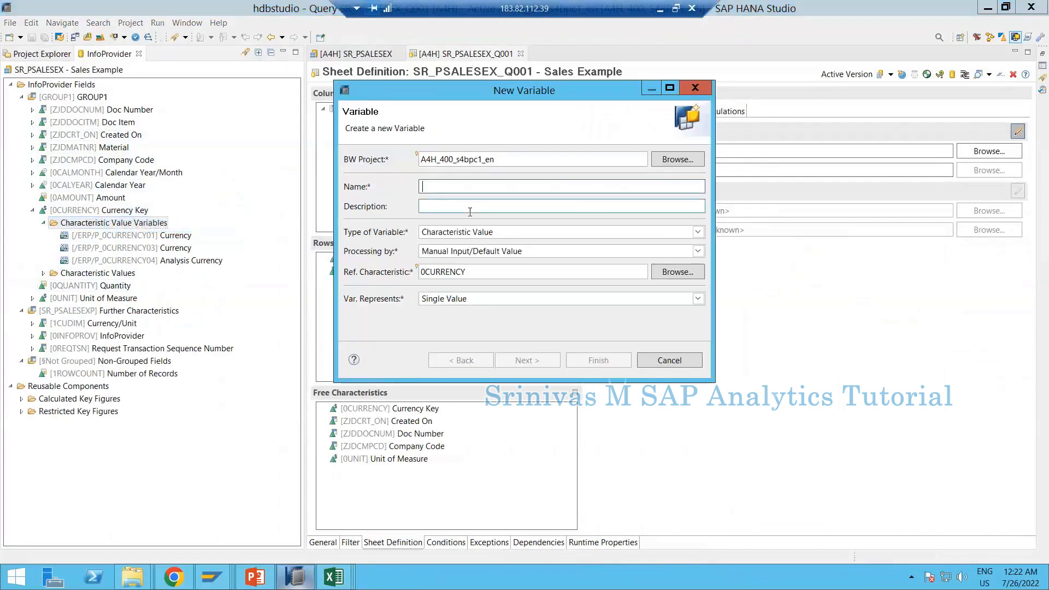
- Create the variable with the name 0CURRENCY_M_S_I_01 and the description Currency, keeping manual input processing and a single value
text(CURREN)
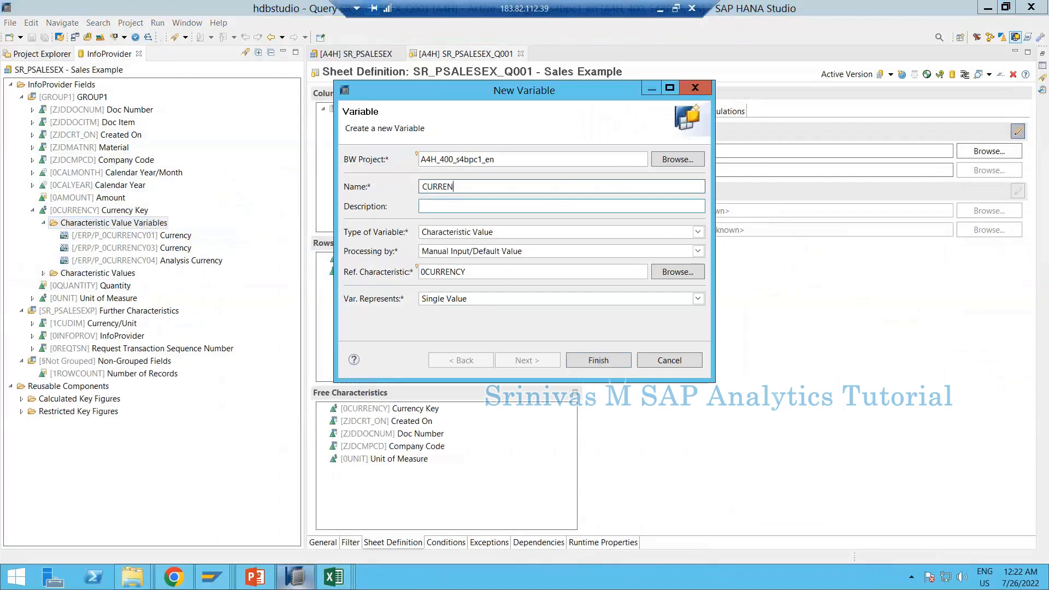
key(BackSpace)
key(BackSpace)
text(0)
key(BackSpace)
text(M_S_I_01)
key(Tab)
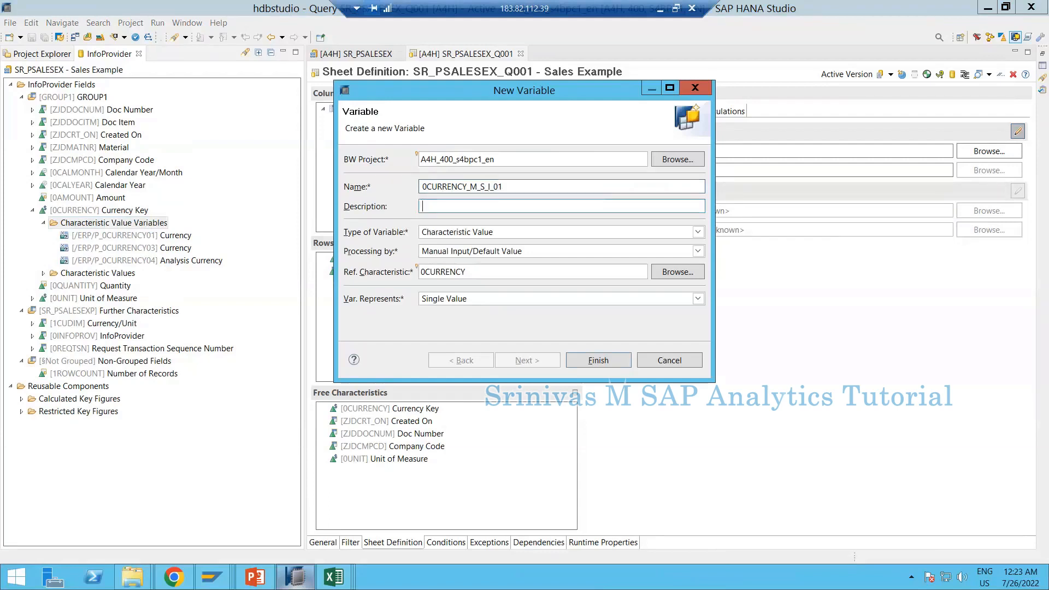
text(Currency)
click(590, 362)
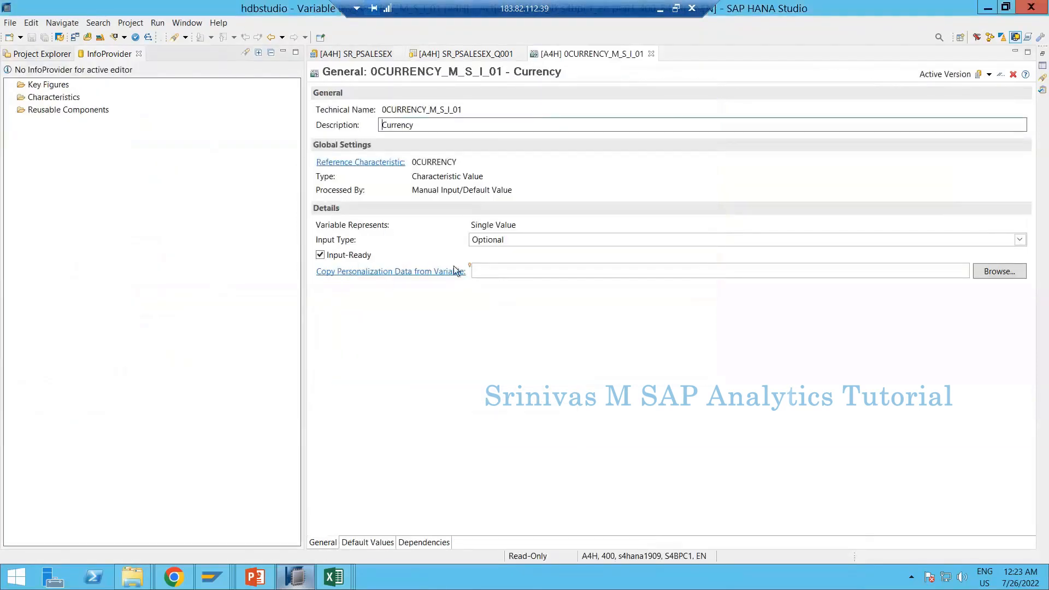
- Set the input type of the variable 0CURRENCY_M_S_I_01 to Mandatory Without Initial and save the variable
click(534, 238)
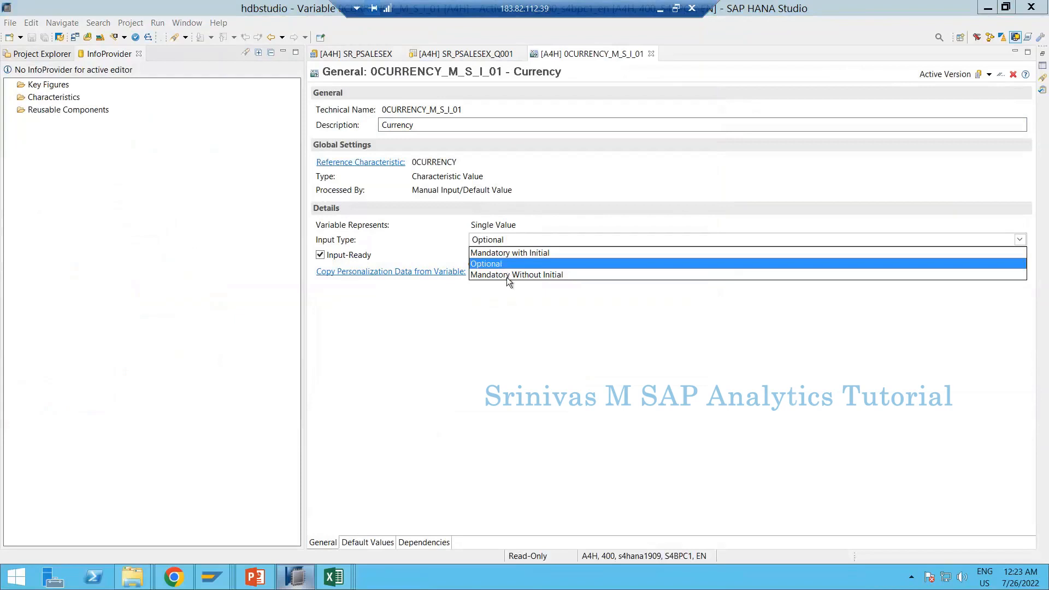
click(506, 275)
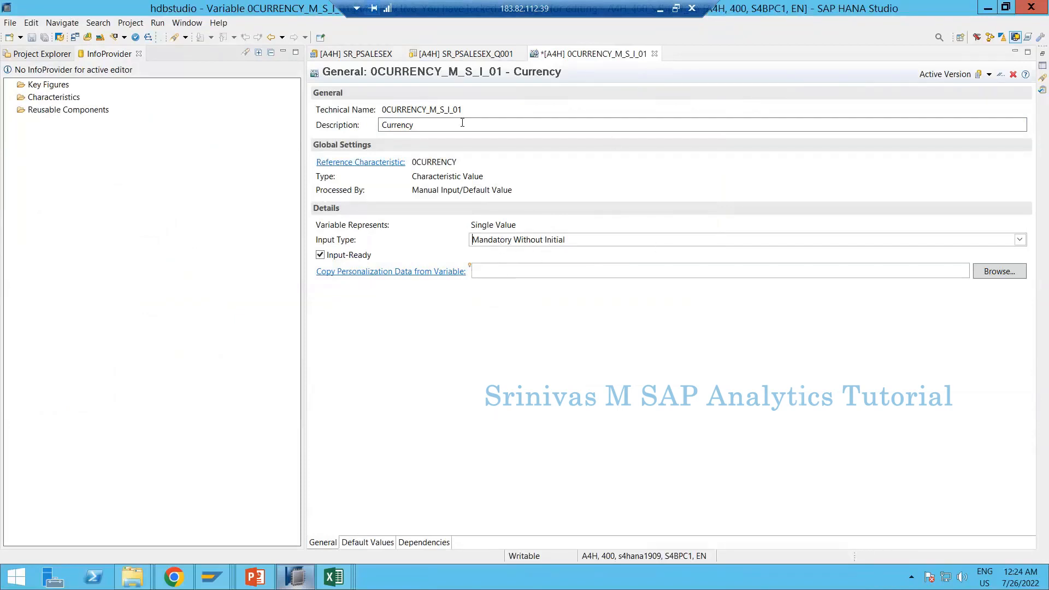
click(32, 37)
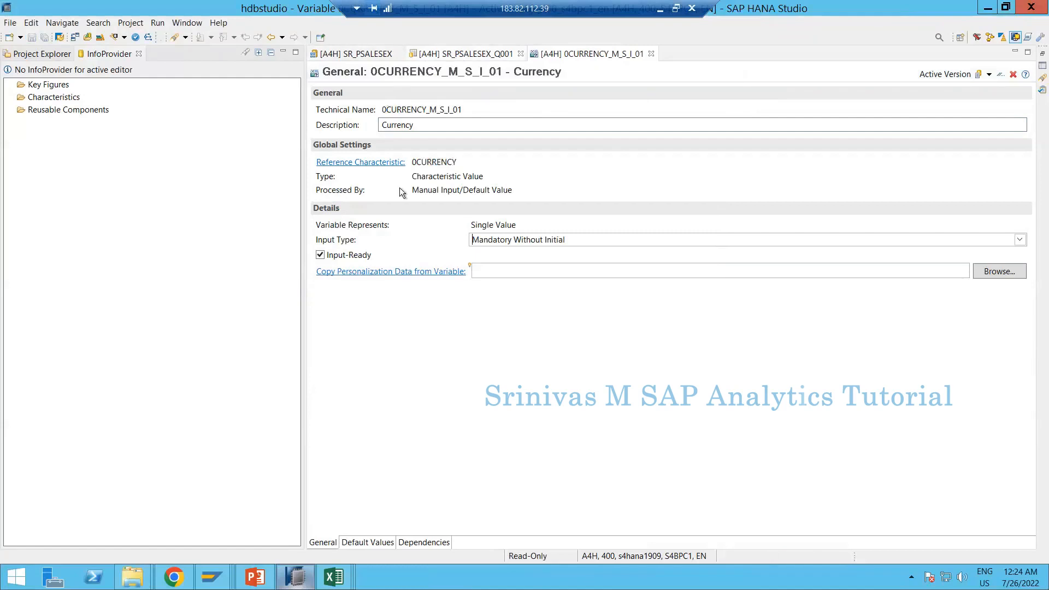
click(461, 54)
drag(66, 210, 149, 236)
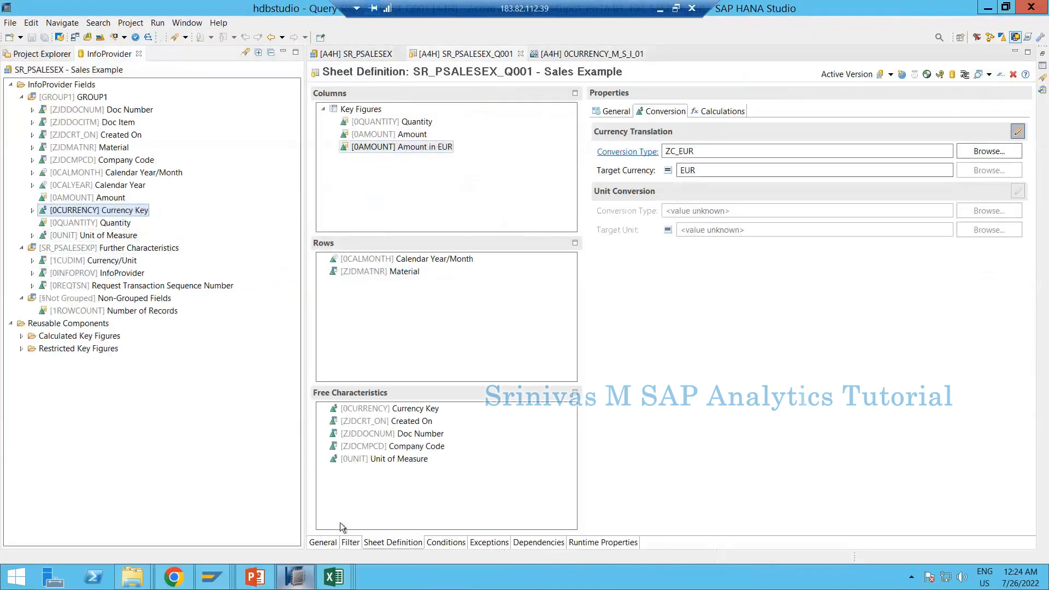
click(349, 542)
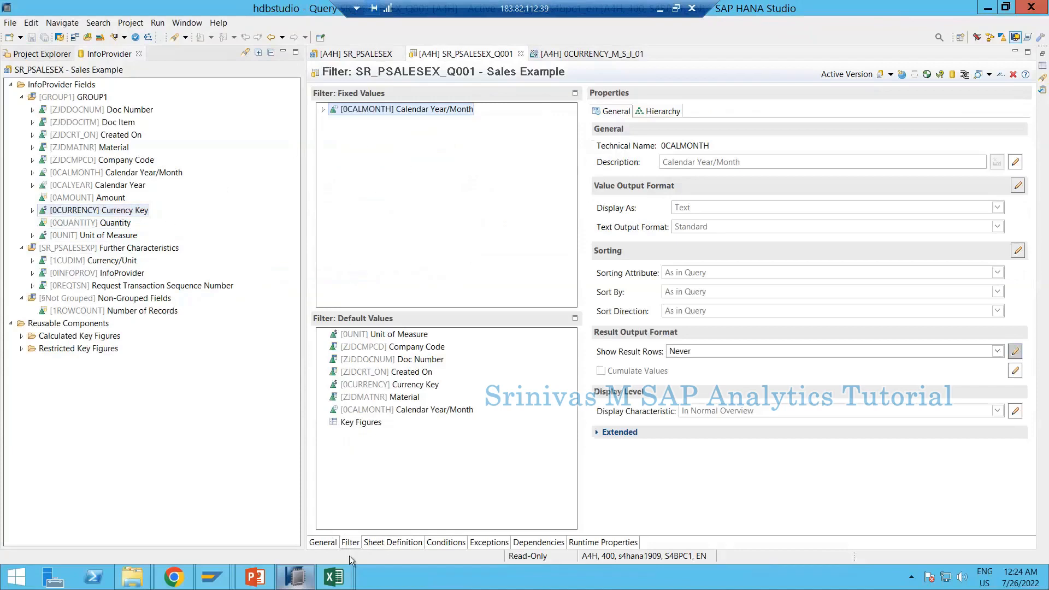
click(371, 543)
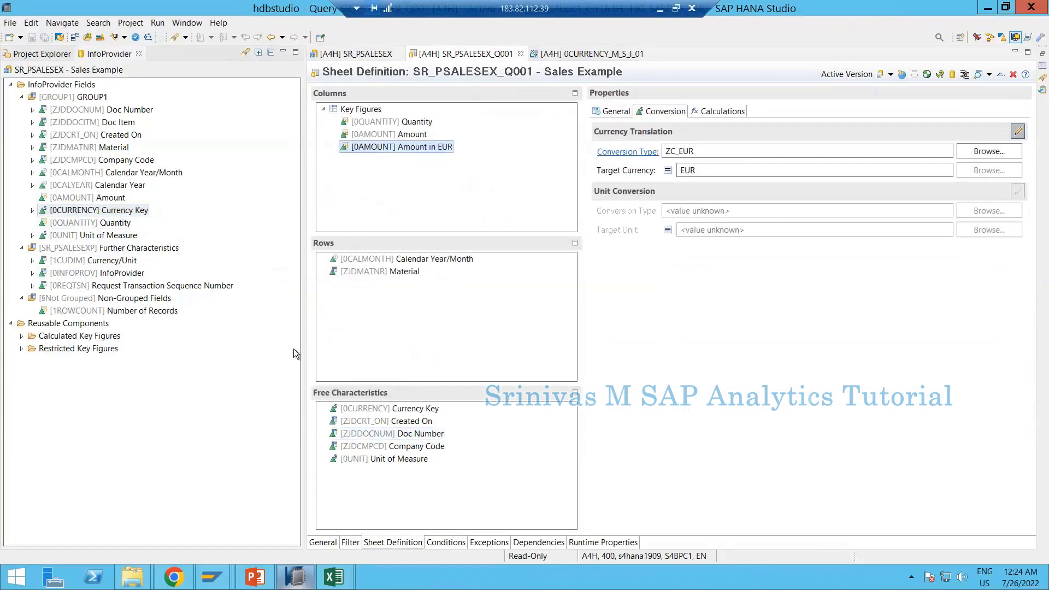
- Switch to the SAP GUI session showing ZC_EUR, leave that translation type, and create a new one named ZC_EUR2
click(215, 577)
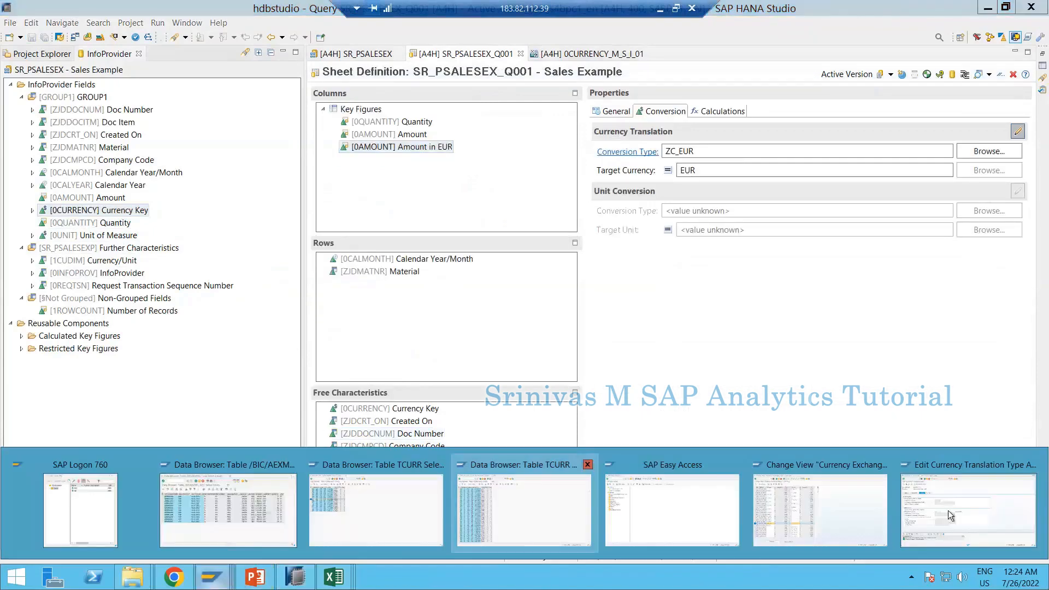
click(957, 513)
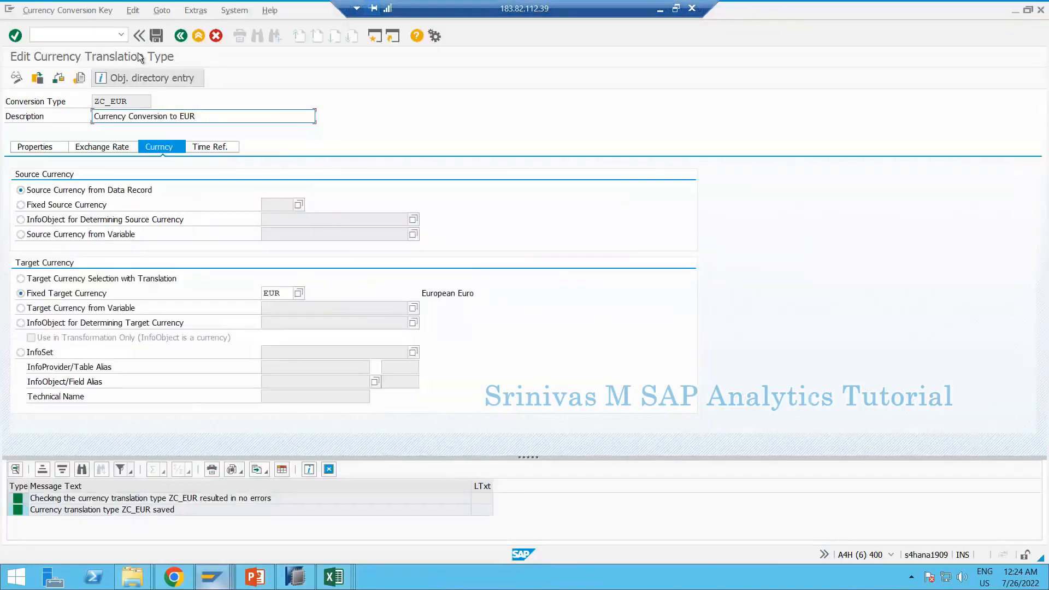
click(140, 36)
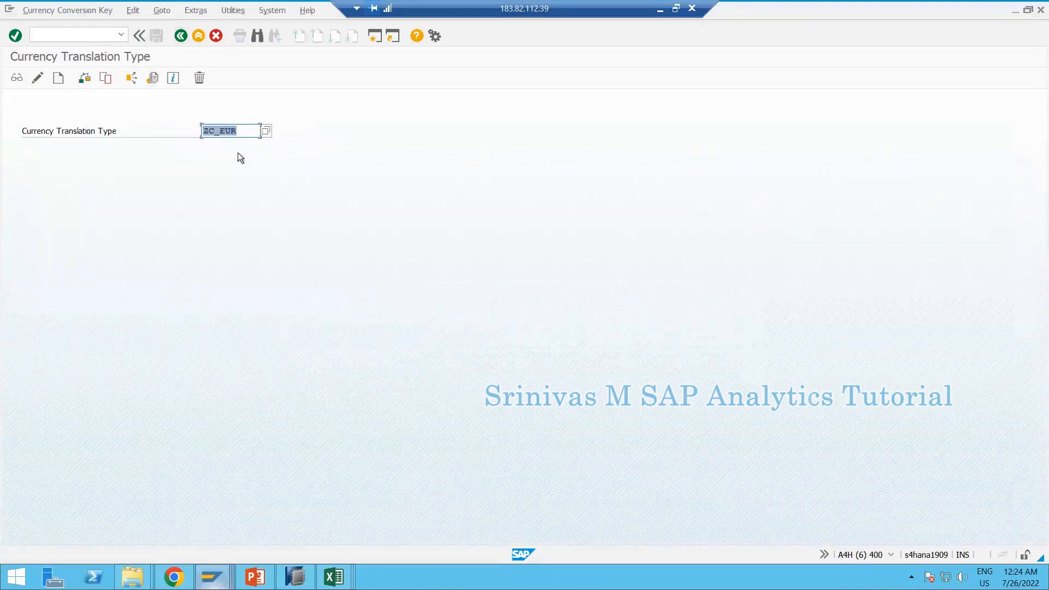
click(239, 126)
text(2)
click(56, 79)
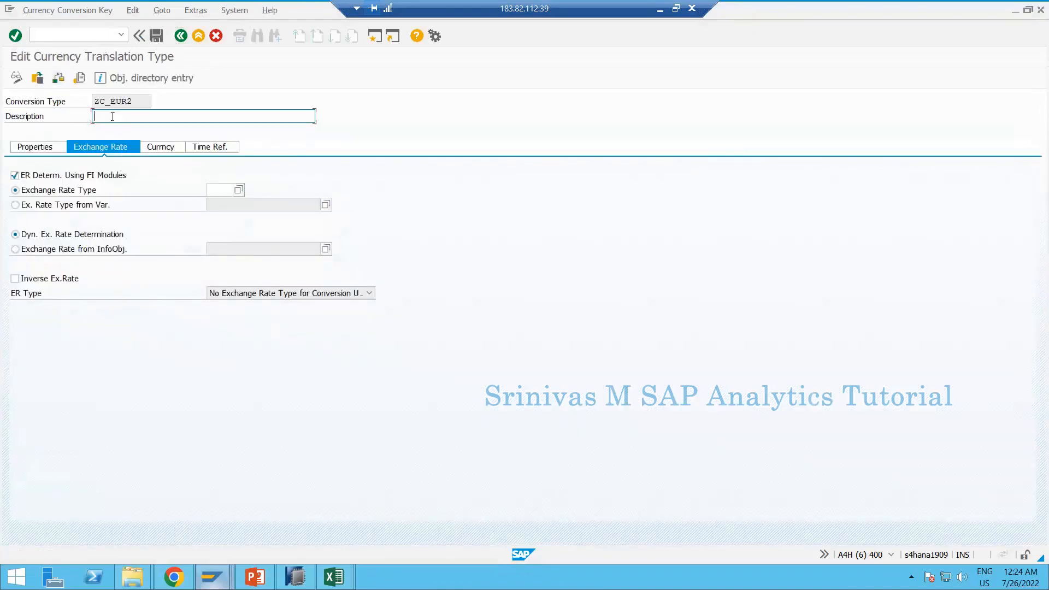
- Enter the description Currency Conversion to Variable Curreny for the translation type ZC_EUR2
click(112, 117)
key(Return)
key(BackSpace)
key(BackSpace)
key(BackSpace)
text(Va)
key(BackSpace)
text(y)
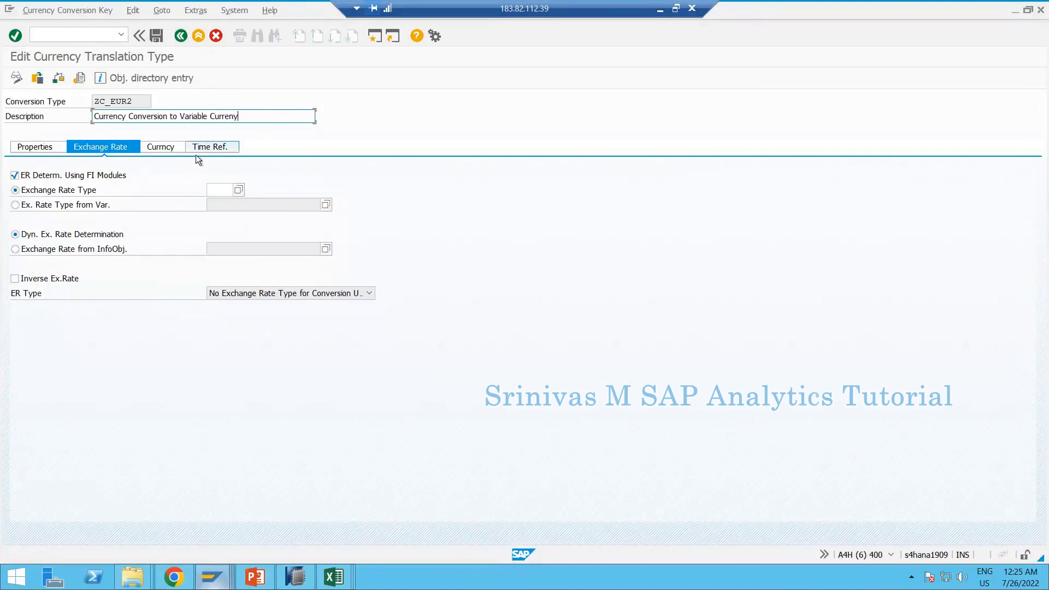
- Set the exchange rate type of ZC_EUR2 to 2001
click(215, 192)
key(BackSpace)
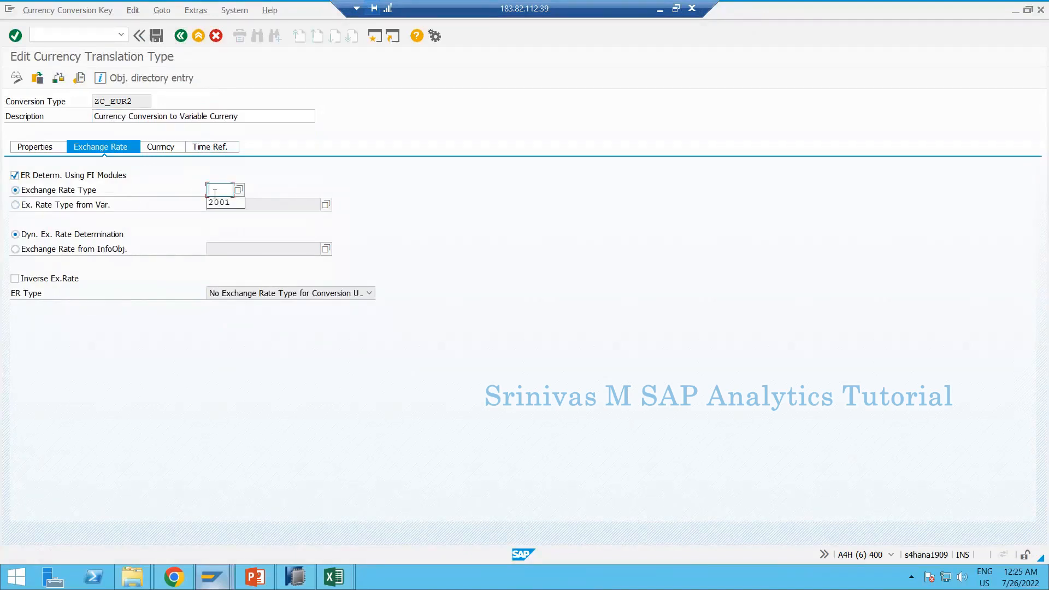
key(Down)
key(Return)
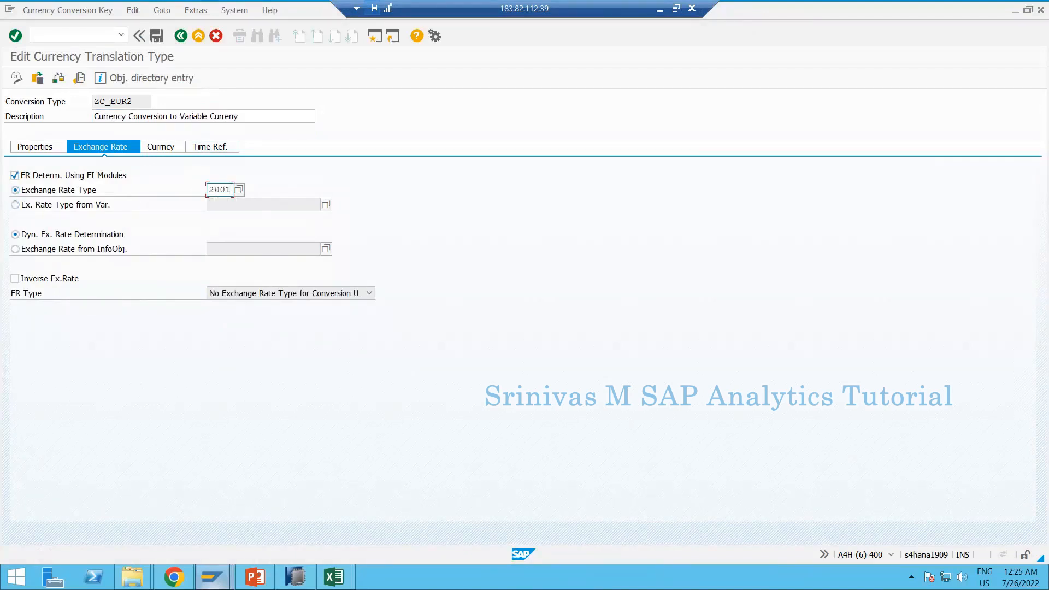
- Have ZC_EUR2 take its target currency from a variable, copying the technical name 0CURRENCY_M_S_I_01 from SAP HANA Studio
click(160, 149)
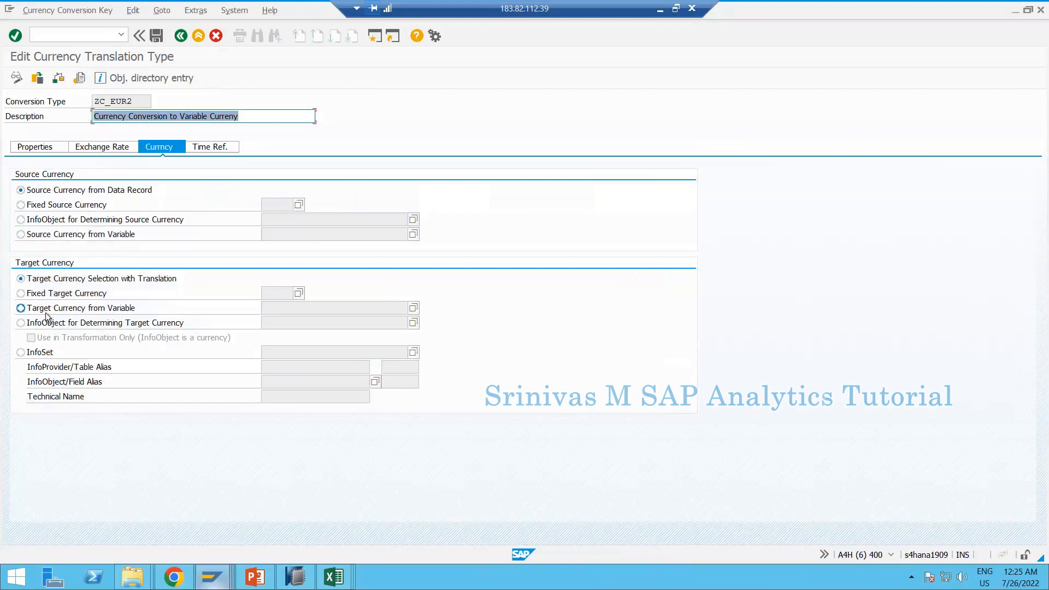
click(134, 309)
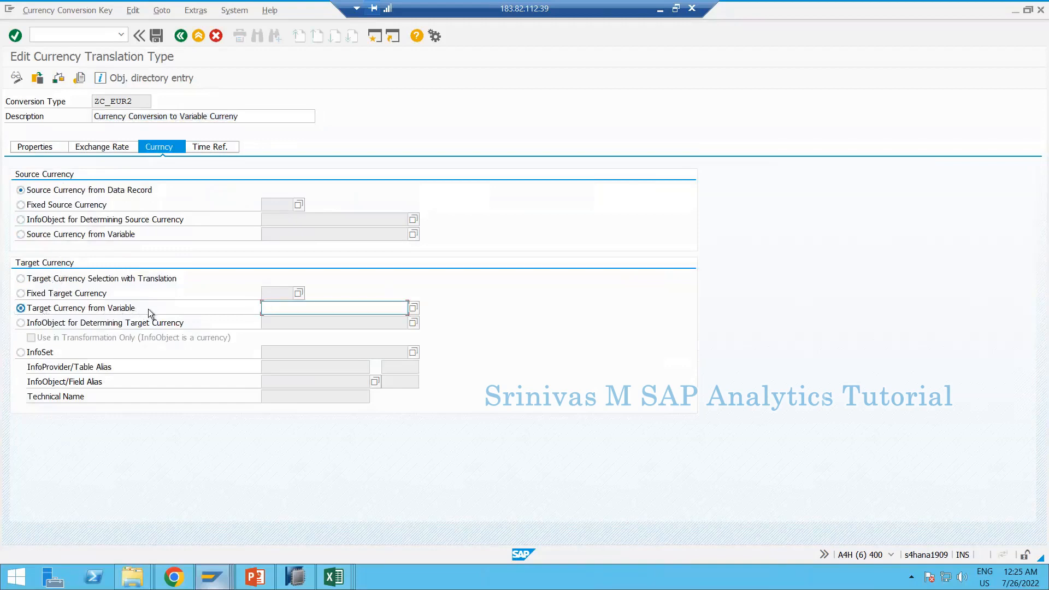
click(292, 573)
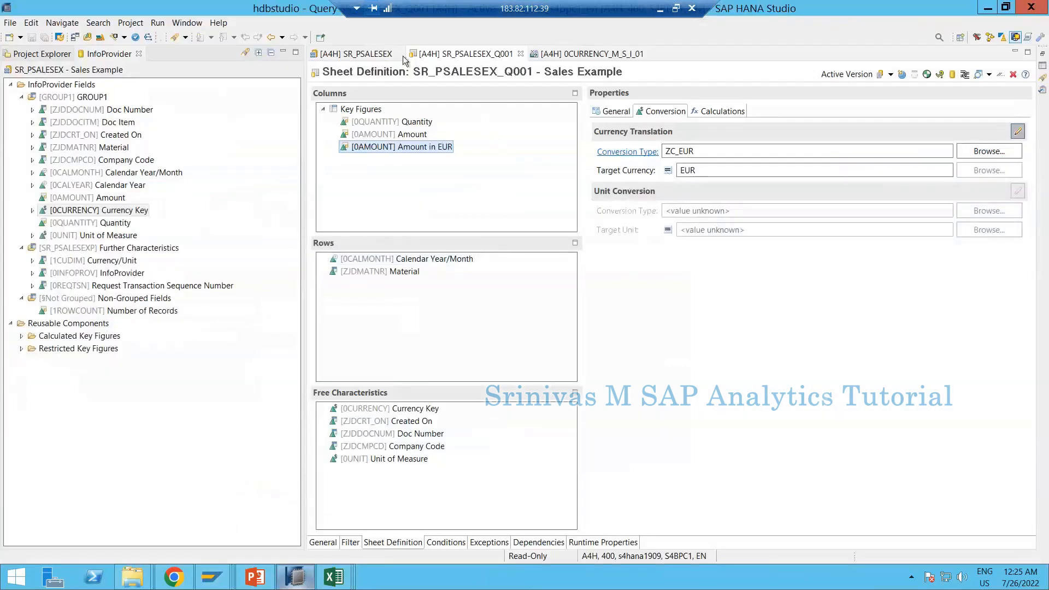
click(556, 52)
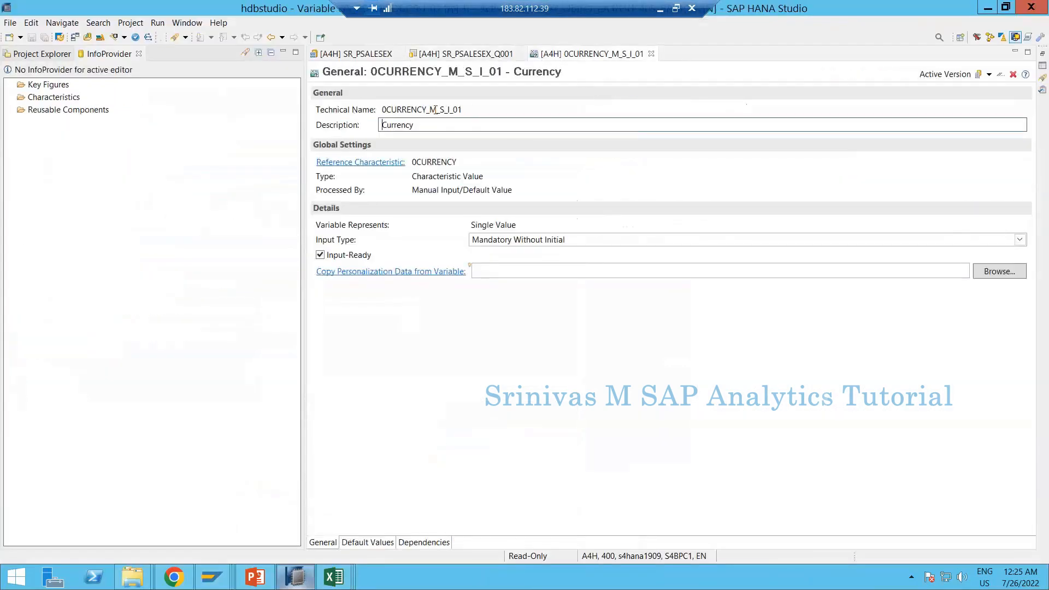
drag(462, 110, 380, 110)
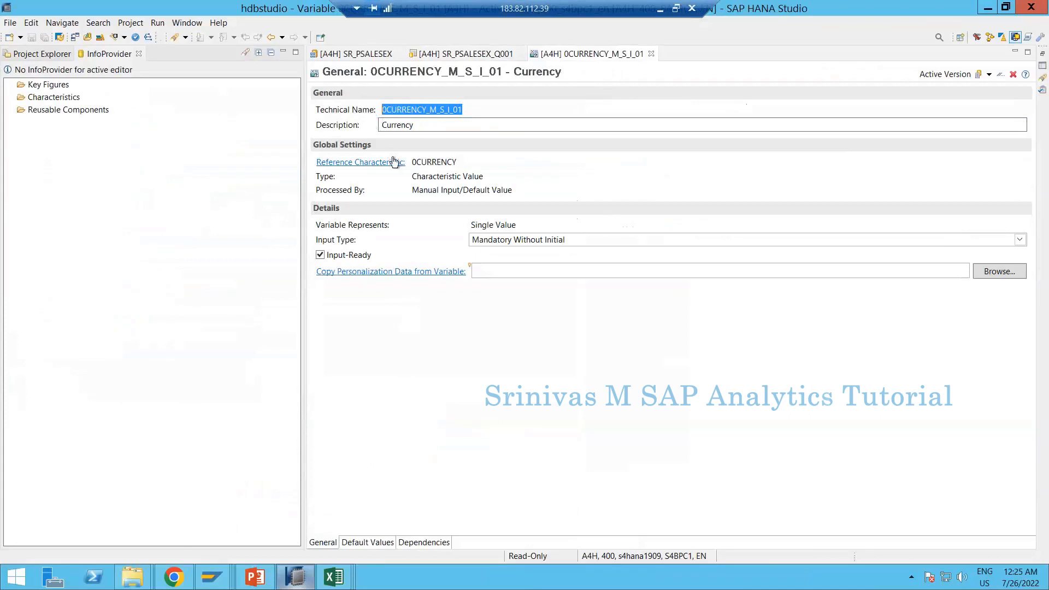
key(ctrl+c)
key(alt+Tab)
key(ctrl+v)
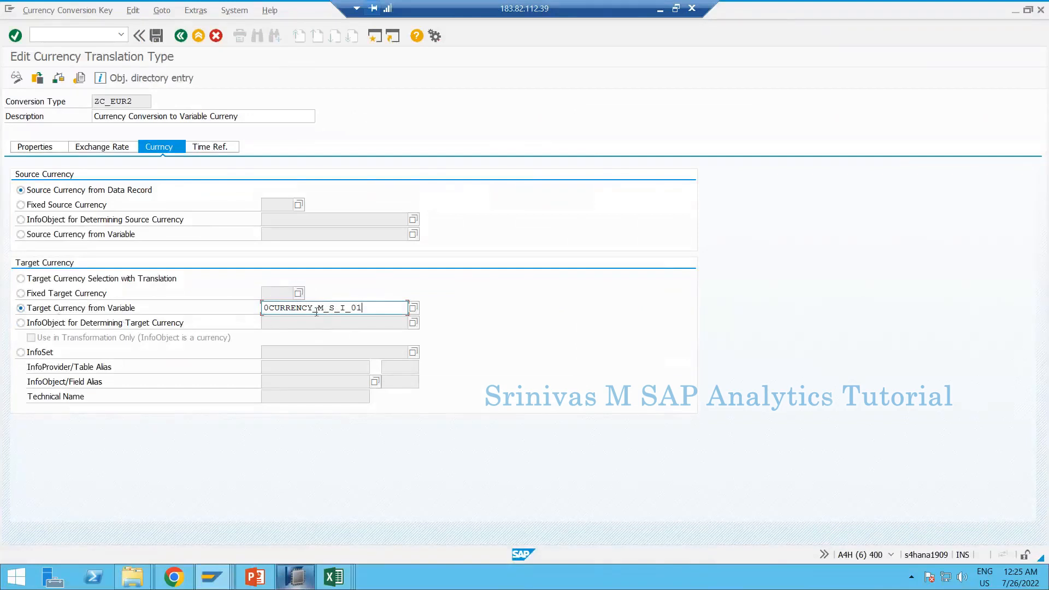
- Set a variable time reference to the exact day with special InfoObject ZJDCRT_ON, and save ZC_EUR2
click(200, 145)
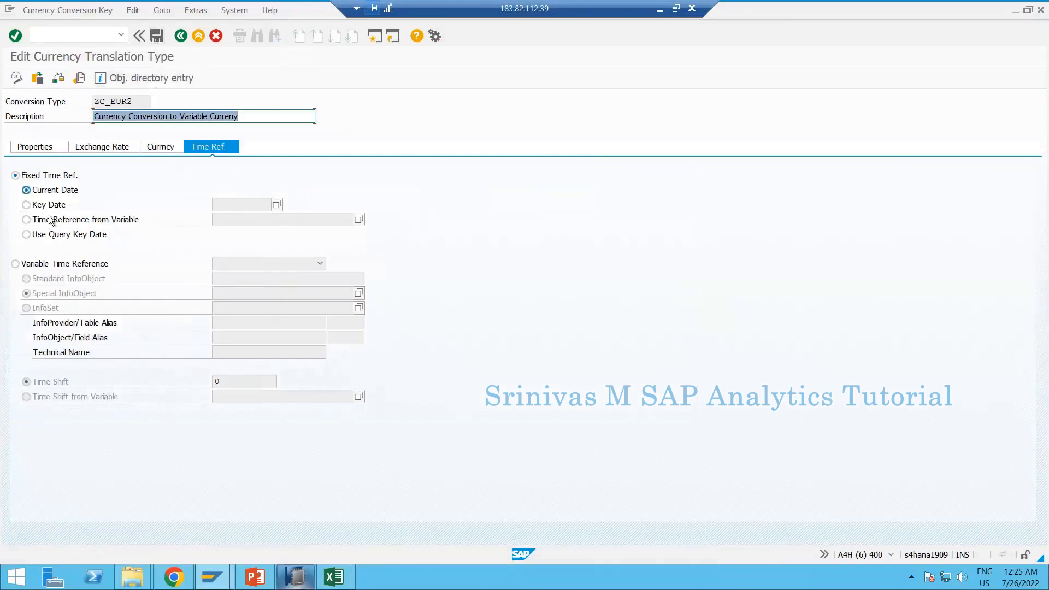
click(48, 264)
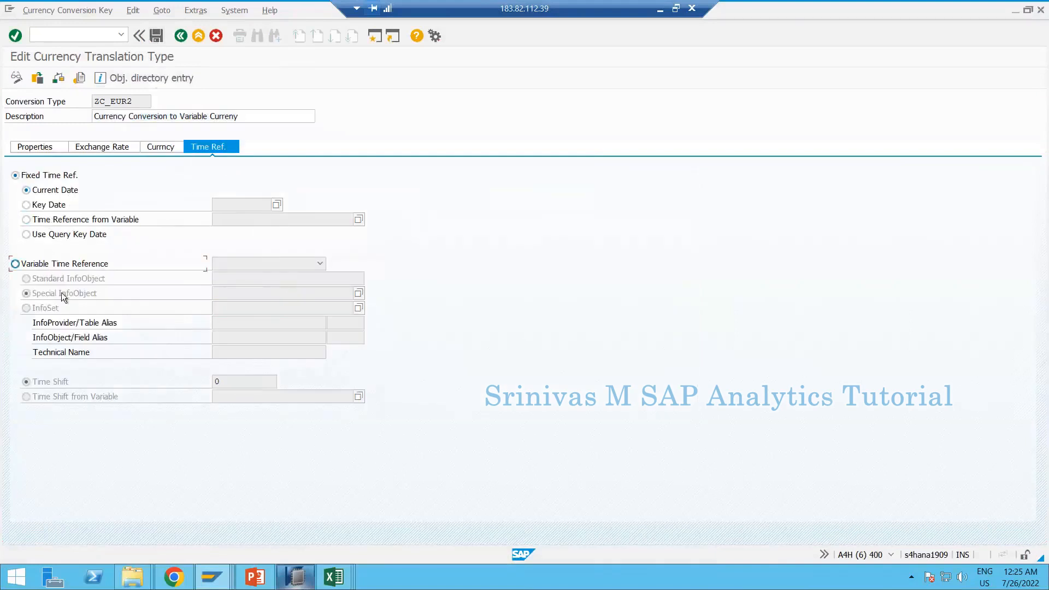
click(236, 288)
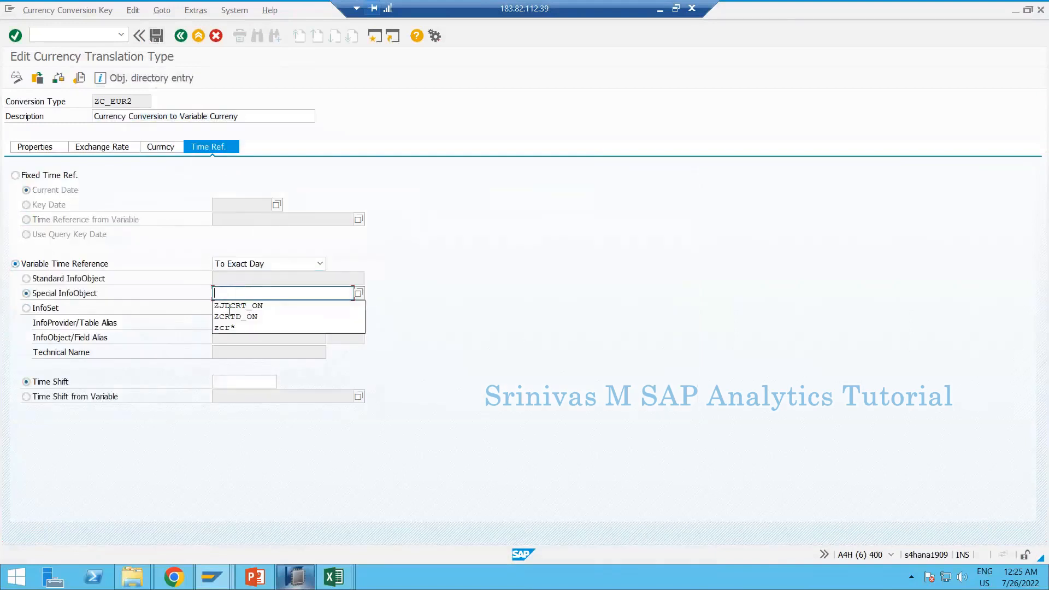
click(240, 303)
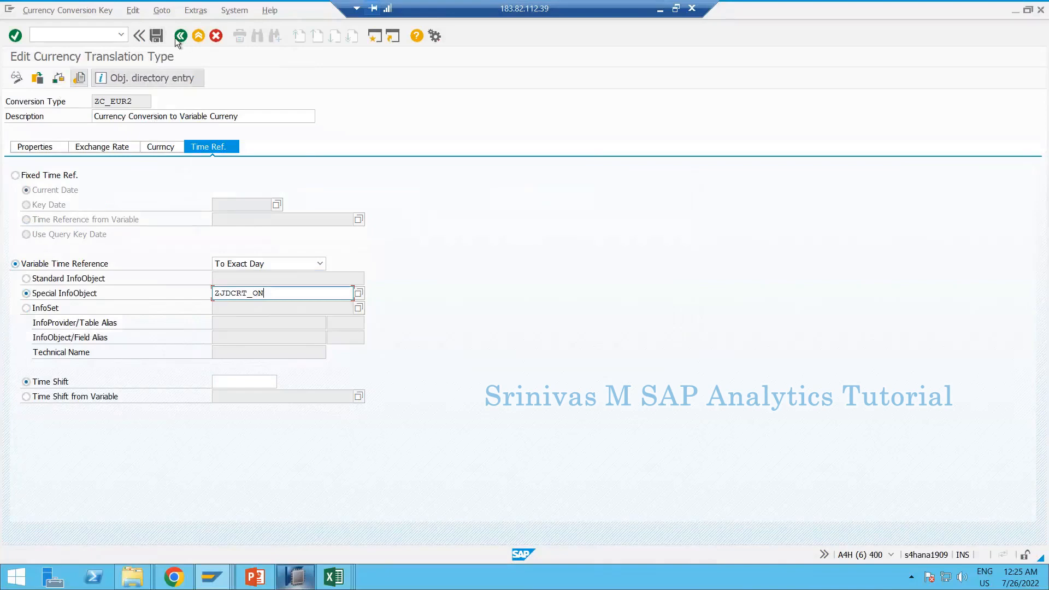
click(157, 36)
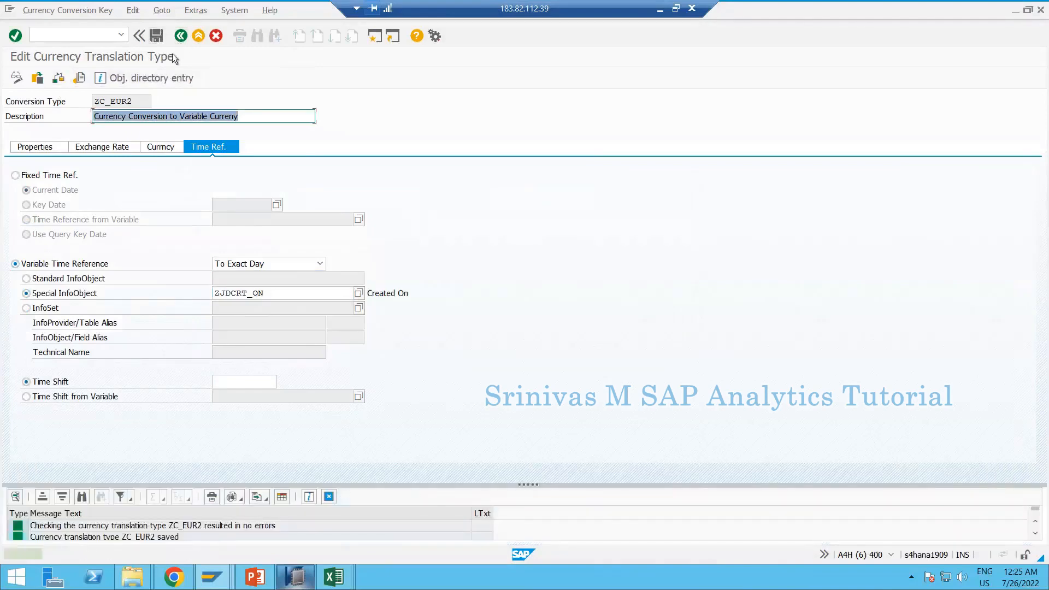
- Back in SAP HANA Studio, add a new selection containing the 0AMOUNT key figure to the Key Figures of query SR_PSALESEX_Q001
click(295, 580)
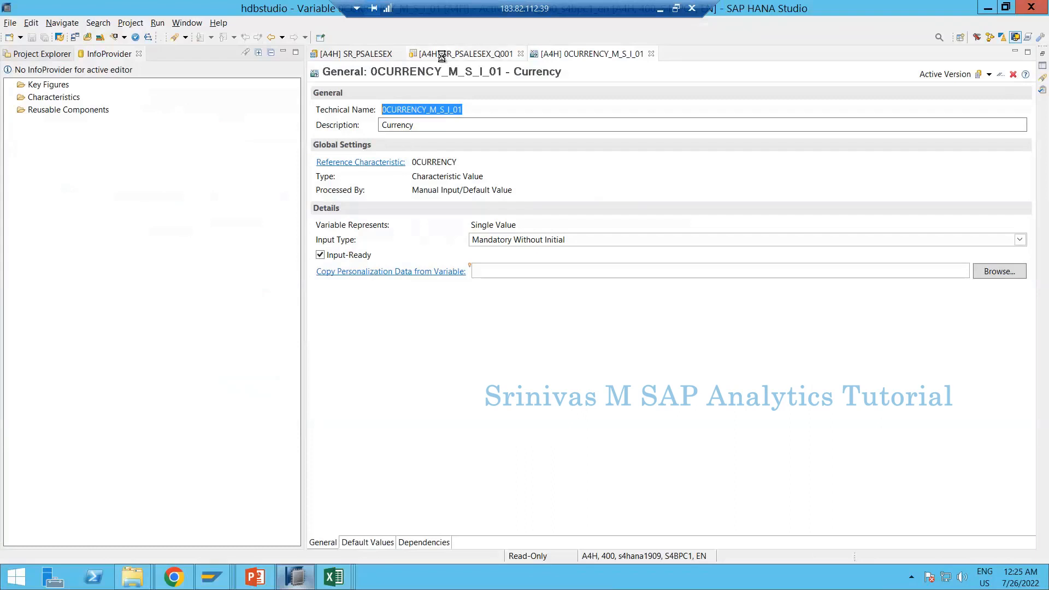
click(441, 55)
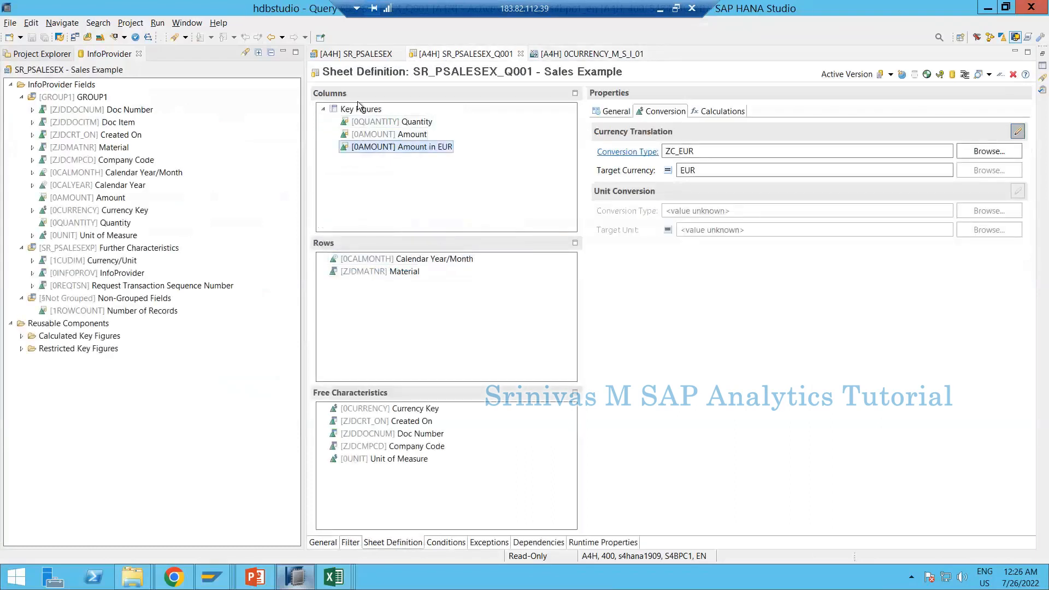
right_click(358, 107)
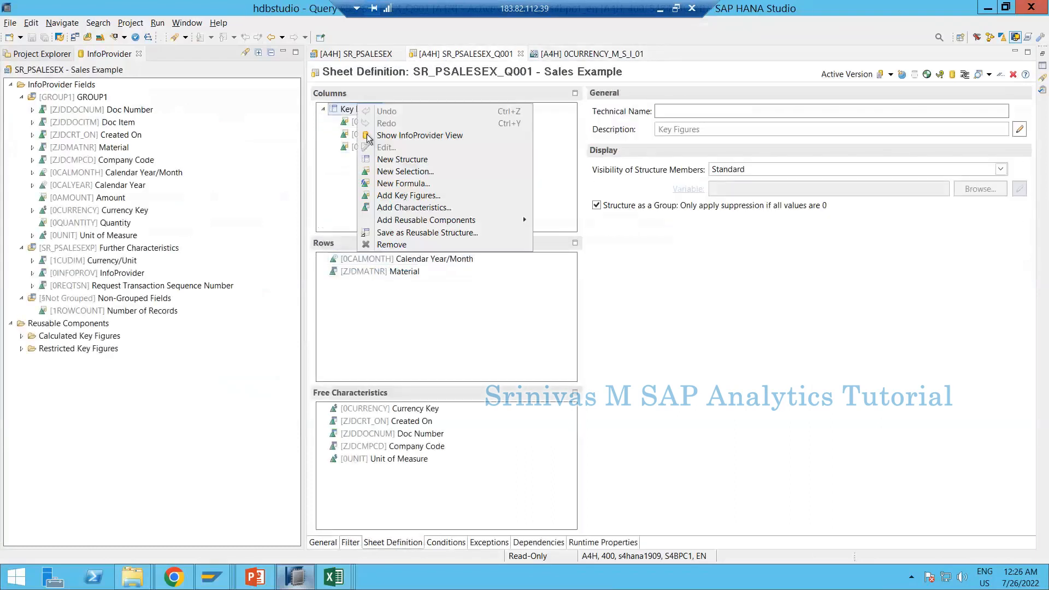
click(391, 172)
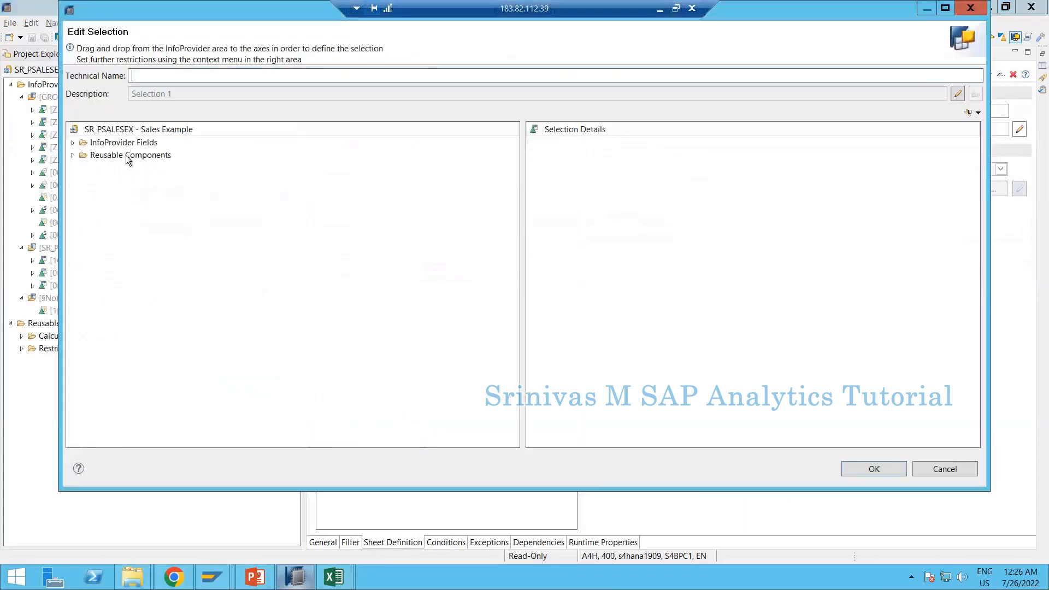
click(72, 143)
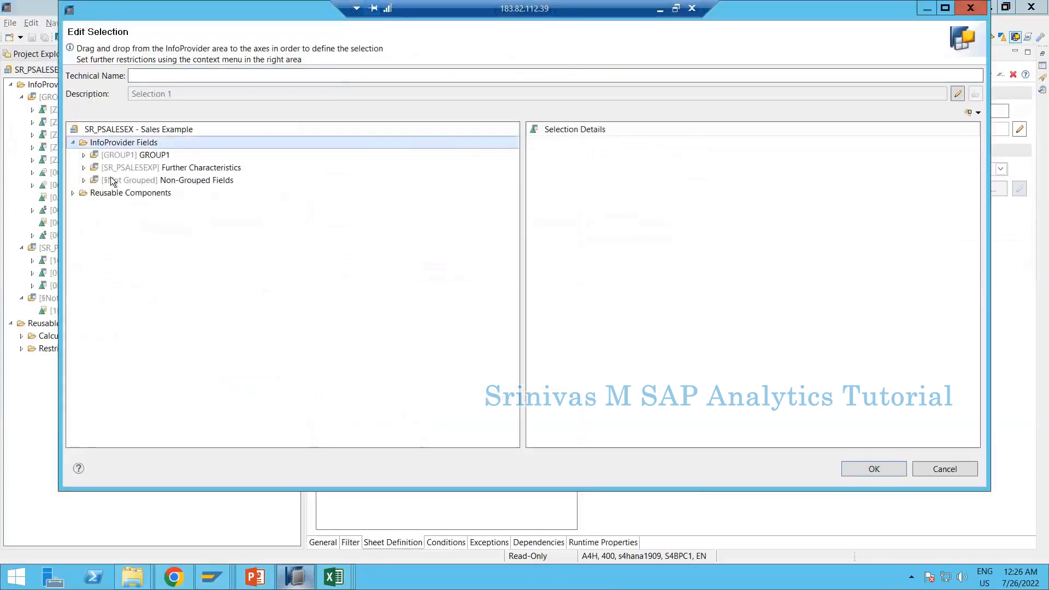
click(83, 155)
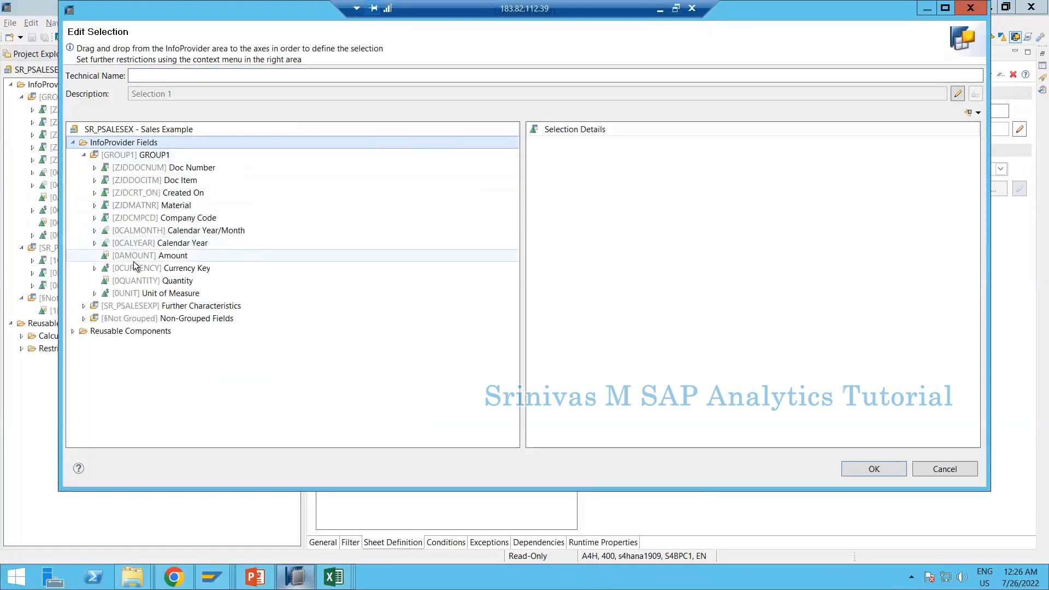
drag(137, 257, 802, 369)
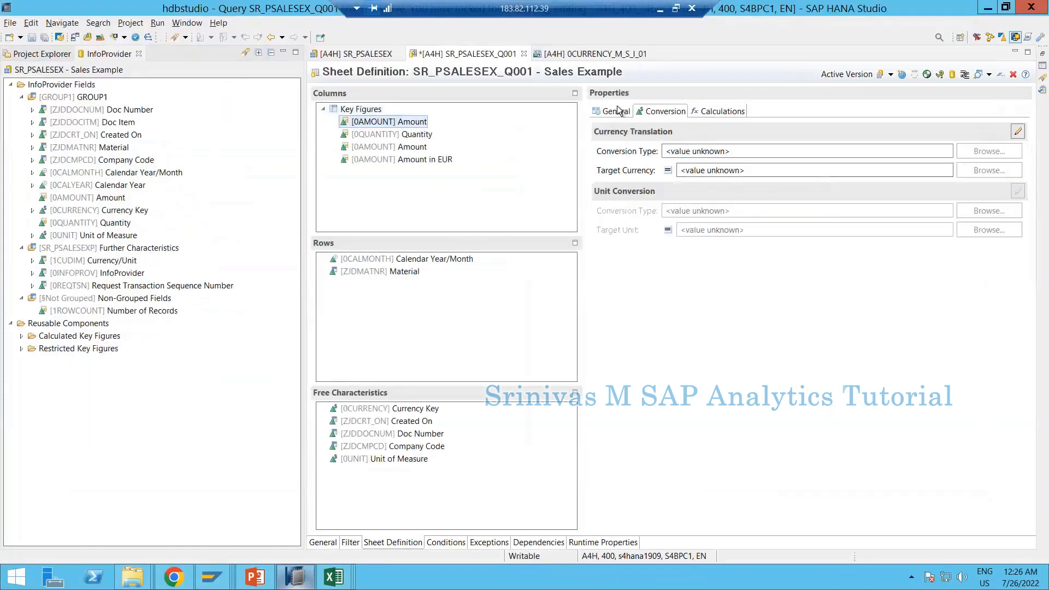
- Move the new Amount selection below Amount in EUR and set its description to Amount in Vari. Curr
click(616, 111)
mouse_move(385, 123)
mouse_down()
mouse_move(388, 169)
mouse_move(541, 153)
mouse_up()
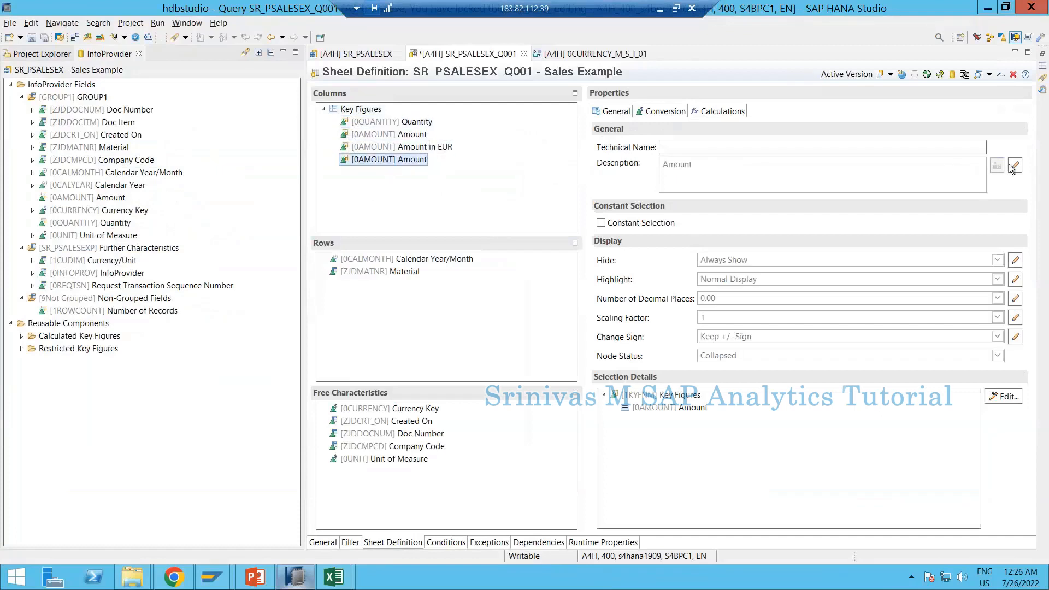
click(1013, 166)
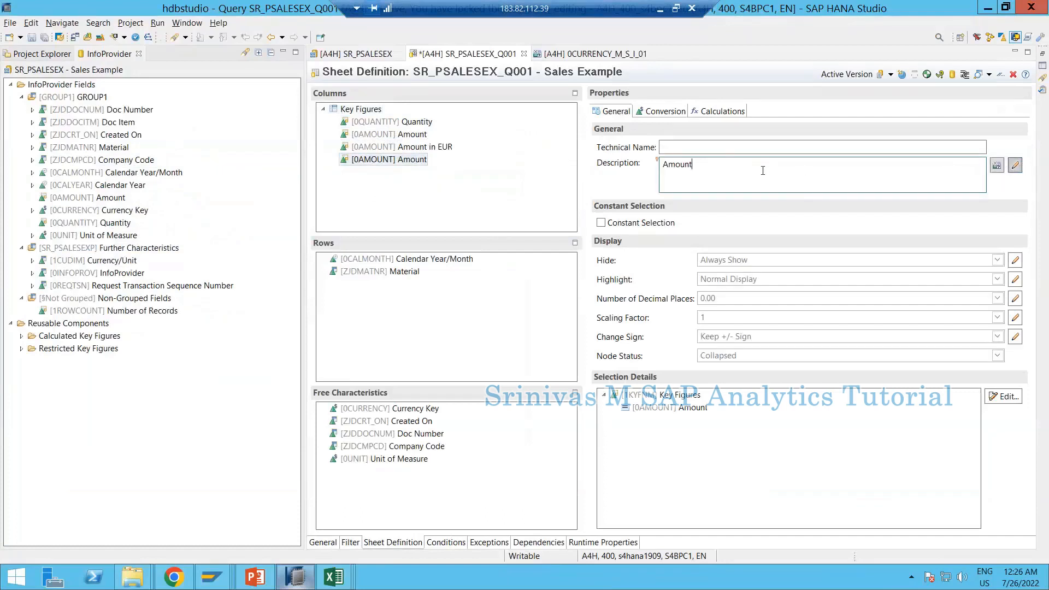
text(in Vari)
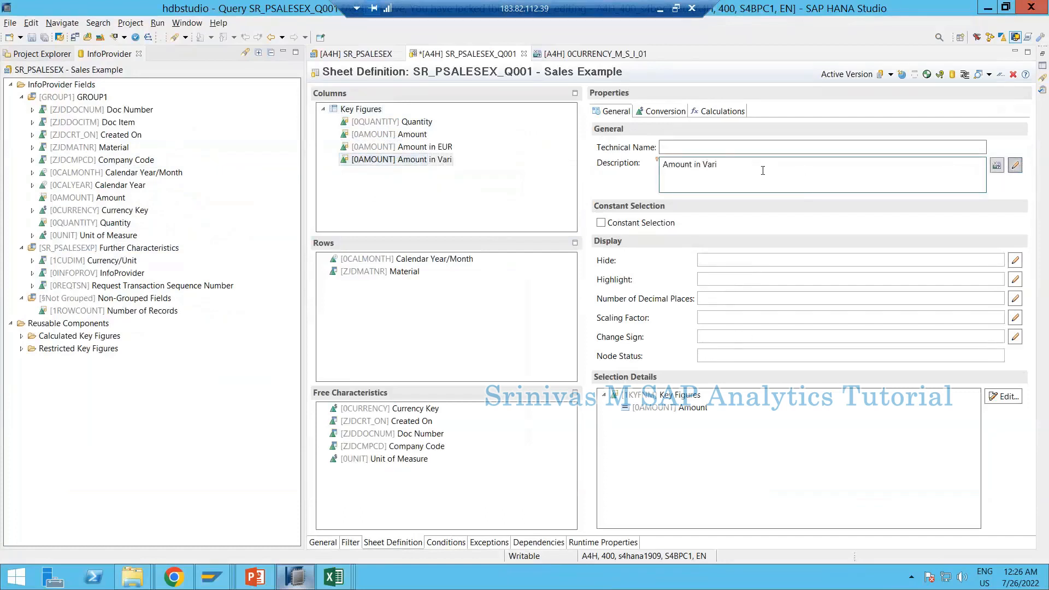
text(urr)
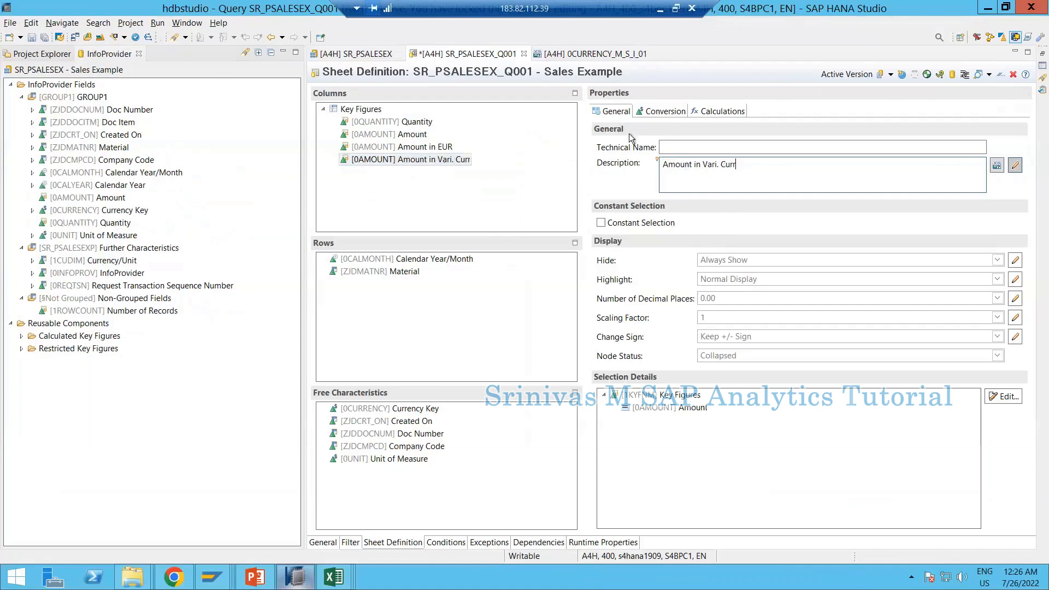
- Assign currency conversion type ZC_EUR2 to the Amount in Vari. Curr key figure, overriding its default currency translation
click(655, 114)
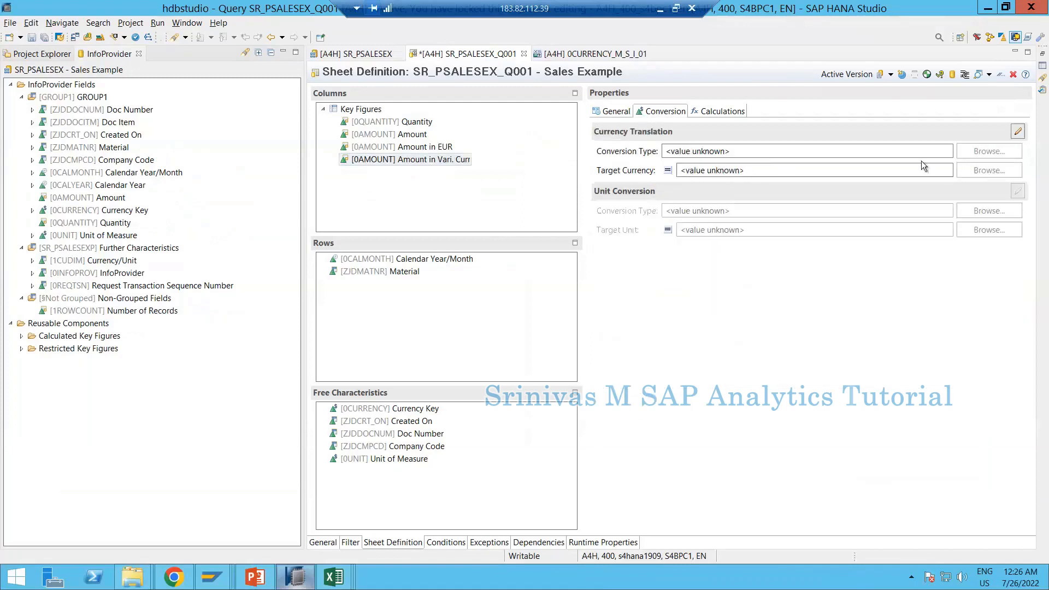
click(1017, 131)
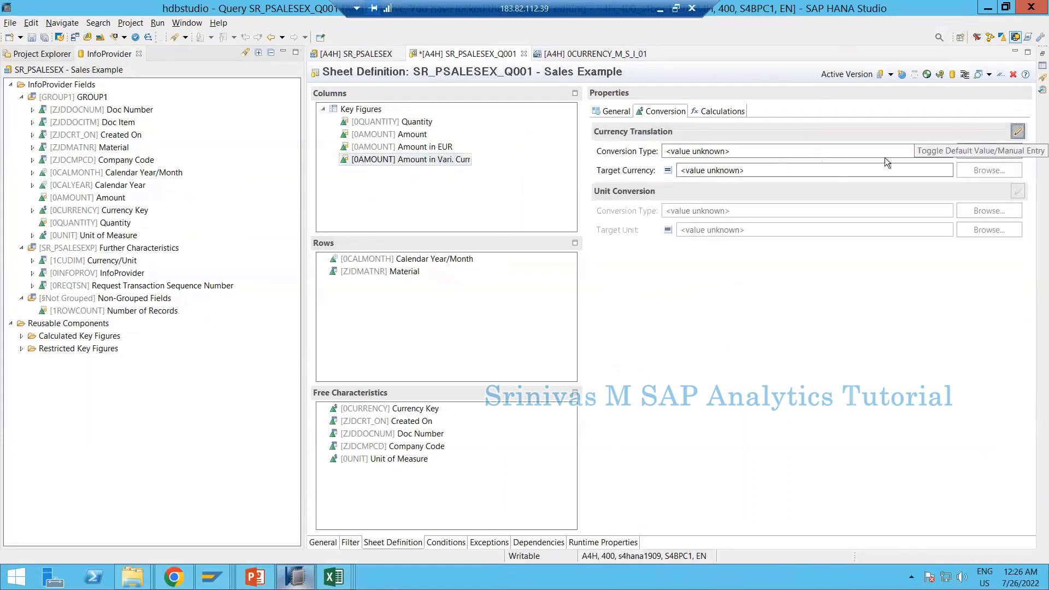
click(987, 153)
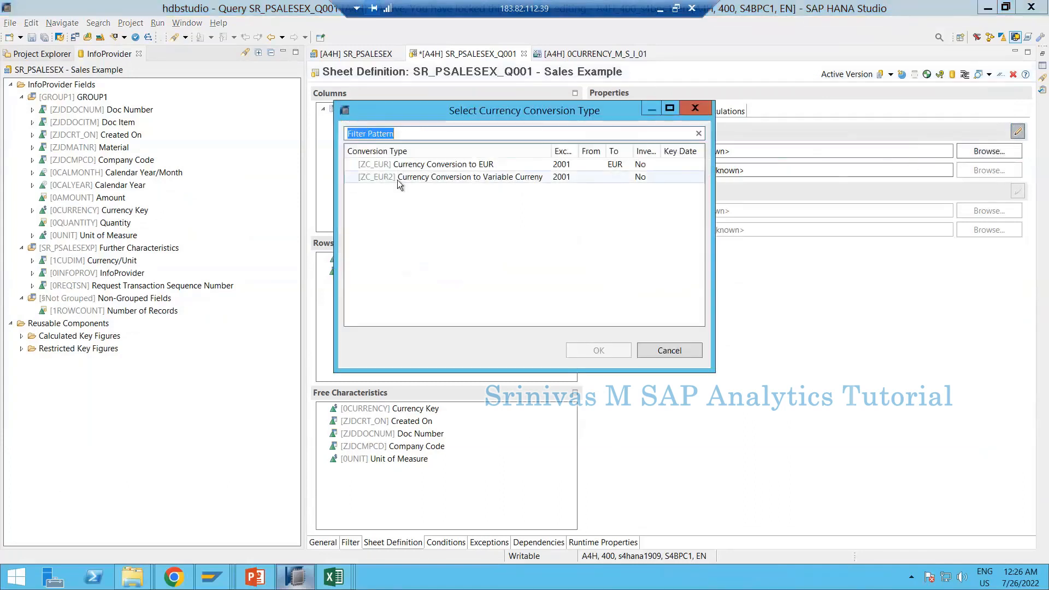
double_click(460, 181)
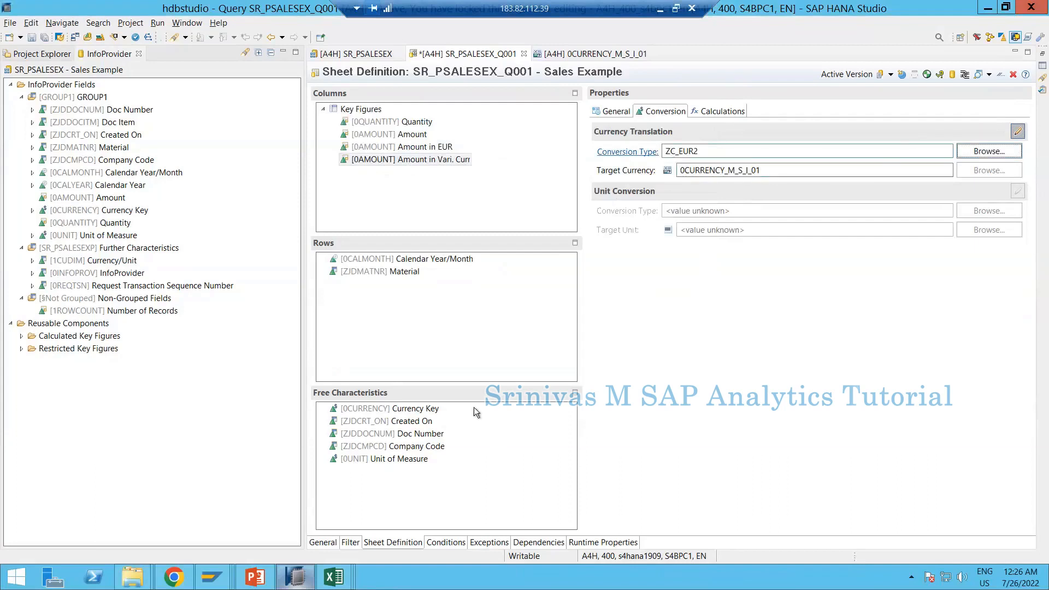
- Check the query's fixed-value filter and variables order, then save query SR_PSALESEX_Q001
click(350, 542)
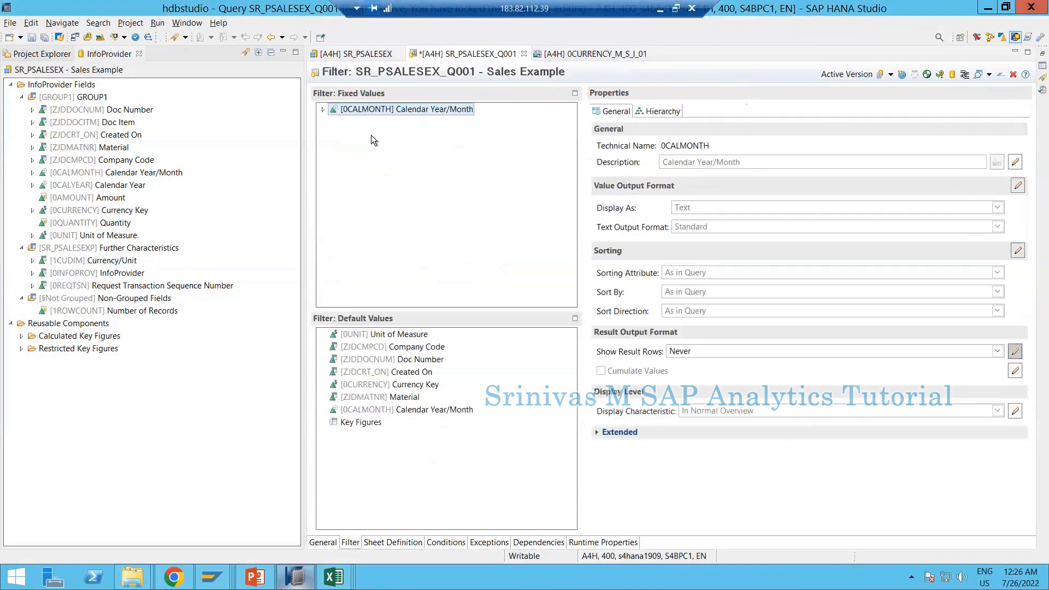
click(322, 110)
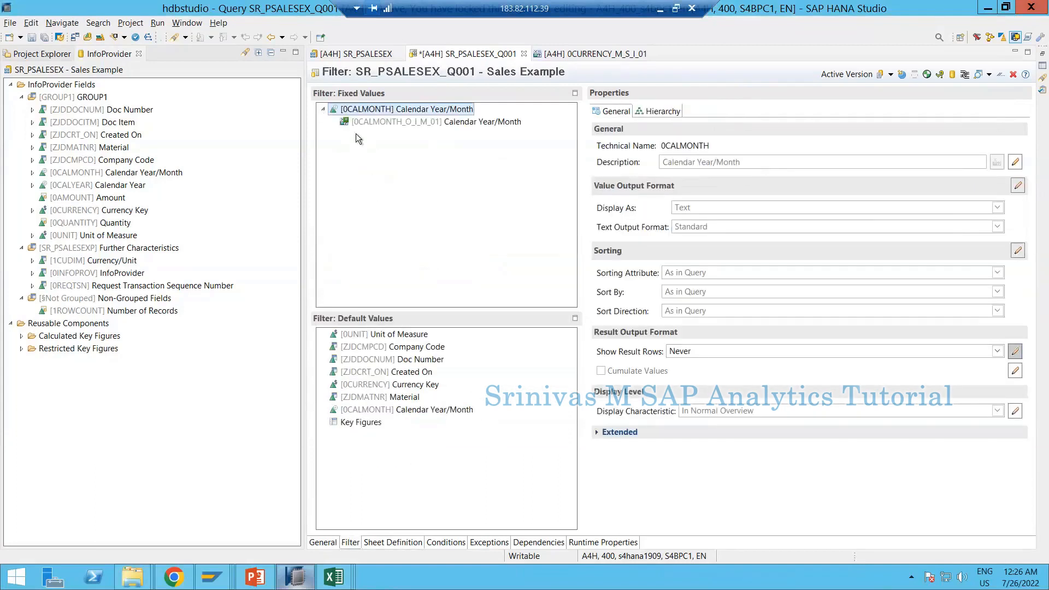
click(323, 542)
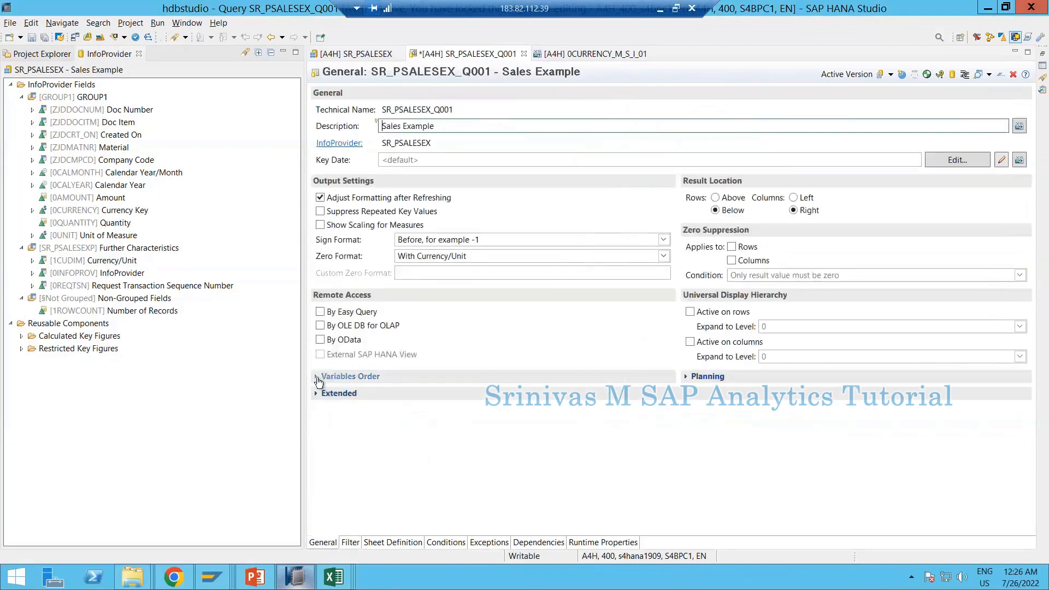
click(328, 376)
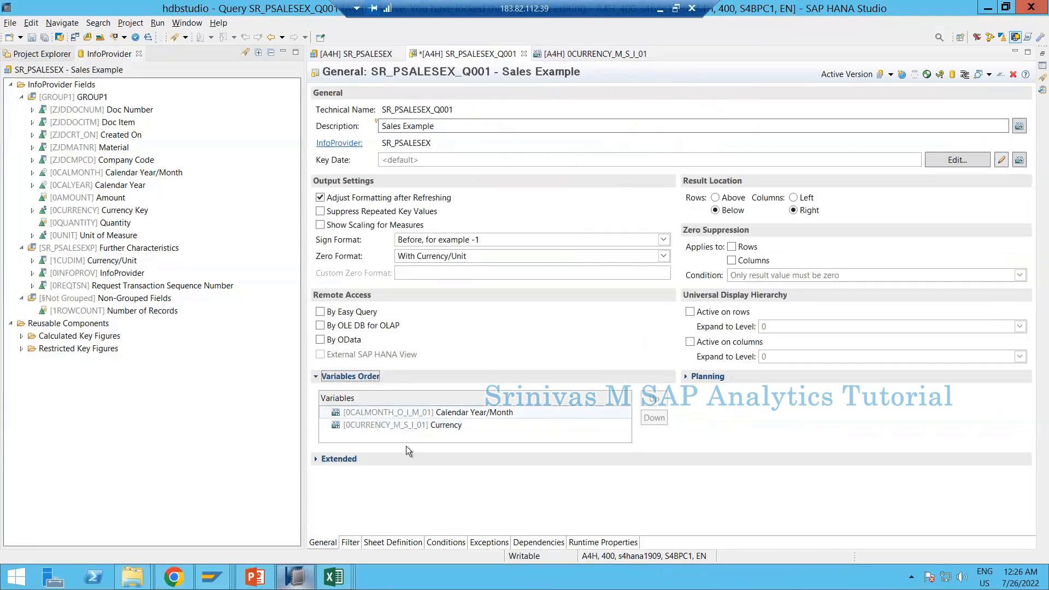
click(380, 543)
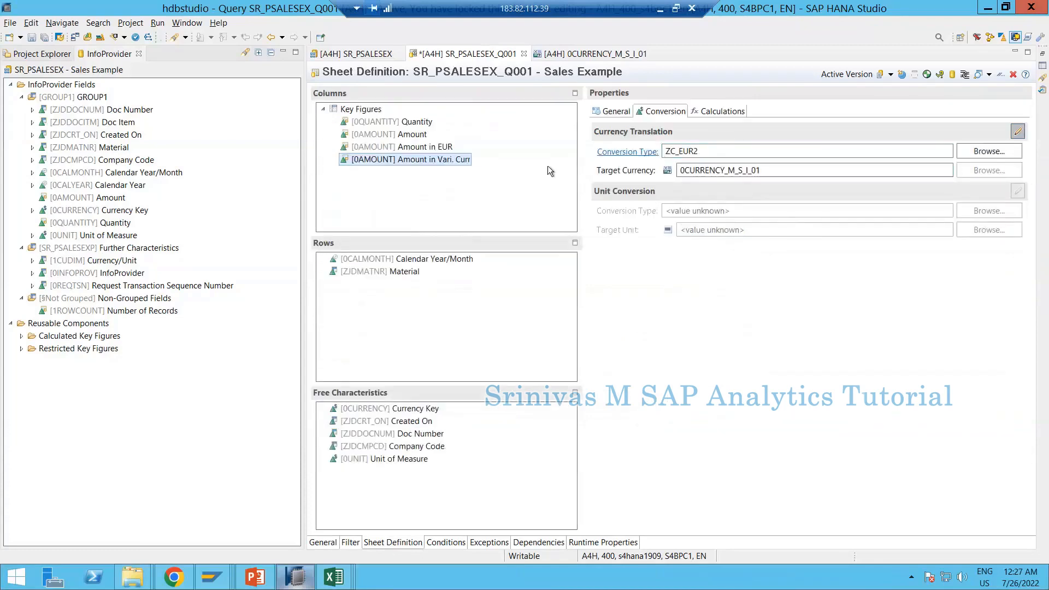
click(30, 37)
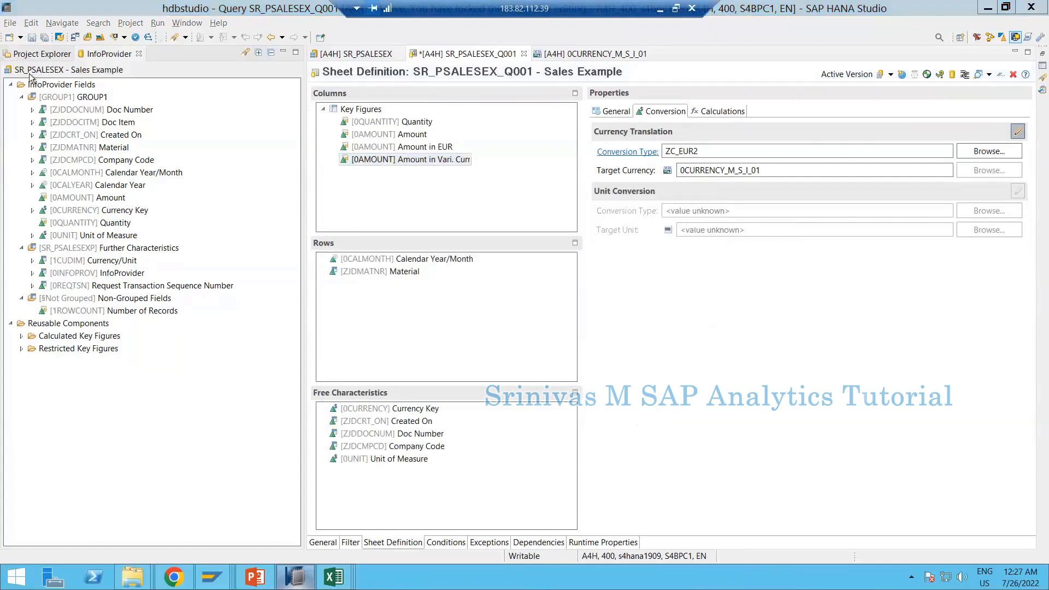
- Switch to the Book1 workbook in Excel, add a new sheet and insert the Sales Example query as its data source
mouse_move(338, 578)
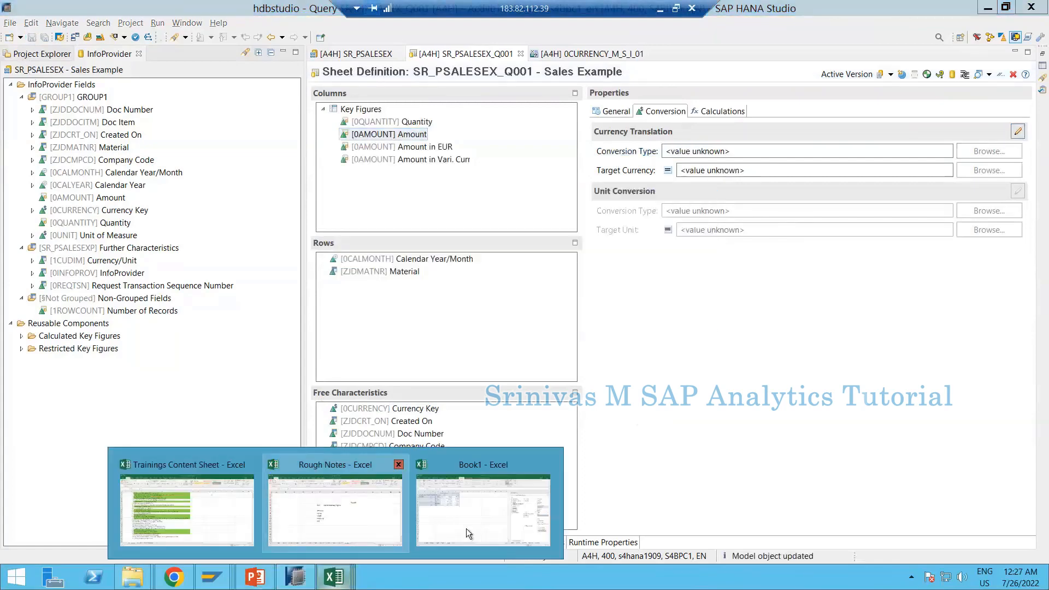
click(288, 540)
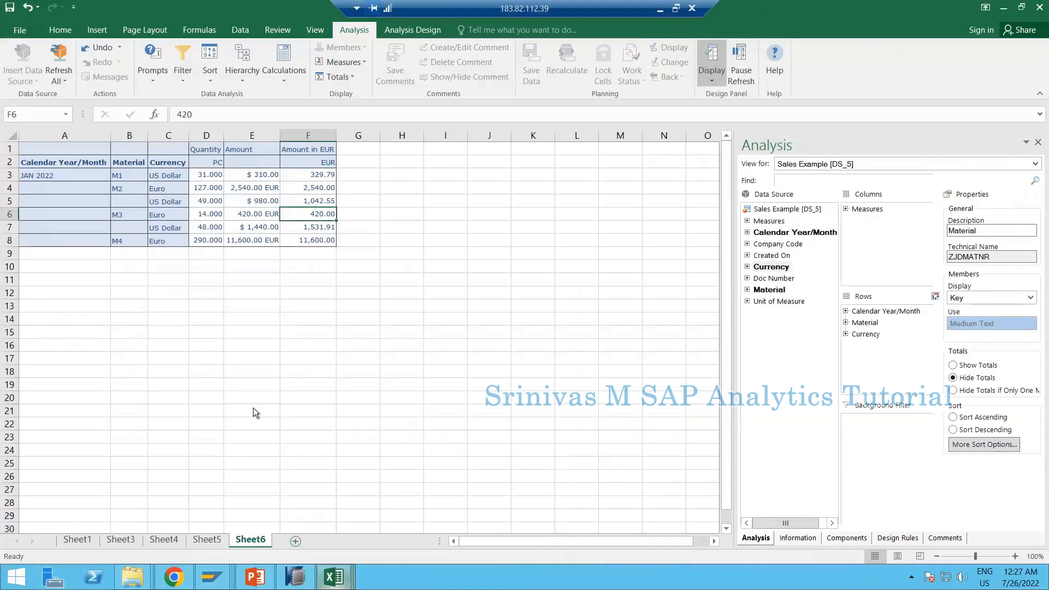
click(295, 541)
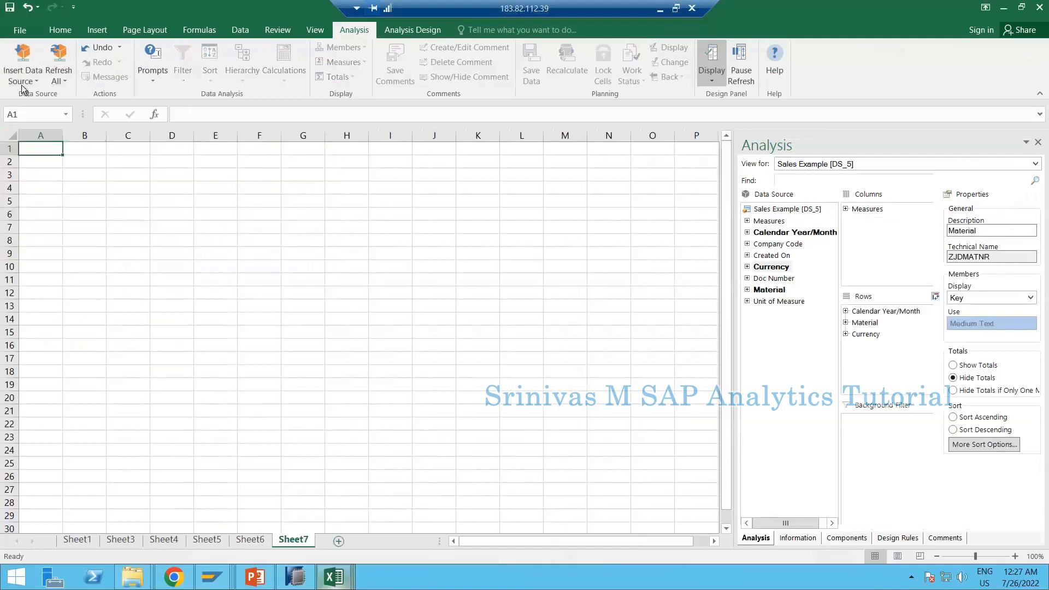
click(22, 77)
click(64, 231)
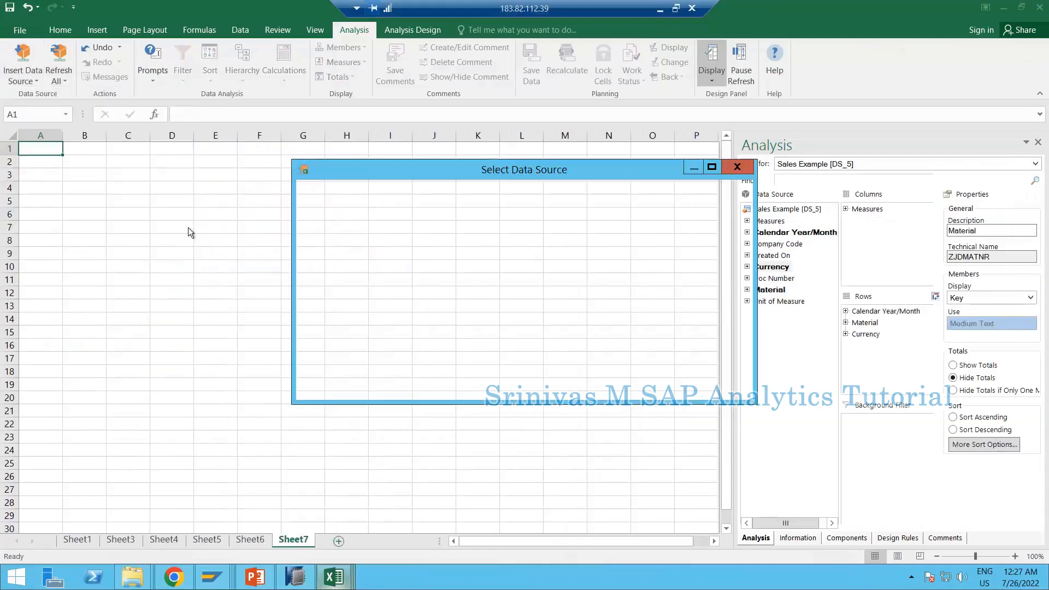
click(338, 229)
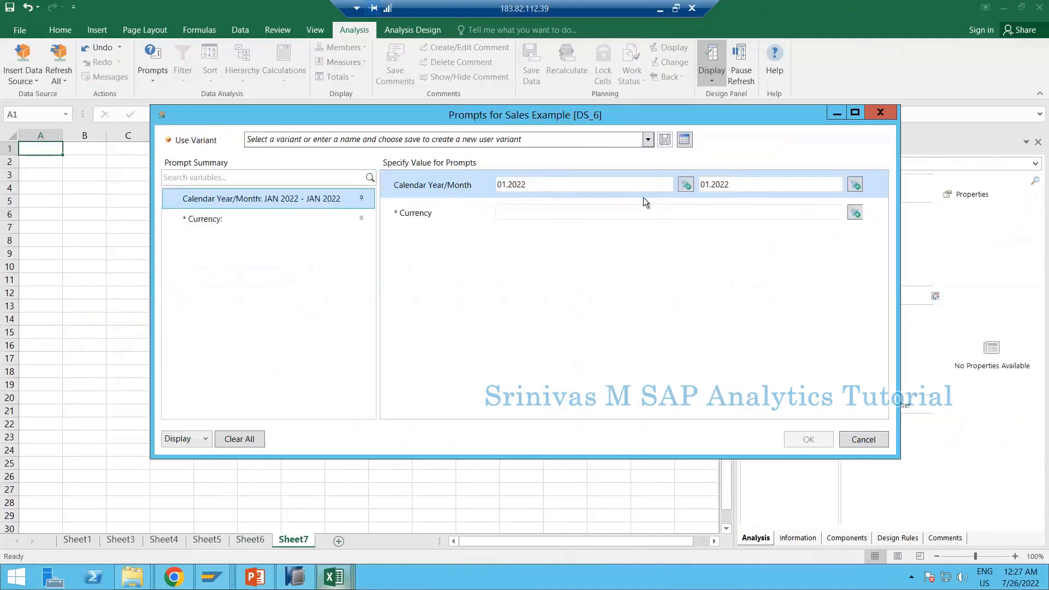
- Run the report for 01.2022 with prompt currency EUR and check the Amount in Vari. Curr column
click(507, 212)
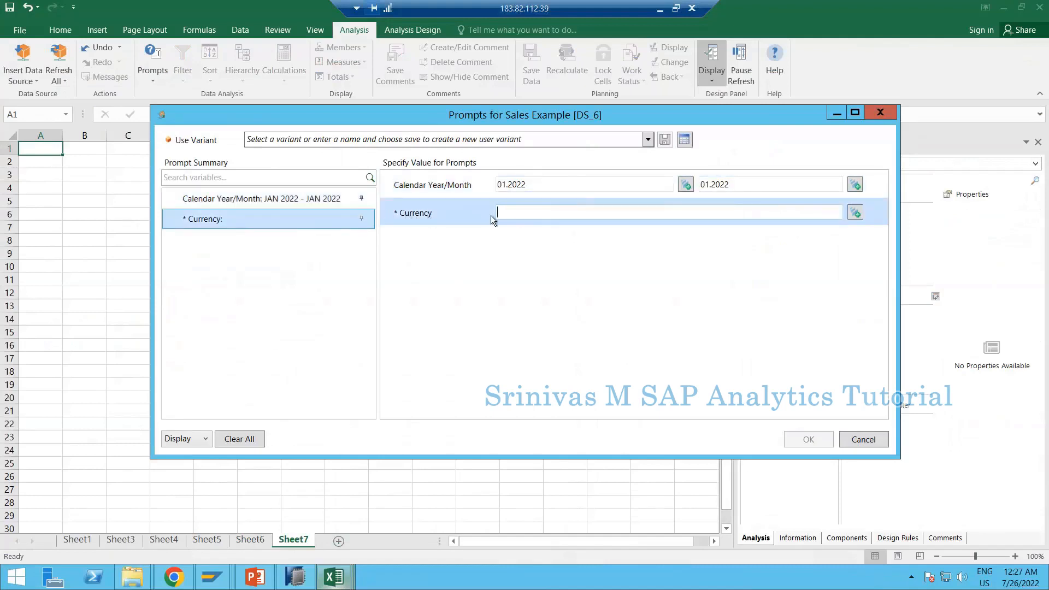
text(EUR)
click(810, 438)
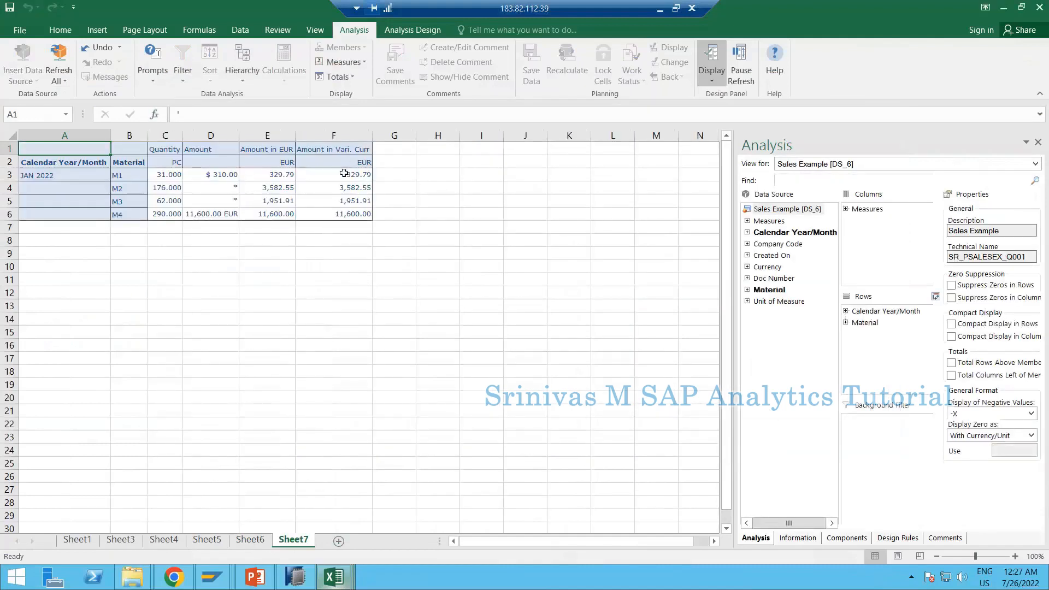
drag(343, 161, 344, 213)
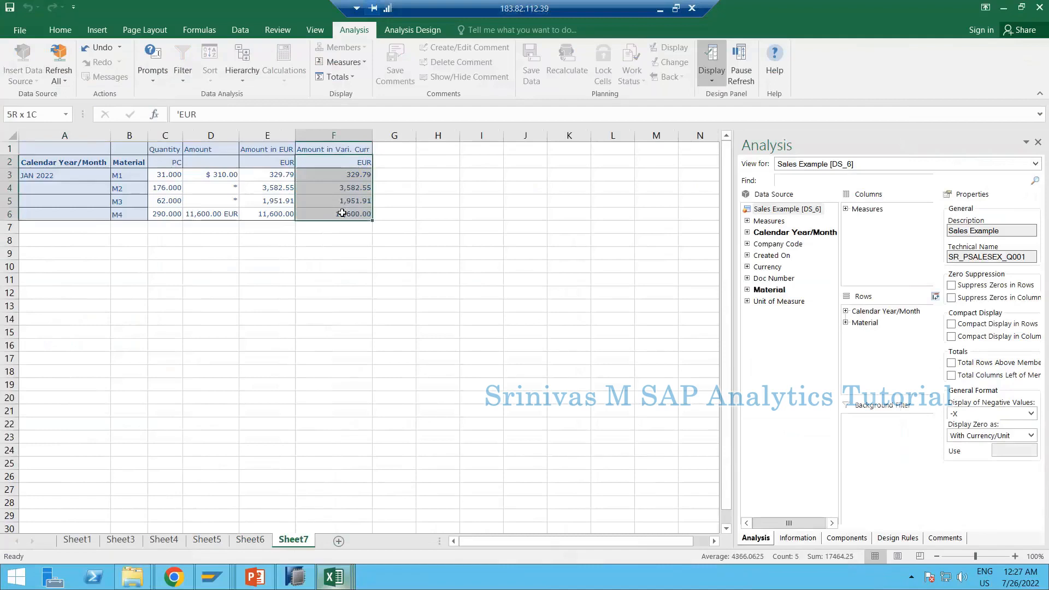
click(354, 163)
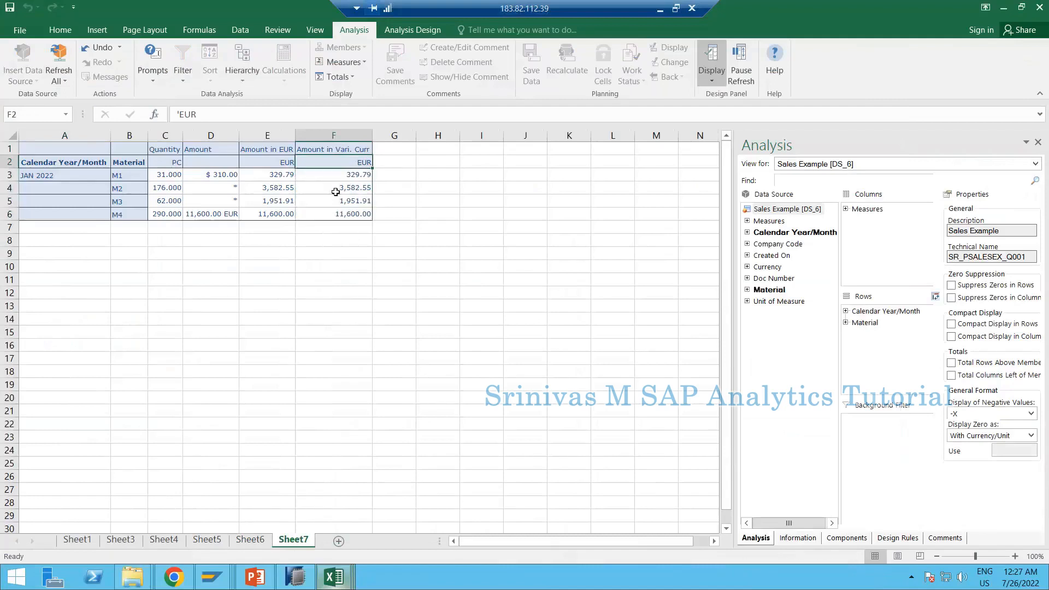
- Reopen the prompts for Sales Example and run the report again with currency INR
click(153, 76)
click(167, 111)
click(440, 219)
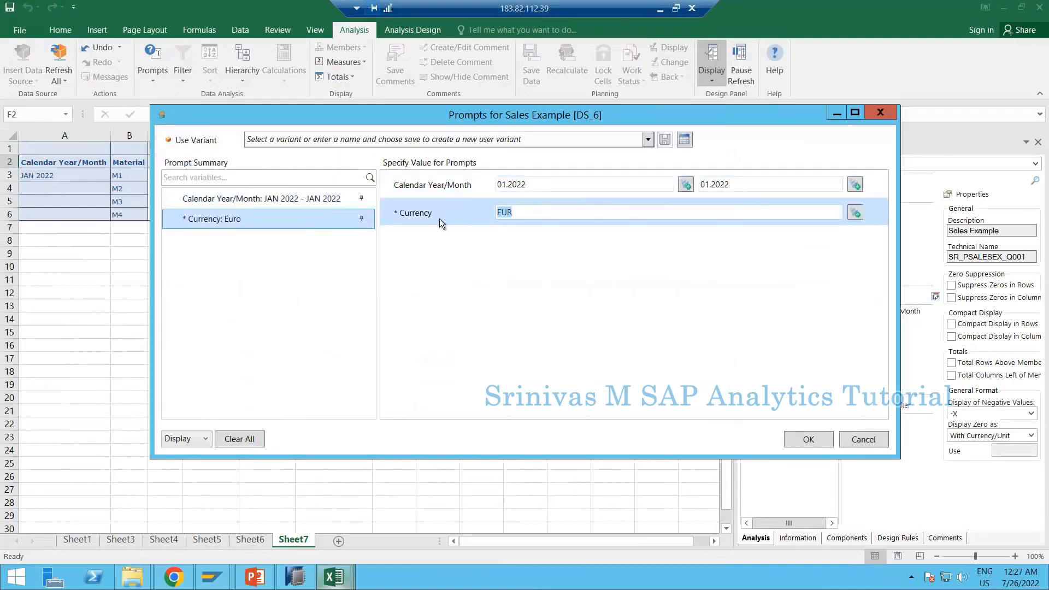
key(BackSpace)
text(INR)
click(807, 438)
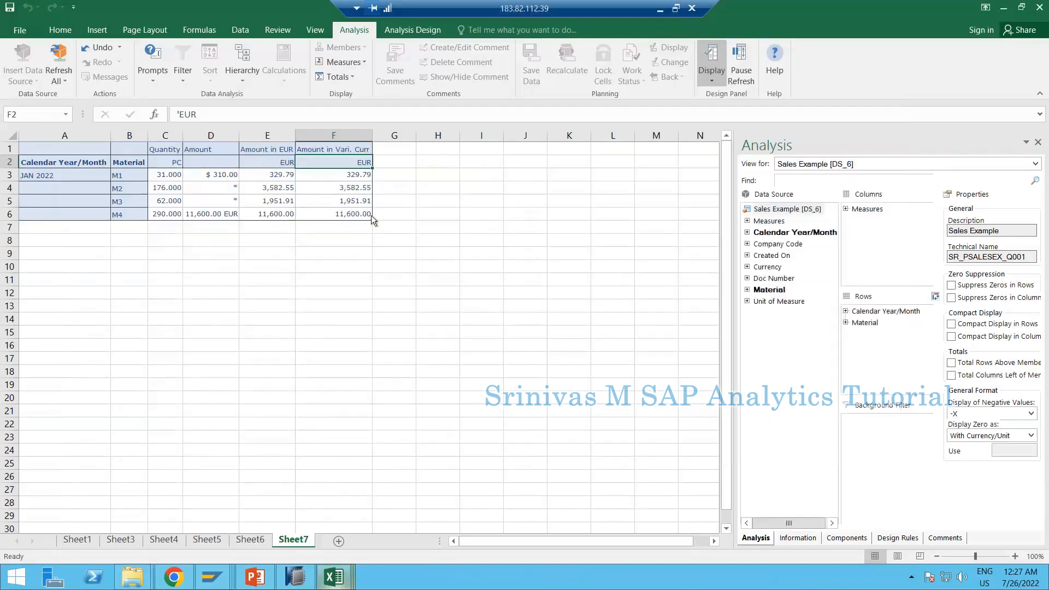
- Examine the Amount in Vari. Curr values for materials M1, M2 and M3
click(350, 189)
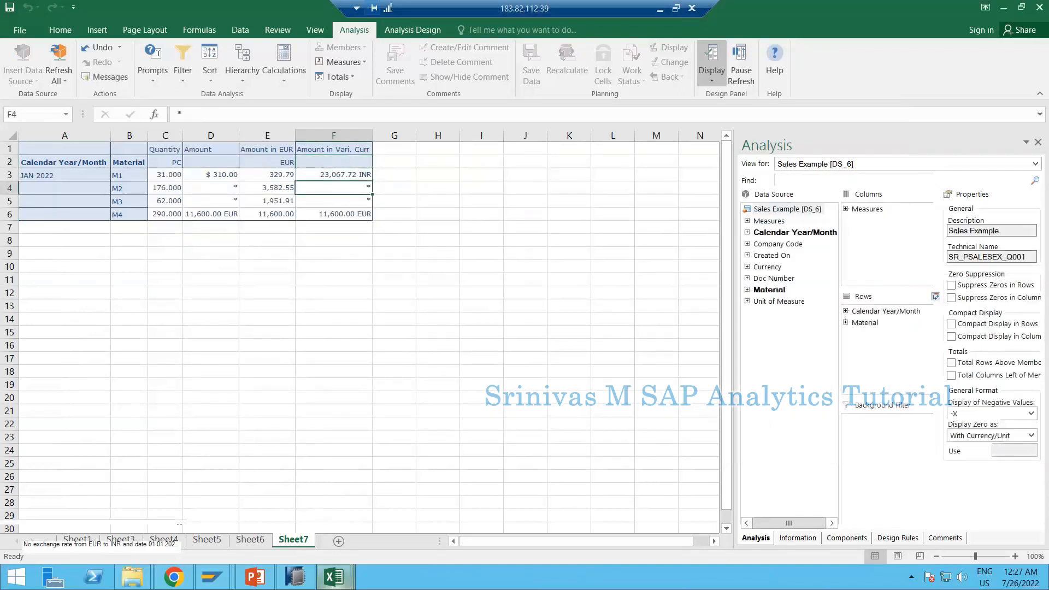
drag(9, 187, 9, 200)
drag(247, 203, 249, 203)
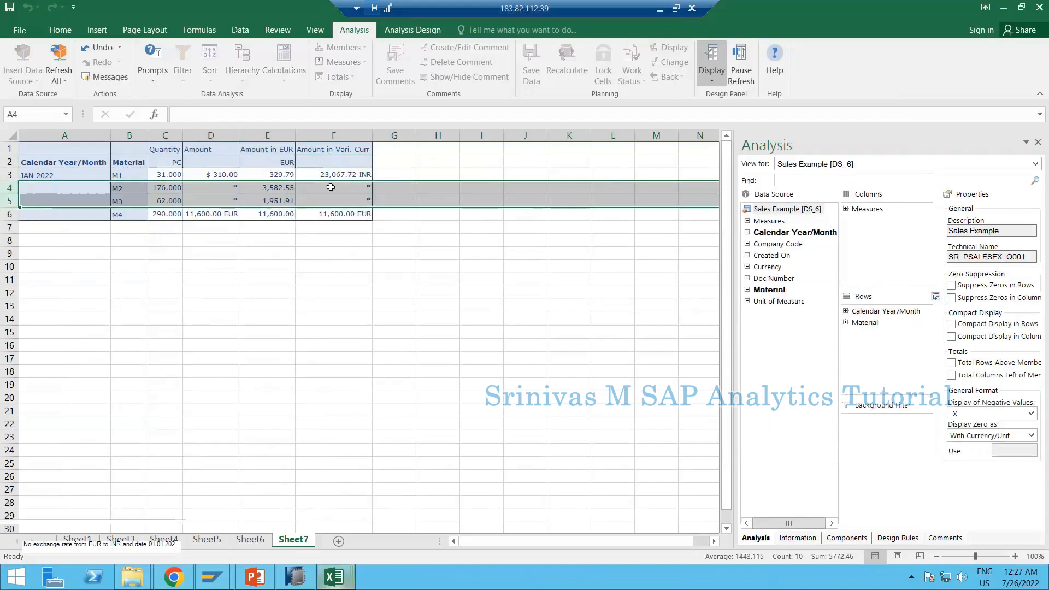
click(330, 187)
click(320, 176)
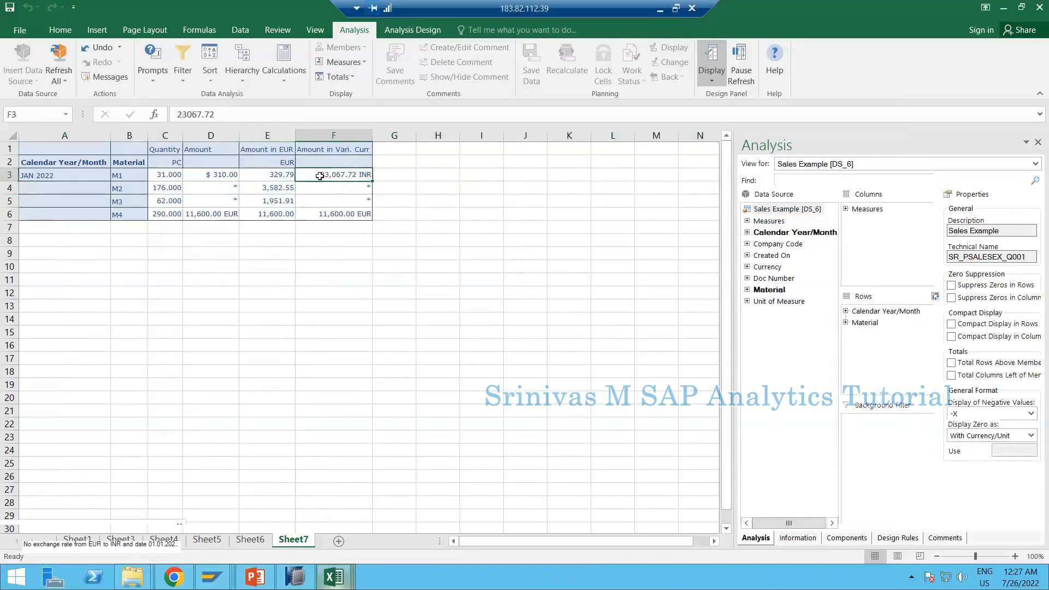
click(340, 191)
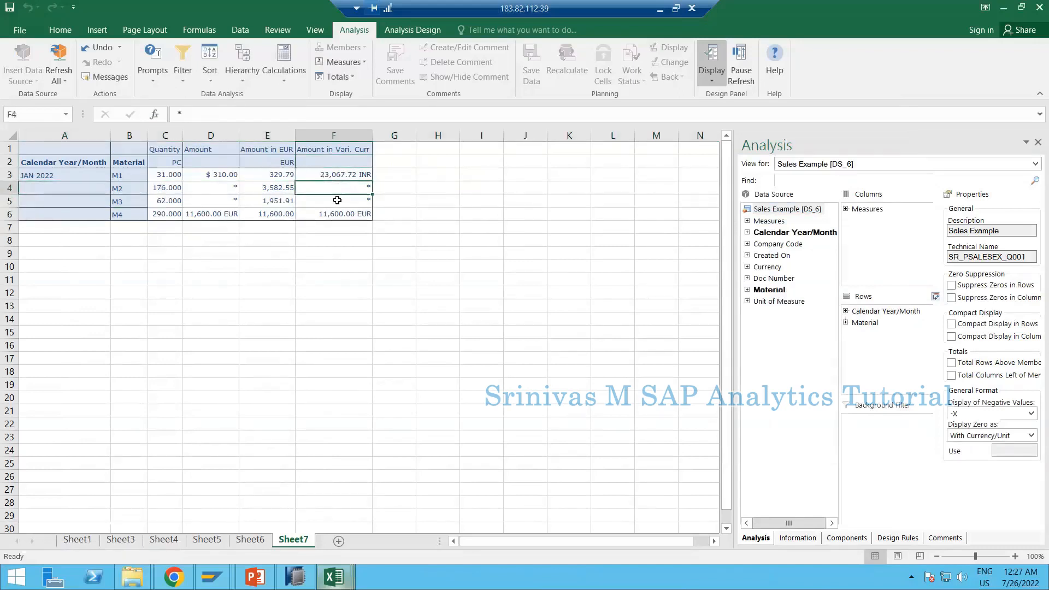
click(333, 200)
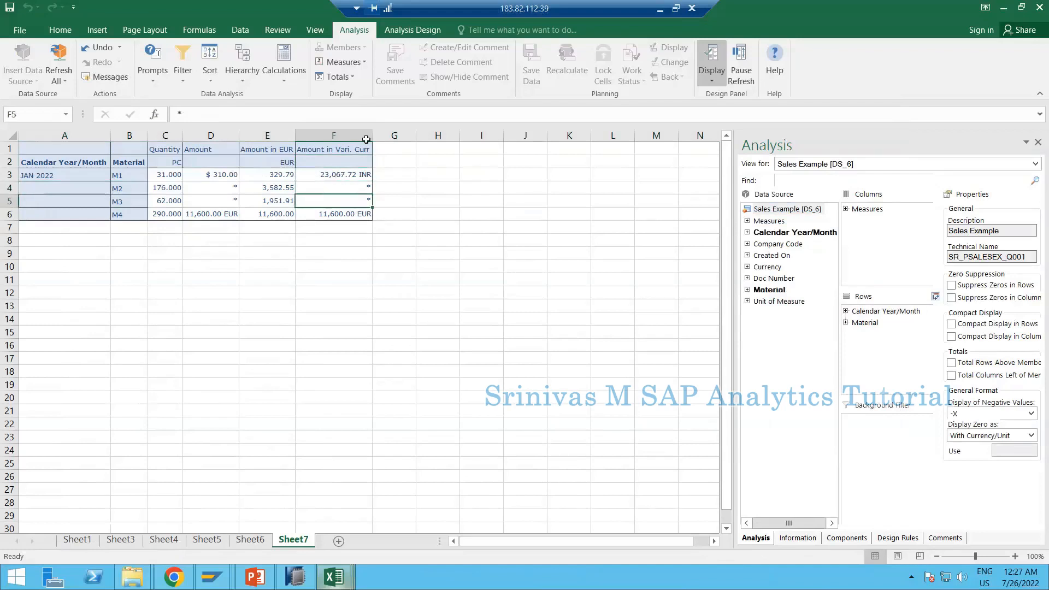
- Add Currency to the report rows after Material and compare the Euro and US Dollar amounts of material M2
click(775, 268)
drag(366, 215, 410, 203)
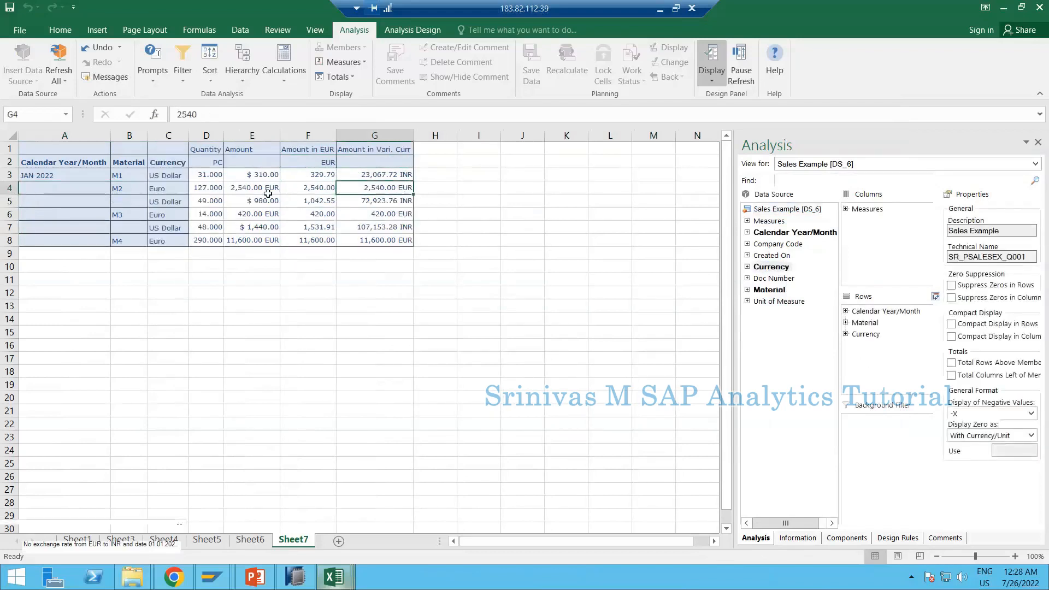
click(268, 193)
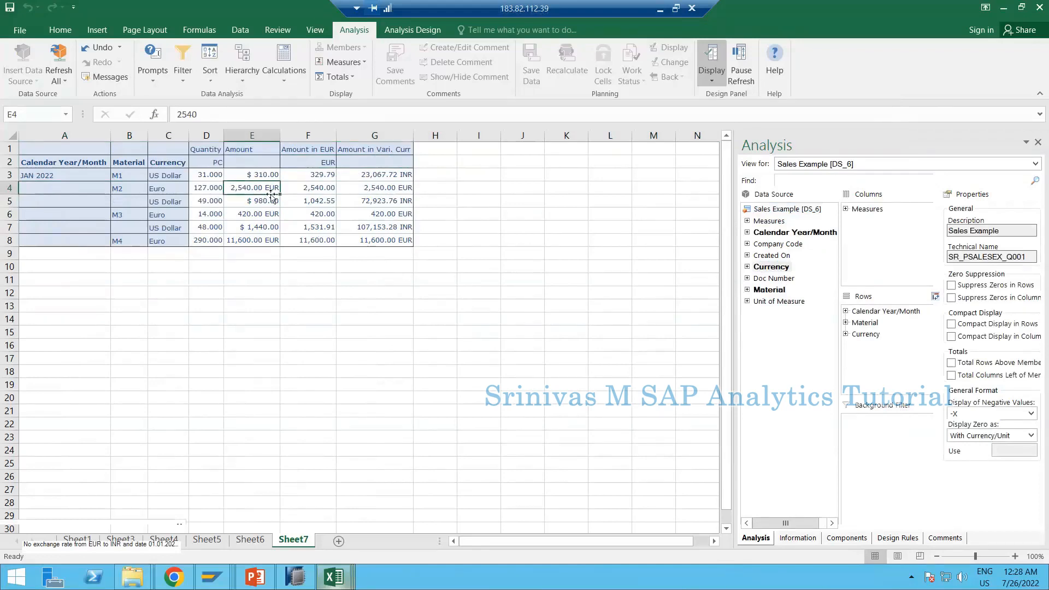
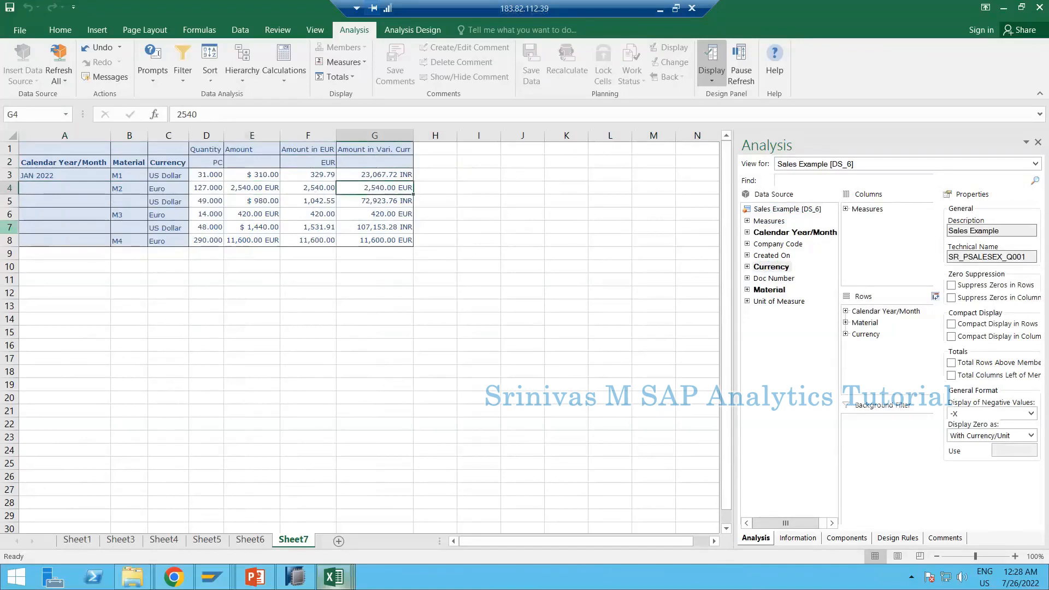
click(9, 200)
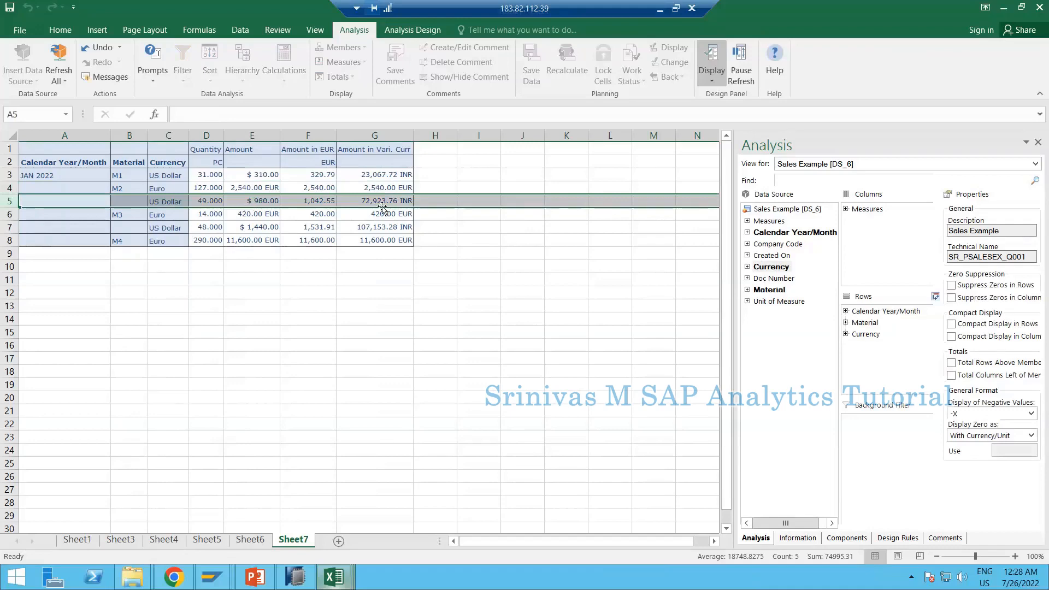
- Check the USD to INR rate dated 01.01.2022 in SAP table TCURR, then return to Excel and review M2's Euro amount
click(210, 577)
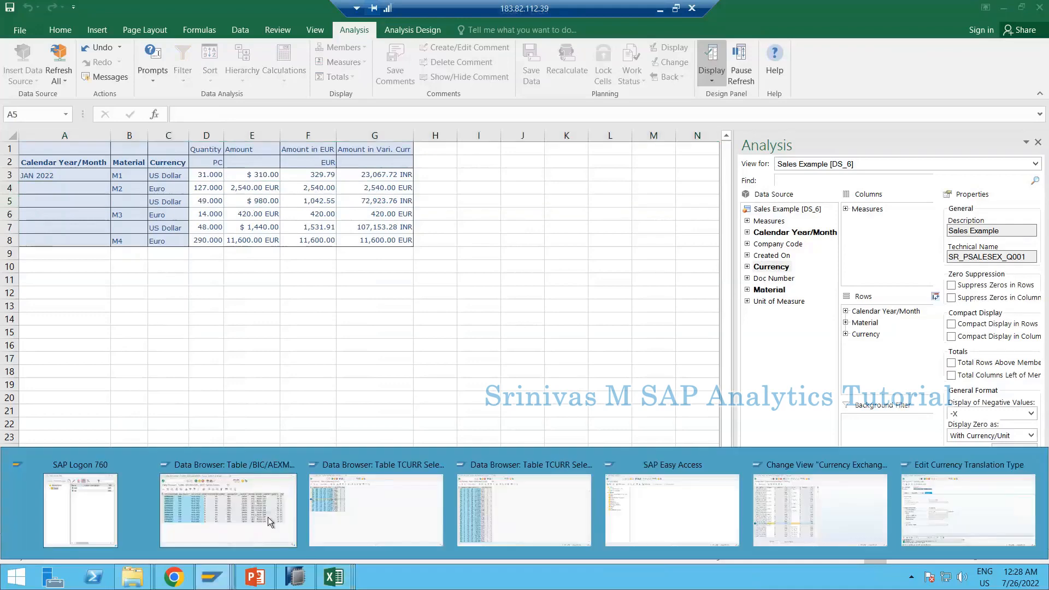
click(333, 510)
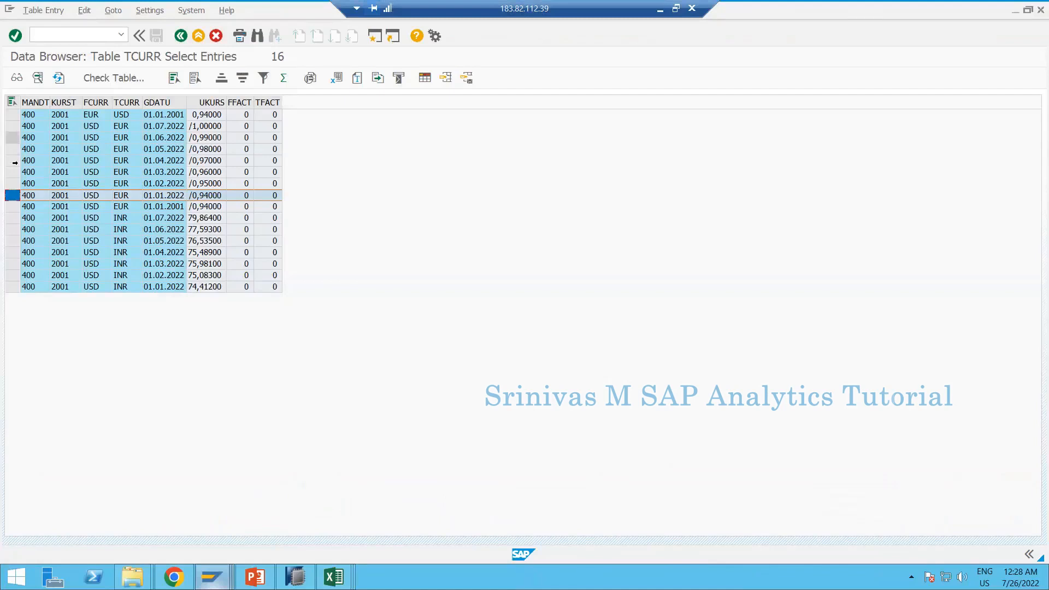
click(11, 286)
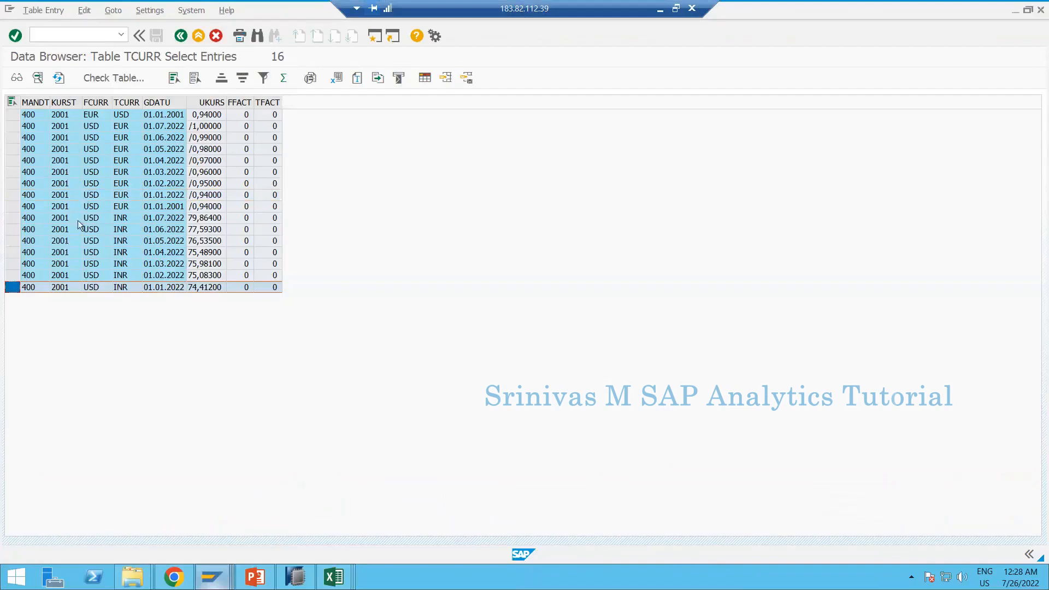
key(alt+Tab)
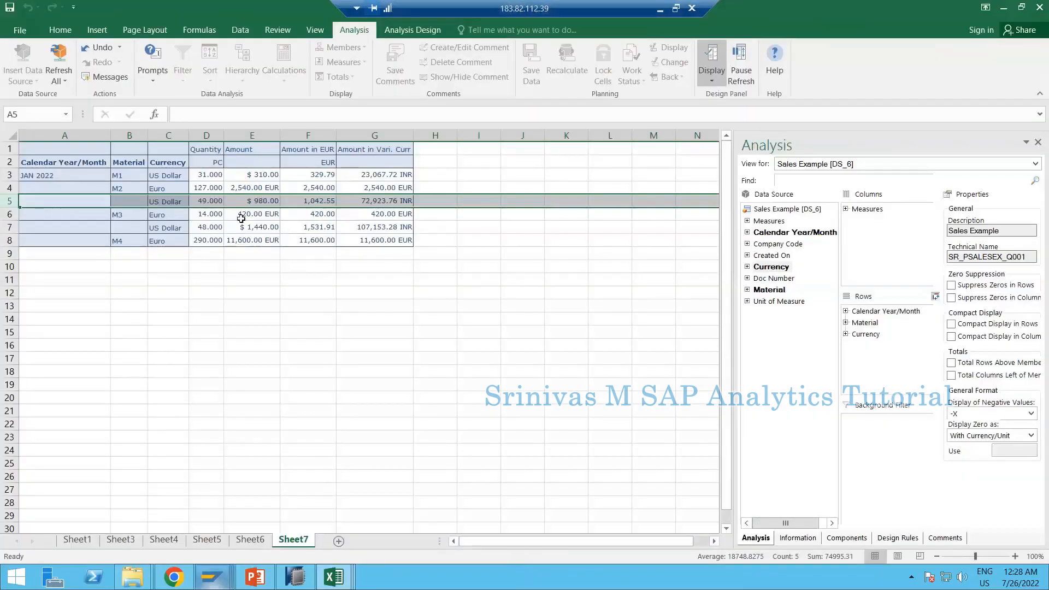
click(365, 188)
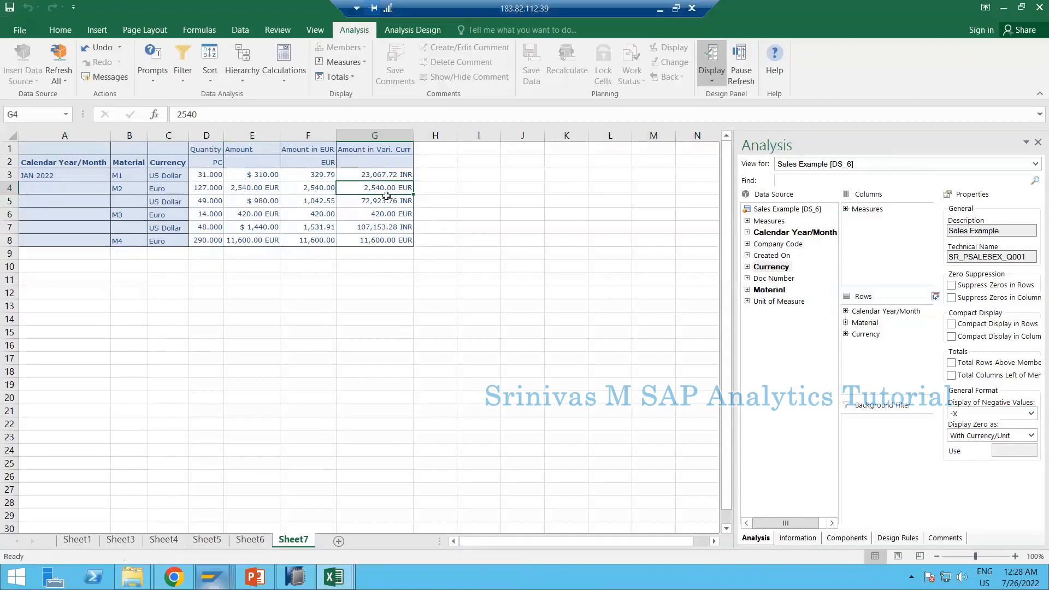
- Look for a EUR to INR rate in SAP table TCURR, then compare M2's Euro Amount and Amount in Vari. Curr in Excel
click(266, 318)
key(alt+Tab)
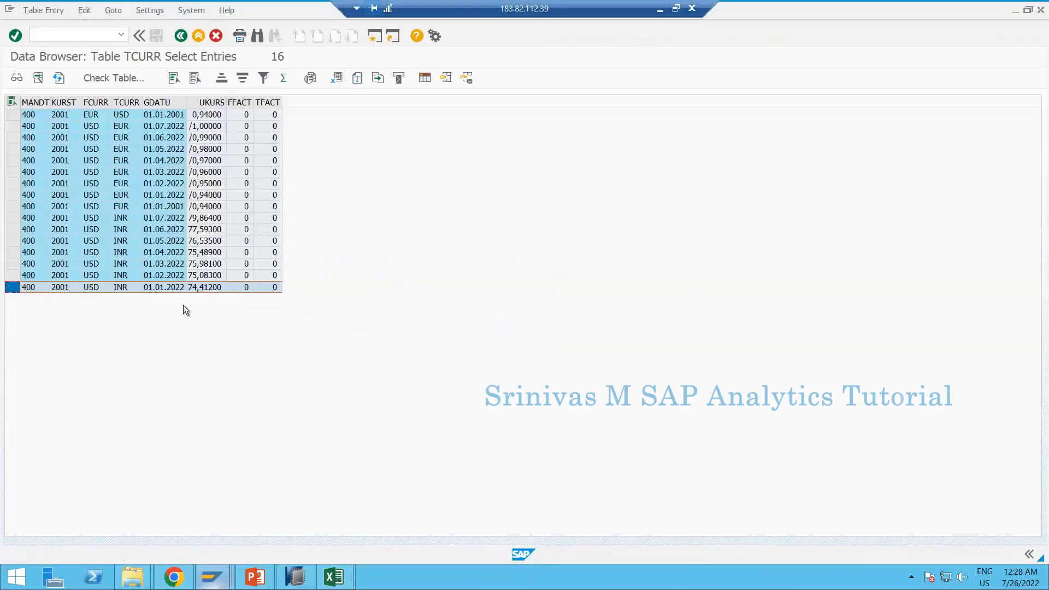
mouse_move(178, 585)
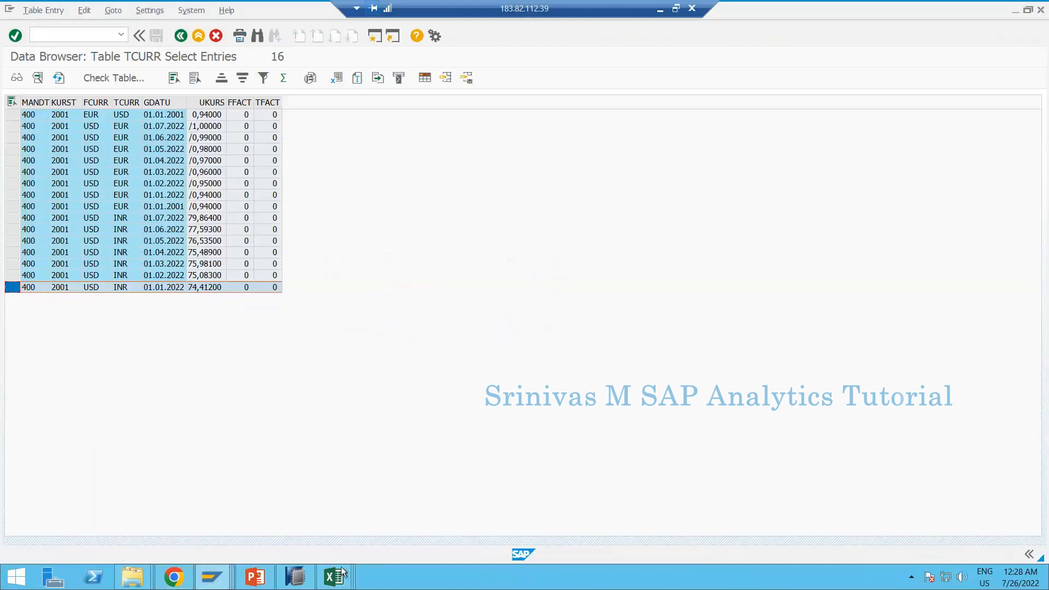
click(460, 506)
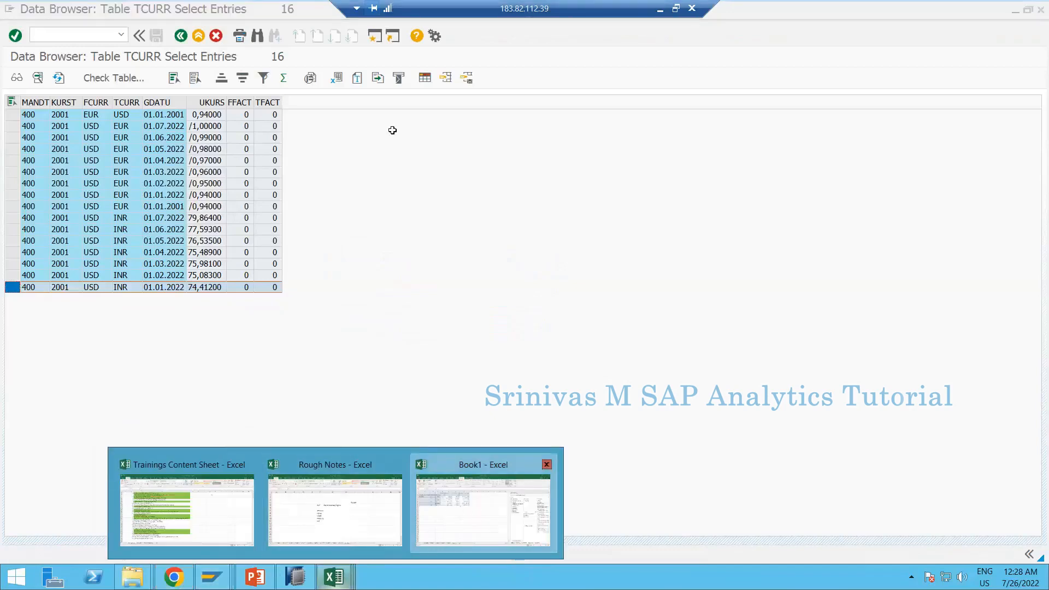
click(264, 189)
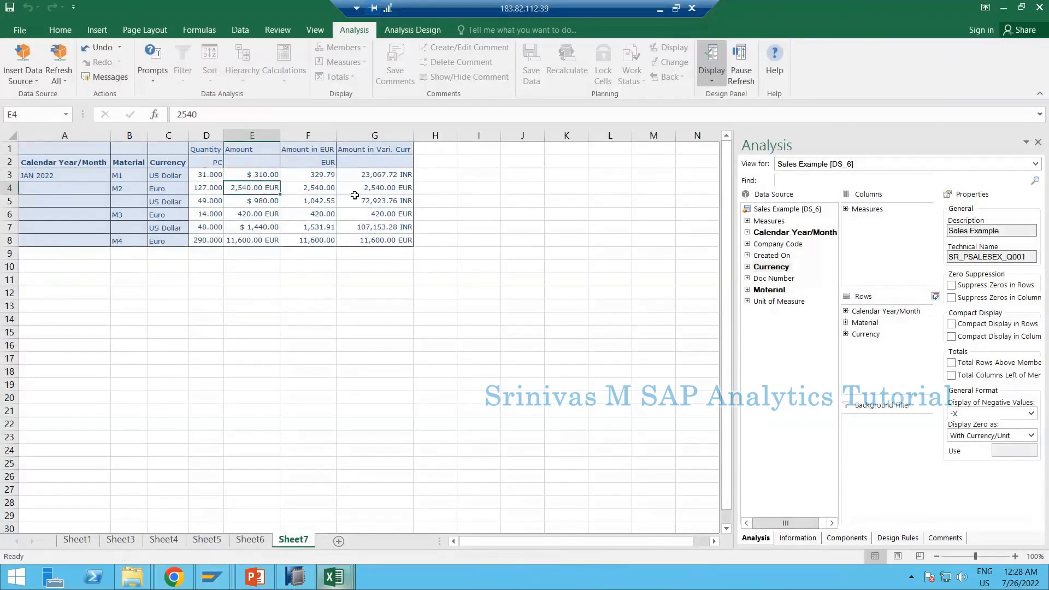
click(361, 189)
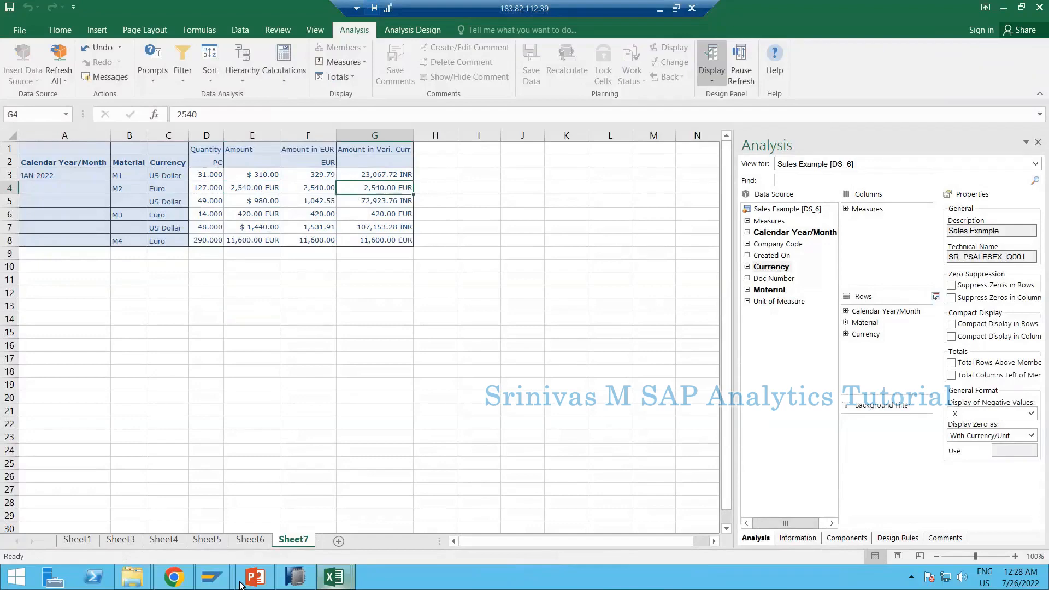
- Switch to the xe.com currency chart in Chrome and look up the EUR to INR rate for early January 2022
click(171, 542)
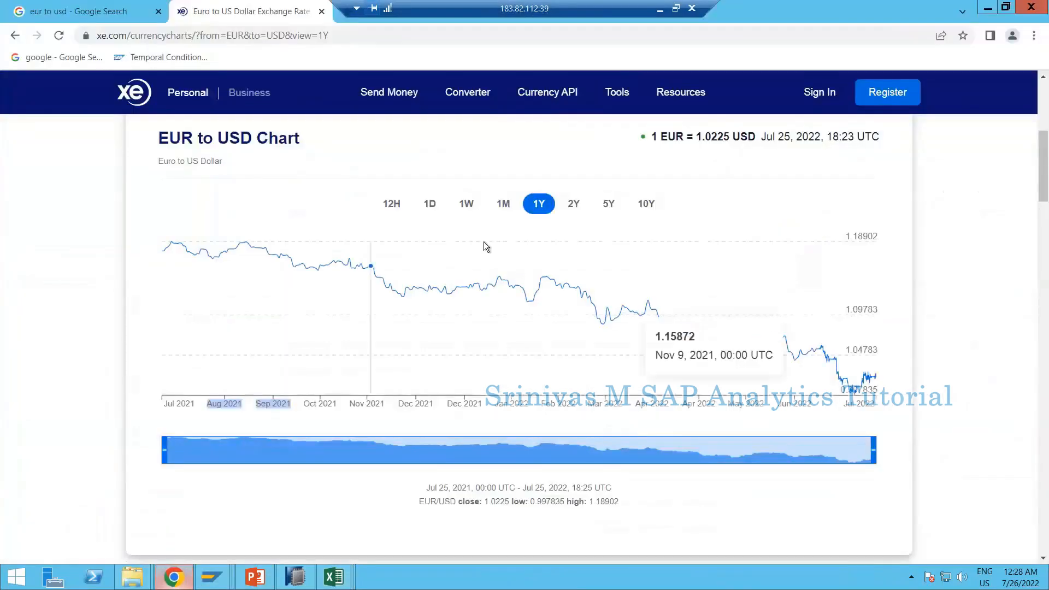
scroll(720, 207, up, 3)
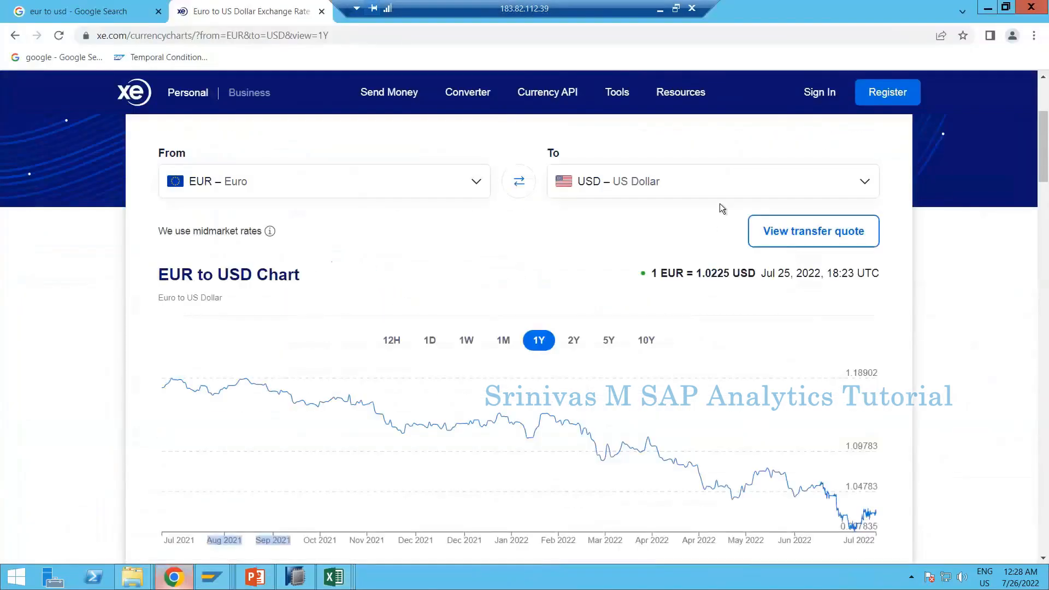
click(626, 187)
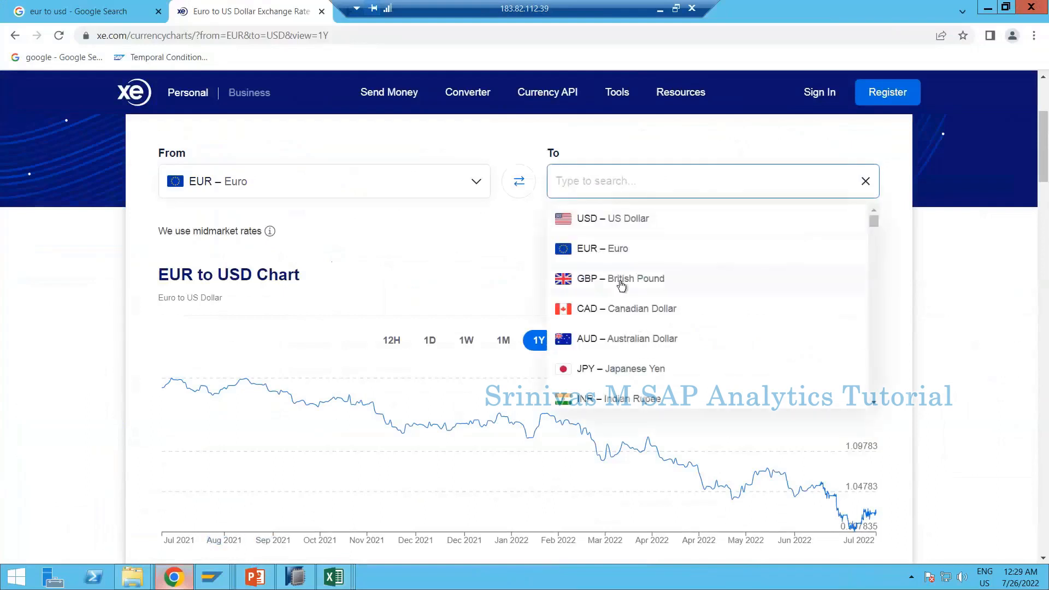
click(606, 398)
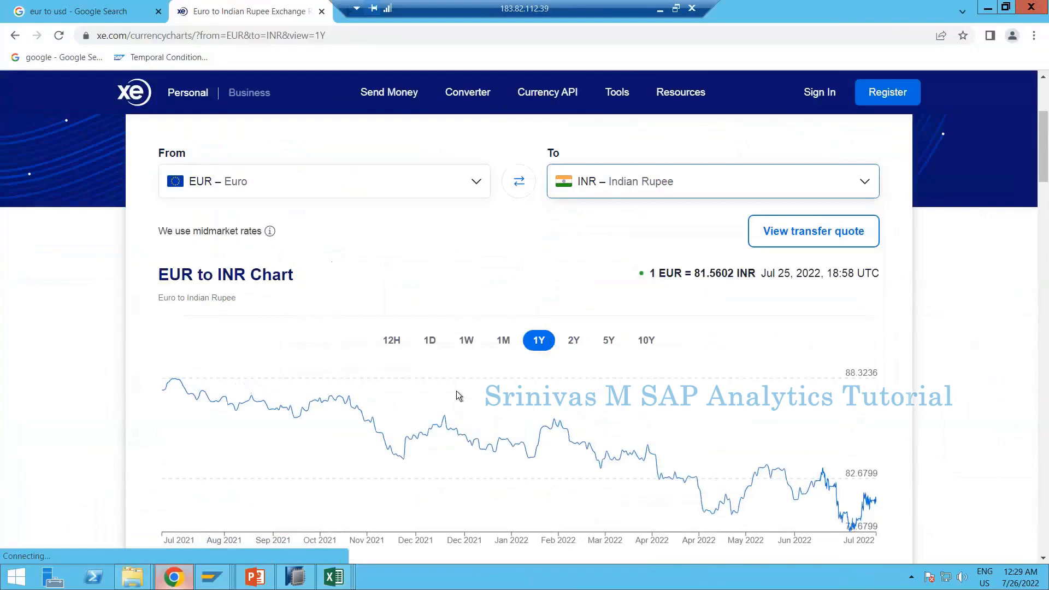
scroll(464, 389, down, 1)
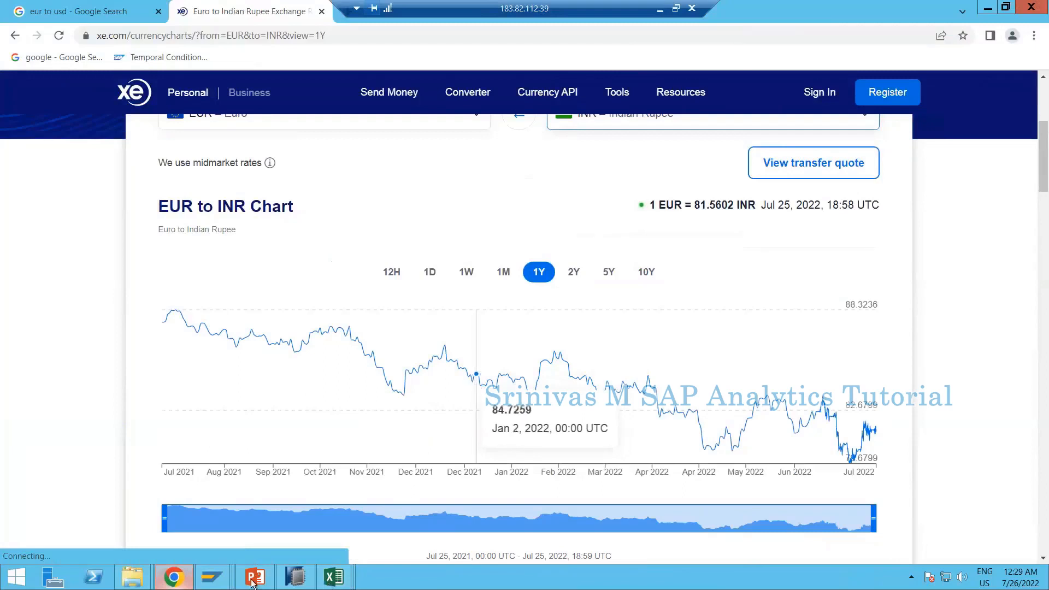
- In SAP's Currency Exchange Rates view, start a new entry with type 2001, valid from 01.01.2022 and indirect quotation 84.7, rechecking the chart
click(213, 578)
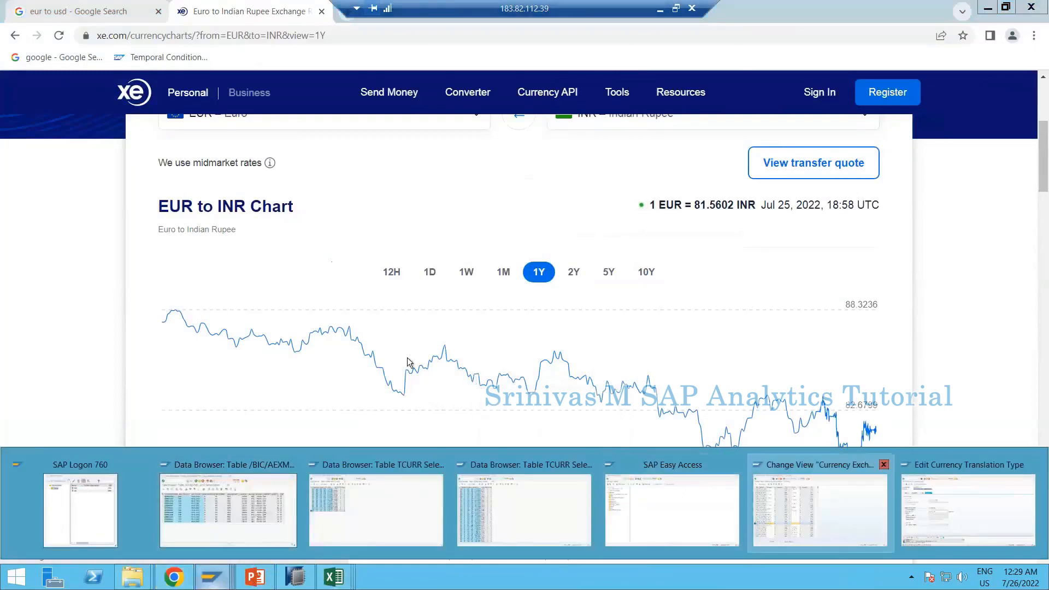
click(819, 509)
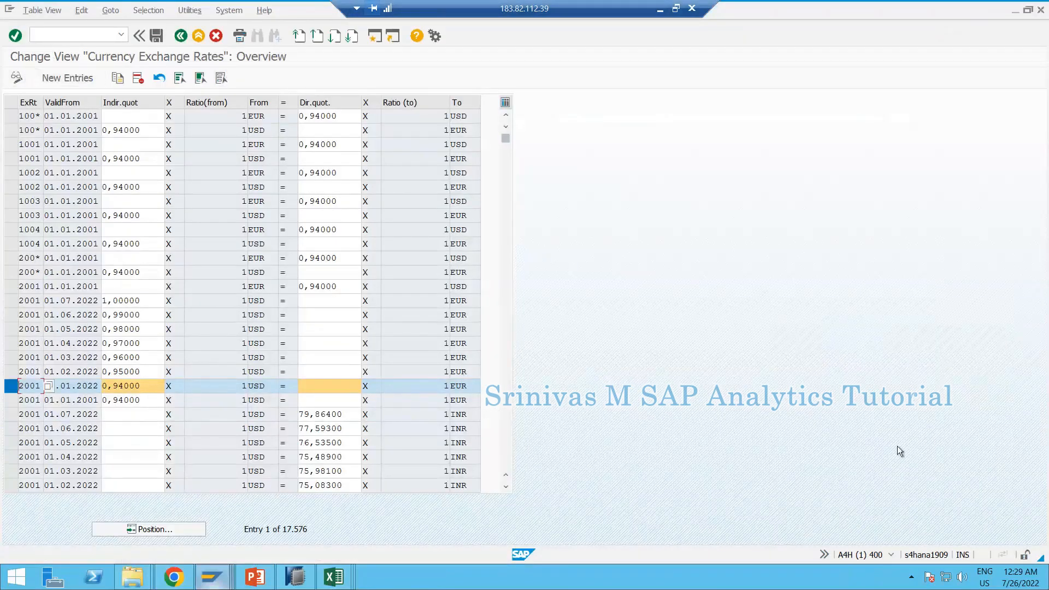
click(68, 79)
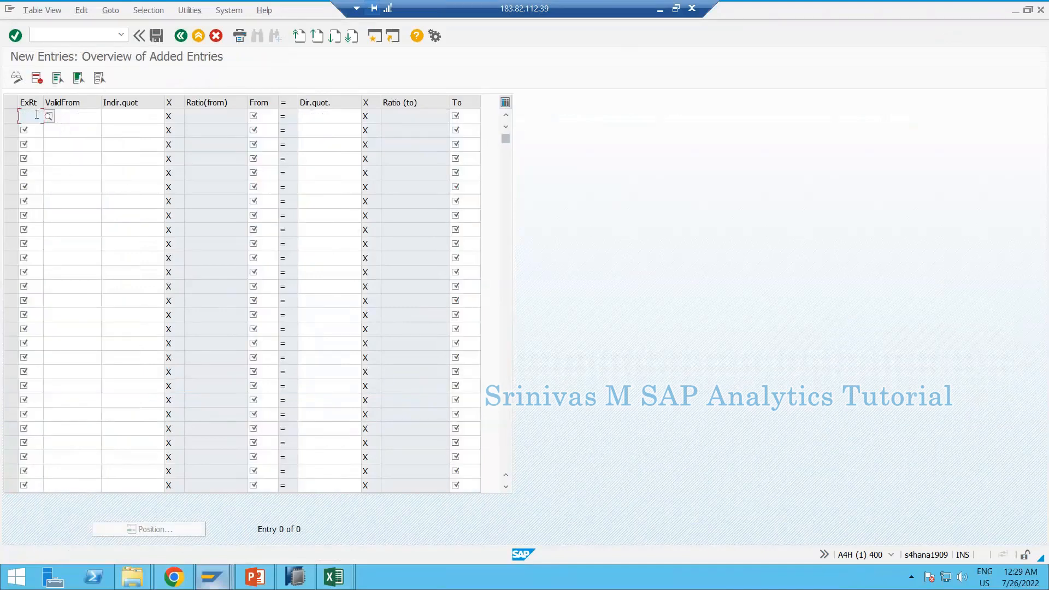
text(2001)
key(Tab)
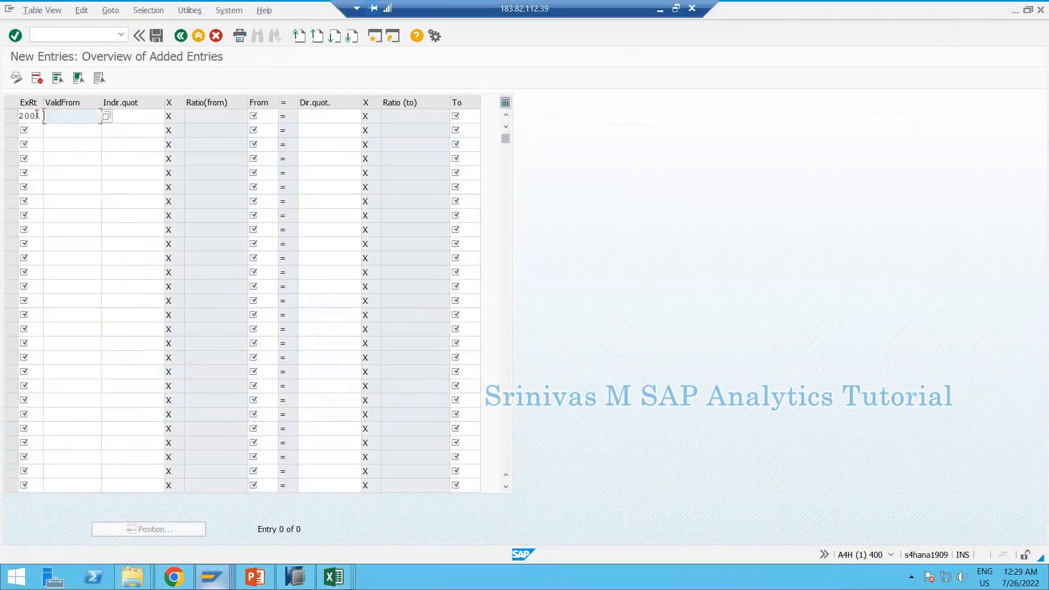
text(01.01.2022)
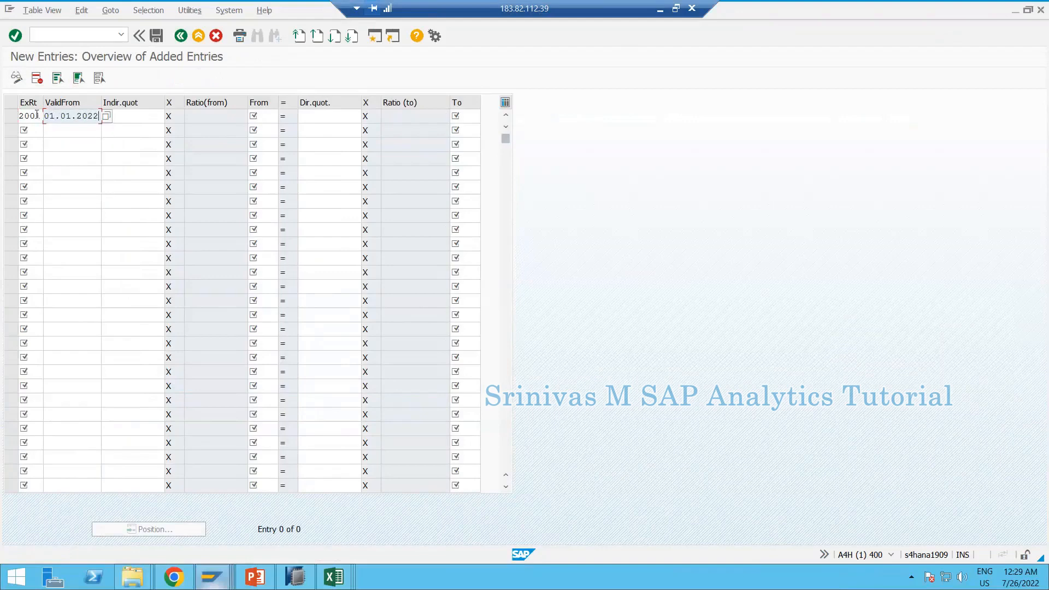
key(Tab)
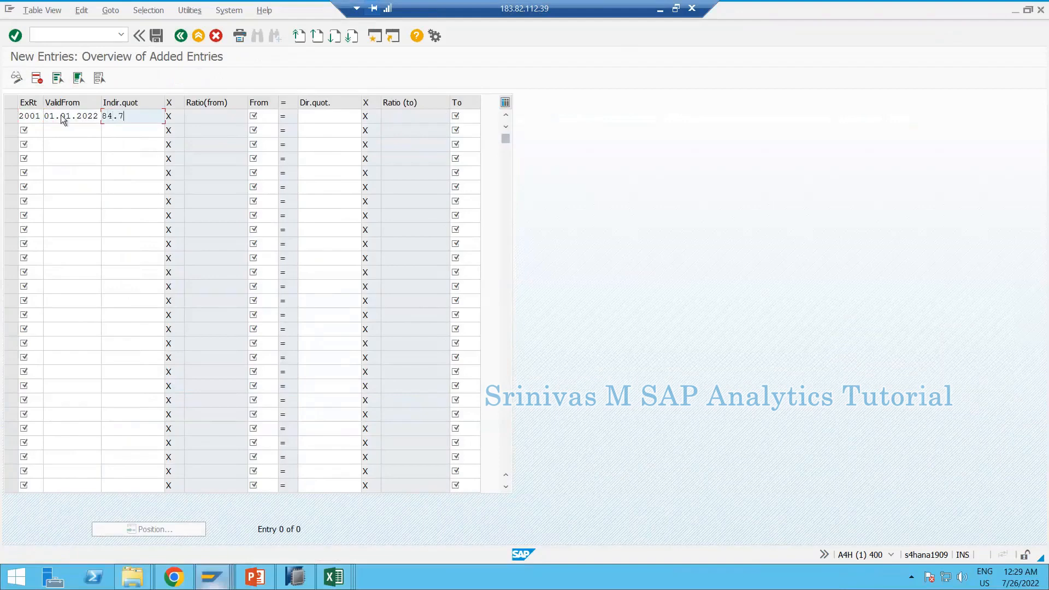
text(84.7)
key(alt+Tab)
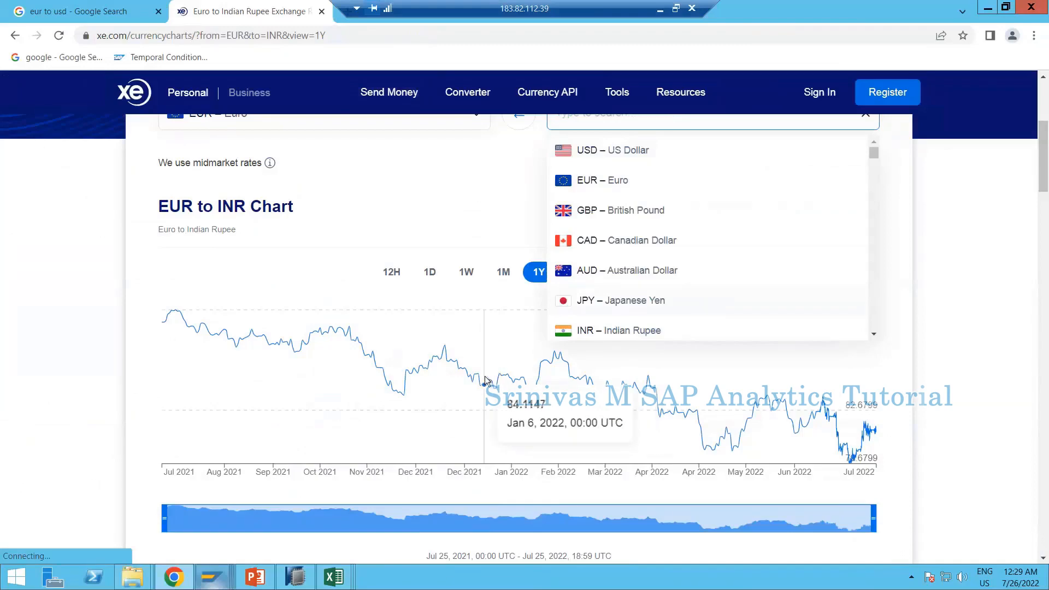
key(alt+Tab)
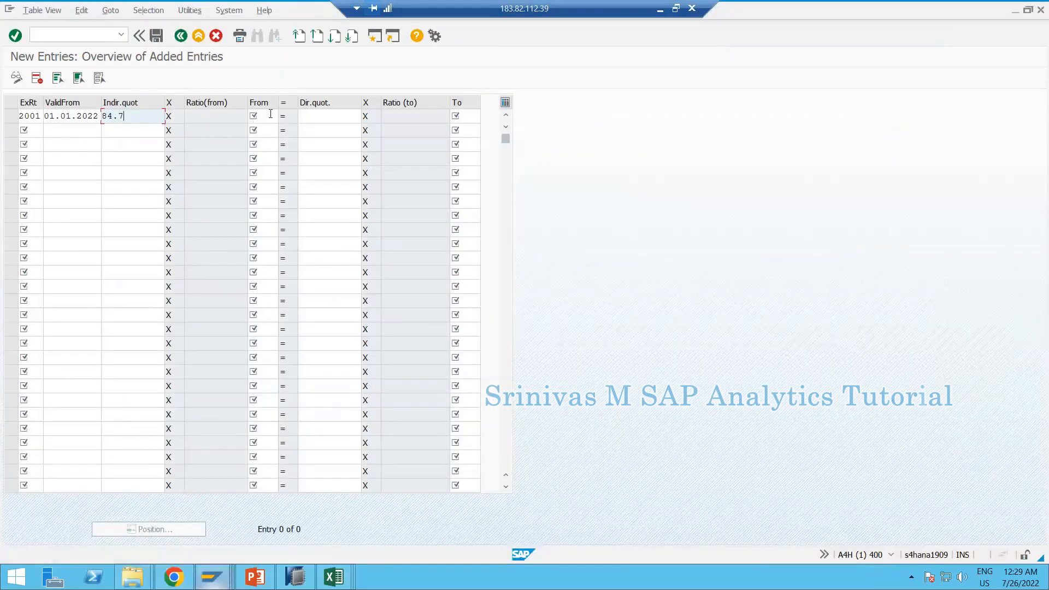
- Set the new rate's From currency to EUR and To currency to INR, and try to save it
click(266, 115)
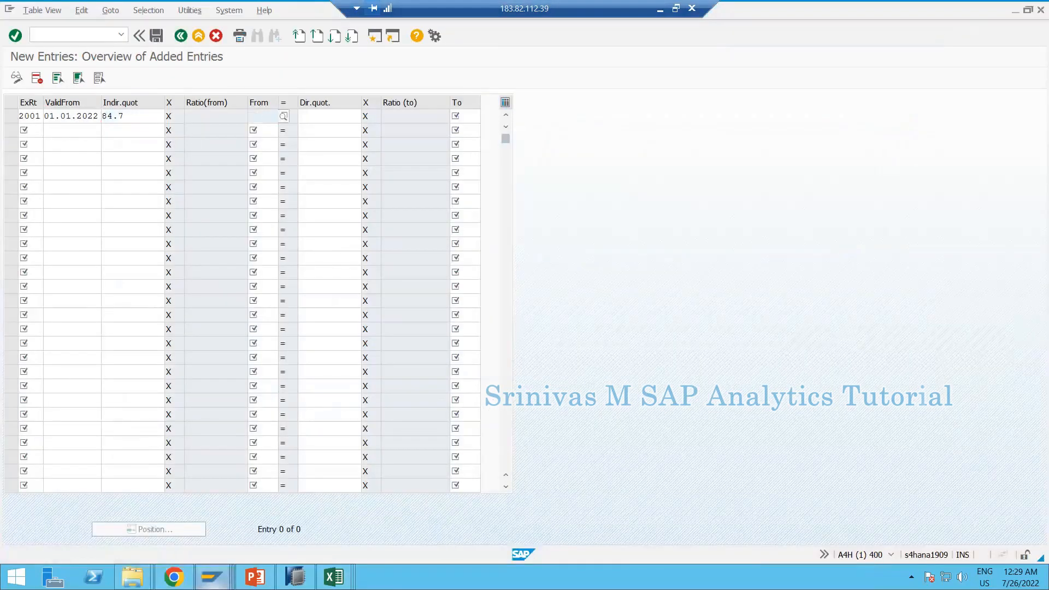
text(EUR)
key(Tab)
key(Tab)
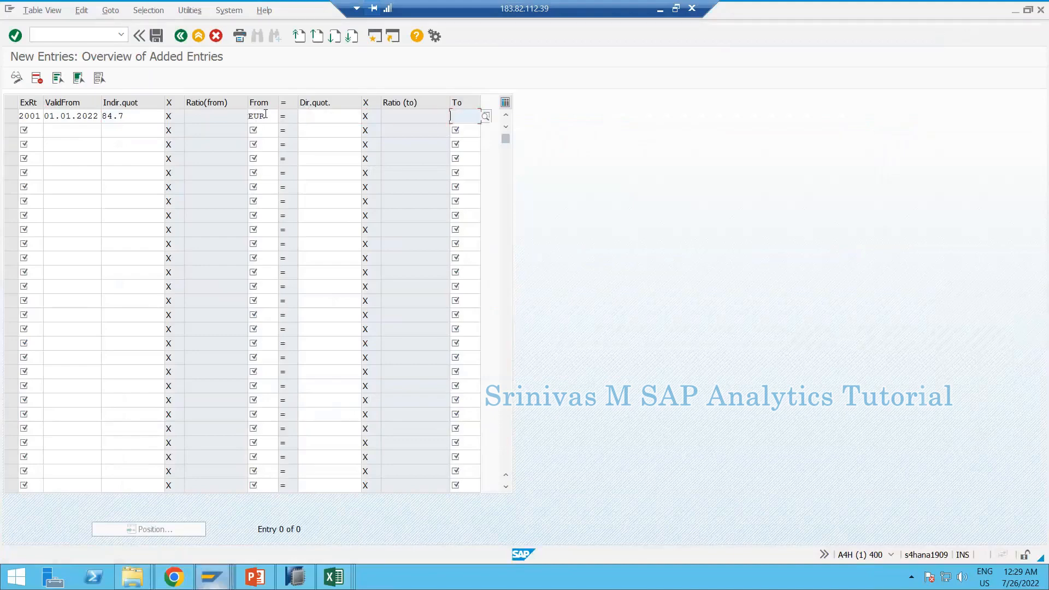
key(Tab)
key(shift+Tab)
text(I)
click(156, 37)
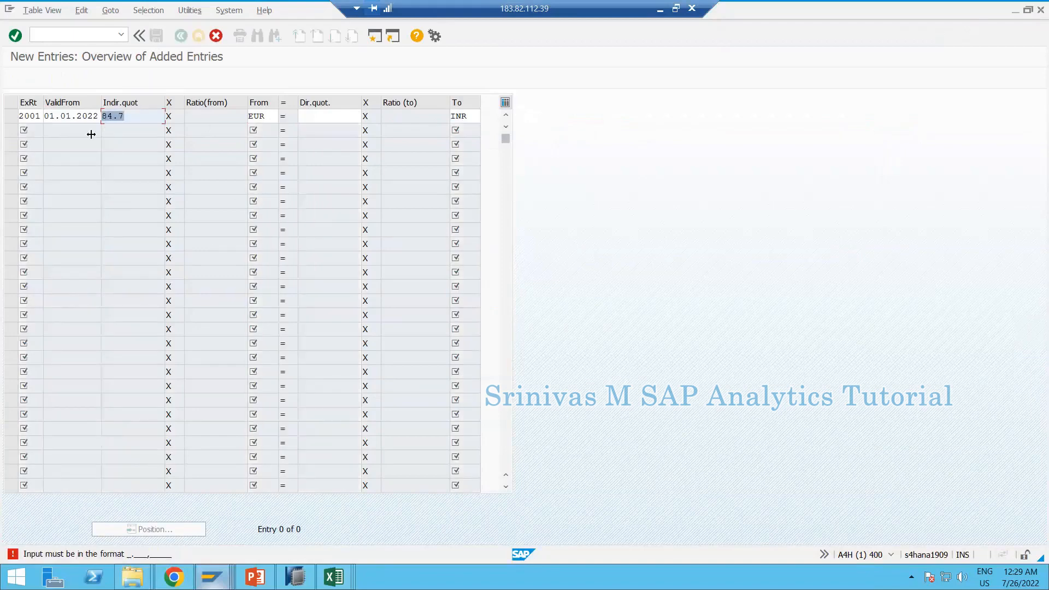
- Try 26.07.2022 from the calendar as the Valid From date, and put 01.01.2022 back
click(61, 116)
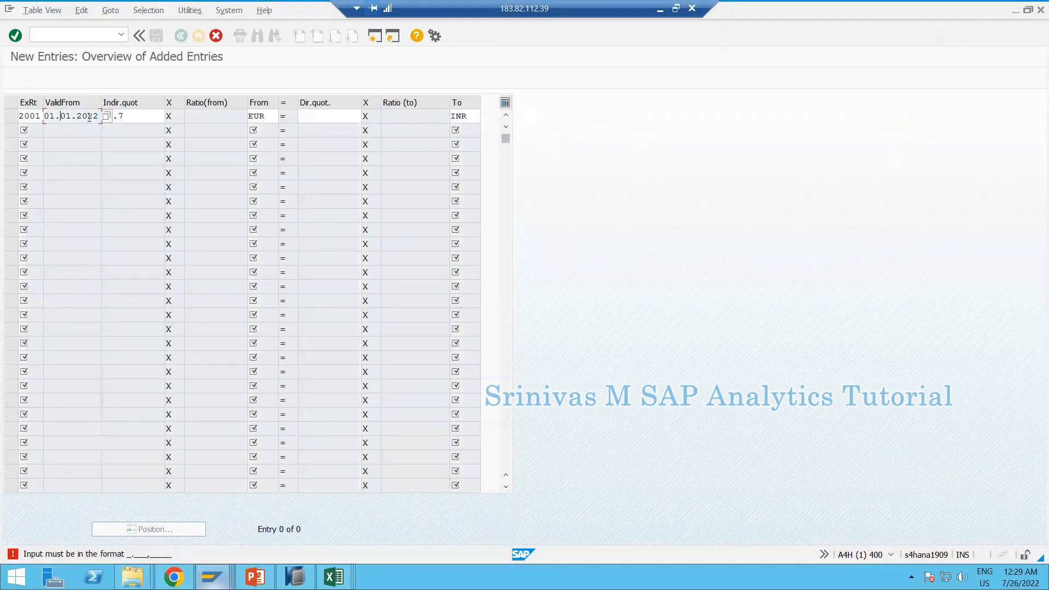
click(105, 116)
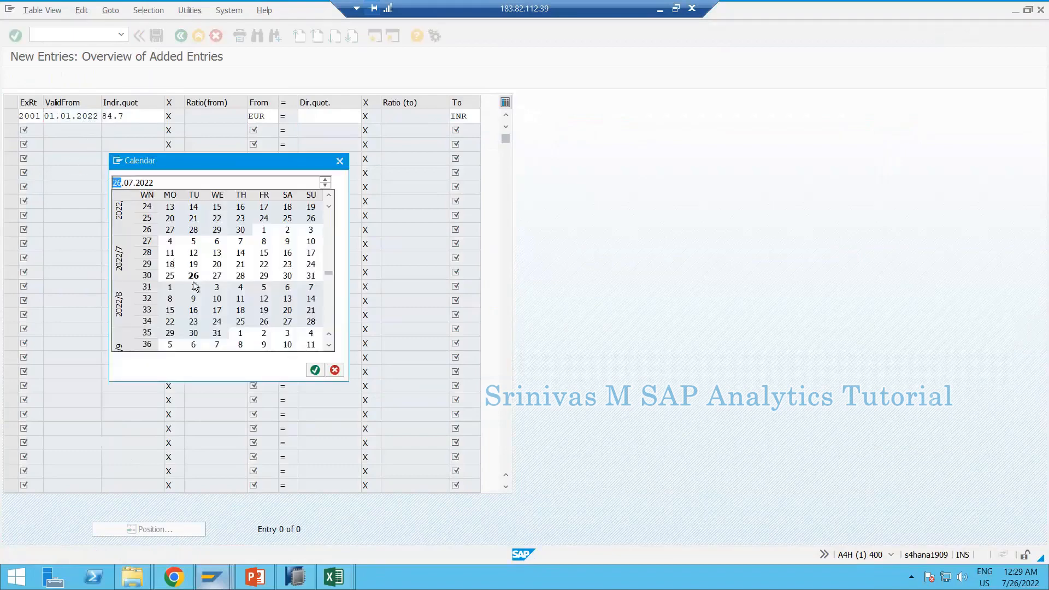
double_click(194, 276)
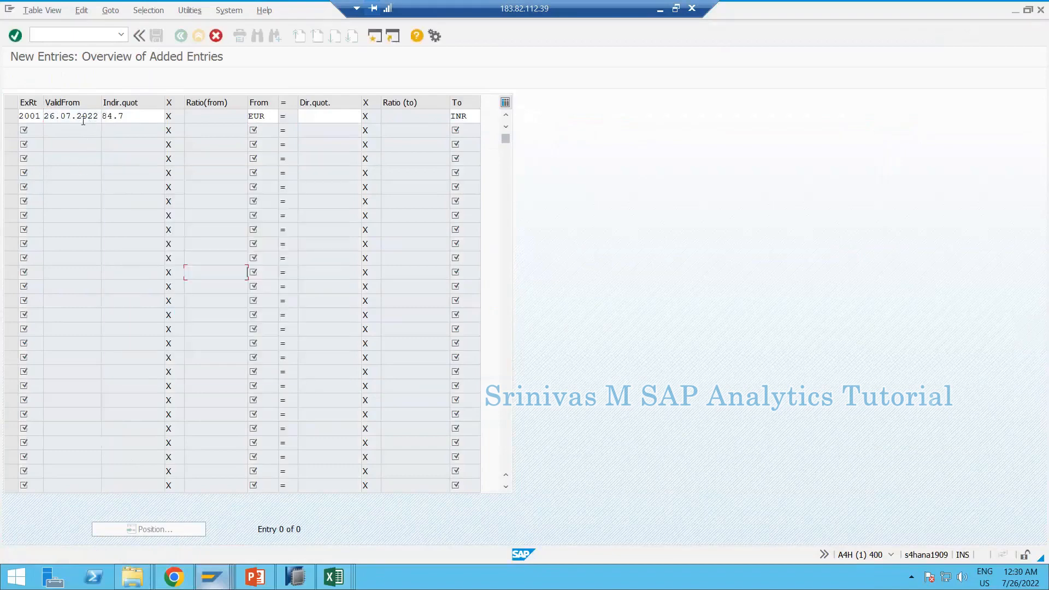
drag(46, 116, 114, 118)
text(01.11)
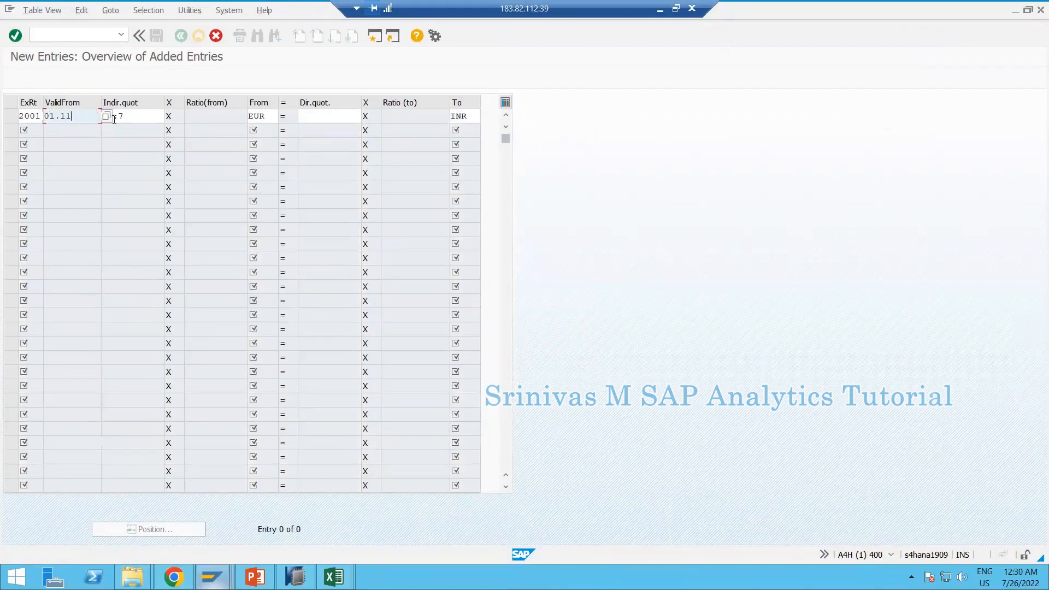
key(BackSpace)
key(BackSpace)
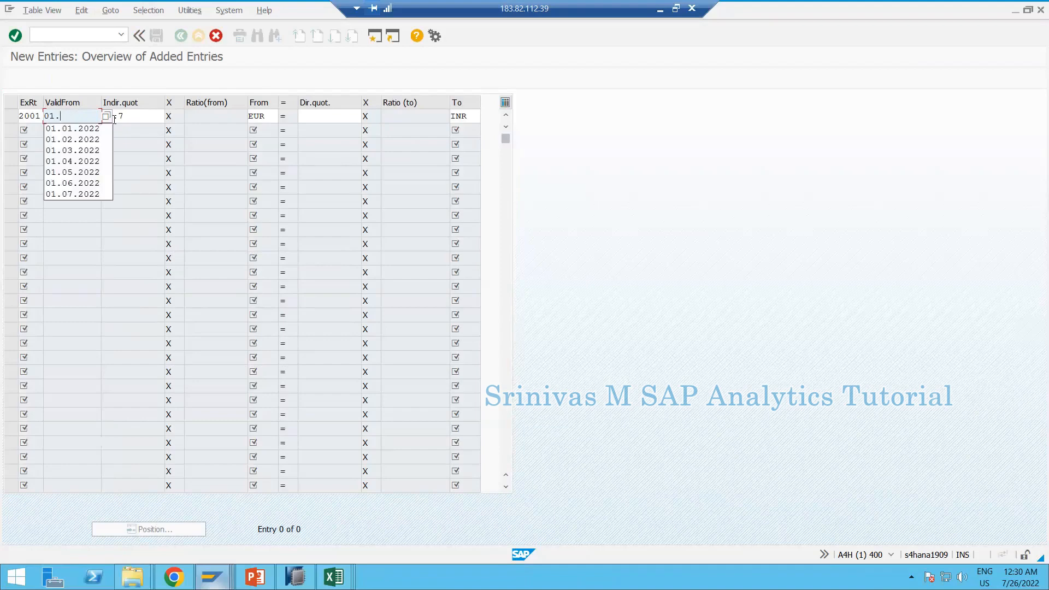
text(01.2022)
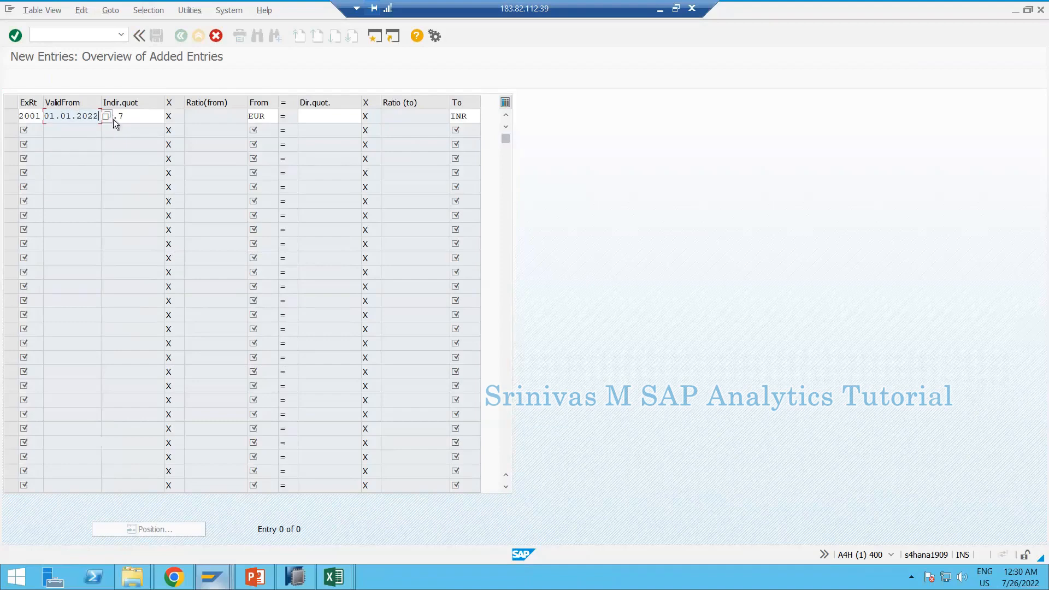
key(Tab)
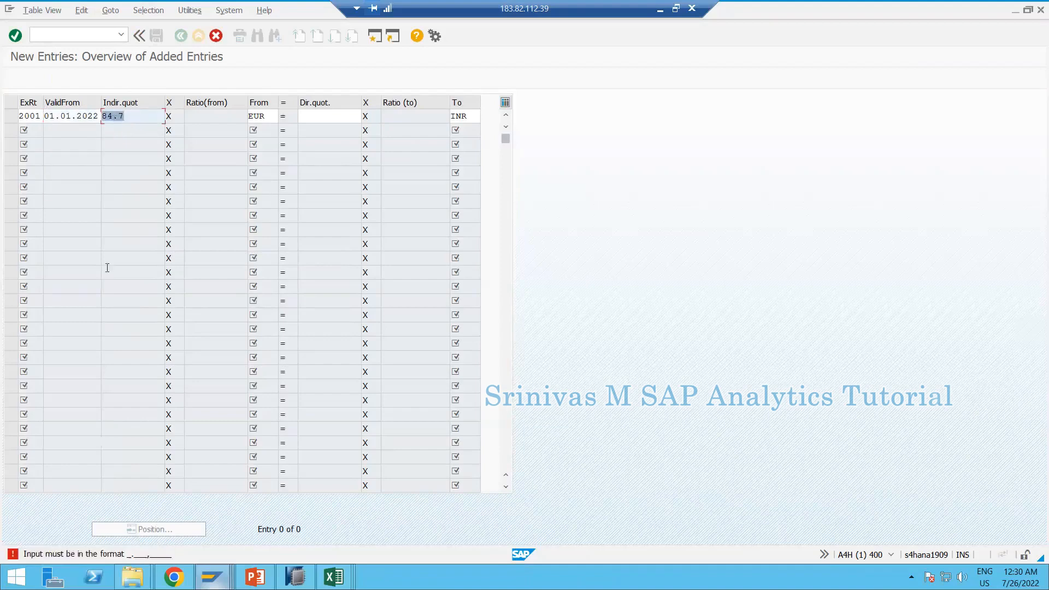
click(76, 116)
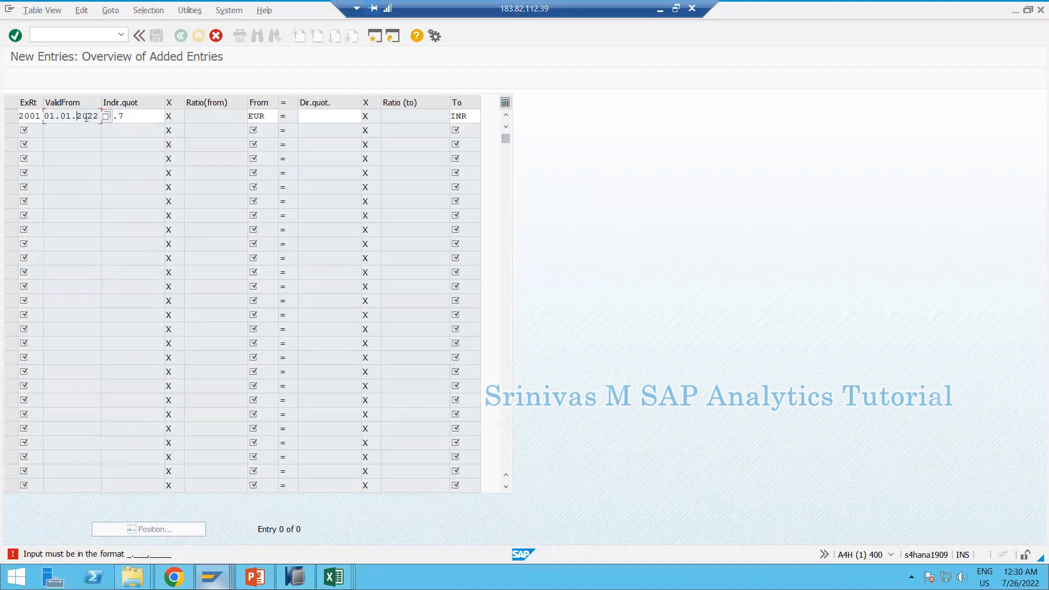
- Correct the indirect quotation to 84,7, save the rate with the INR to EUR ratio entry of 1 to 1, and return to the overview
click(127, 121)
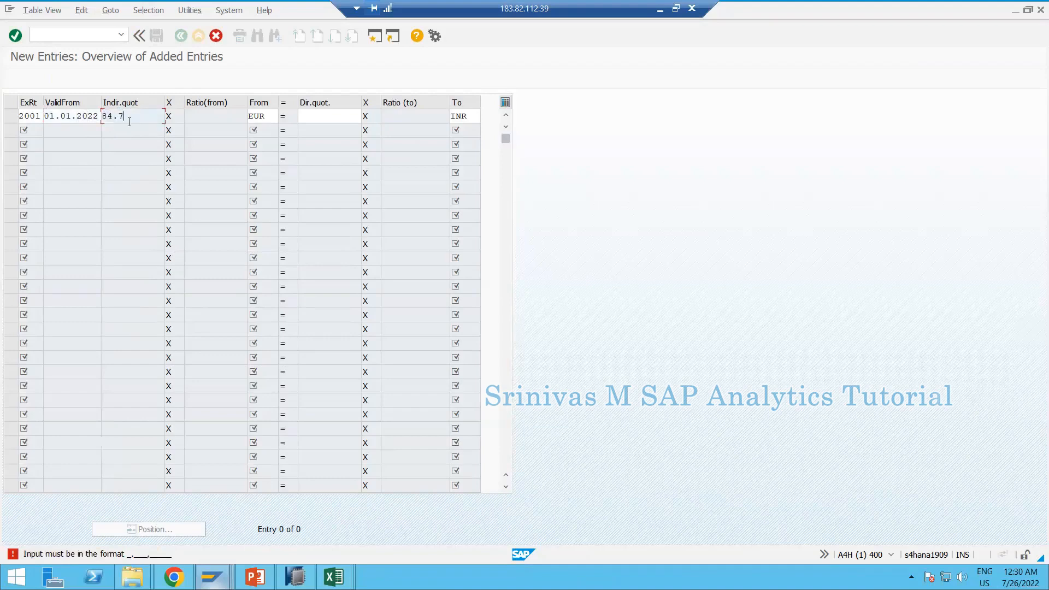
text(,)
key(Return)
click(245, 330)
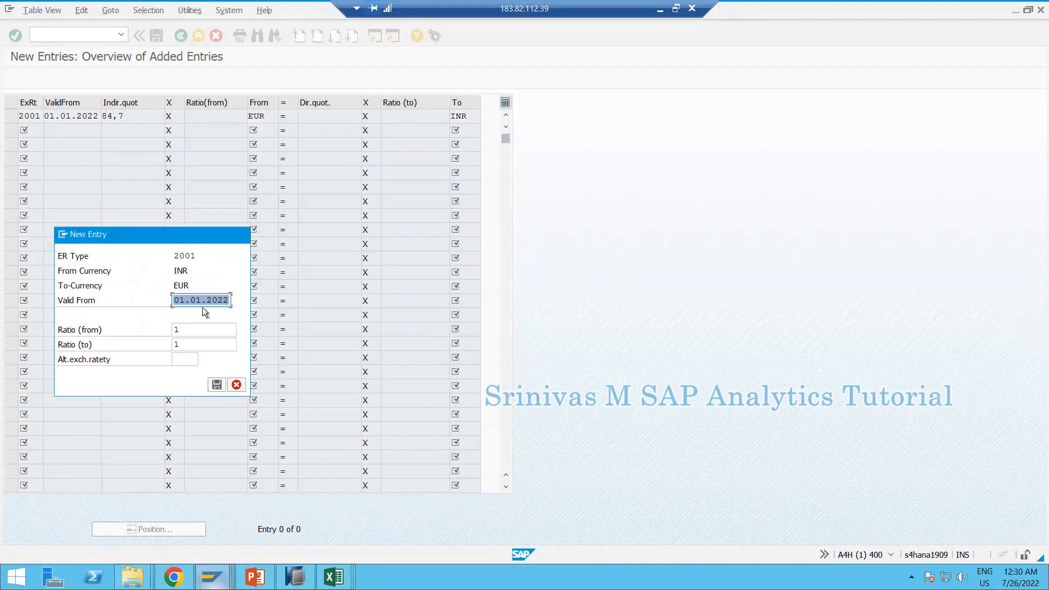
click(217, 386)
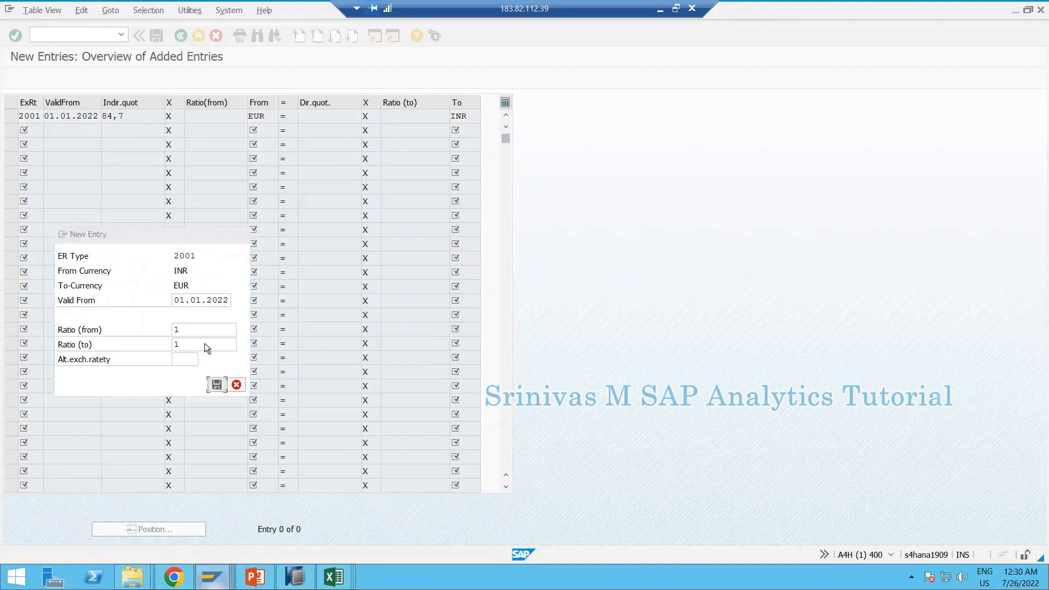
click(236, 223)
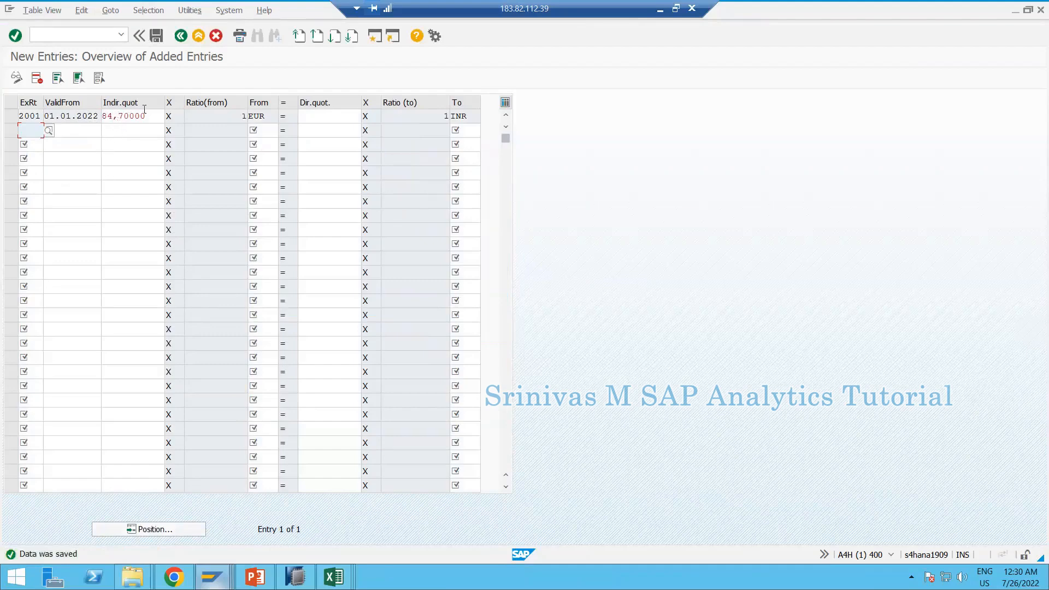
click(176, 35)
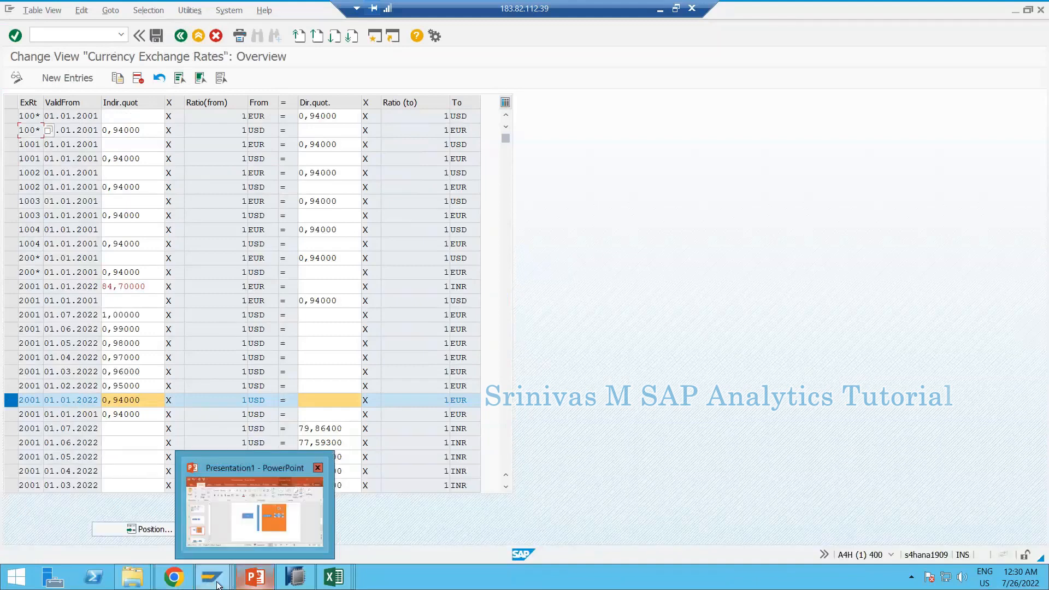
mouse_move(215, 582)
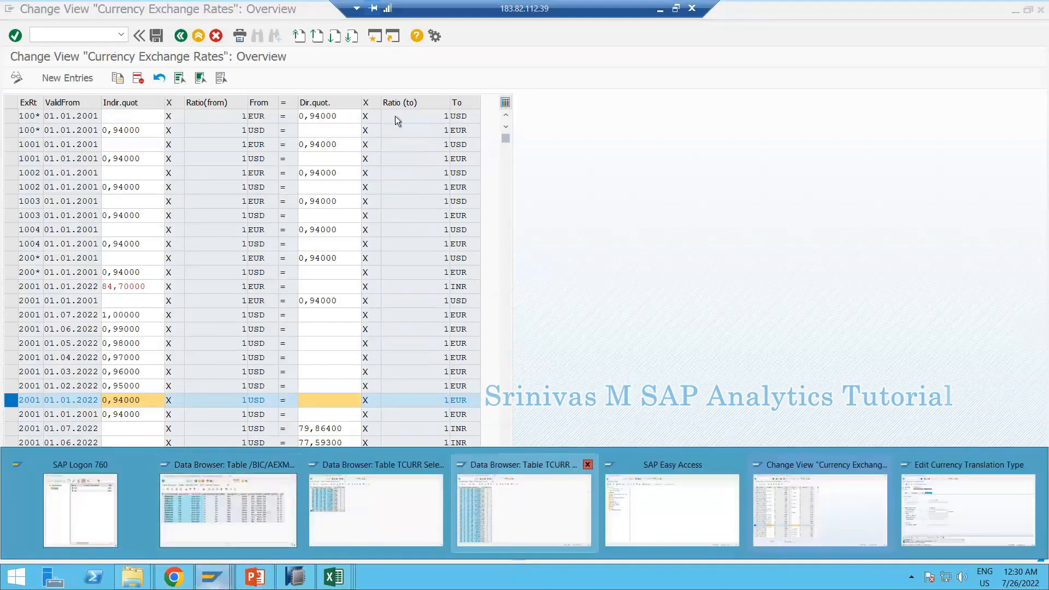
- Leave the Currency Exchange Rates view and open the Data Warehousing Workbench with transaction rsa1 in another SAP session, acknowledging the information message
click(199, 36)
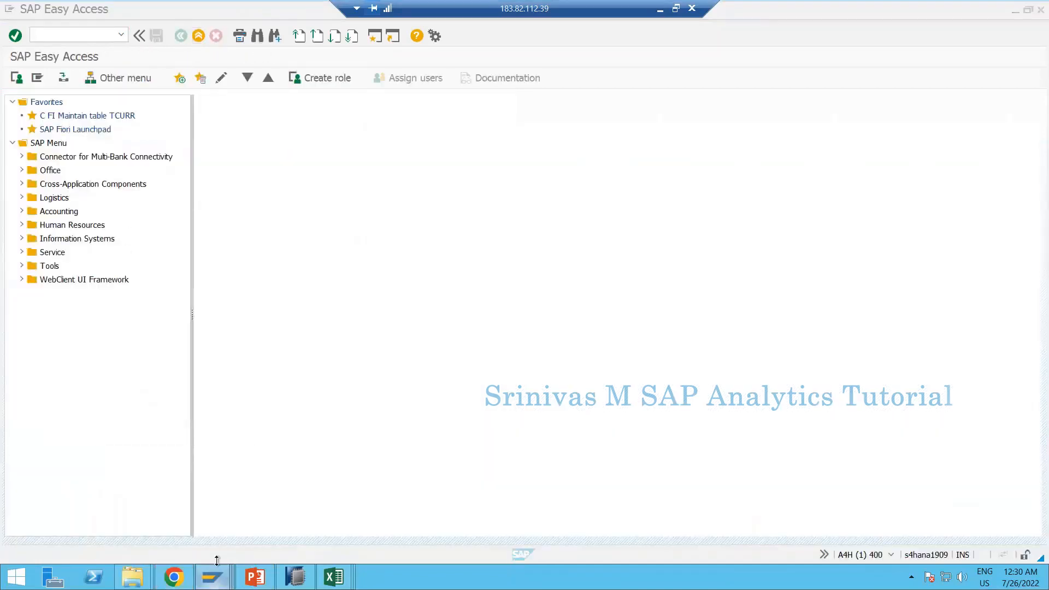
mouse_move(212, 578)
click(654, 526)
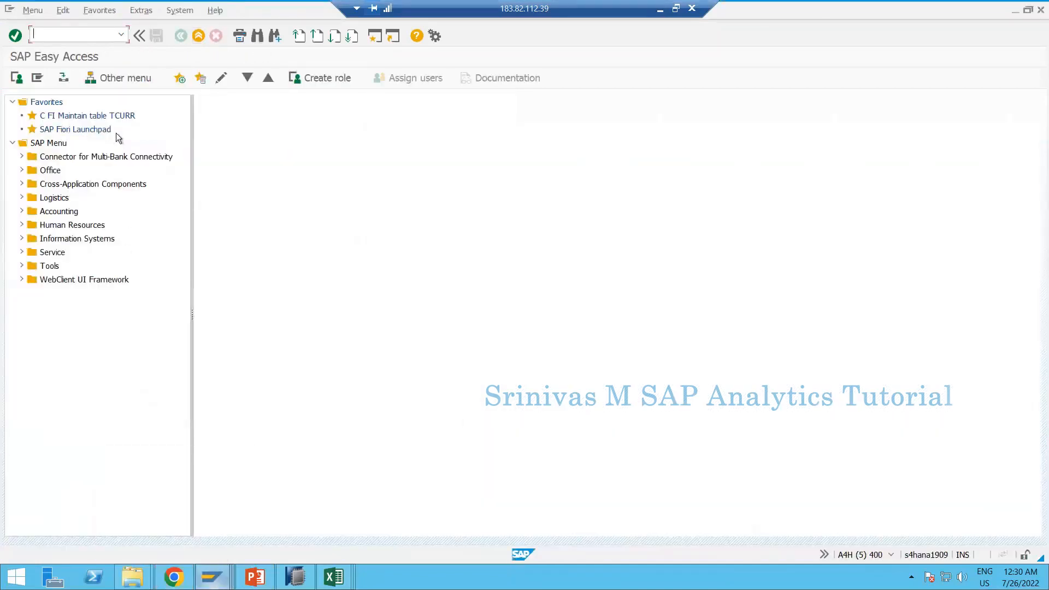
text(rsa1)
key(Return)
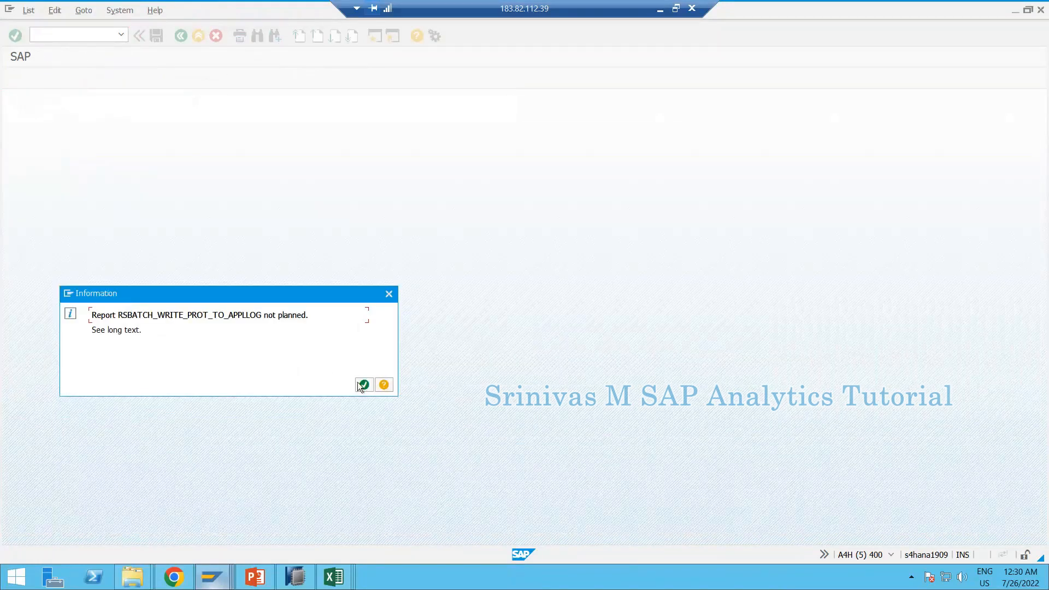
key(Return)
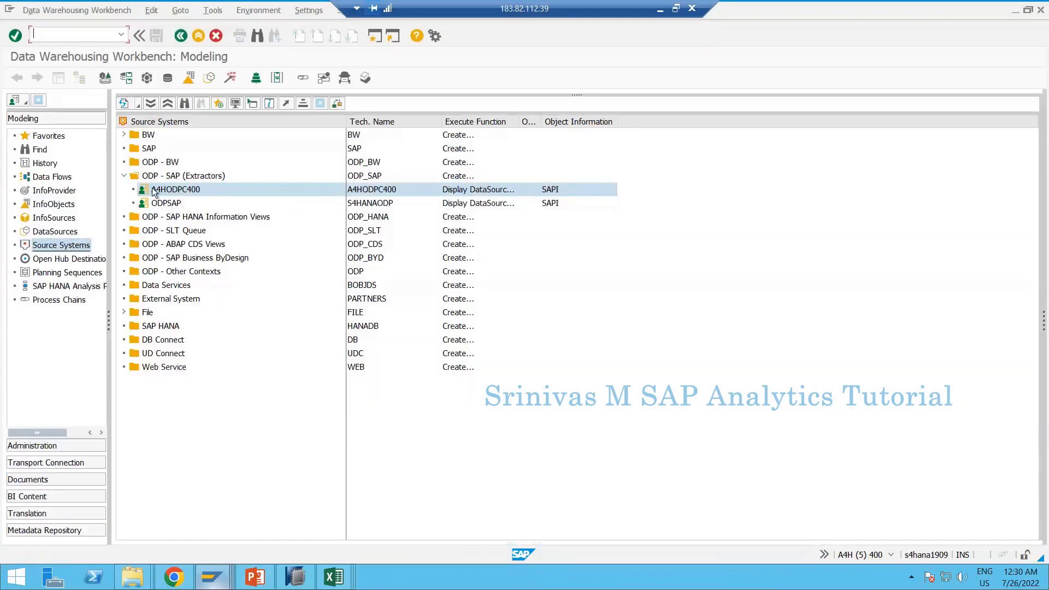
- Transfer exchange rates from source system A4HODPC400, running it in Update exchange rates mode
click(171, 191)
right_click(172, 194)
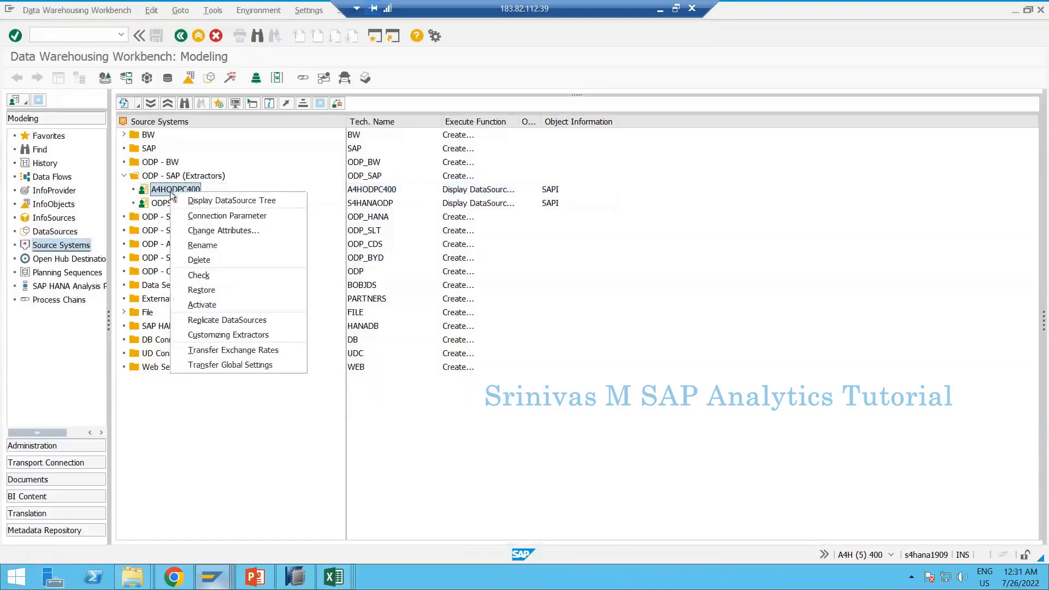
click(223, 351)
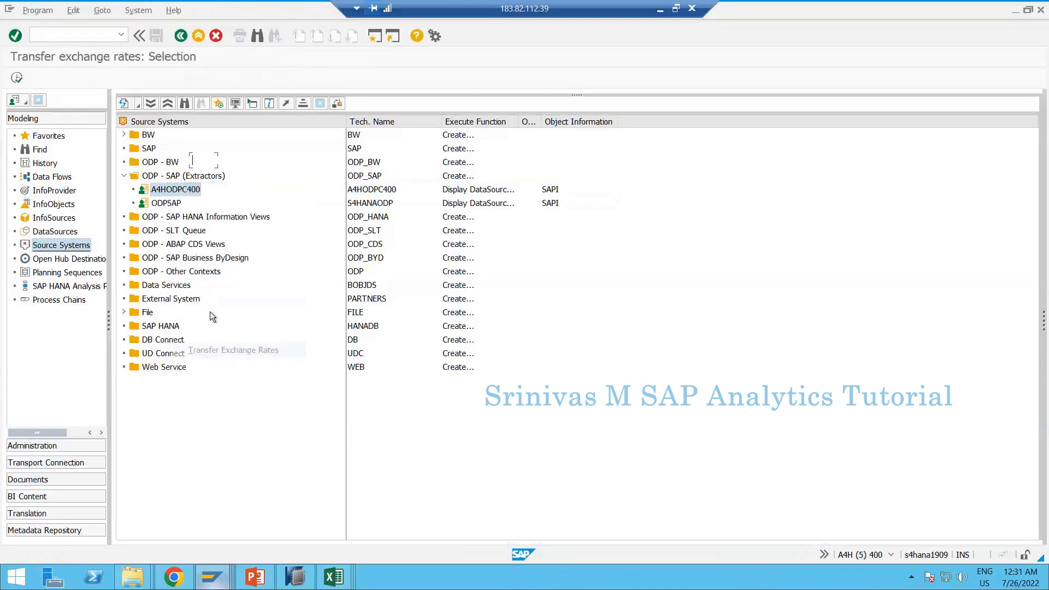
click(57, 234)
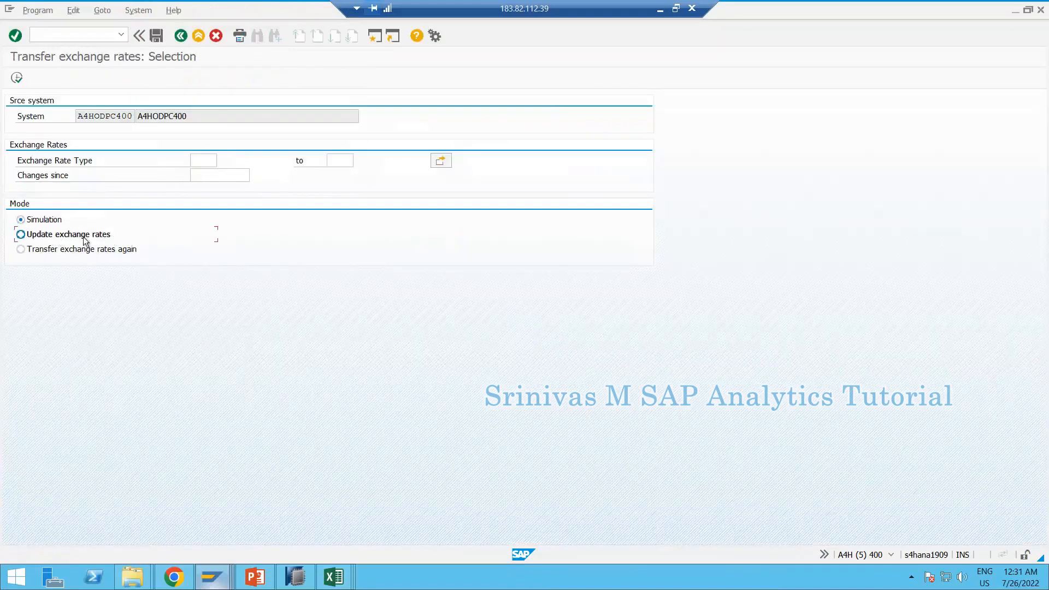
click(17, 79)
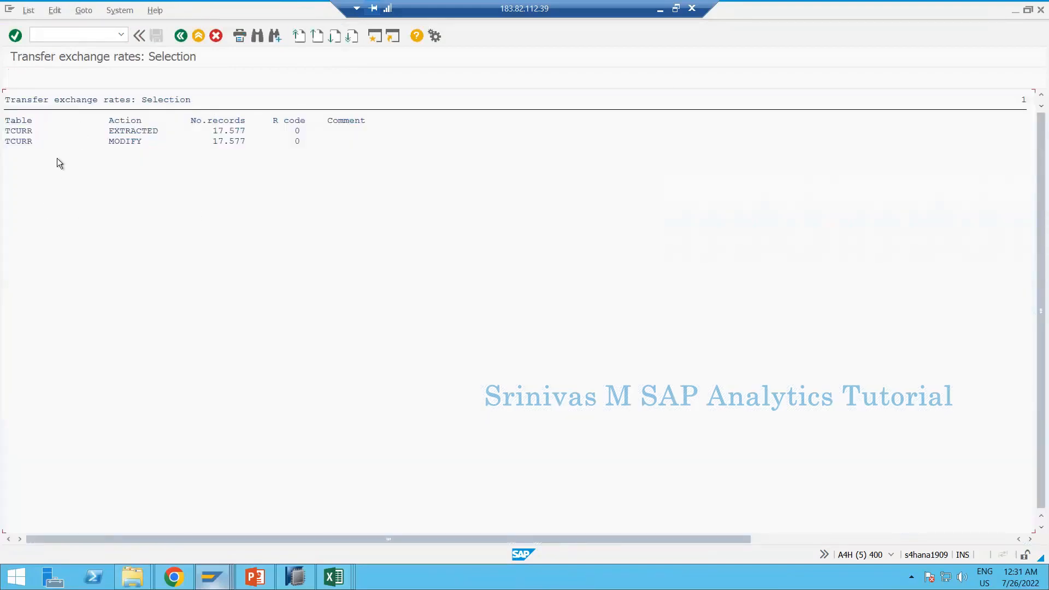
- Refresh the TCURR table entries in the Data Browser and check the EUR to INR rate row
click(212, 577)
click(320, 513)
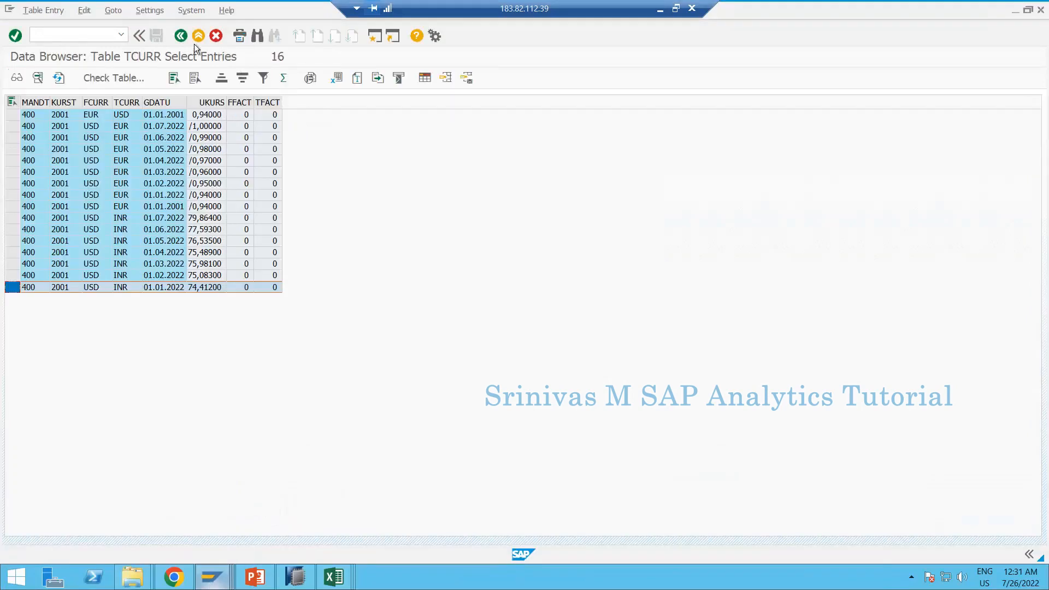
click(55, 78)
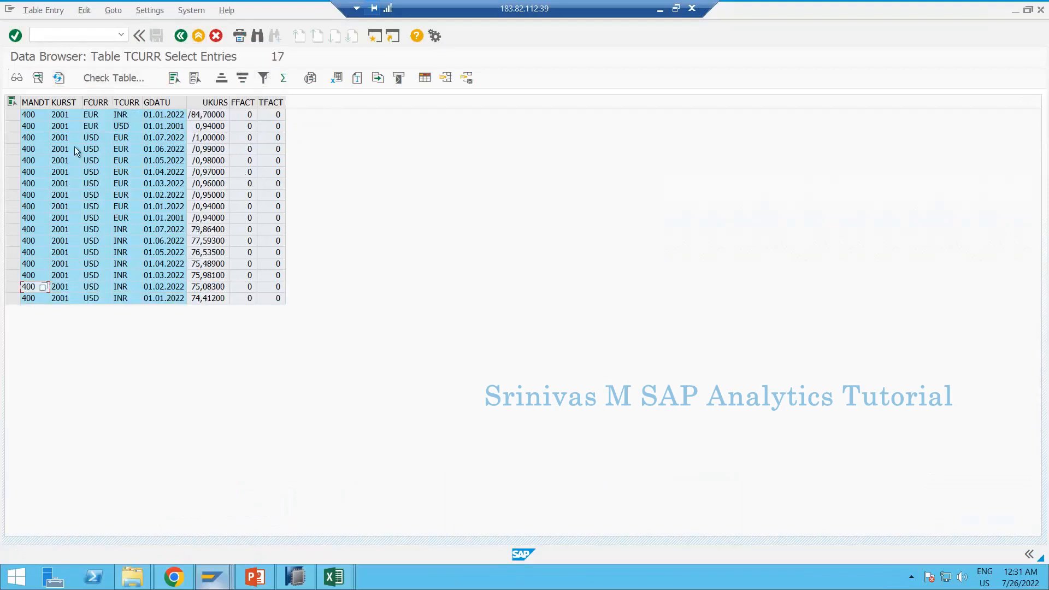
click(97, 126)
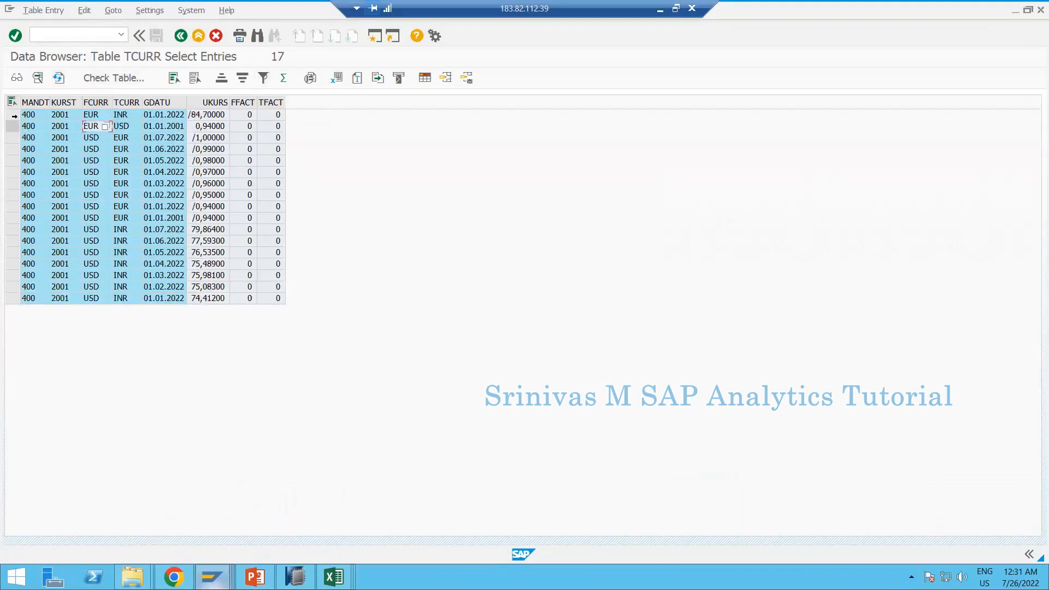
click(12, 114)
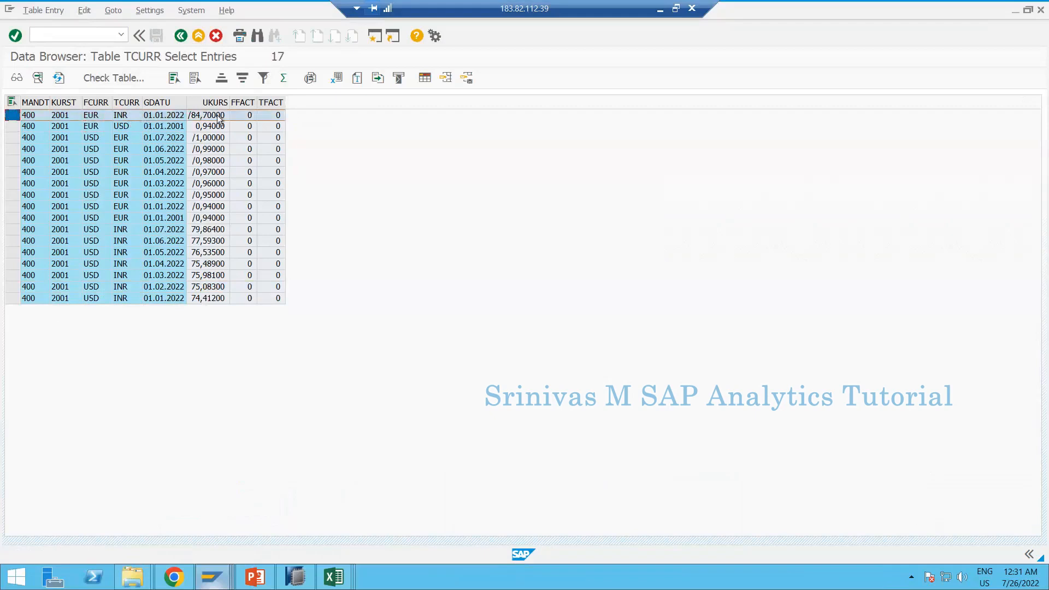
- Switch to the Book1 workbook in Excel, refresh the Sales Example data source, and check the Amount in Vari. Curr column
mouse_move(334, 577)
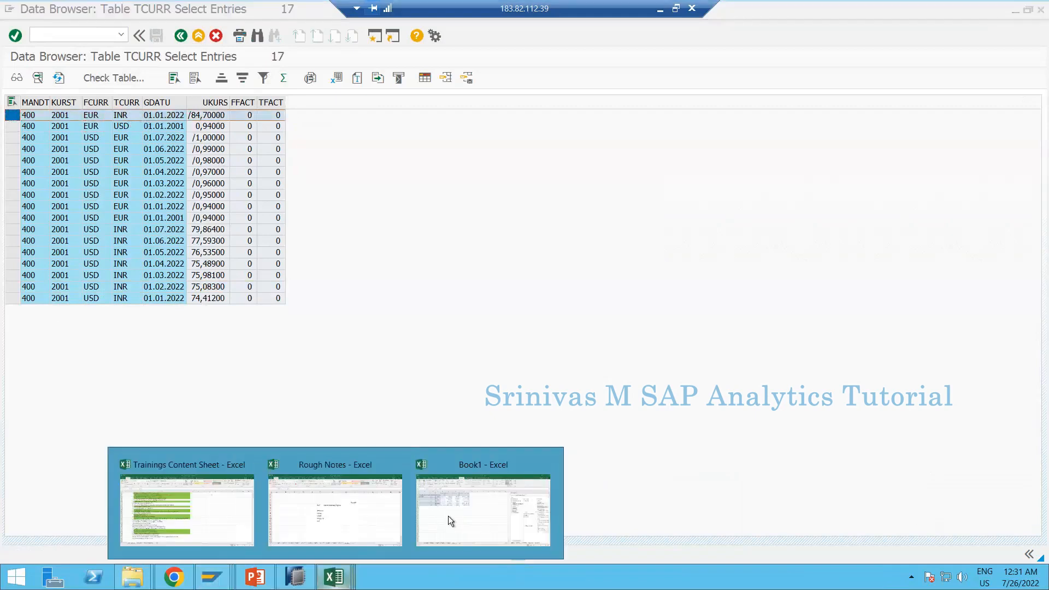
click(448, 515)
click(48, 174)
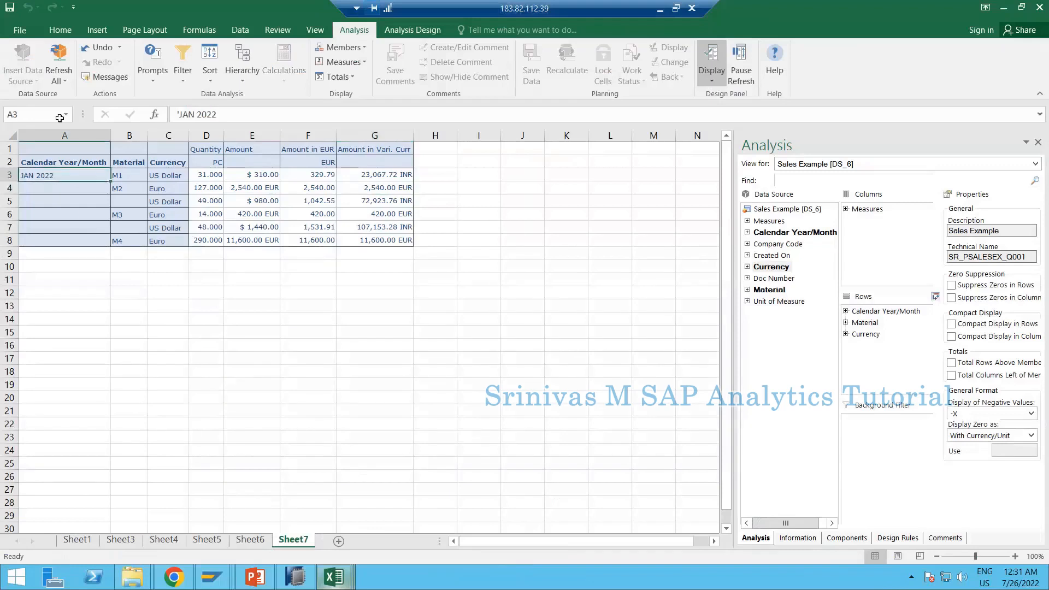
click(61, 82)
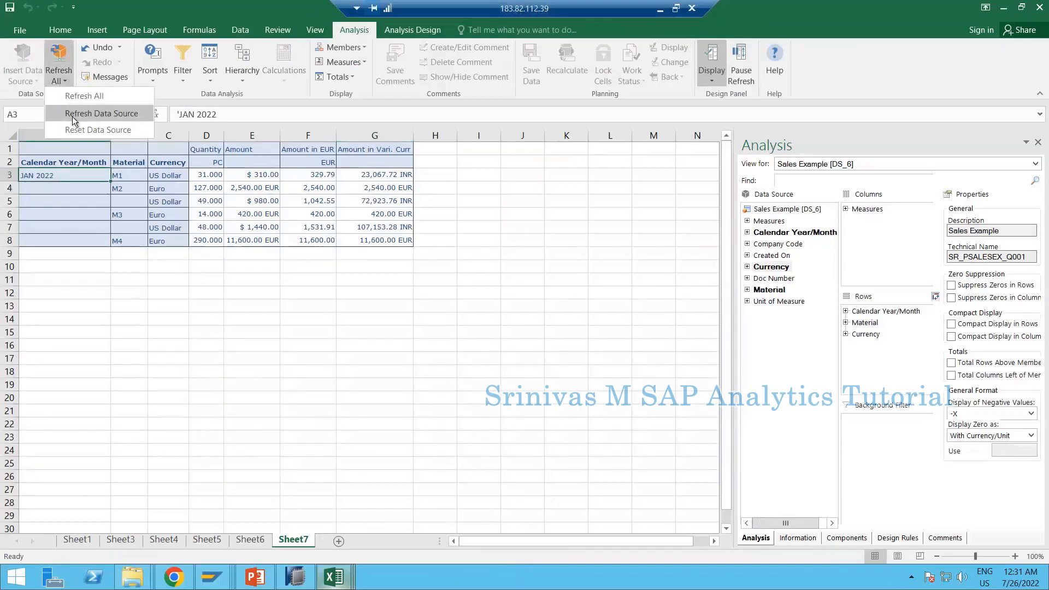
click(72, 114)
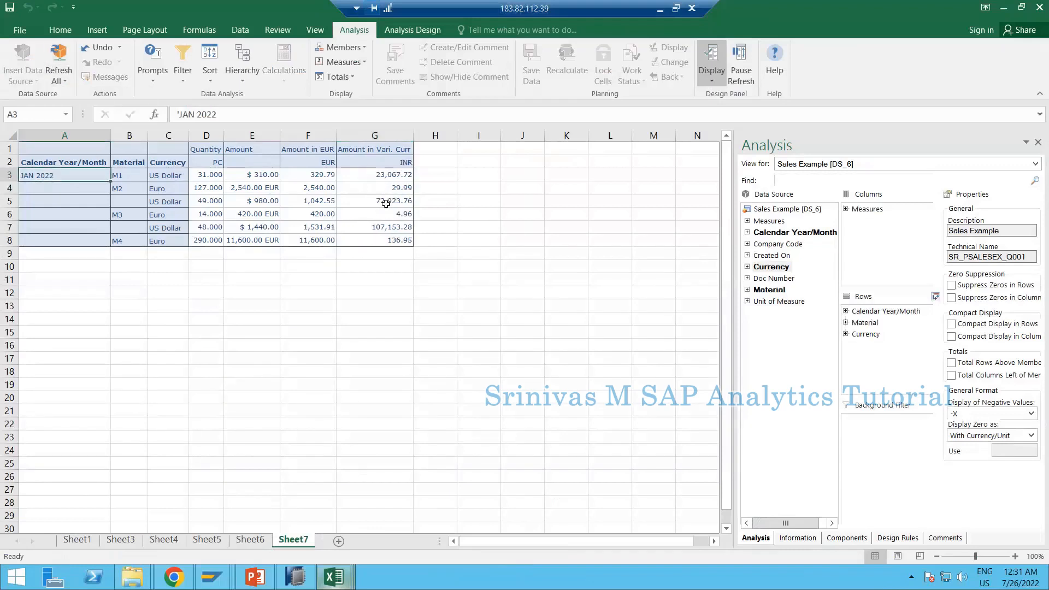
click(382, 186)
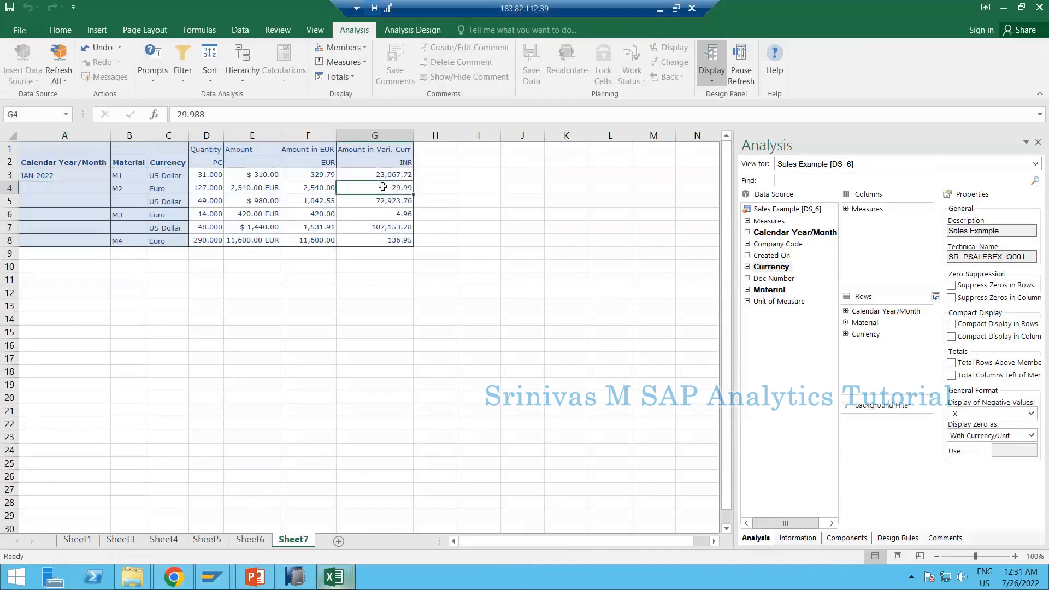
click(403, 162)
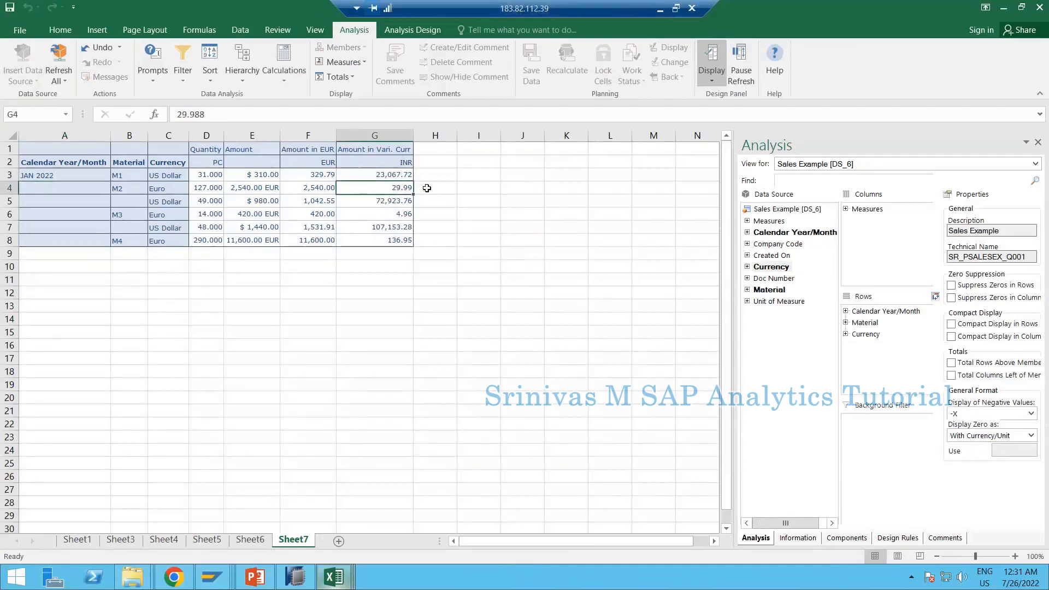
- Remove the Currency dimension from the rows of the Sales Example analysis
right_click(867, 335)
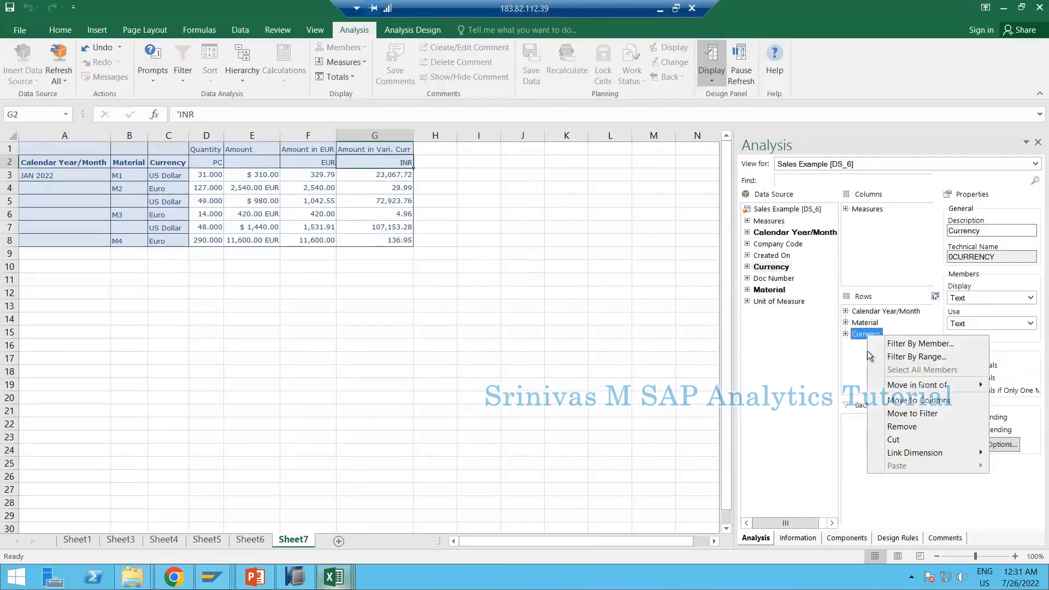
click(901, 426)
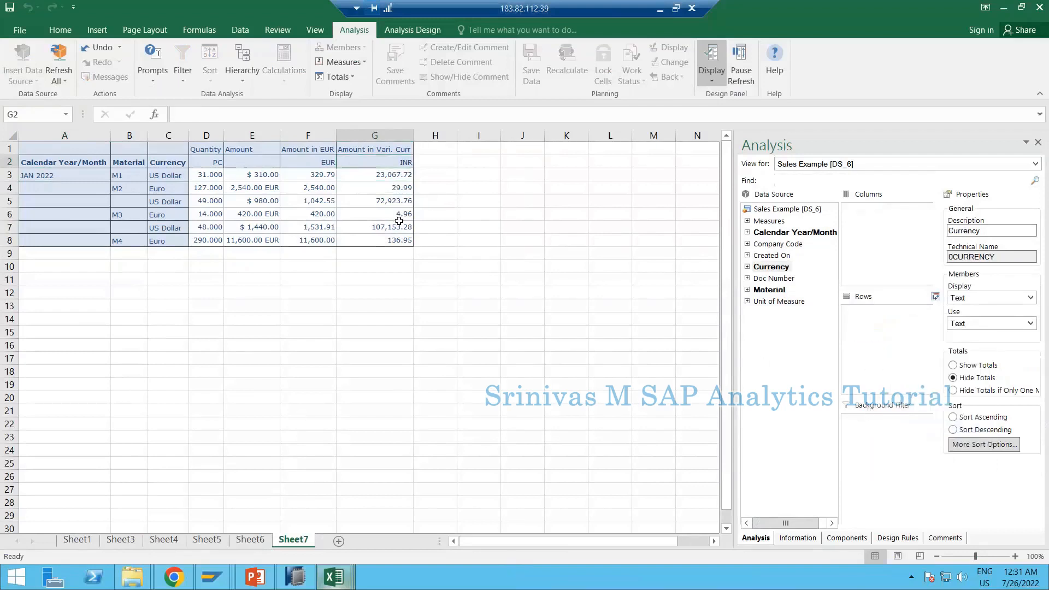
click(335, 164)
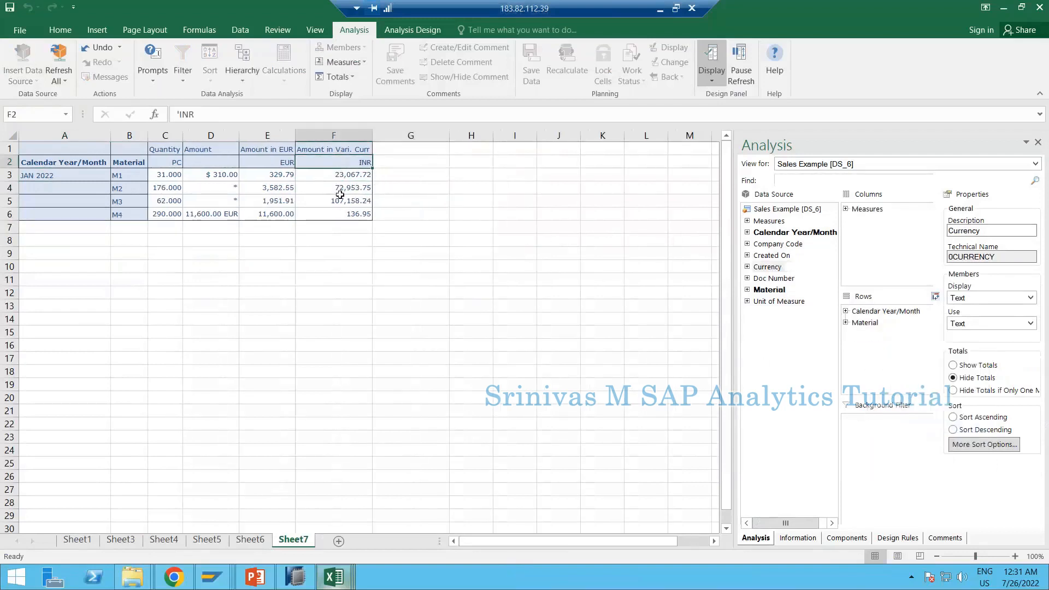
- Compare the Amount in EUR and Amount in Vari. Curr columns for each material in the Sales Example result
click(276, 191)
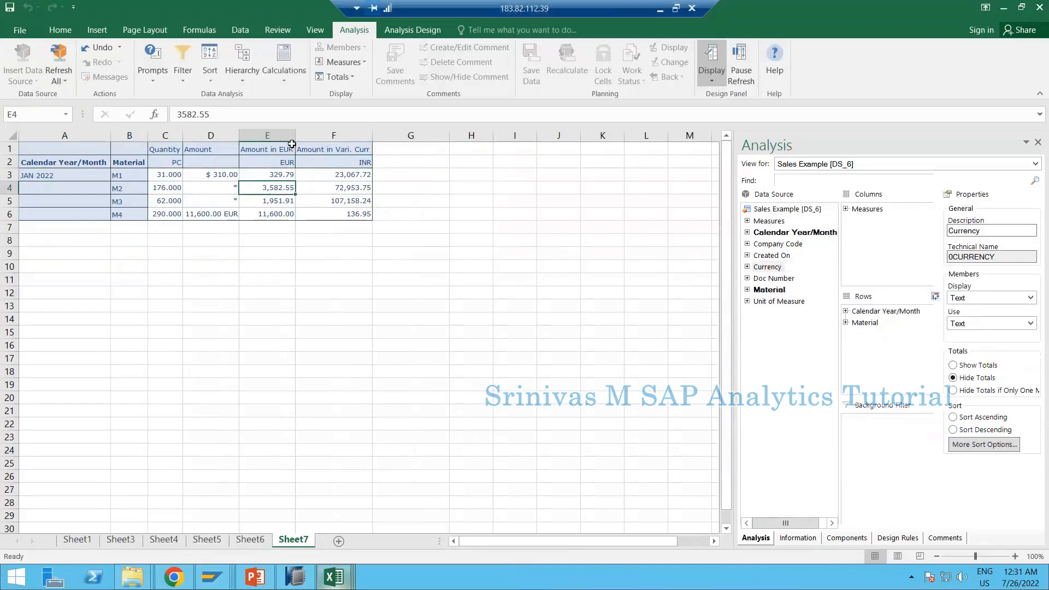
click(283, 129)
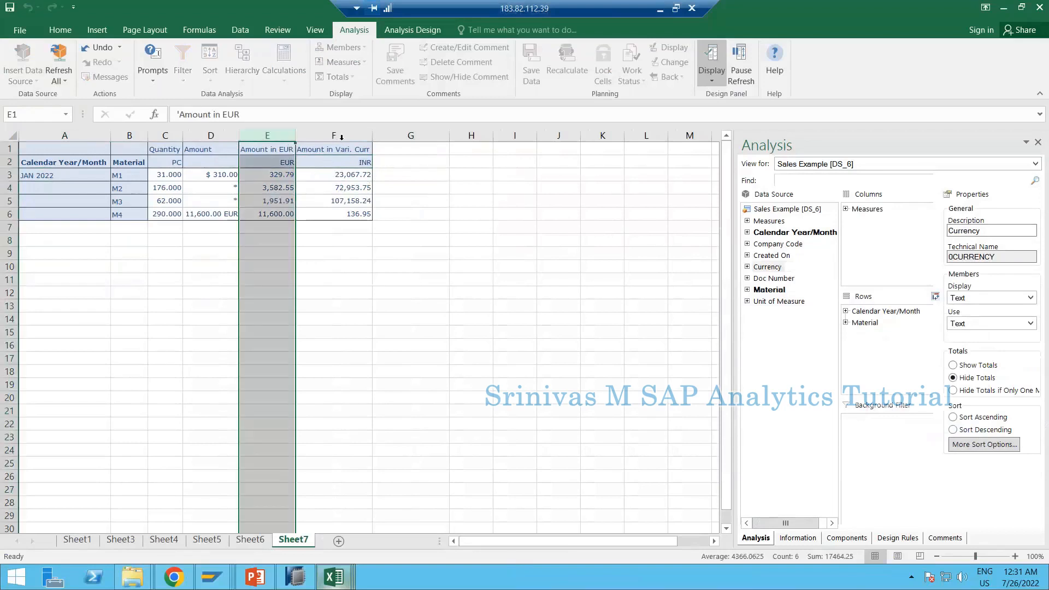
click(341, 136)
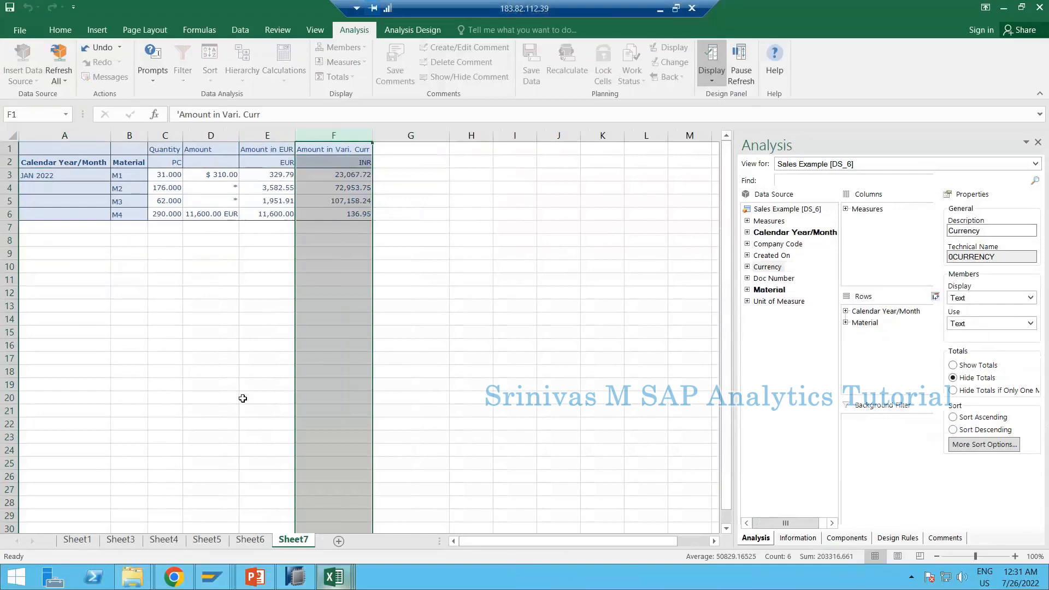
click(299, 183)
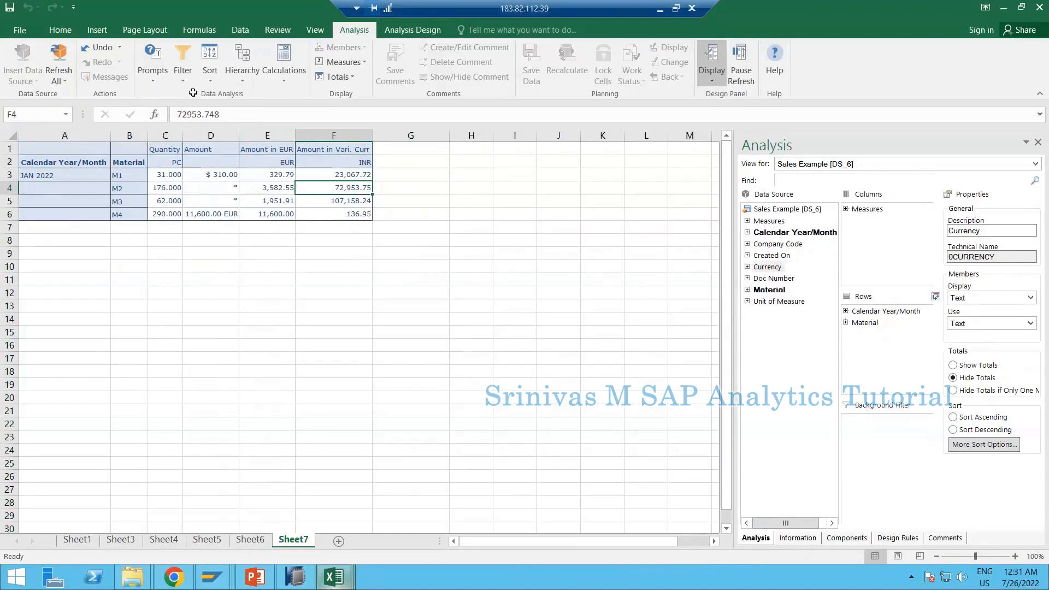
drag(56, 151, 349, 215)
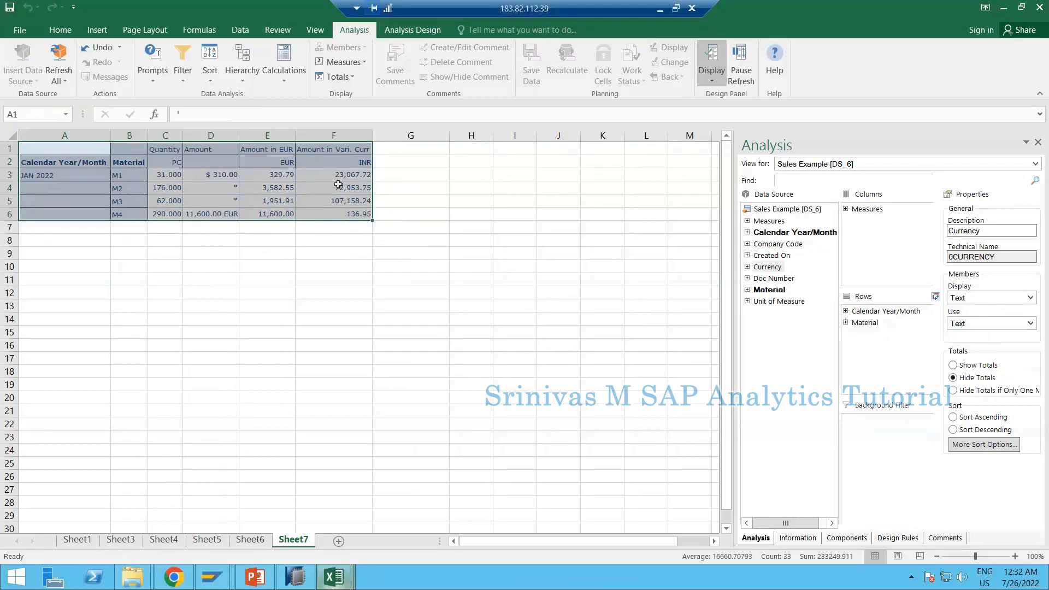
click(292, 199)
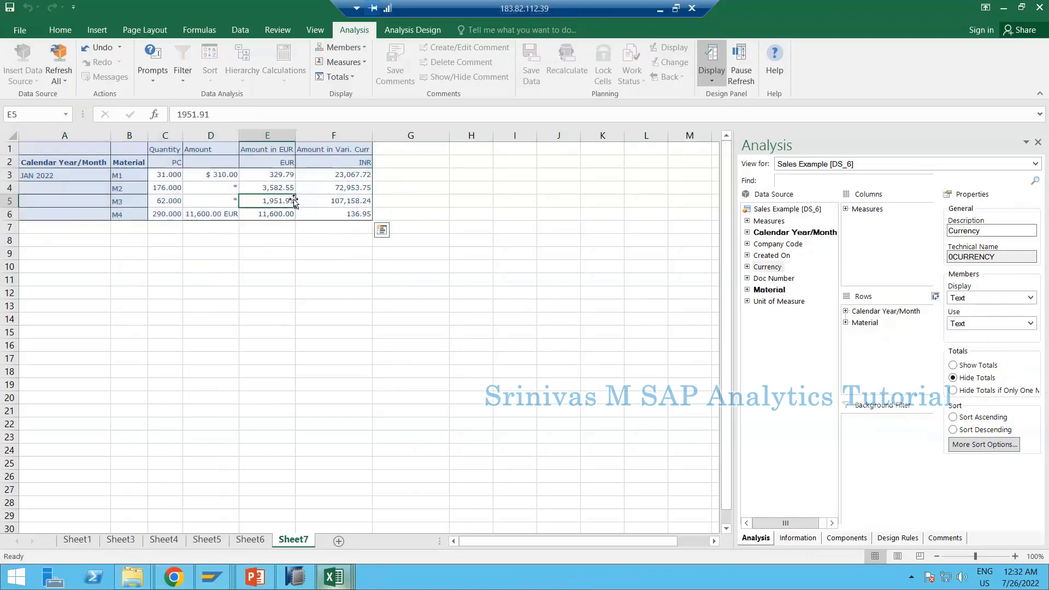